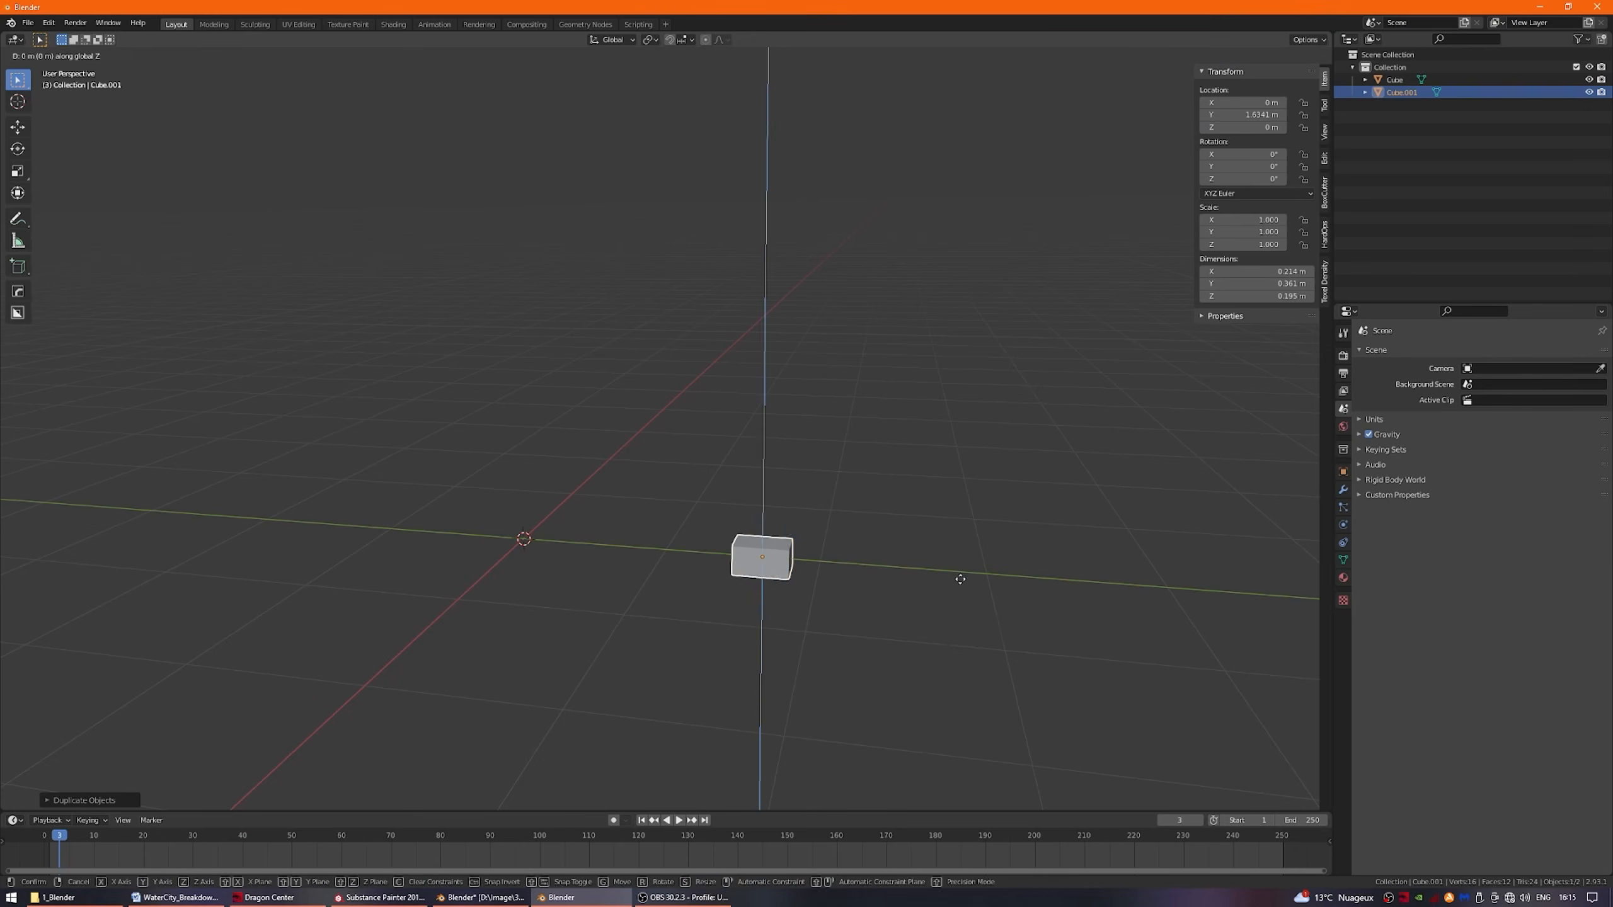
# Duplicate the brick block repeatedly along Z to build a vertical stack of five bricks.
pyautogui.click(988, 585)
pyautogui.hotkey('shift', 'd')
pyautogui.click(993, 525)
pyautogui.hotkey('shift', 'd')
pyautogui.press('z')
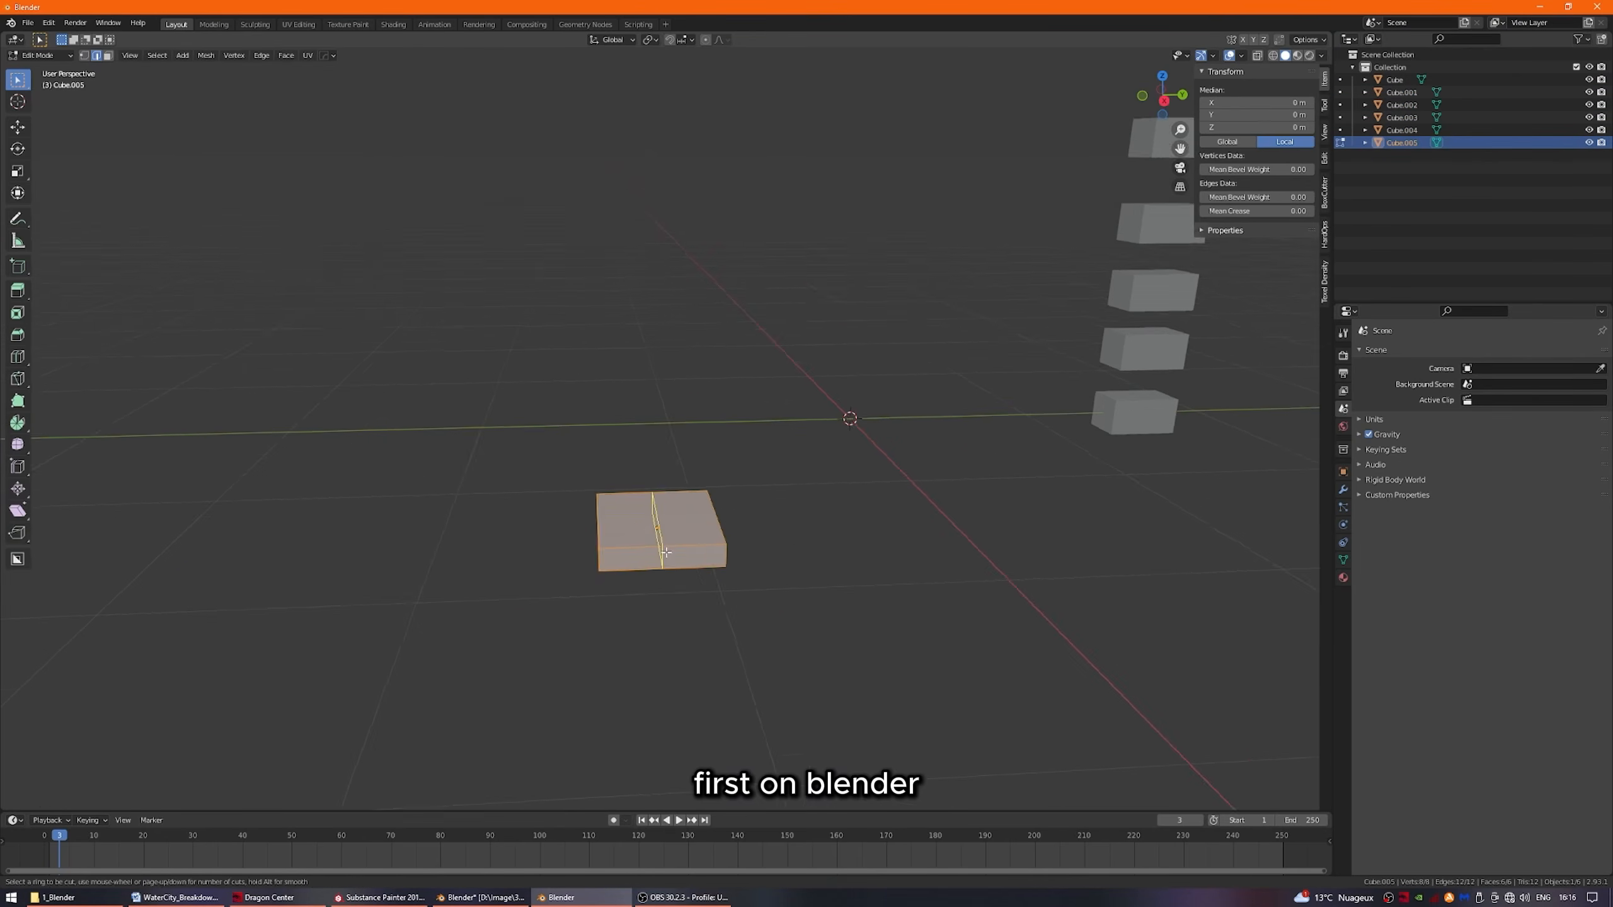
# Add loop cuts to arch the flat block into a roof tile and duplicate it along Y into a row of five.
pyautogui.click(682, 565)
pyautogui.click(682, 509)
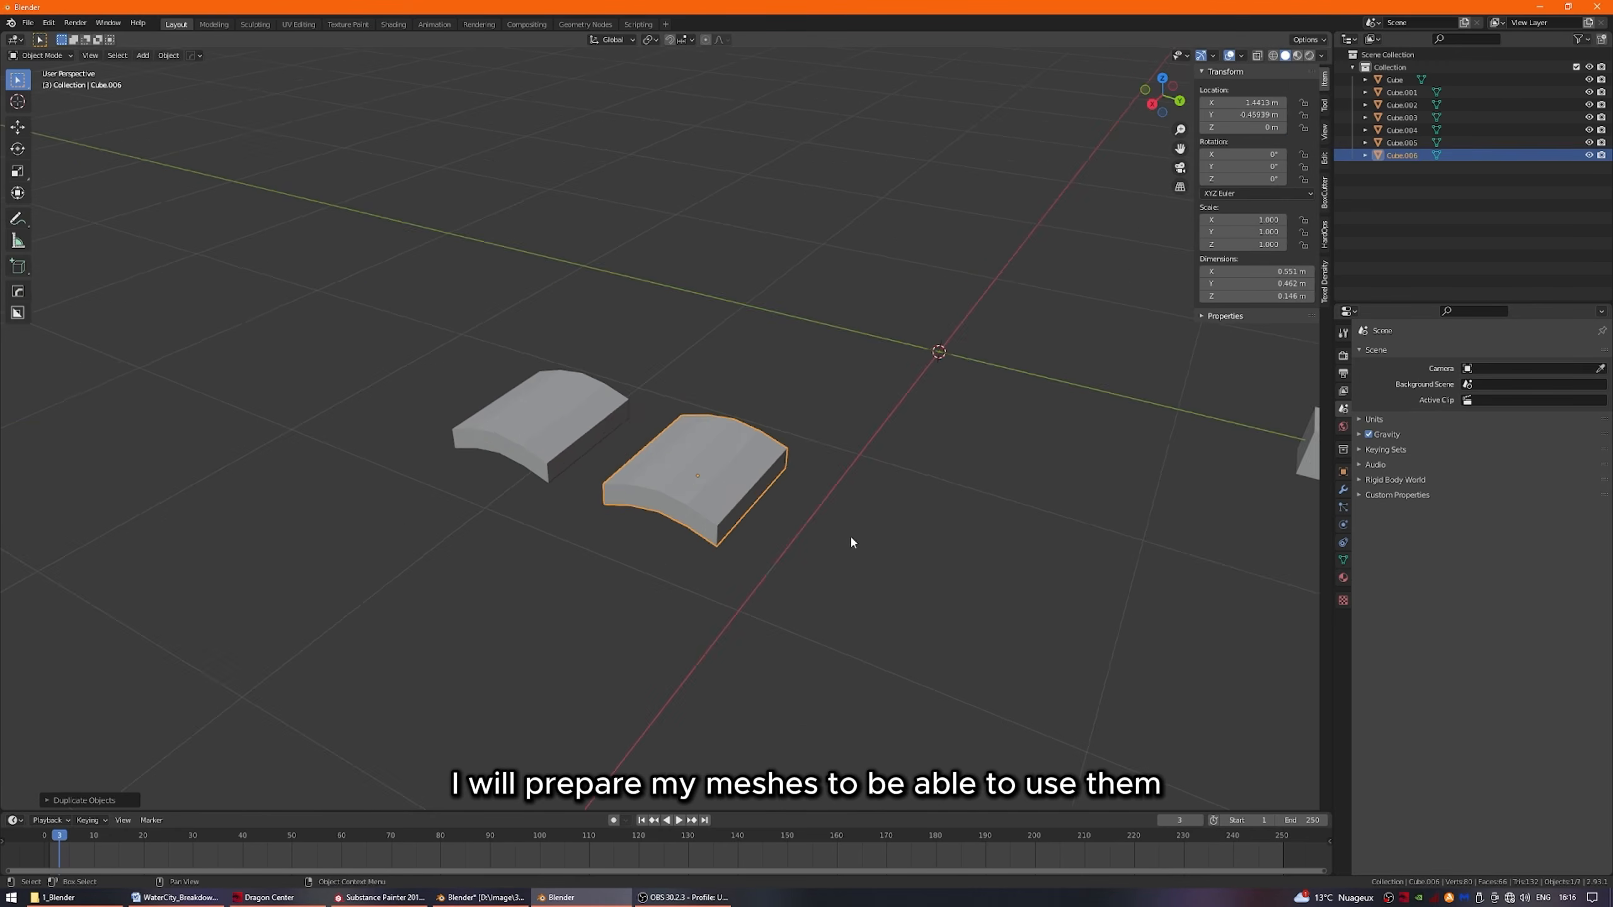
pyautogui.hotkey('shift', 'd')
pyautogui.press('y')
pyautogui.click(893, 588)
pyautogui.hotkey('shift', 'd')
pyautogui.press('y')
pyautogui.click(927, 600)
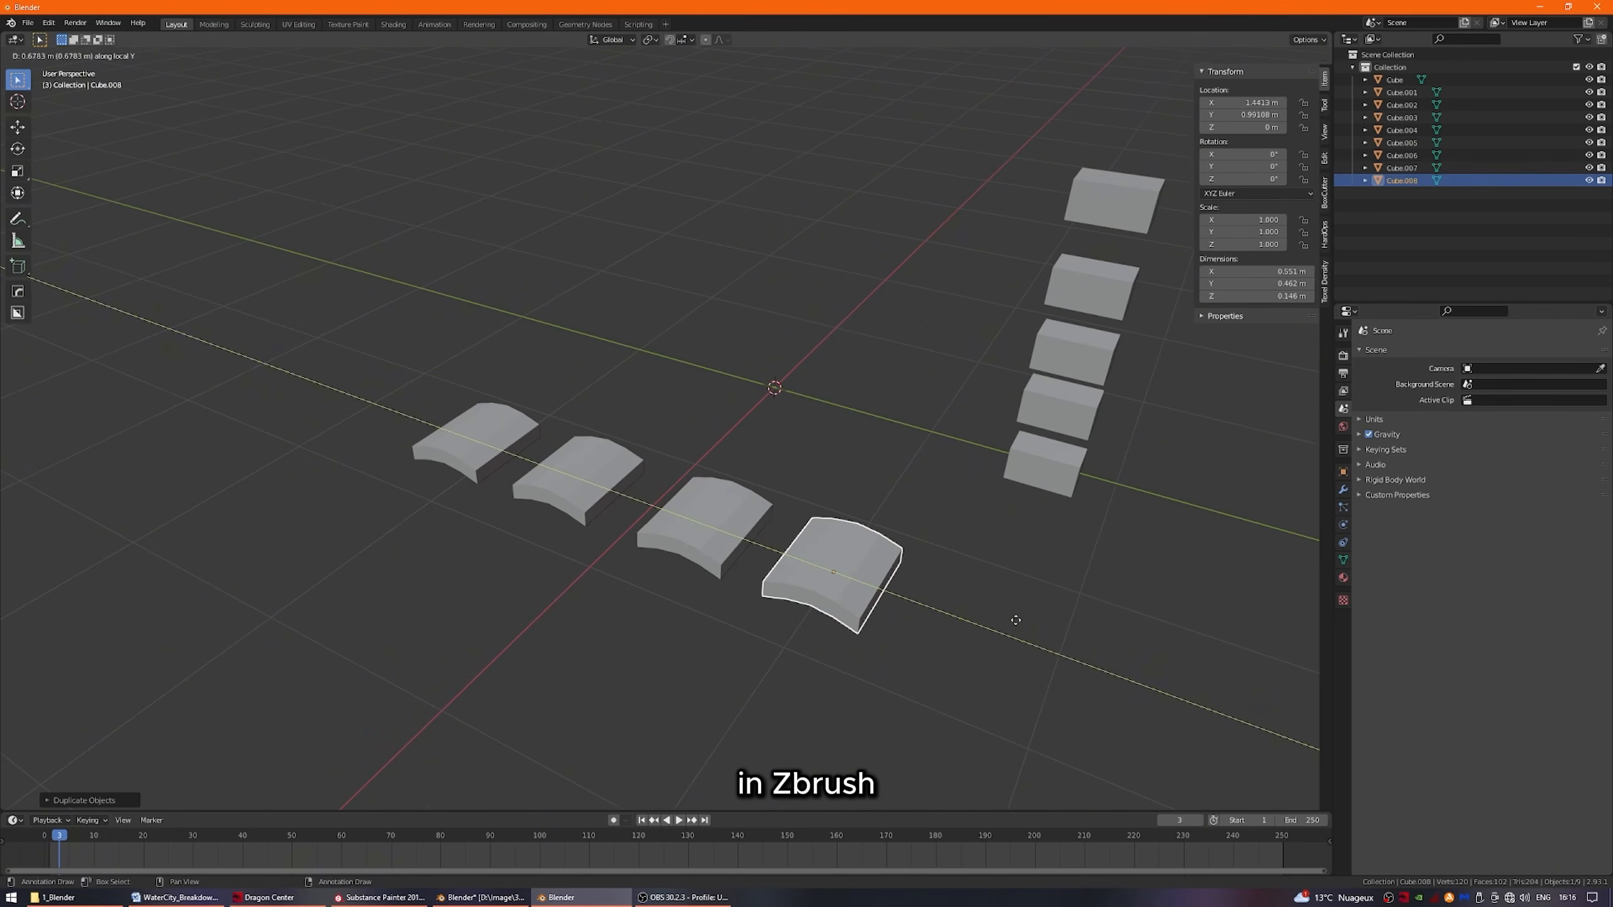
pyautogui.hotkey('shift', 'd')
pyautogui.press('y')
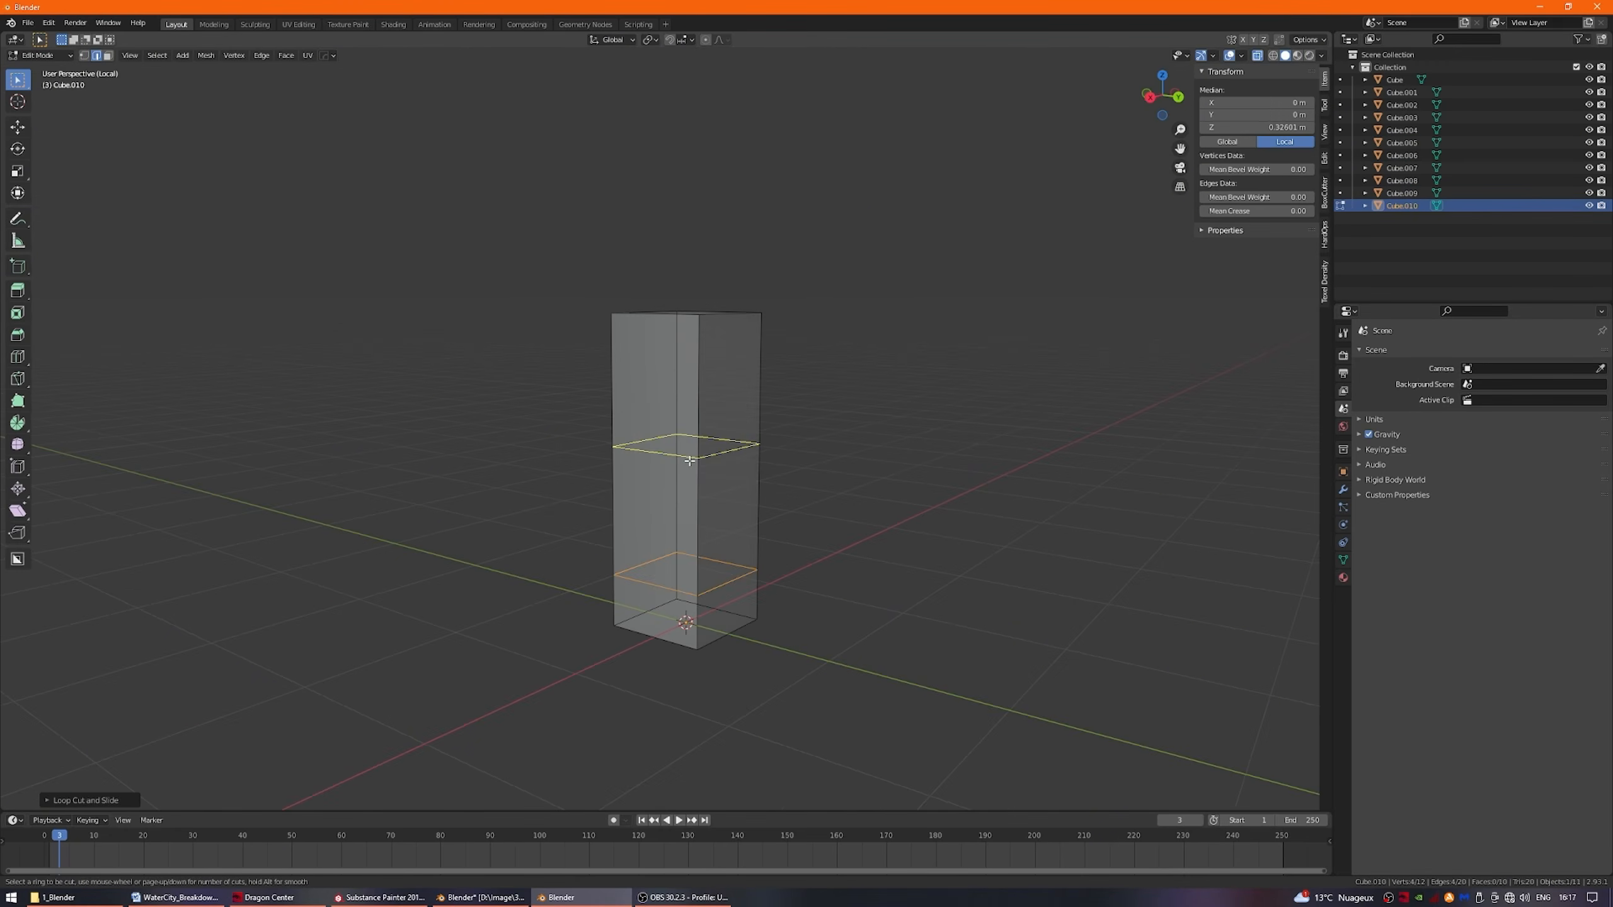
# Add horizontal edge loops near the ends of the tall block and scale to form the pillar's stepped base.
pyautogui.hotkey('ctrl', 'r')
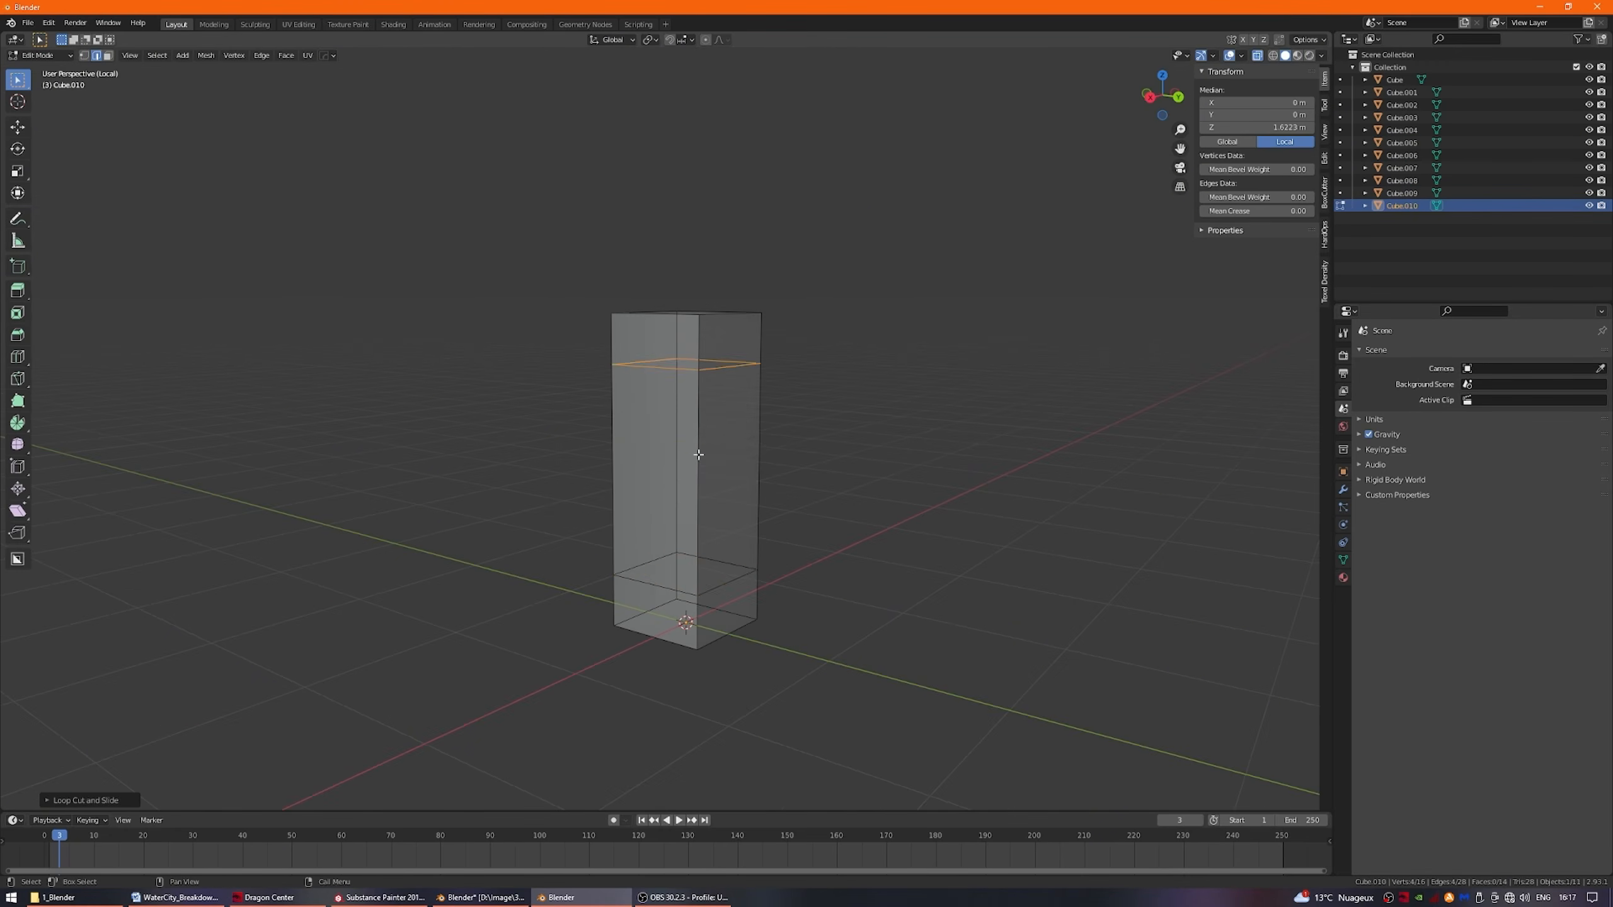
pyautogui.click(714, 344)
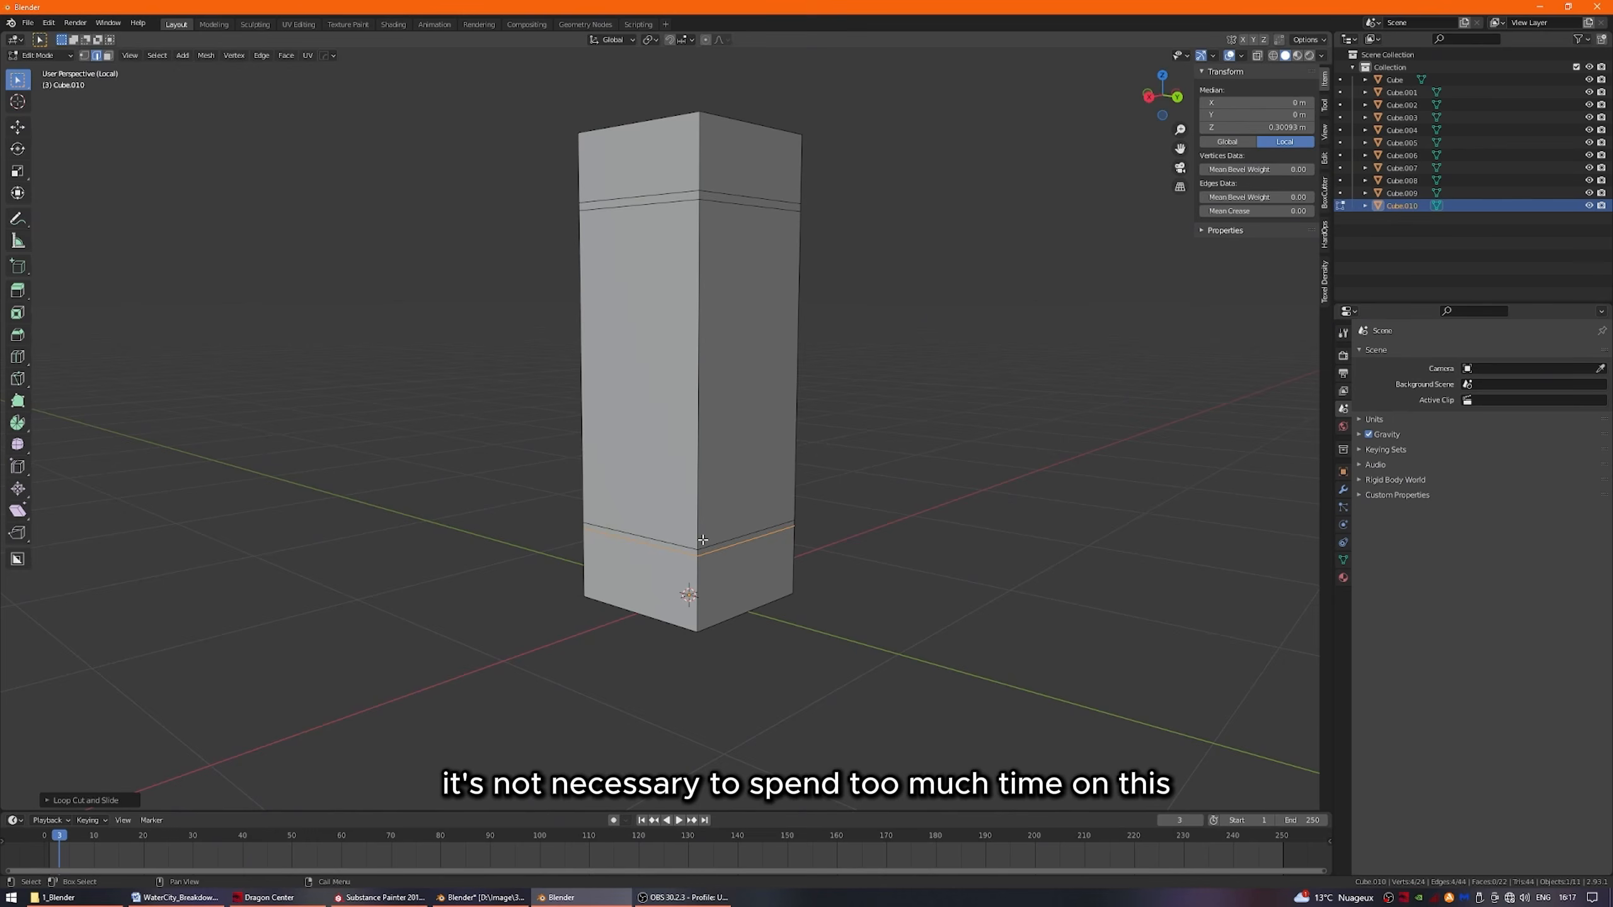
pyautogui.press('s')
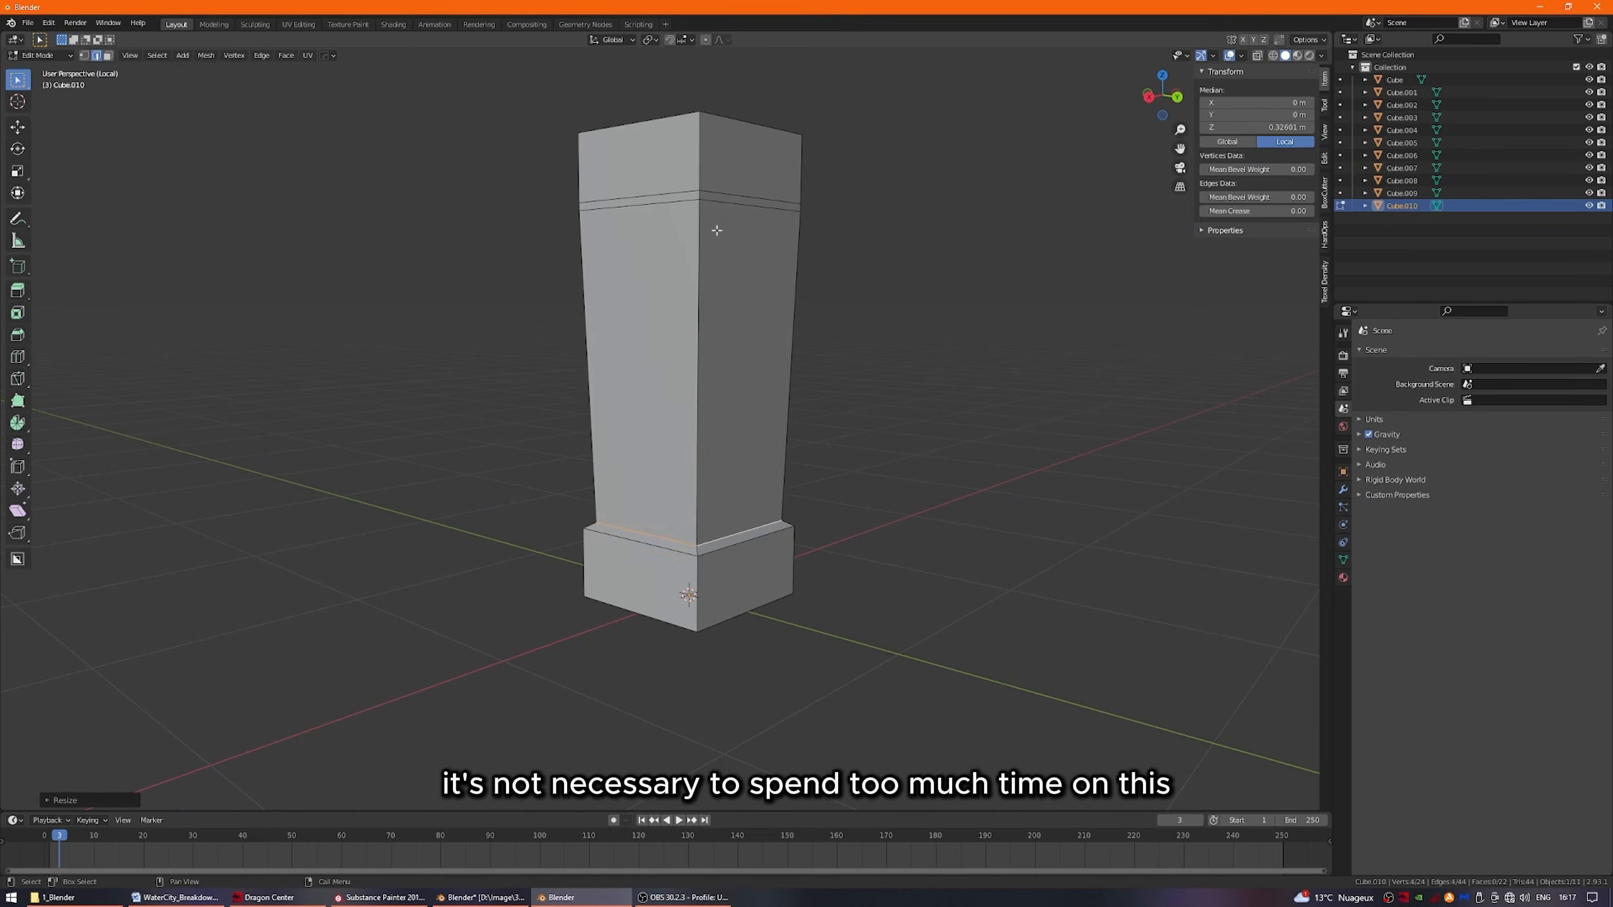
# Adjust the pillar's edge loops along Z and scale the upper loop inward to define the cap.
pyautogui.click(866, 339)
pyautogui.keyDown('alt'); pyautogui.click(739, 324); pyautogui.keyUp('alt')
pyautogui.moveTo(866, 340); pyautogui.dragTo(762, 318, button='middle')
pyautogui.press('g')
pyautogui.press('z')
pyautogui.click(834, 426)
pyautogui.press('super')
pyautogui.keyDown('alt'); pyautogui.click(687, 243); pyautogui.keyUp('alt')
pyautogui.press('s')
pyautogui.click(794, 363)
# Lower the vertices of the pillar's base ledge in front view with X-ray on.
pyautogui.scroll(-4, 782, 392)
pyautogui.press('KP_1')
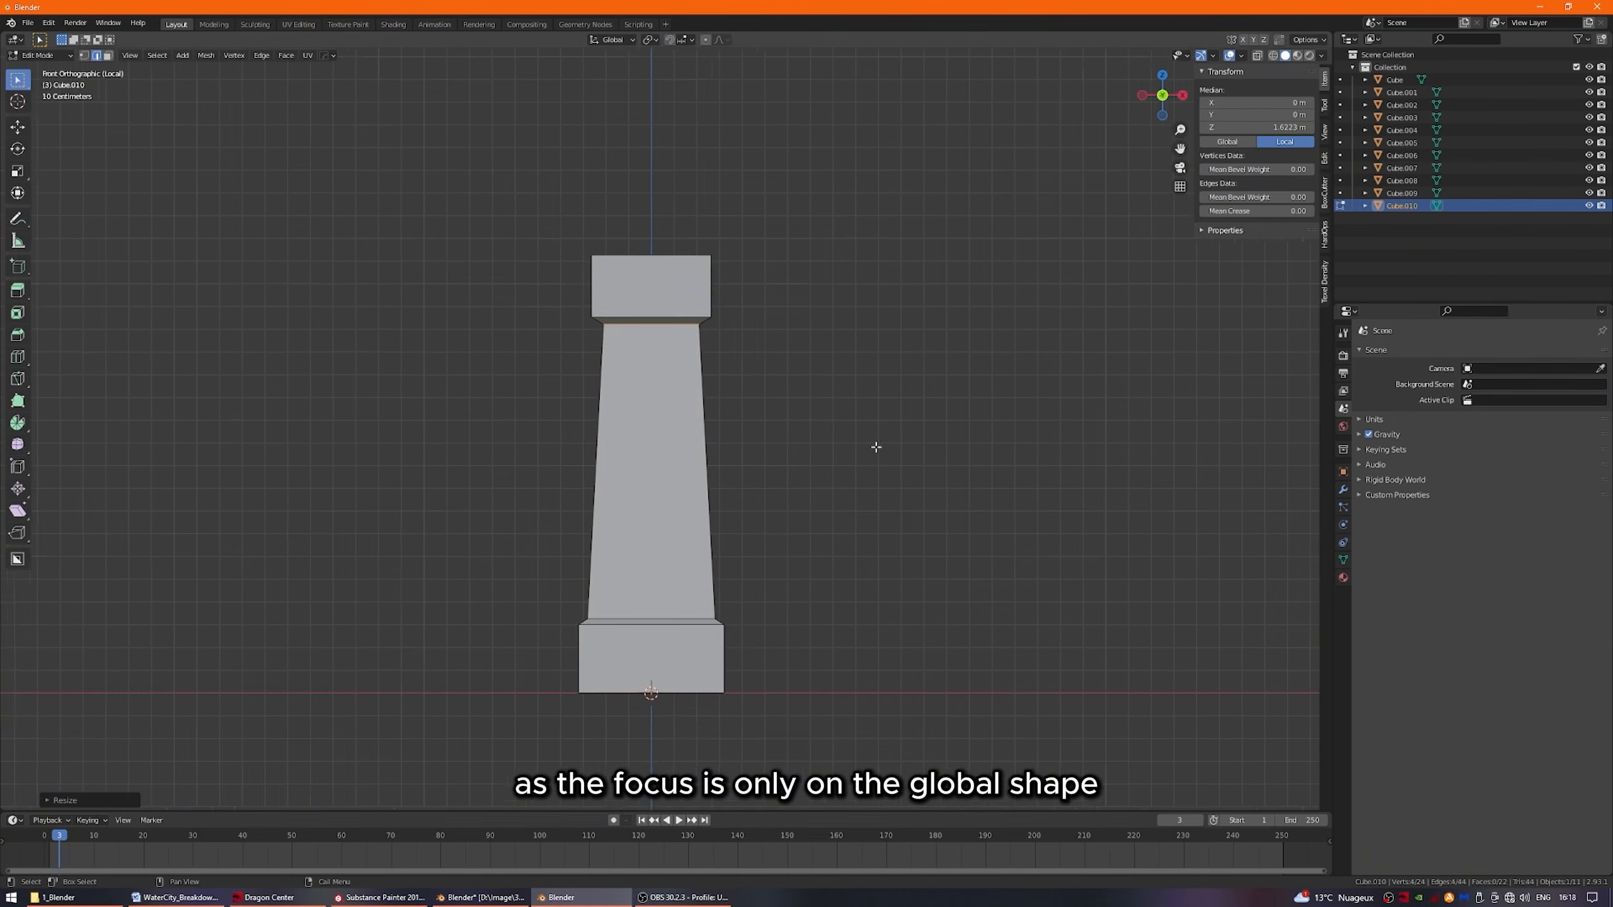
pyautogui.press('1')
pyautogui.hotkey('alt', 'z')
pyautogui.moveTo(520, 394); pyautogui.dragTo(836, 496)
pyautogui.scroll(-2, 789, 515)
pyautogui.moveTo(540, 559); pyautogui.dragTo(785, 594)
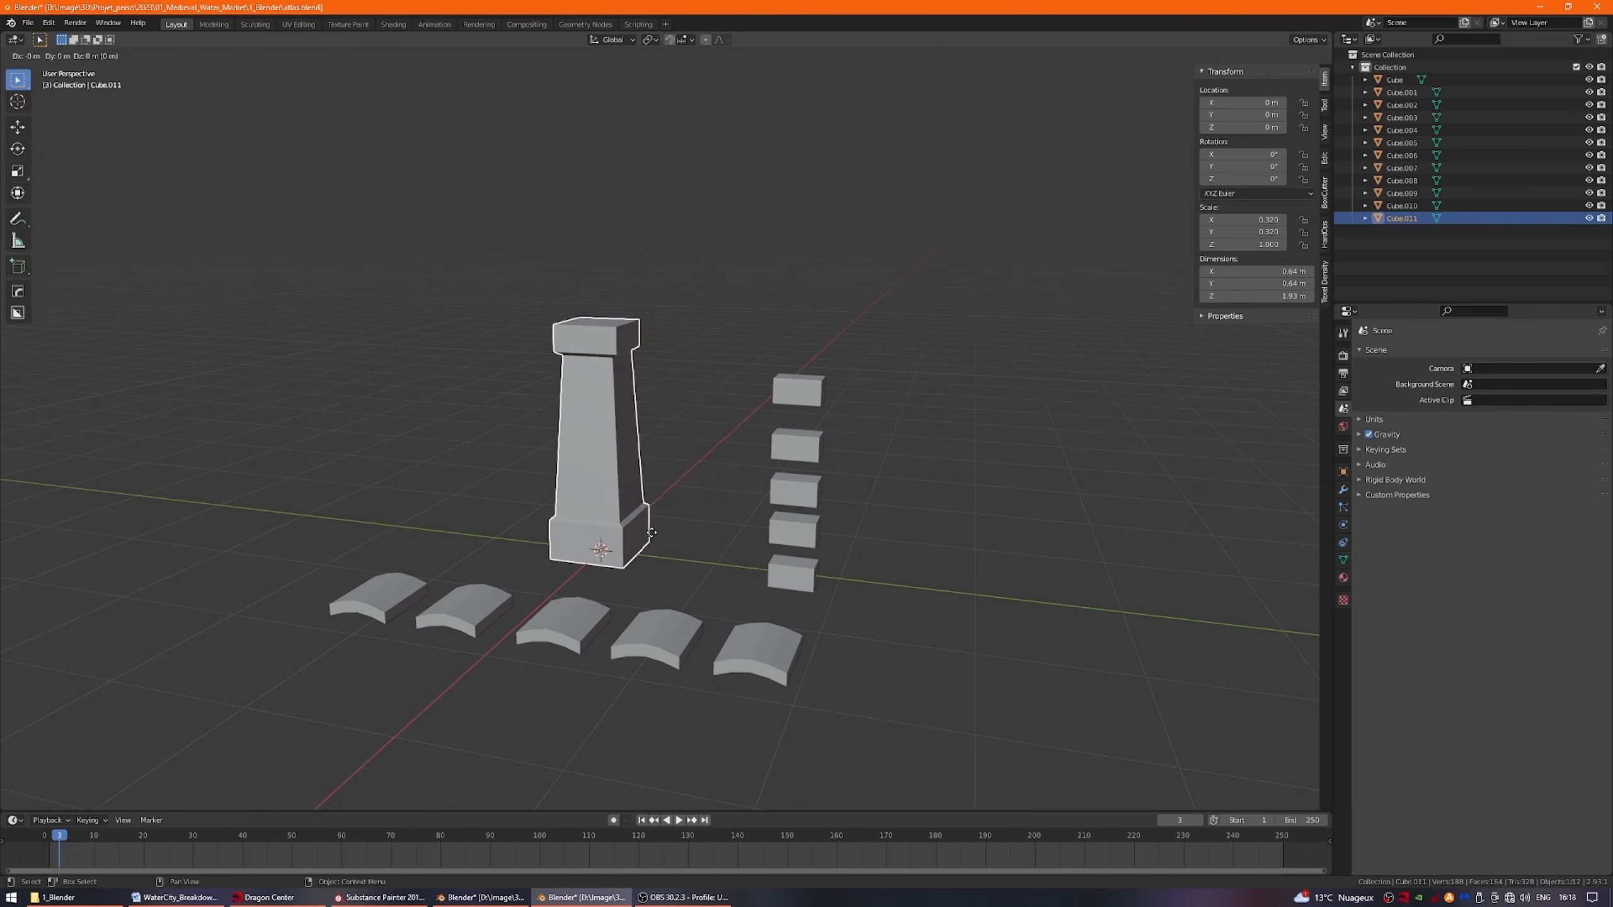
# Duplicate the pillar along Y and scale the copy down into a shorter pillar.
pyautogui.press('y')
pyautogui.click(745, 569)
pyautogui.press('s')
pyautogui.click(886, 521)
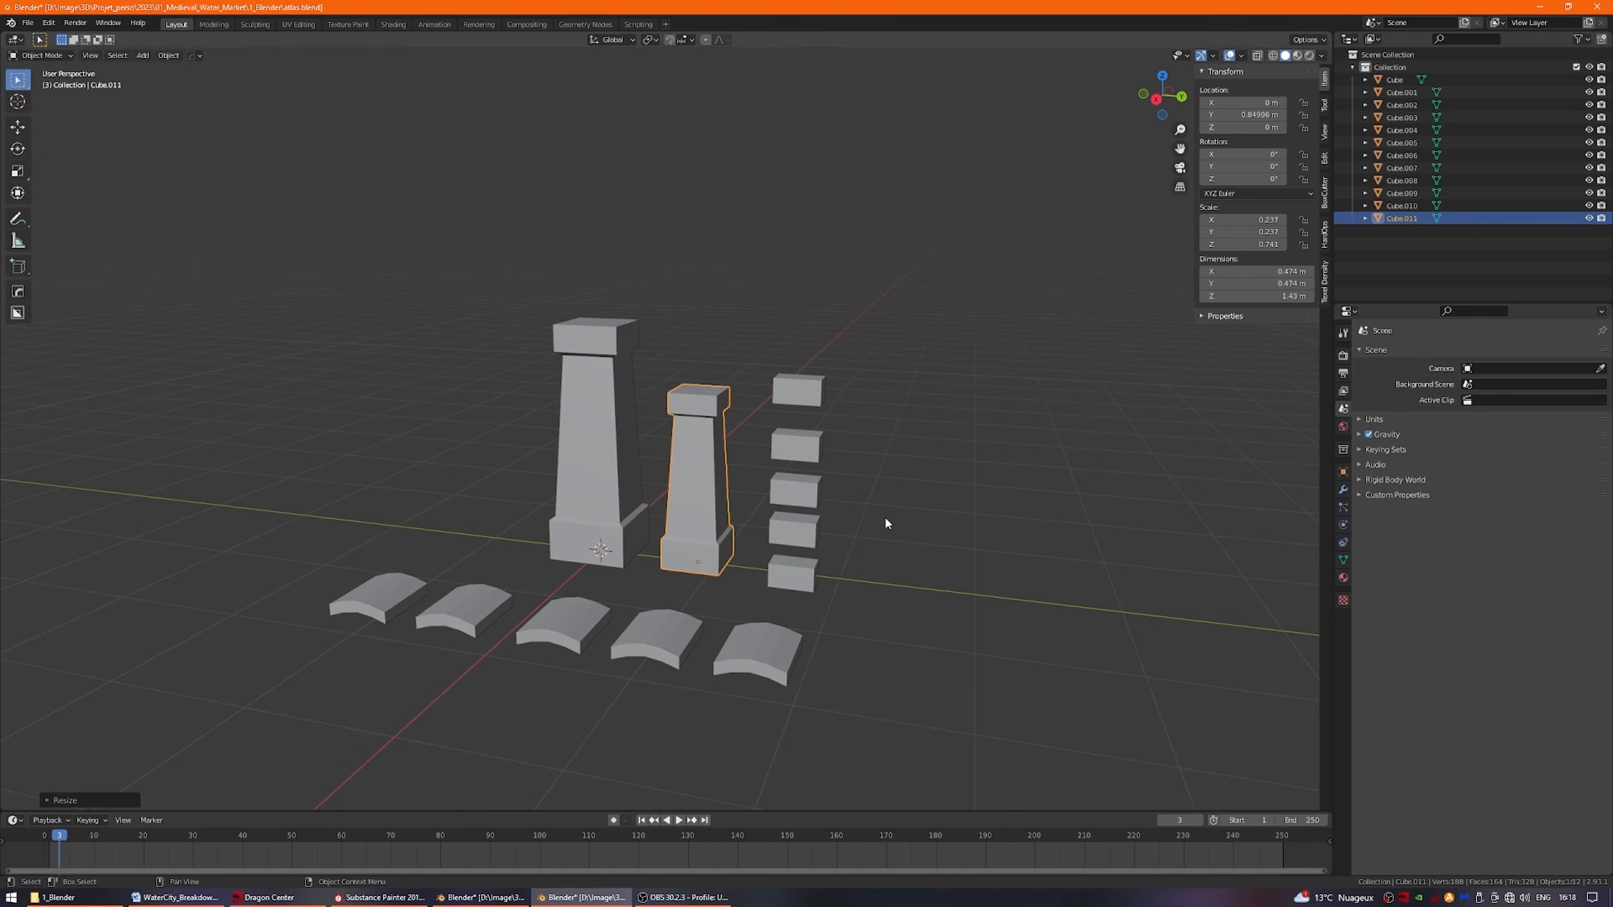
# Scale the edge loop above the short pillar's base to refine the ledge.
pyautogui.scroll(3, 717, 553)
pyautogui.press('Tab')
pyautogui.keyDown('alt'); pyautogui.click(731, 566); pyautogui.keyUp('alt')
pyautogui.press('s')
pyautogui.click(735, 581)
pyautogui.keyDown('alt'); pyautogui.click(731, 568); pyautogui.keyUp('alt')
pyautogui.keyDown('shift'); pyautogui.moveTo(739, 559); pyautogui.dragTo(736, 594, button='middle'); pyautogui.keyUp('shift')
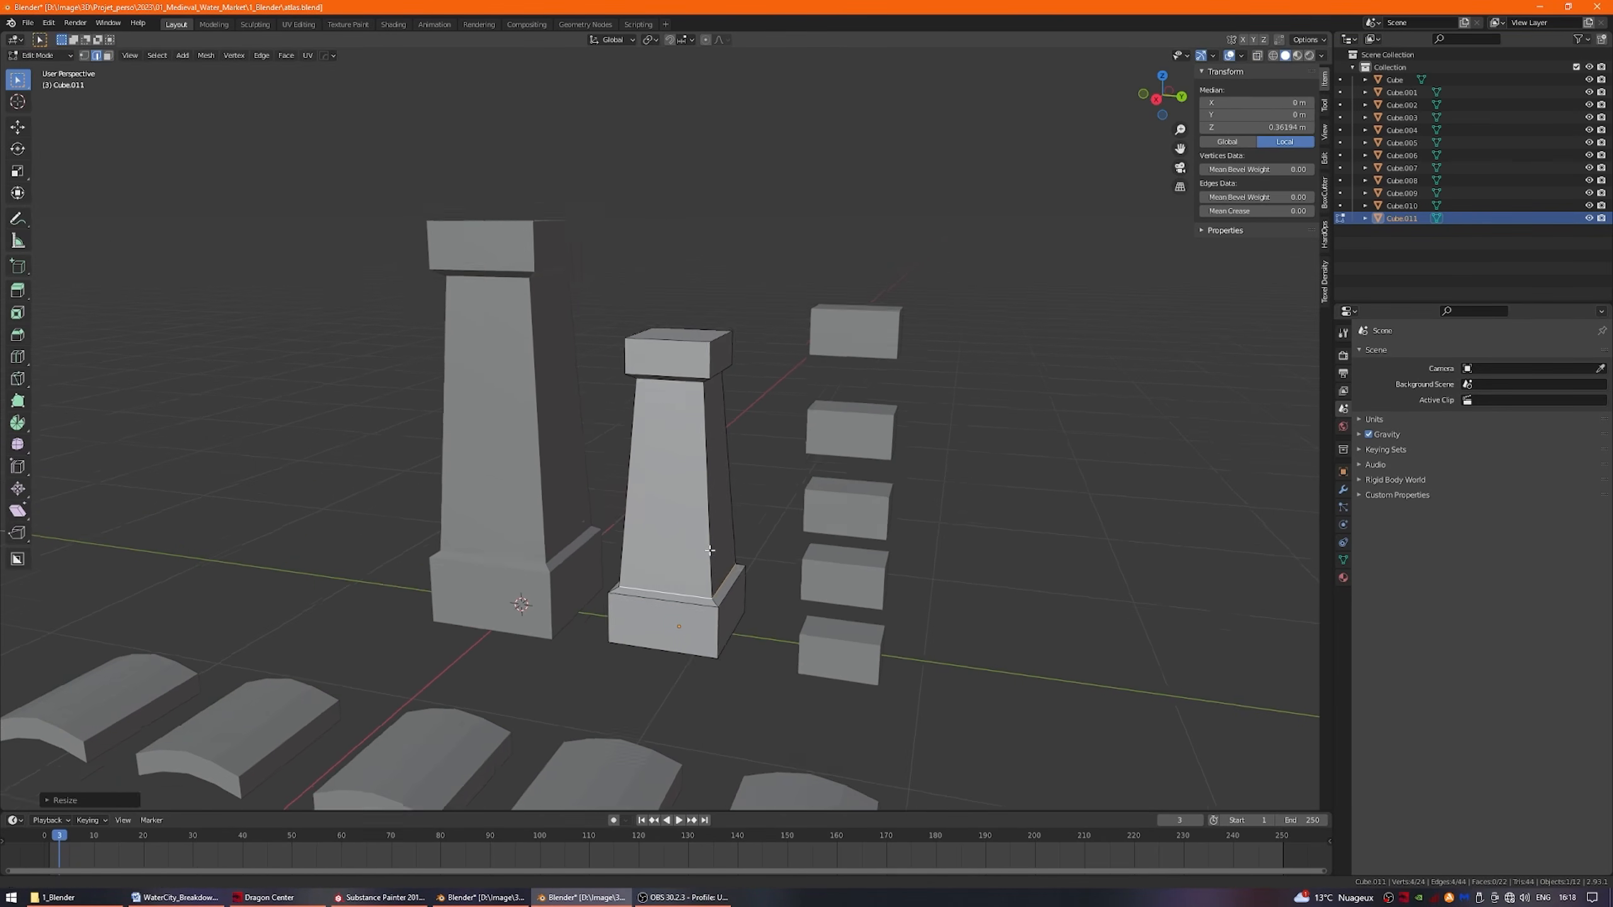
# Move the short pillar's upper vertices along Z to adjust the cap height.
pyautogui.press('1')
pyautogui.hotkey('alt', 'z')
pyautogui.moveTo(593, 346); pyautogui.dragTo(792, 487)
pyautogui.press('g')
pyautogui.press('z')
pyautogui.click(752, 486)
# Scale the selected upper part of the short pillar to adjust its width.
pyautogui.keyDown('shift'); pyautogui.moveTo(791, 486); pyautogui.dragTo(692, 388, button='middle'); pyautogui.keyUp('shift')
pyautogui.hotkey('alt', 'z')
pyautogui.press('s')
pyautogui.click(731, 432)
pyautogui.press('2')
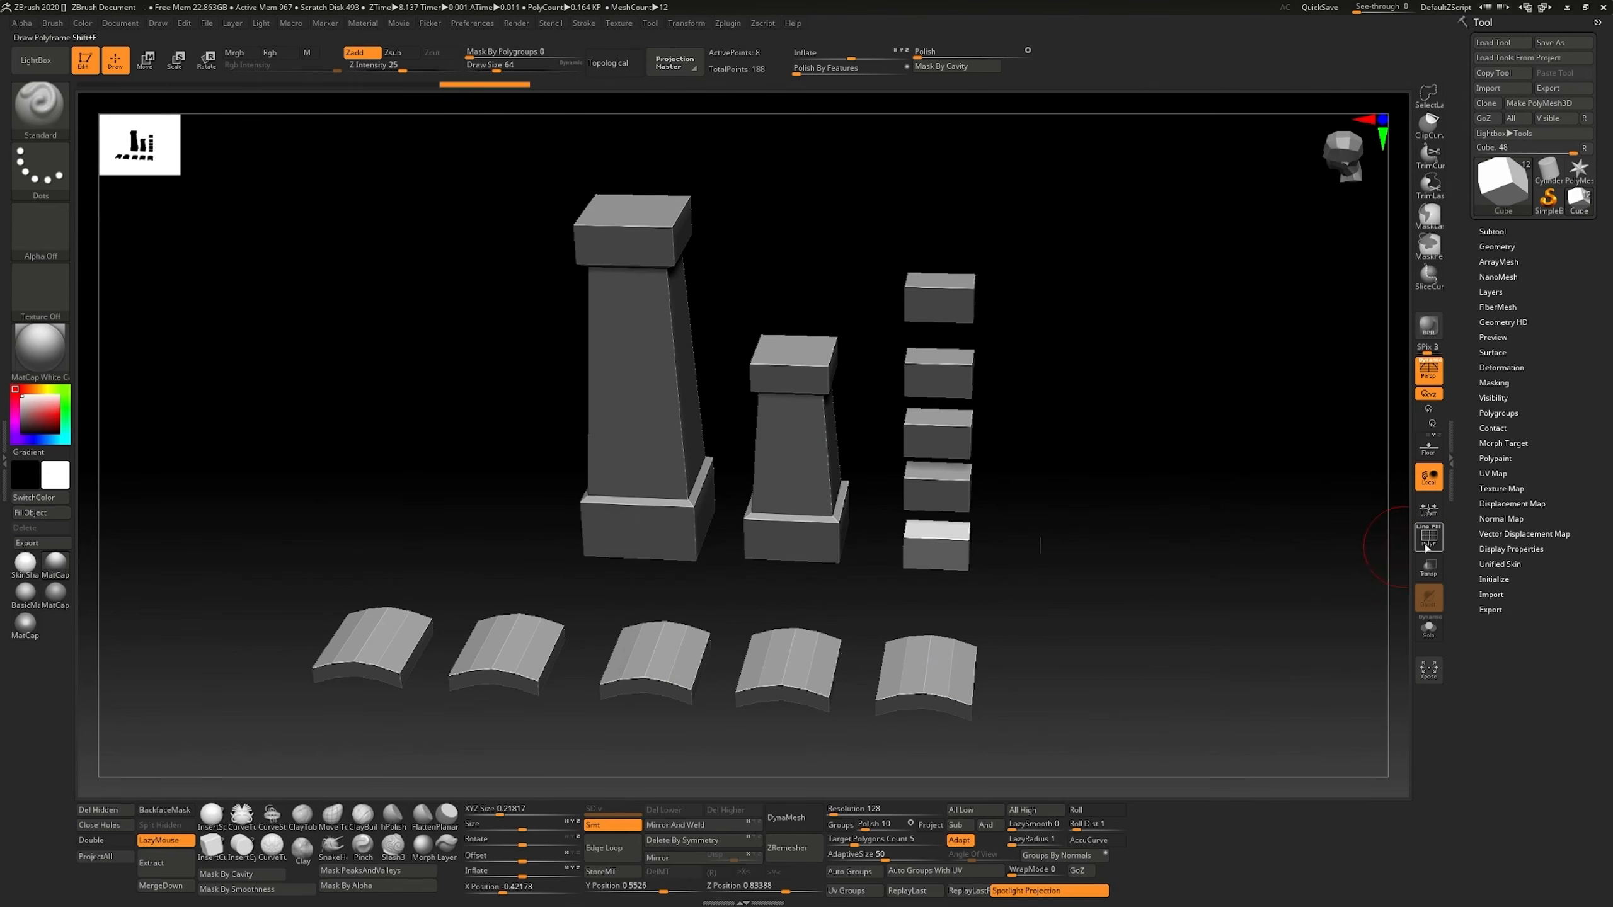
# Switch to ZBrush, display the polyframe and isolate the lowest brick by hiding the other subtools.
pyautogui.click(1425, 547)
pyautogui.moveTo(1130, 600); pyautogui.dragTo(1073, 641)
pyautogui.click(1491, 233)
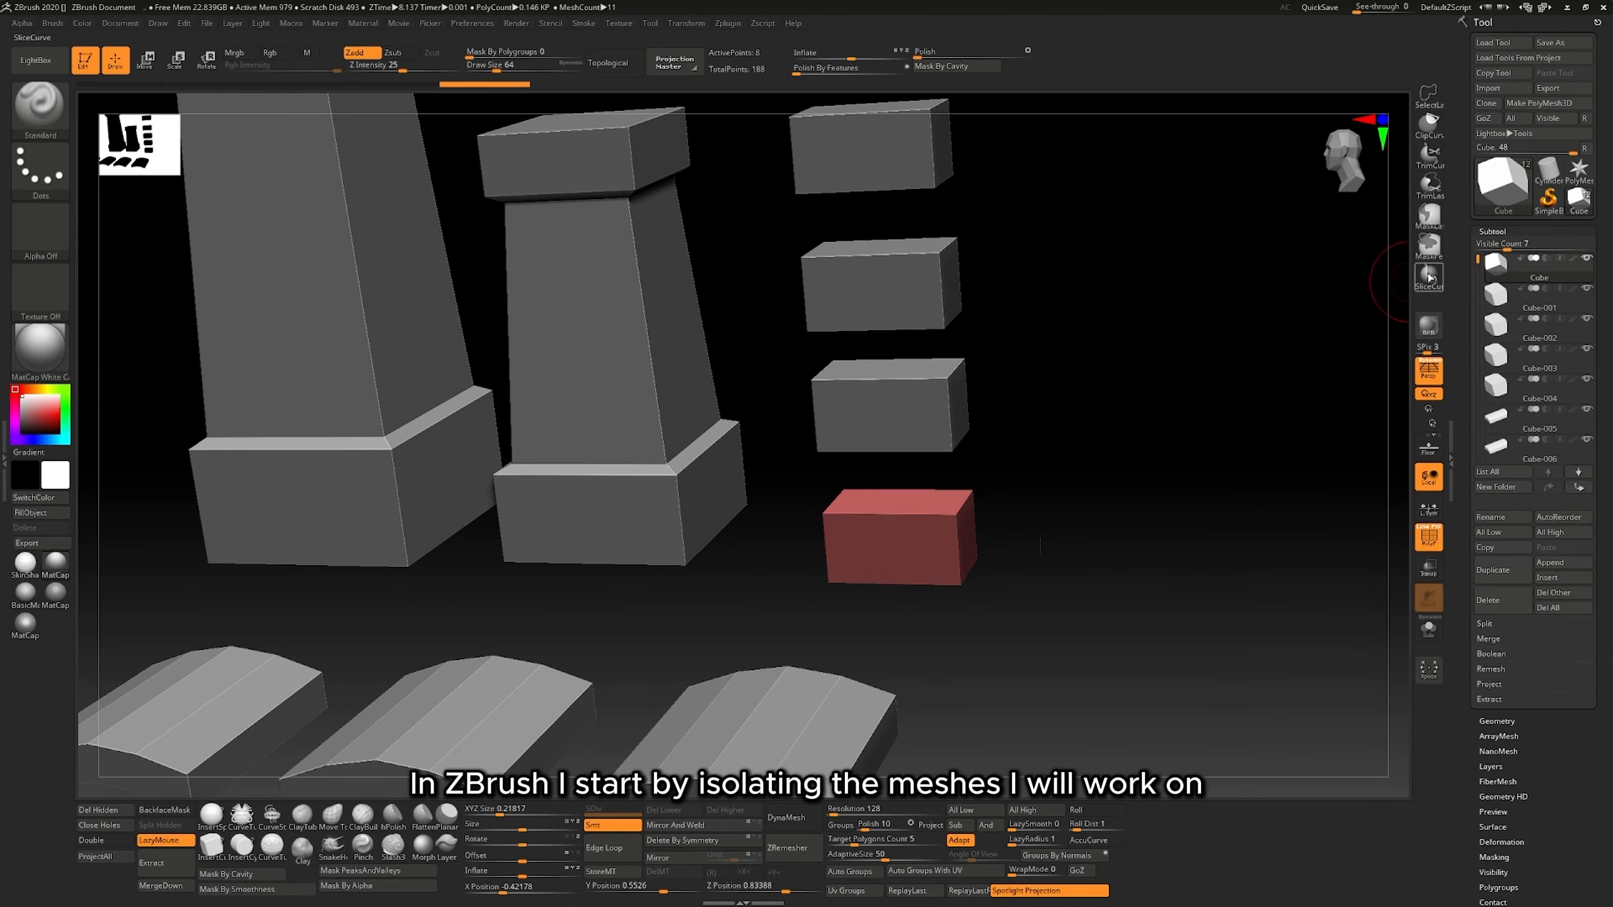
pyautogui.keyDown('shift'); pyautogui.click(1588, 261); pyautogui.keyUp('shift')
pyautogui.keyDown('ctrl'); pyautogui.moveTo(1098, 484); pyautogui.dragTo(1044, 568, button='right'); pyautogui.keyUp('ctrl')
pyautogui.keyDown('alt'); pyautogui.moveTo(1045, 567); pyautogui.dragTo(850, 555, button='right'); pyautogui.keyUp('alt')
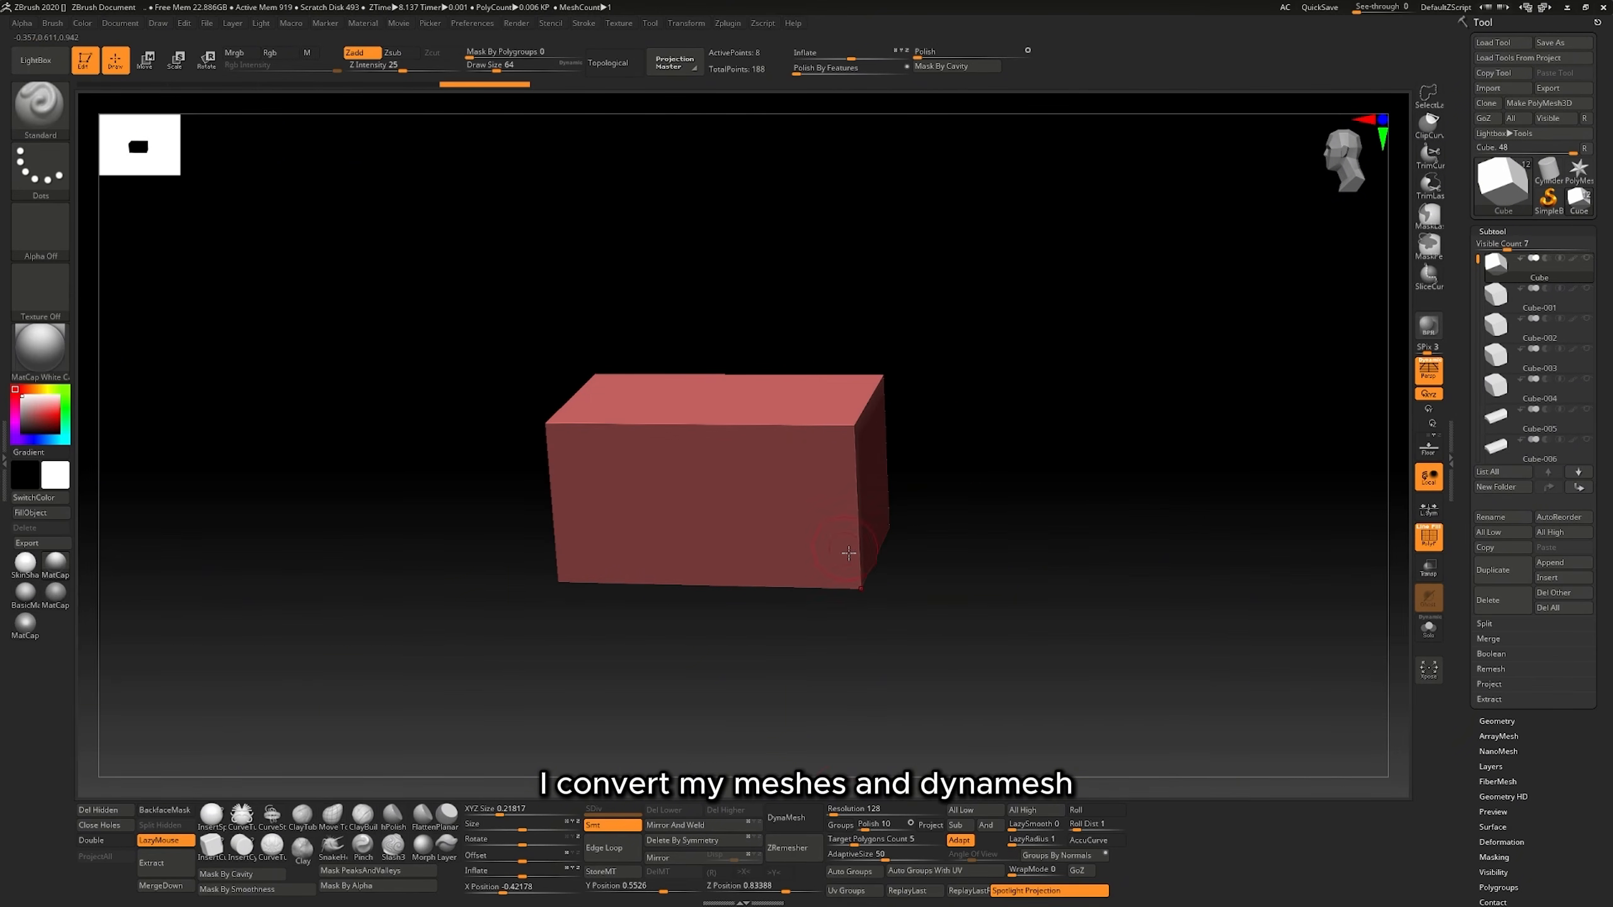
# Apply DynaMesh to the brick at resolution 1024 and subdivide it to level 3.
pyautogui.click(789, 818)
pyautogui.moveTo(898, 603)
pyautogui.mouseDown(button='right')
pyautogui.moveTo(853, 606)
pyautogui.moveTo(886, 597)
pyautogui.moveTo(837, 445)
pyautogui.moveTo(851, 536)
pyautogui.moveTo(749, 696)
pyautogui.mouseUp(button='right')
pyautogui.click(1421, 545)
pyautogui.rightClick(749, 697)
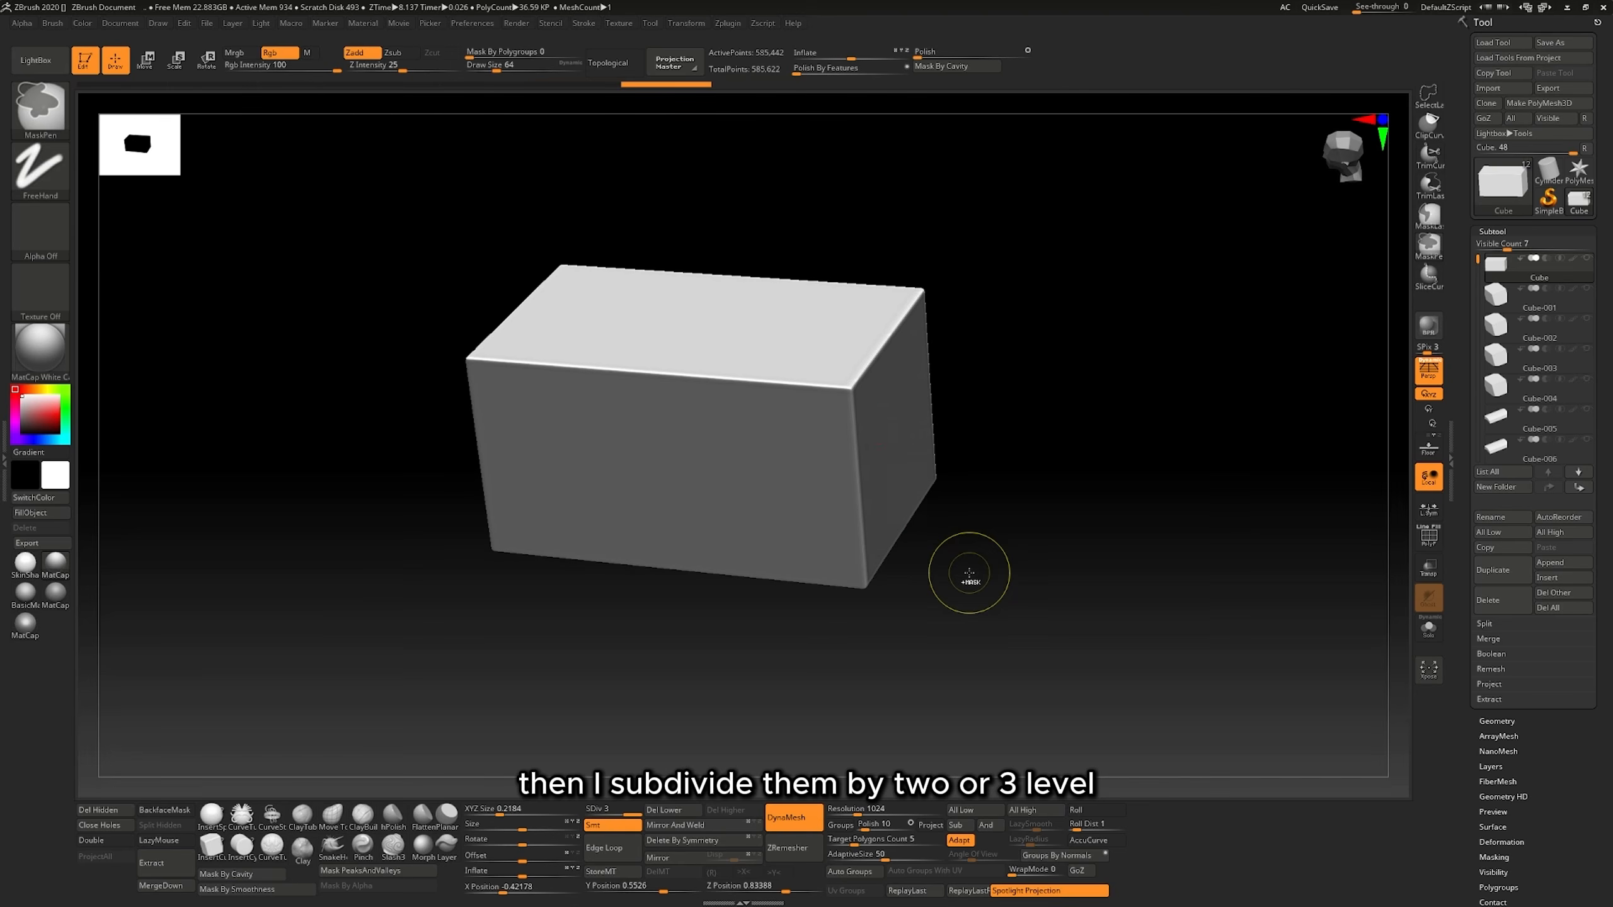
pyautogui.moveTo(883, 448); pyautogui.dragTo(943, 521, button='right')
pyautogui.click(1429, 537)
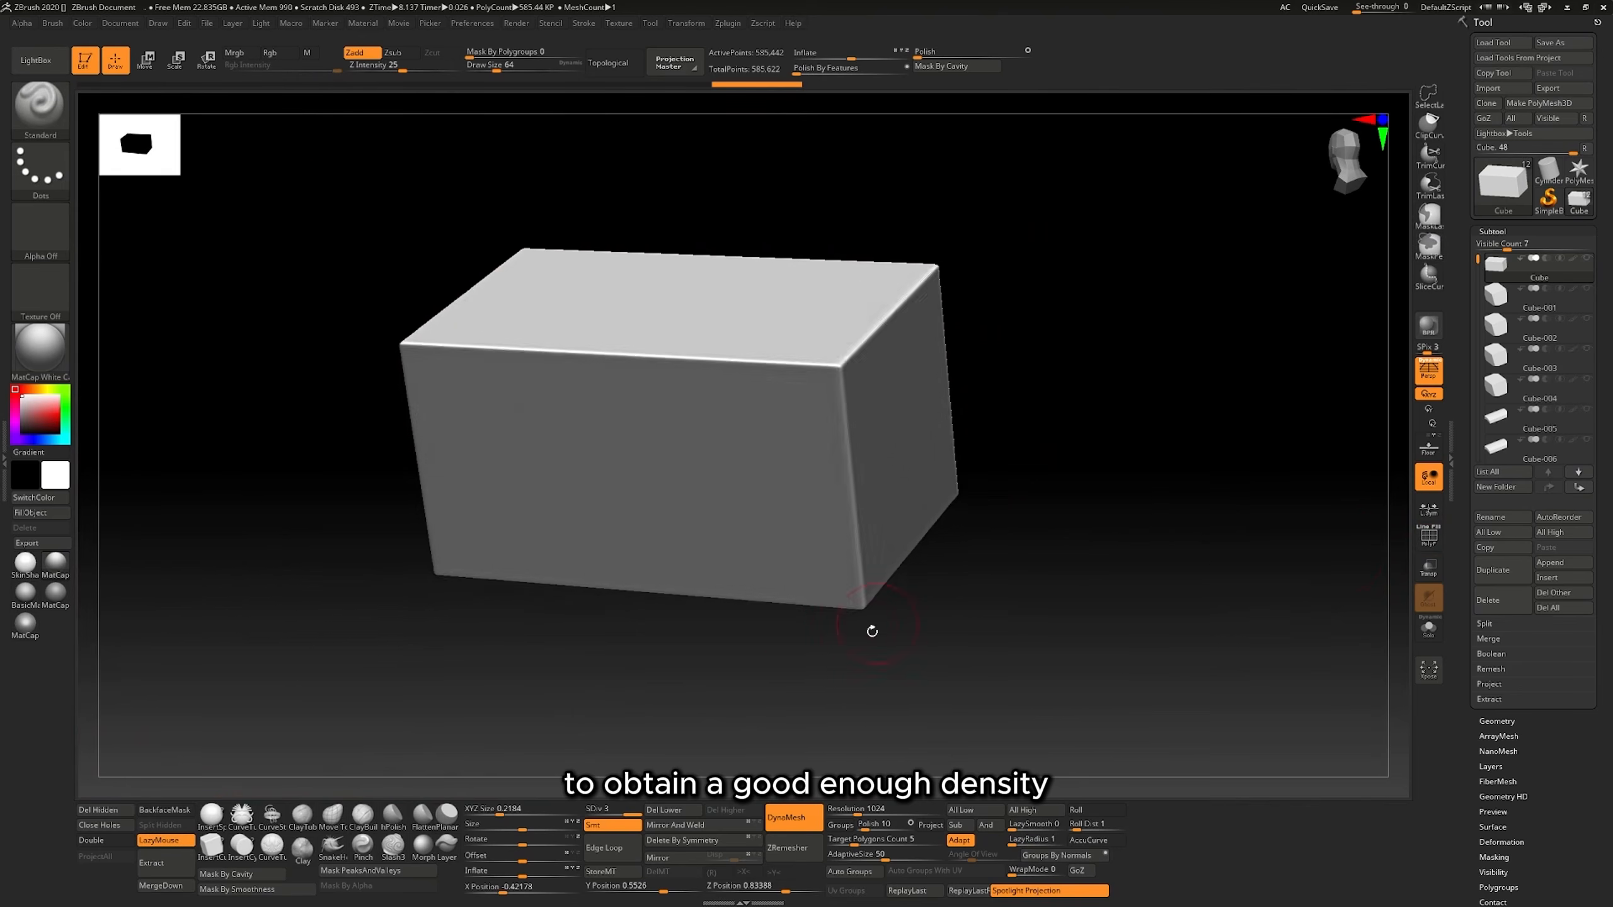
pyautogui.moveTo(868, 626); pyautogui.dragTo(768, 640, button='right')
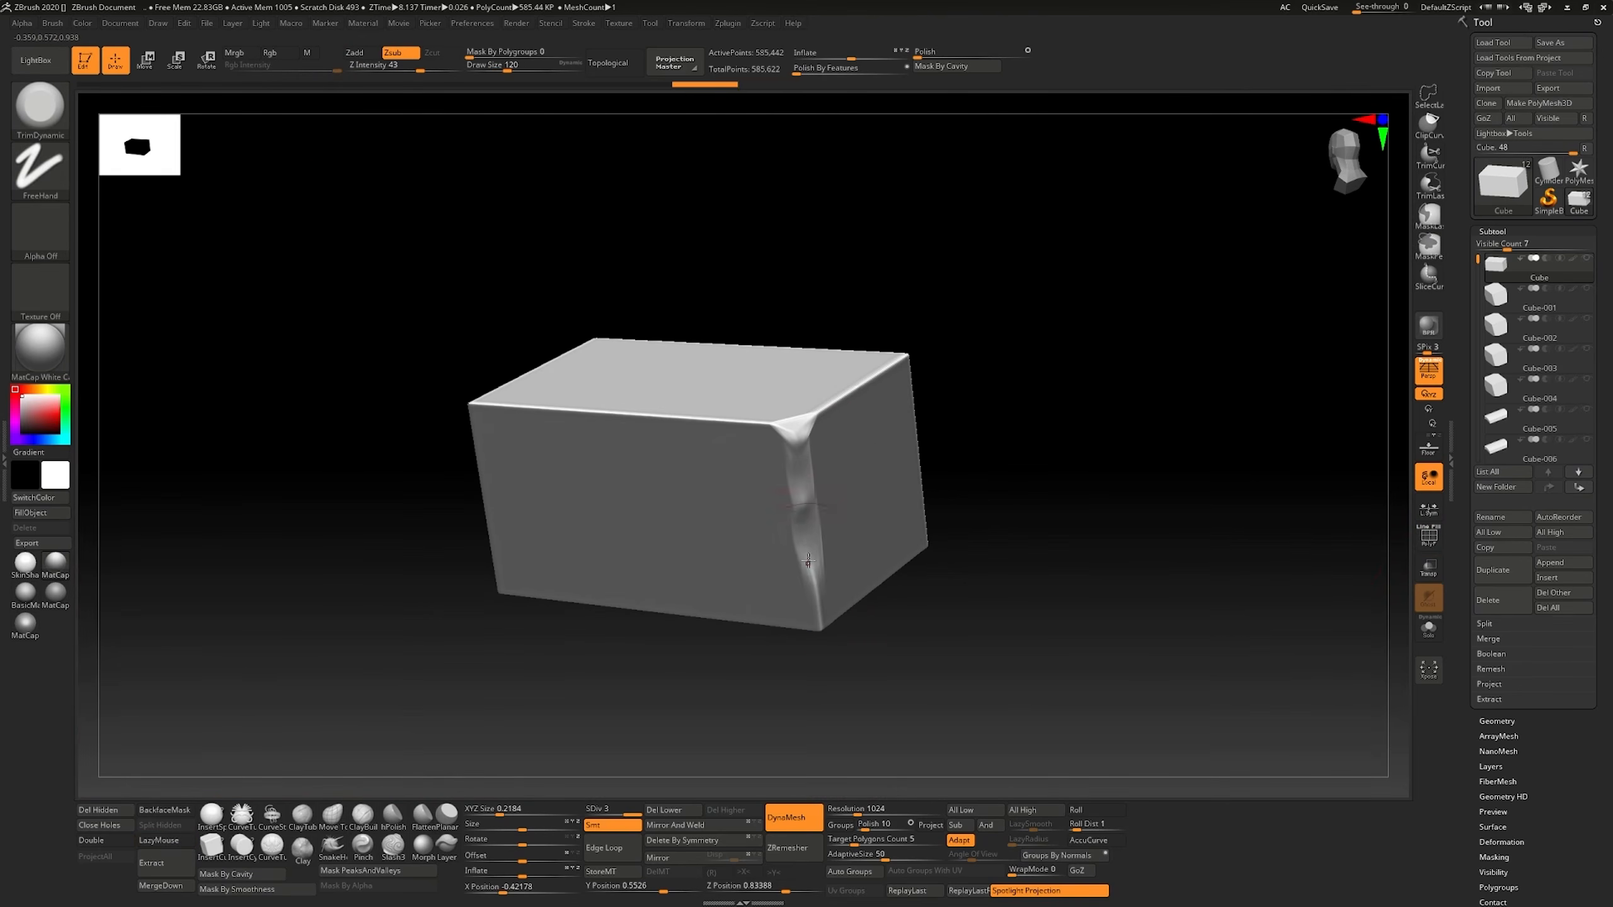
# Chip the first edges of the brick with the TrimDynamic brush at draw size 120.
pyautogui.moveTo(808, 561); pyautogui.dragTo(819, 619)
pyautogui.moveTo(819, 609); pyautogui.dragTo(816, 386, button='right')
pyautogui.moveTo(797, 438); pyautogui.dragTo(883, 374)
pyautogui.moveTo(888, 381); pyautogui.dragTo(953, 337, button='right')
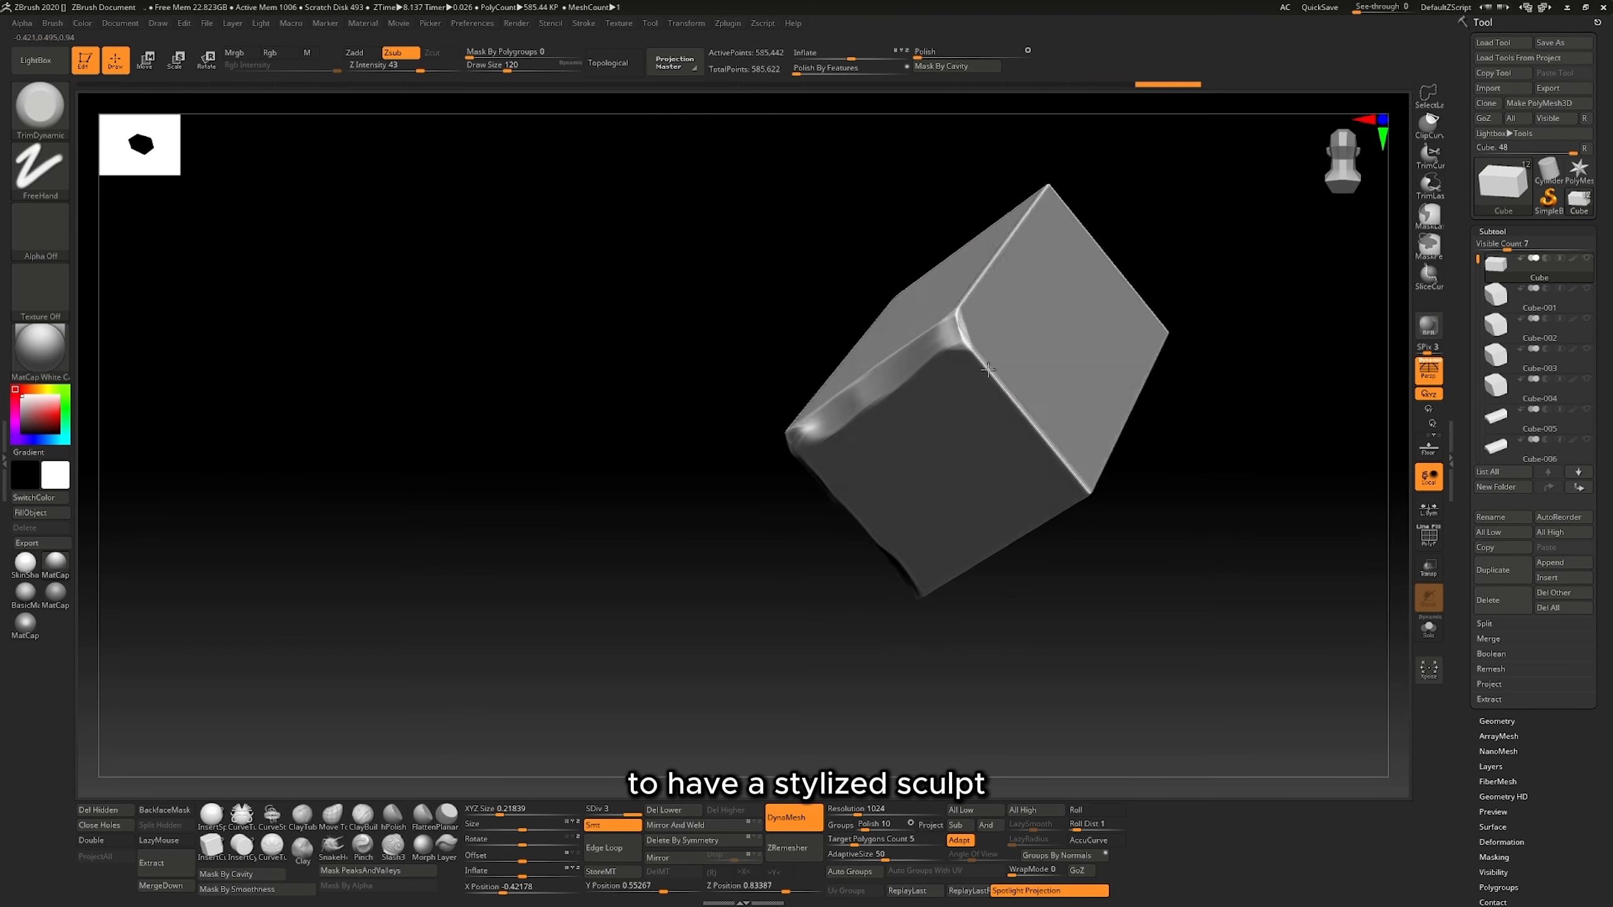
pyautogui.moveTo(955, 334); pyautogui.dragTo(1091, 487)
pyautogui.moveTo(1090, 488); pyautogui.dragTo(953, 432, button='right')
pyautogui.moveTo(952, 426); pyautogui.dragTo(1054, 476)
# Reduce the TrimDynamic draw size to 71 and carve irregular chips along the brick's remaining edges.
pyautogui.moveTo(507, 66); pyautogui.dragTo(498, 66)
pyautogui.moveTo(1066, 499); pyautogui.dragTo(960, 629)
pyautogui.moveTo(1016, 572)
pyautogui.mouseDown(button='right')
pyautogui.moveTo(1155, 422)
pyautogui.moveTo(1092, 502)
pyautogui.mouseUp(button='right')
pyautogui.moveTo(1008, 619); pyautogui.dragTo(972, 403, button='right')
pyautogui.moveTo(910, 349); pyautogui.dragTo(902, 278)
pyautogui.moveTo(908, 324); pyautogui.dragTo(931, 439)
pyautogui.moveTo(931, 438); pyautogui.dragTo(959, 600)
pyautogui.moveTo(959, 600); pyautogui.dragTo(967, 651)
pyautogui.moveTo(968, 648); pyautogui.dragTo(974, 577, button='right')
pyautogui.moveTo(839, 687); pyautogui.dragTo(611, 520, button='right')
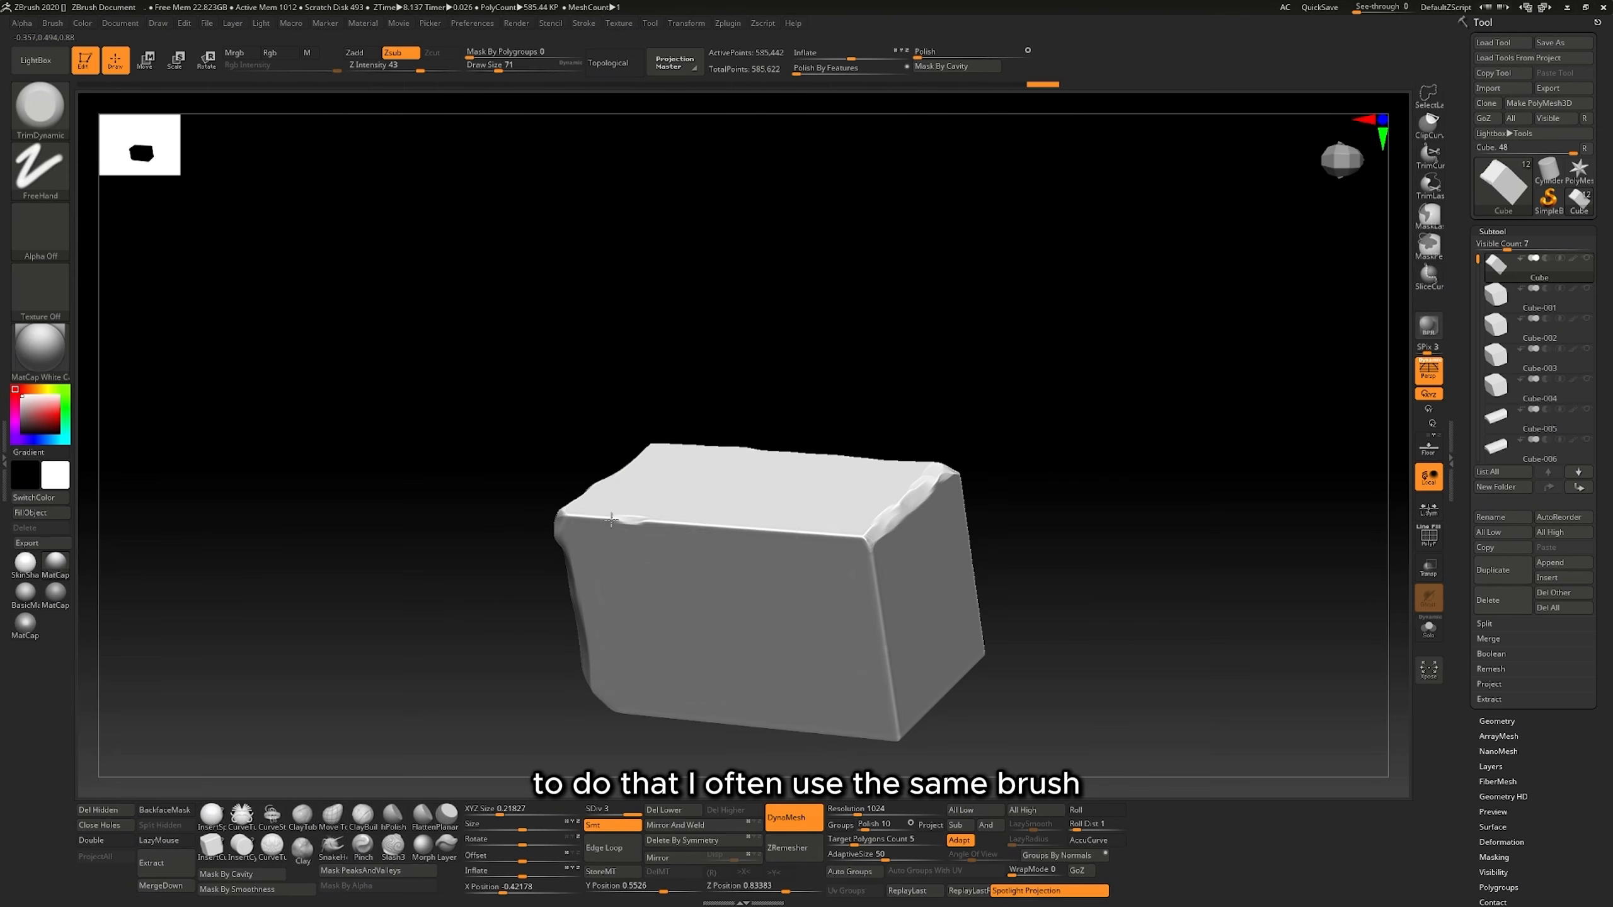
pyautogui.moveTo(1060, 556); pyautogui.dragTo(931, 461, button='right')
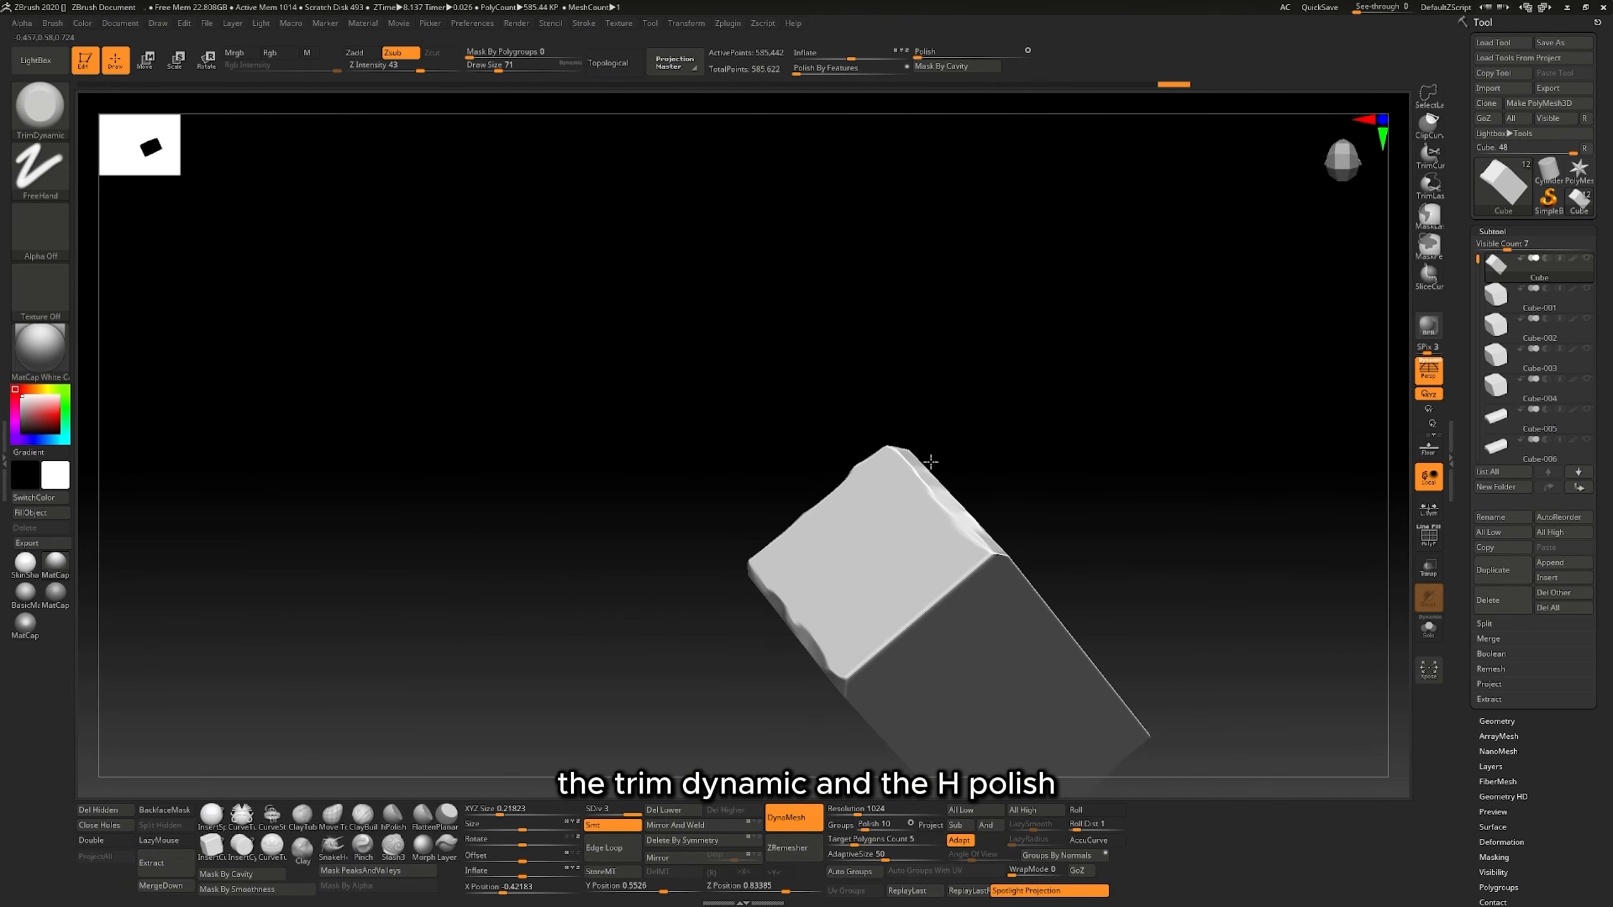
pyautogui.moveTo(903, 629); pyautogui.dragTo(739, 519, button='right')
pyautogui.moveTo(886, 730); pyautogui.dragTo(901, 765)
# Flatten the chipped edges at the end of the brick with the hPolish brush.
pyautogui.press('b')
pyautogui.press('h')
pyautogui.press('p')
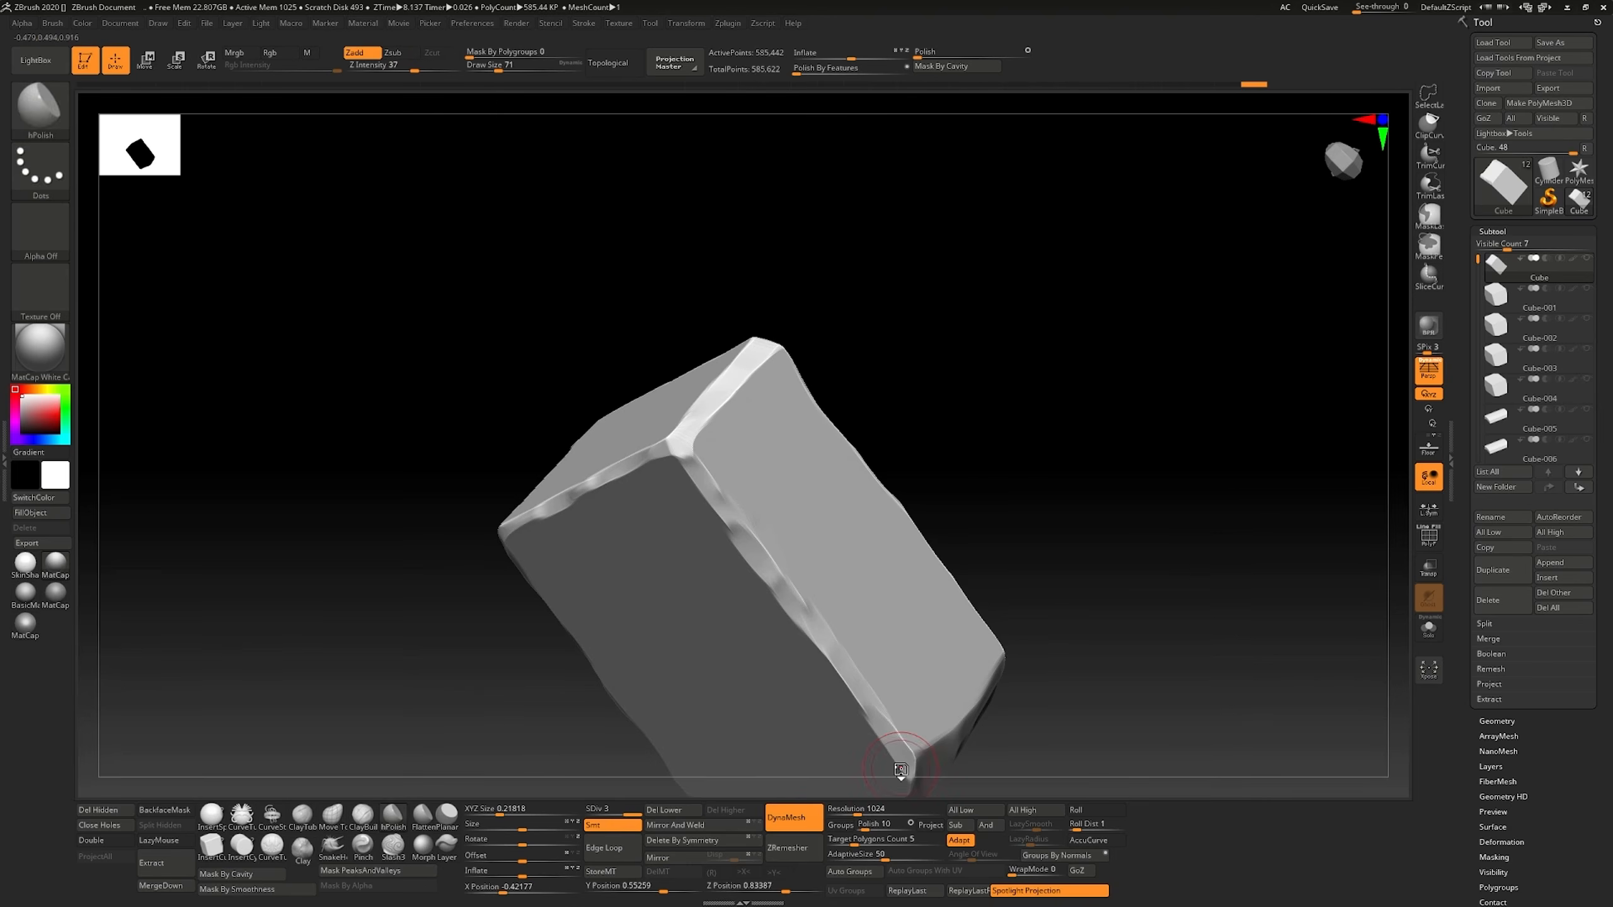
pyautogui.moveTo(901, 764)
pyautogui.keyDown('alt'); pyautogui.mouseDown(button='right')
pyautogui.moveTo(677, 478)
pyautogui.moveTo(495, 203)
pyautogui.mouseUp(button='right'); pyautogui.keyUp('alt')
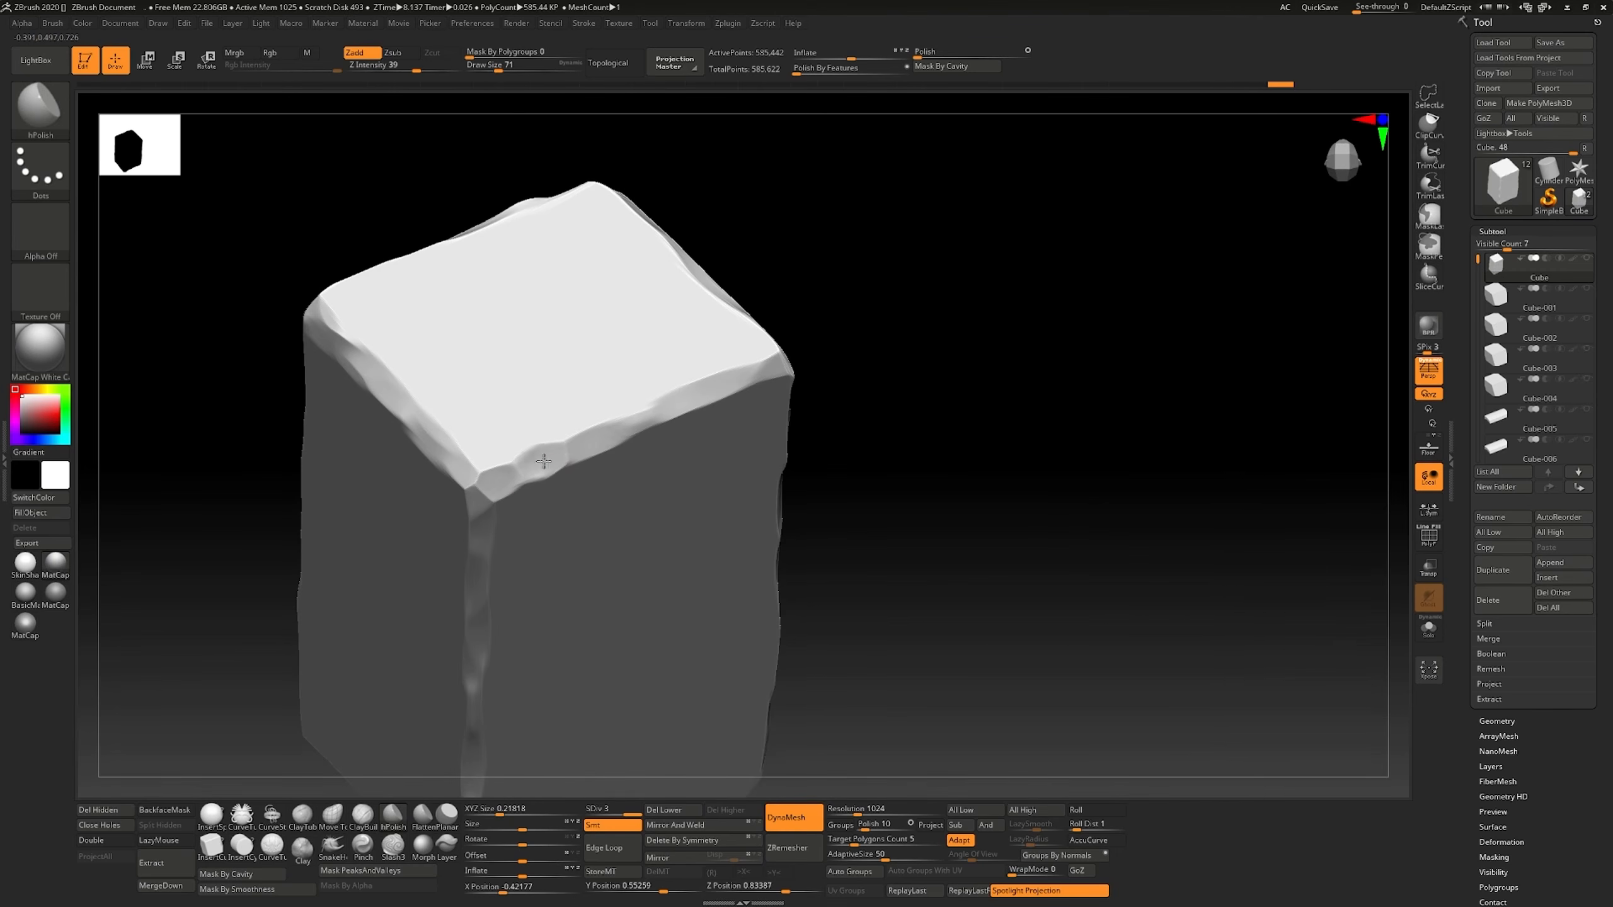
pyautogui.moveTo(640, 420); pyautogui.dragTo(828, 359, button='right')
# Set hPolish to draw size 112 and Z intensity 44, and bevel the brick's edges and corners into flat facets.
pyautogui.moveTo(503, 69); pyautogui.dragTo(506, 69)
pyautogui.click(421, 69)
pyautogui.moveTo(794, 311); pyautogui.dragTo(799, 254)
pyautogui.moveTo(819, 251)
pyautogui.mouseDown(button='right')
pyautogui.moveTo(947, 223)
pyautogui.moveTo(768, 457)
pyautogui.mouseUp(button='right')
pyautogui.moveTo(768, 457); pyautogui.dragTo(752, 526, button='right')
pyautogui.moveTo(678, 338); pyautogui.dragTo(686, 439)
pyautogui.moveTo(687, 440); pyautogui.dragTo(793, 483, button='right')
pyautogui.moveTo(690, 279); pyautogui.dragTo(594, 293)
pyautogui.moveTo(587, 291); pyautogui.dragTo(558, 305)
pyautogui.moveTo(788, 354); pyautogui.dragTo(484, 262, button='right')
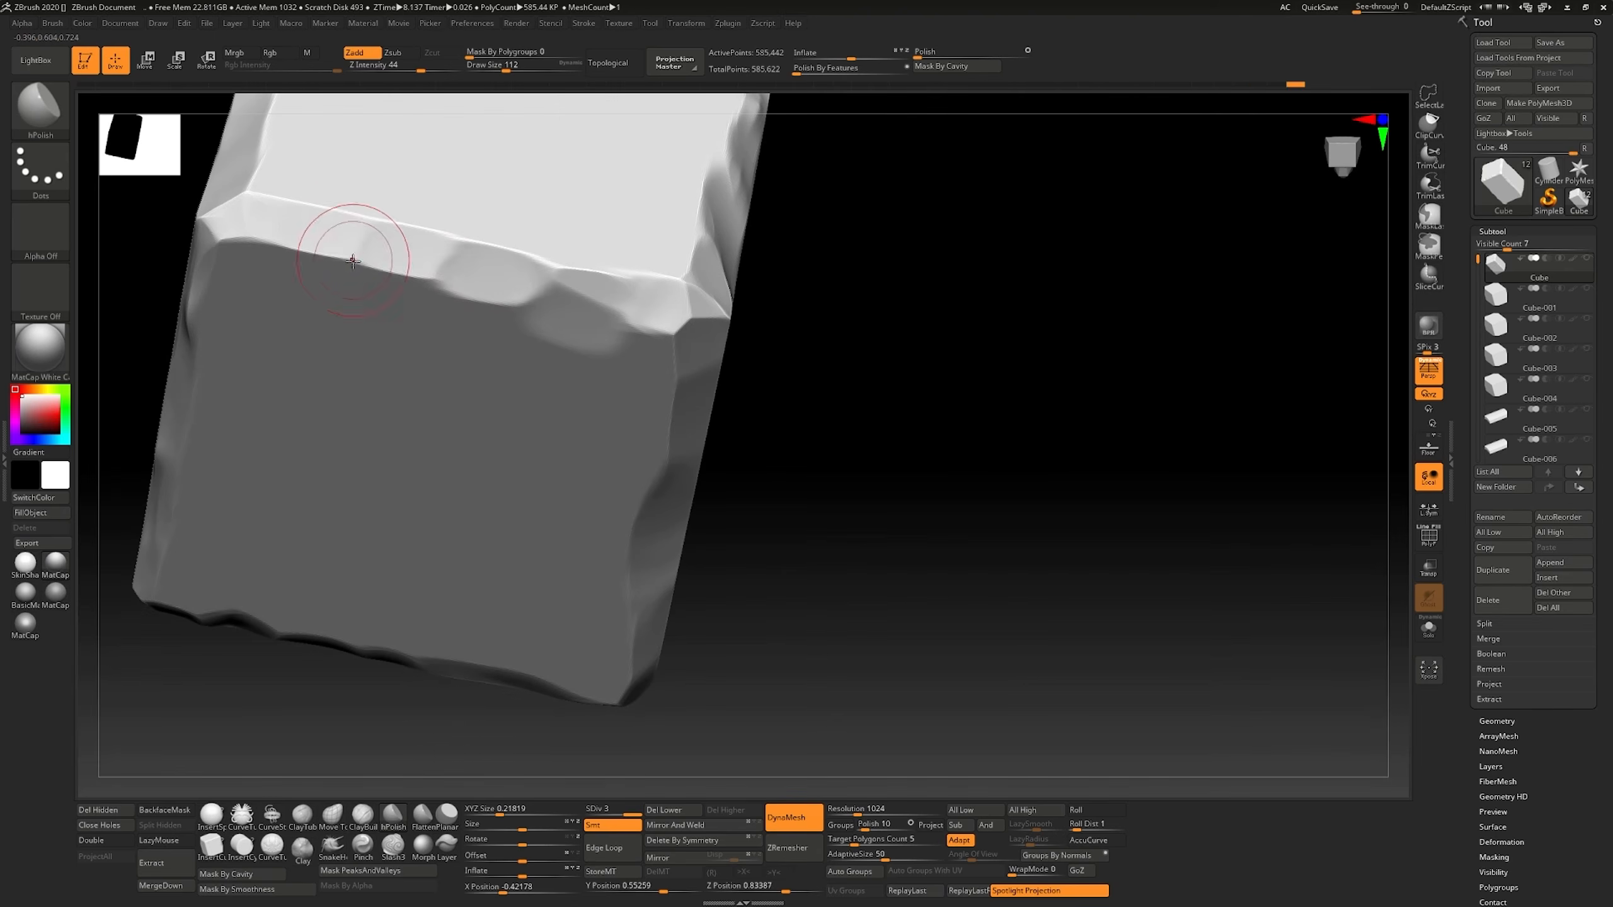
pyautogui.moveTo(353, 260); pyautogui.dragTo(568, 426, button='right')
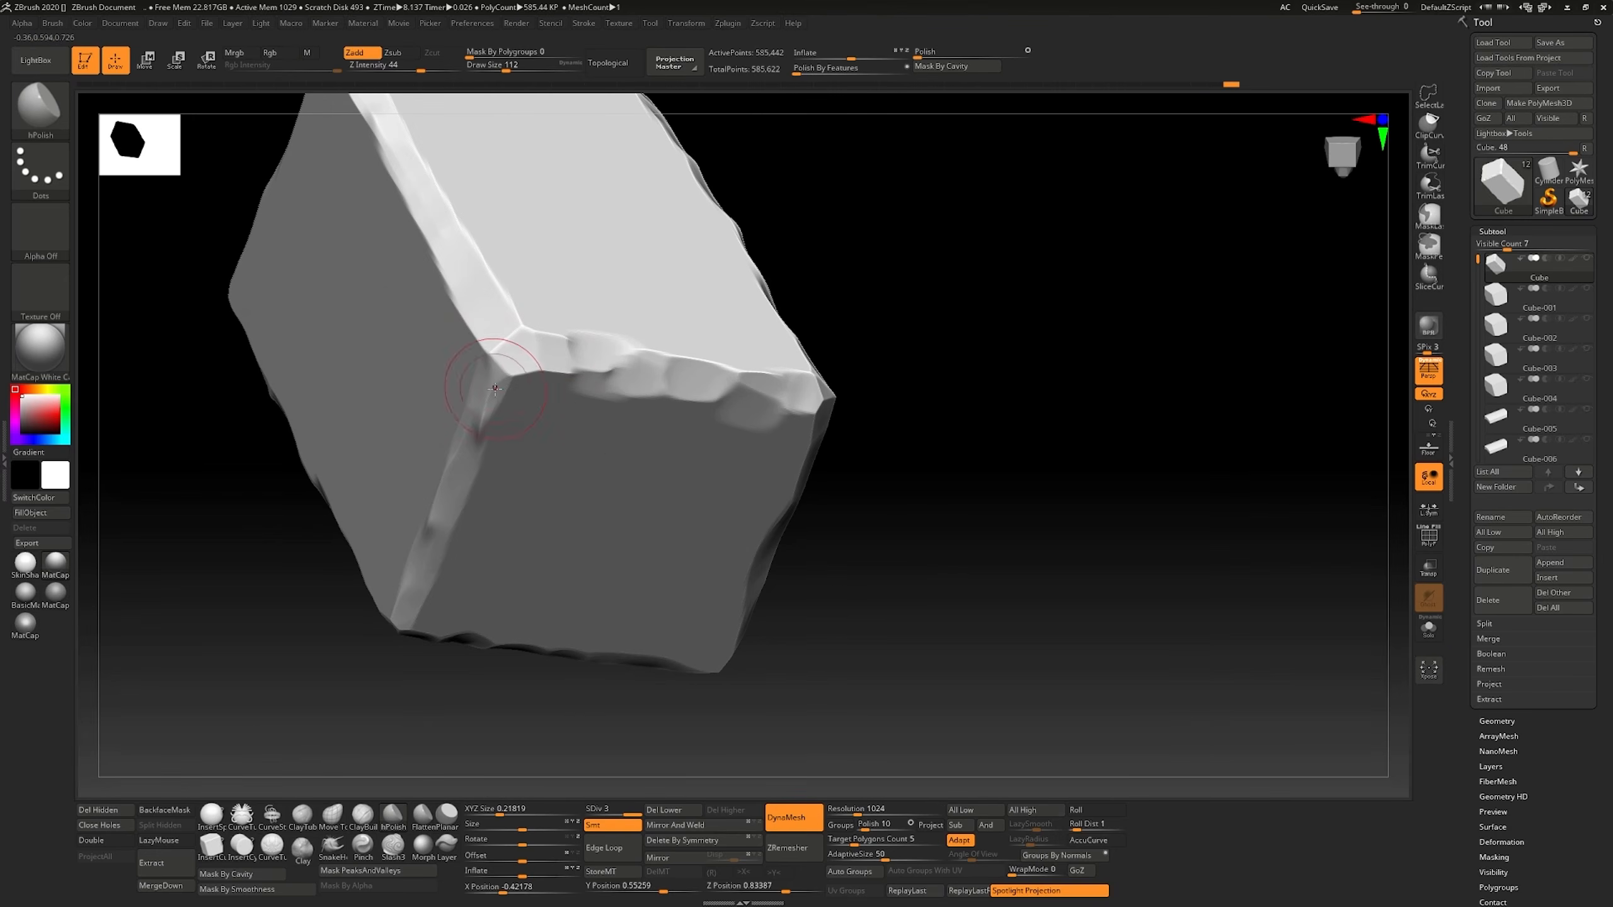
pyautogui.moveTo(432, 522); pyautogui.dragTo(589, 453, button='right')
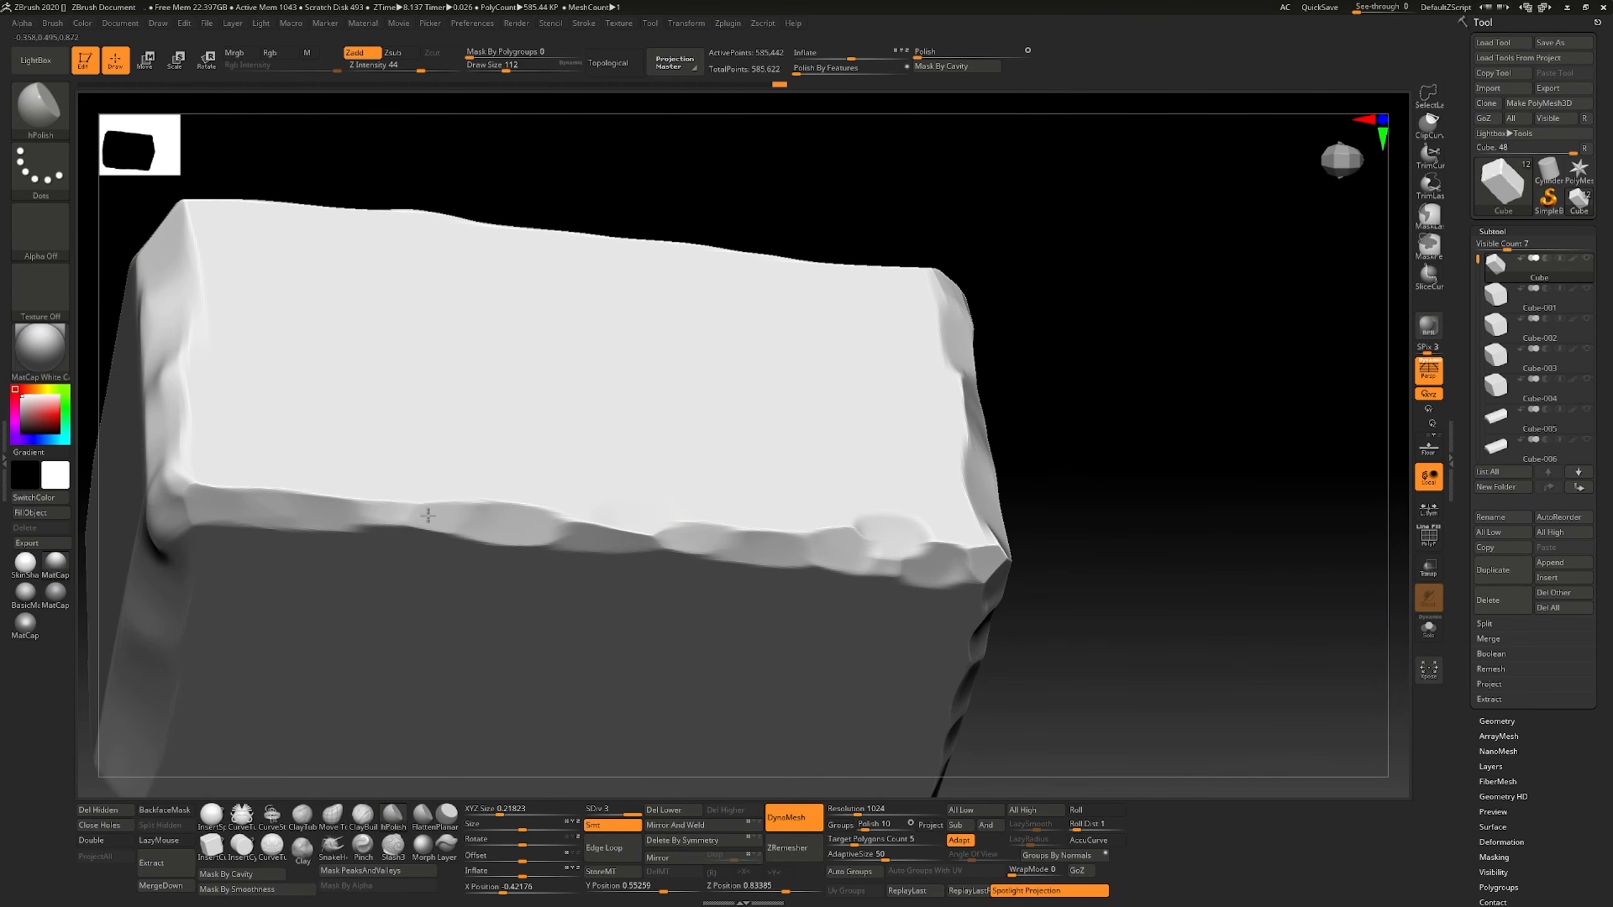
pyautogui.moveTo(290, 506); pyautogui.dragTo(422, 544, button='right')
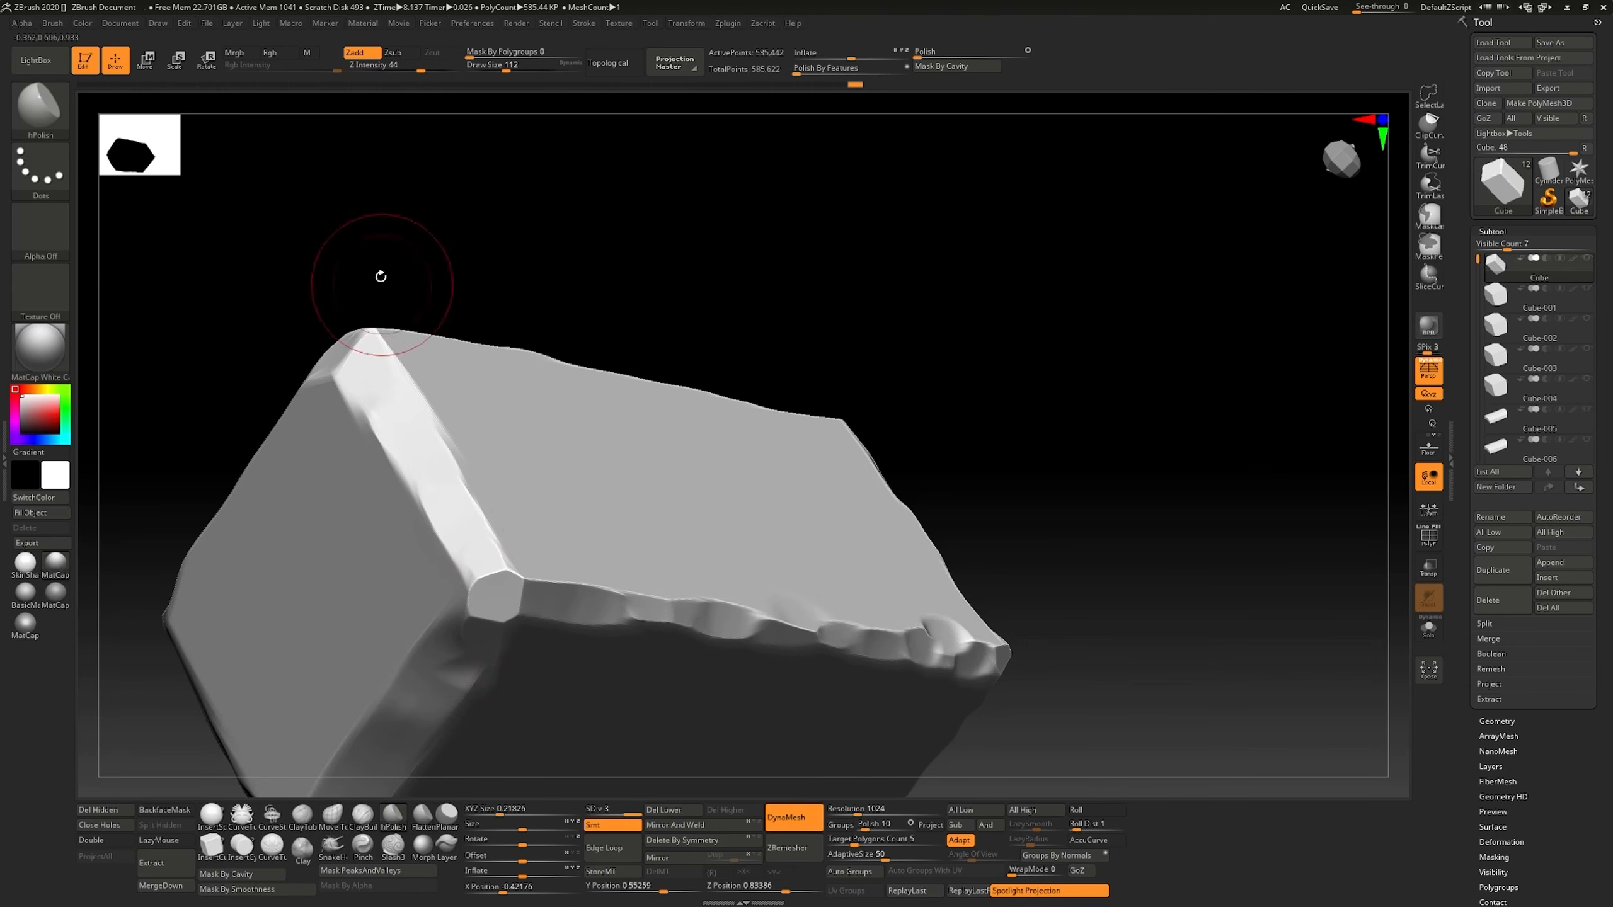
pyautogui.moveTo(381, 276); pyautogui.dragTo(391, 396, button='right')
pyautogui.moveTo(323, 305); pyautogui.dragTo(279, 323)
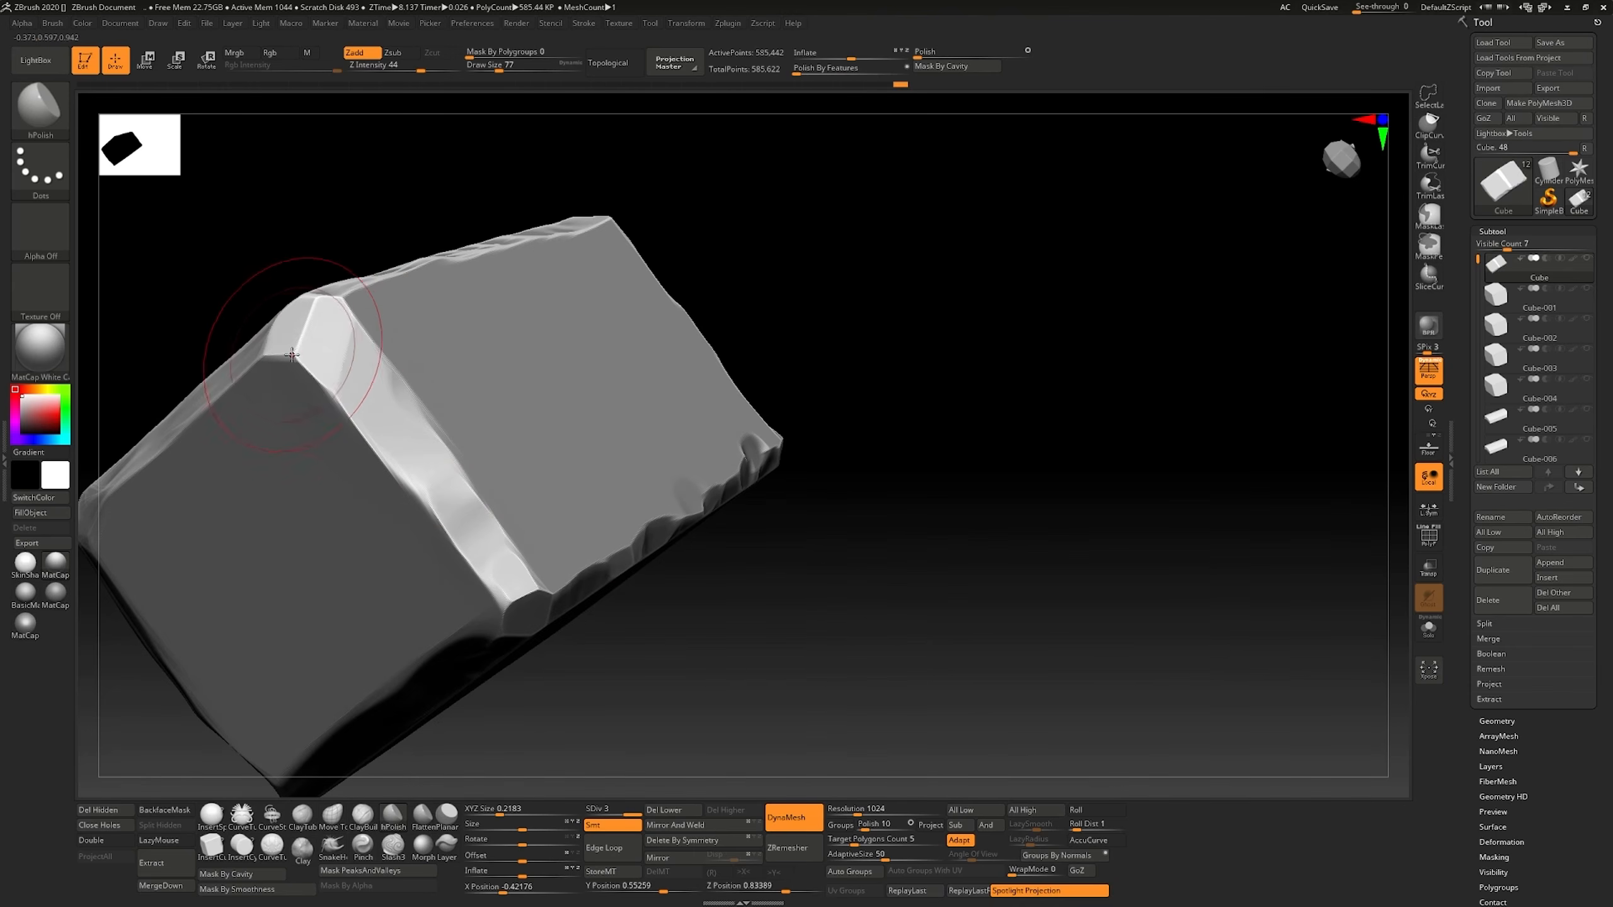
pyautogui.moveTo(273, 323); pyautogui.dragTo(321, 252, button='right')
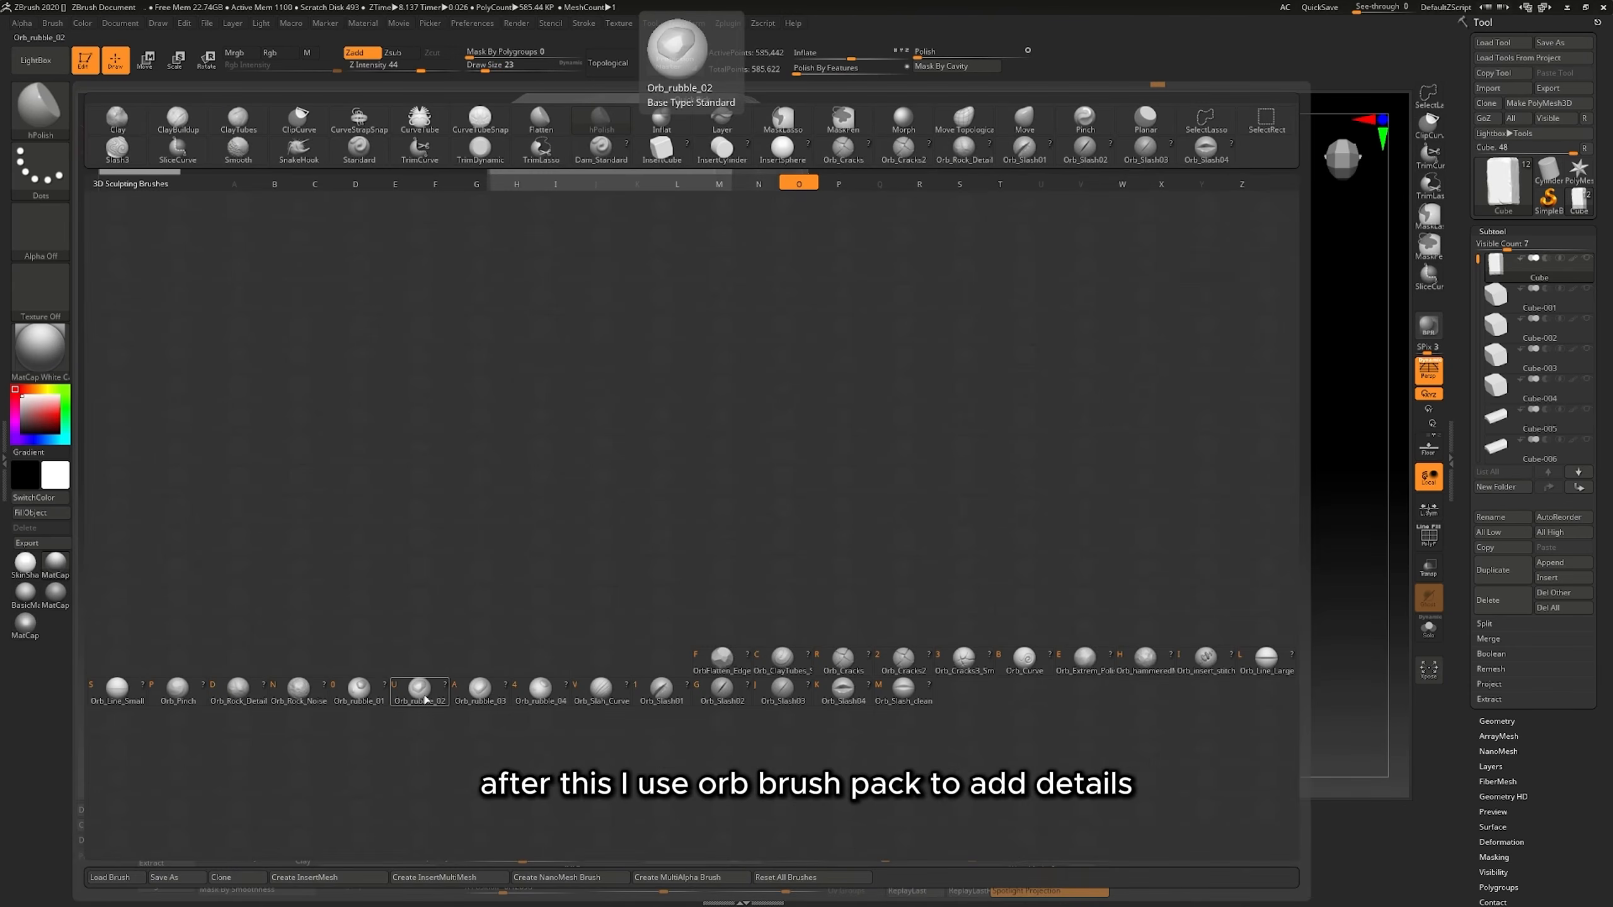
# Sculpt cracks and a small pit on the brick's large face with the Orb brushes, including Orb_rubble_02.
pyautogui.click(425, 699)
pyautogui.moveTo(655, 533); pyautogui.dragTo(718, 537, button='right')
pyautogui.moveTo(534, 353); pyautogui.dragTo(544, 364)
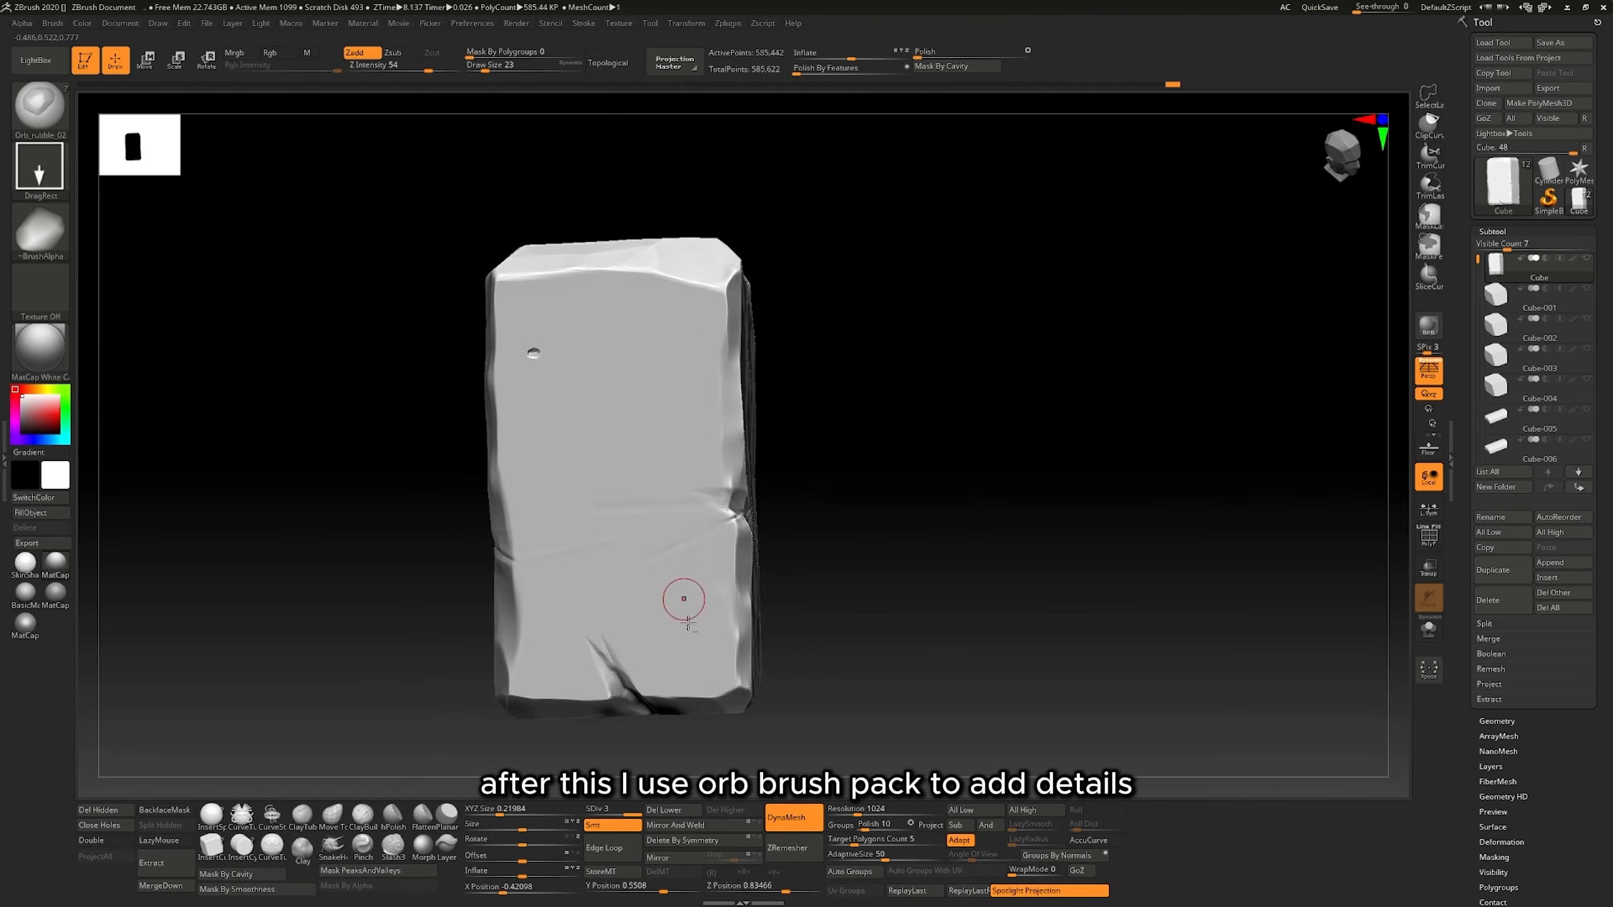
# Set the Orb_rubble_02 brush's Z intensity to 39 and stamp rubble dents on the brick's other faces.
pyautogui.moveTo(902, 381); pyautogui.dragTo(779, 348, button='right')
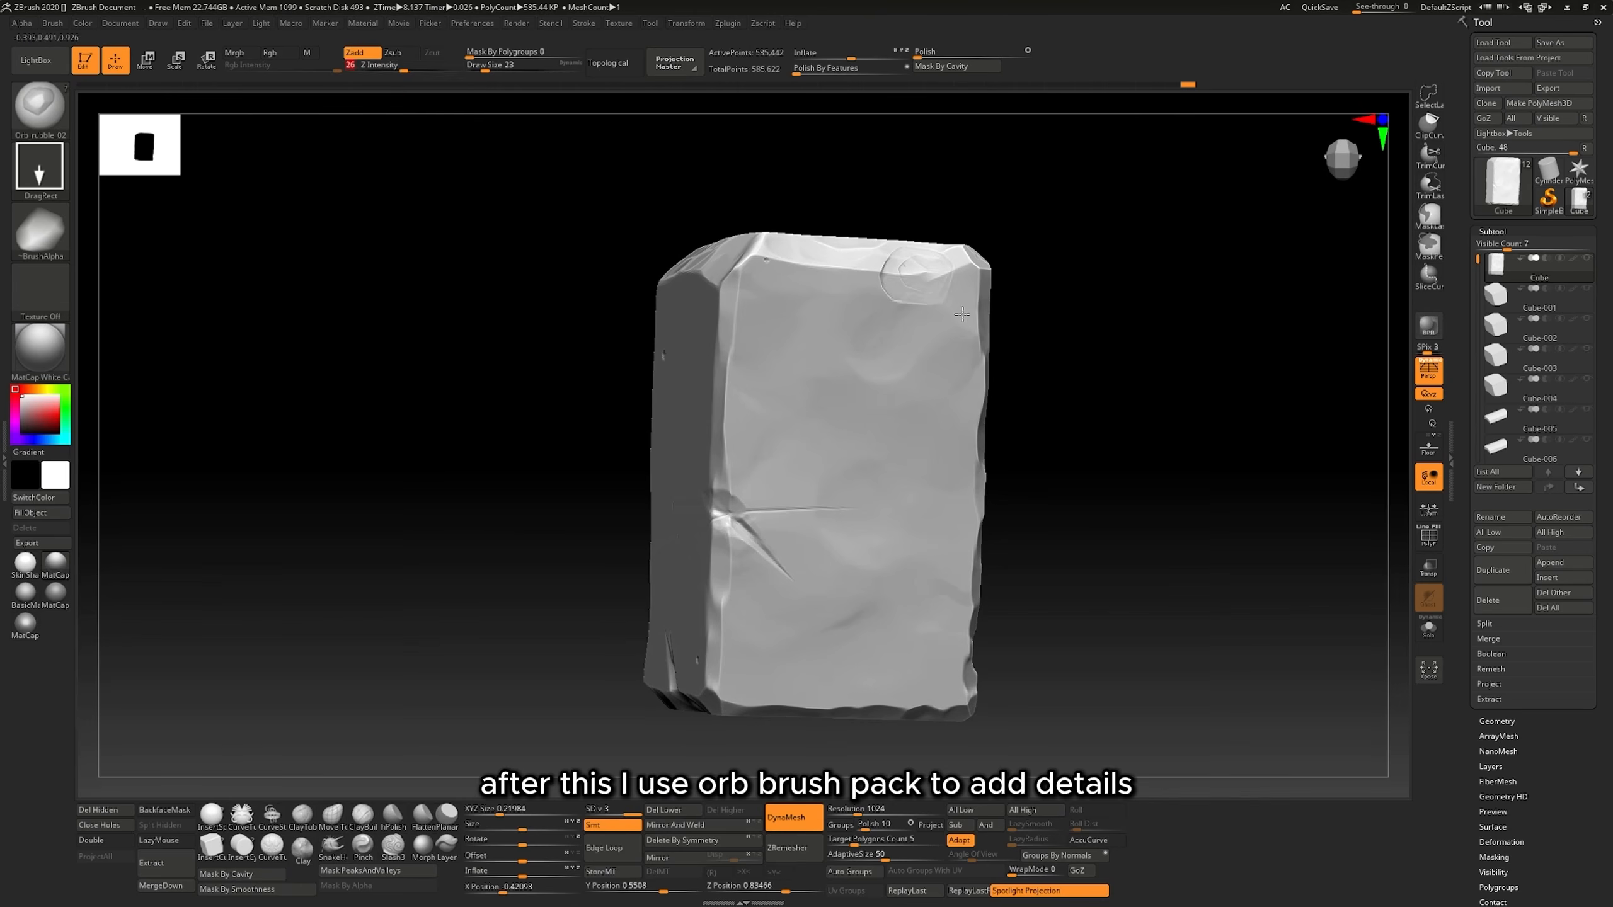
pyautogui.moveTo(407, 70); pyautogui.dragTo(417, 70)
pyautogui.moveTo(1143, 419); pyautogui.dragTo(924, 331, button='right')
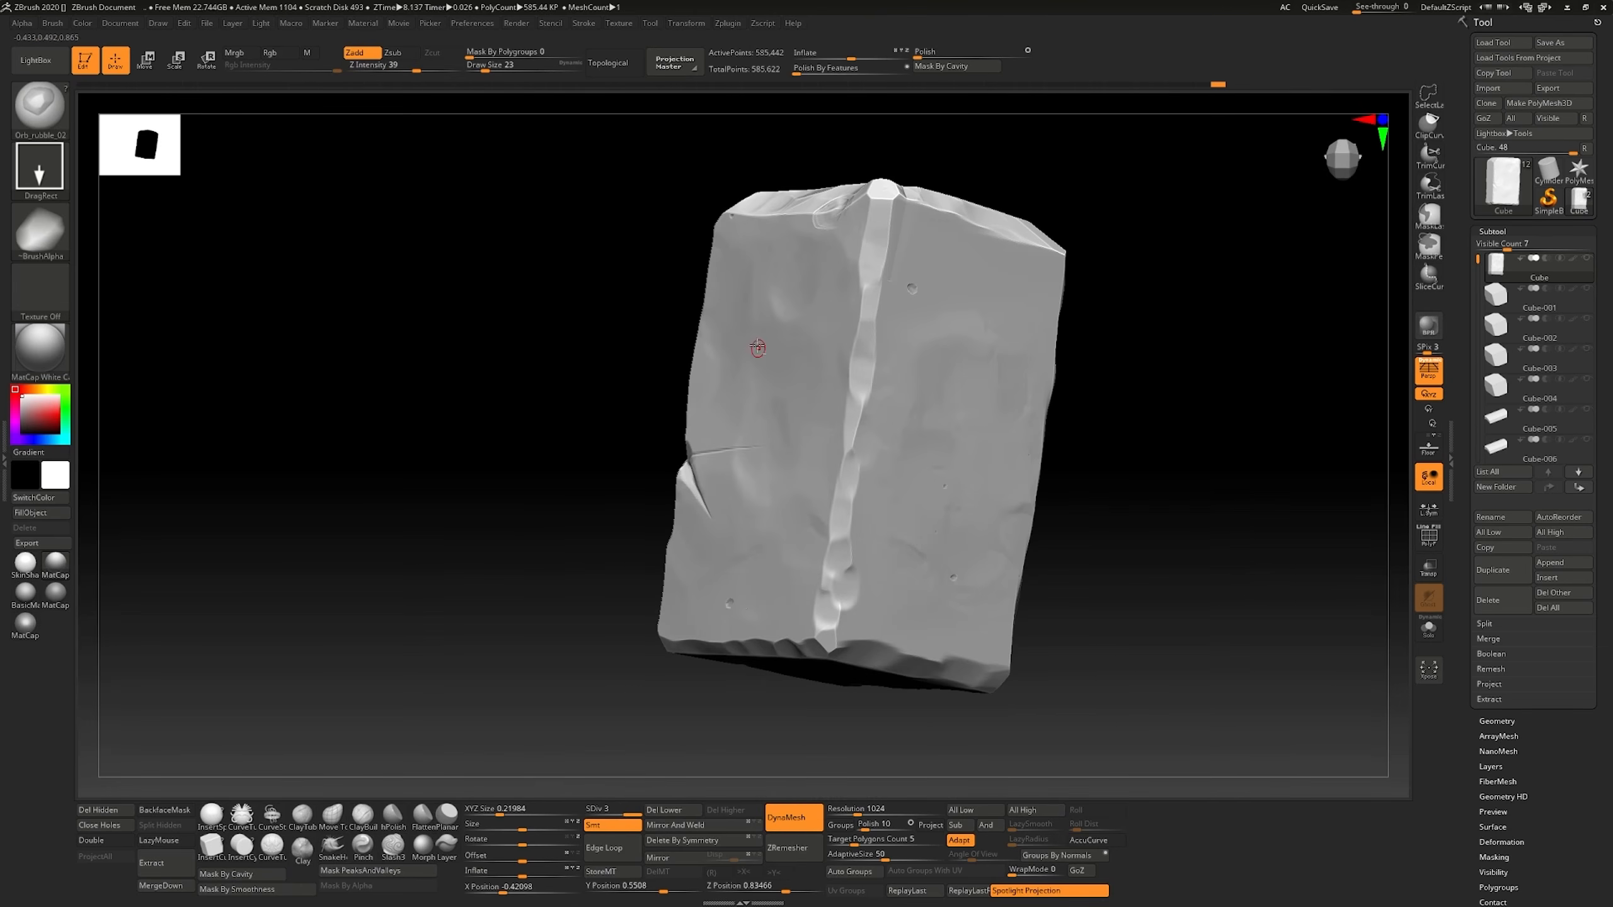
pyautogui.moveTo(757, 348); pyautogui.dragTo(950, 324, button='right')
# Choose the Orb_rubble_03 brush and stamp more surface damage on the brick.
pyautogui.click(40, 106)
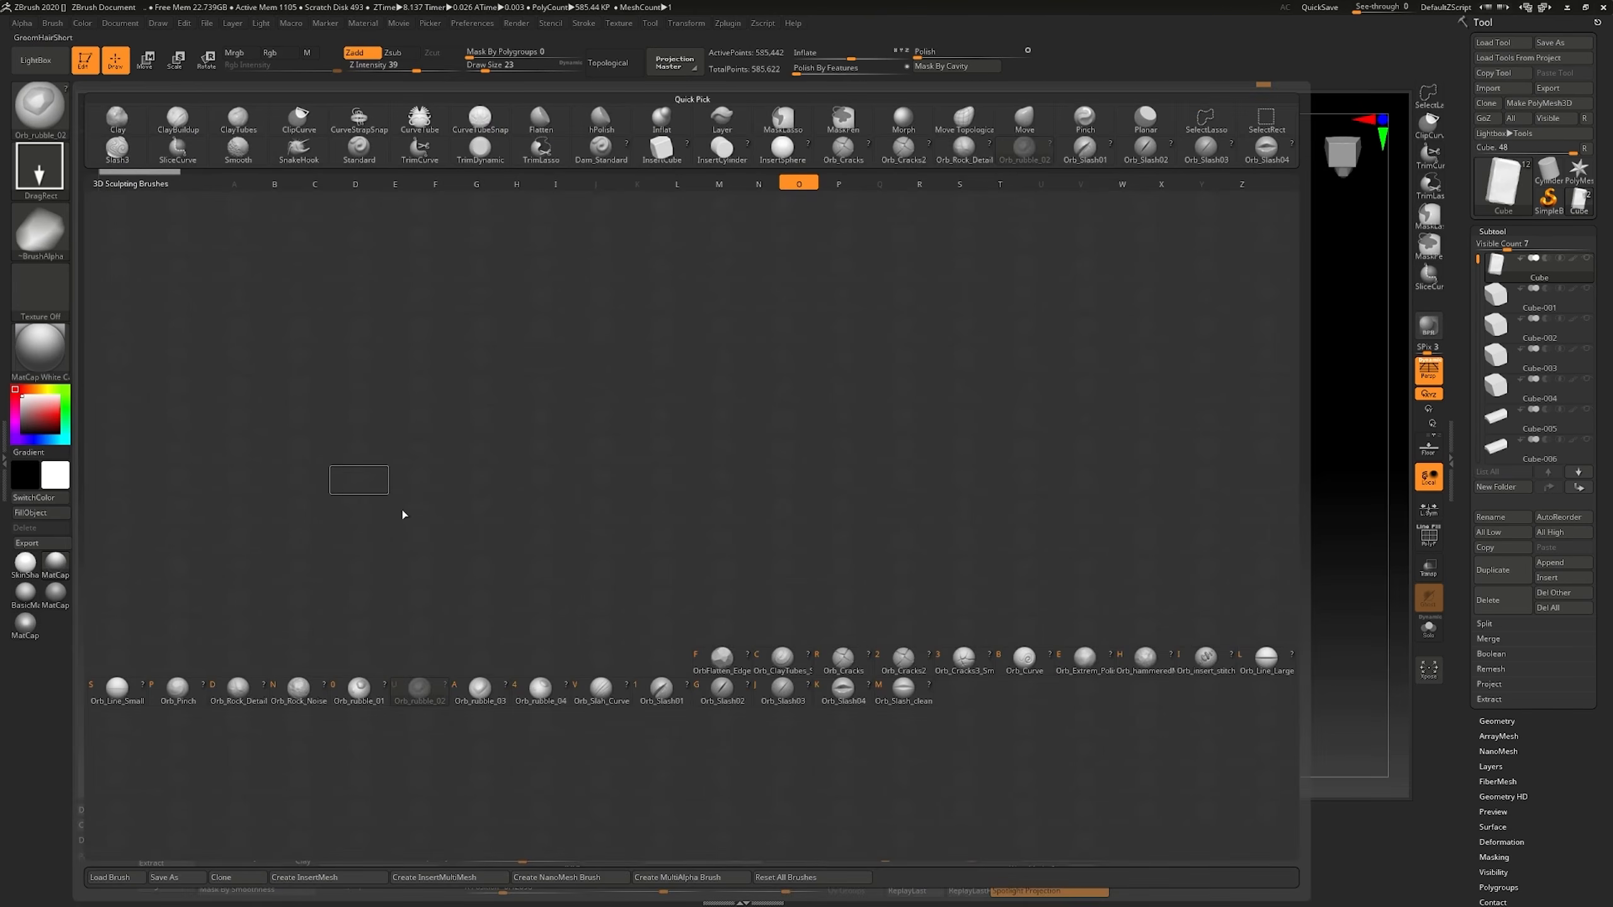
pyautogui.click(481, 692)
pyautogui.moveTo(718, 273); pyautogui.dragTo(871, 289, button='right')
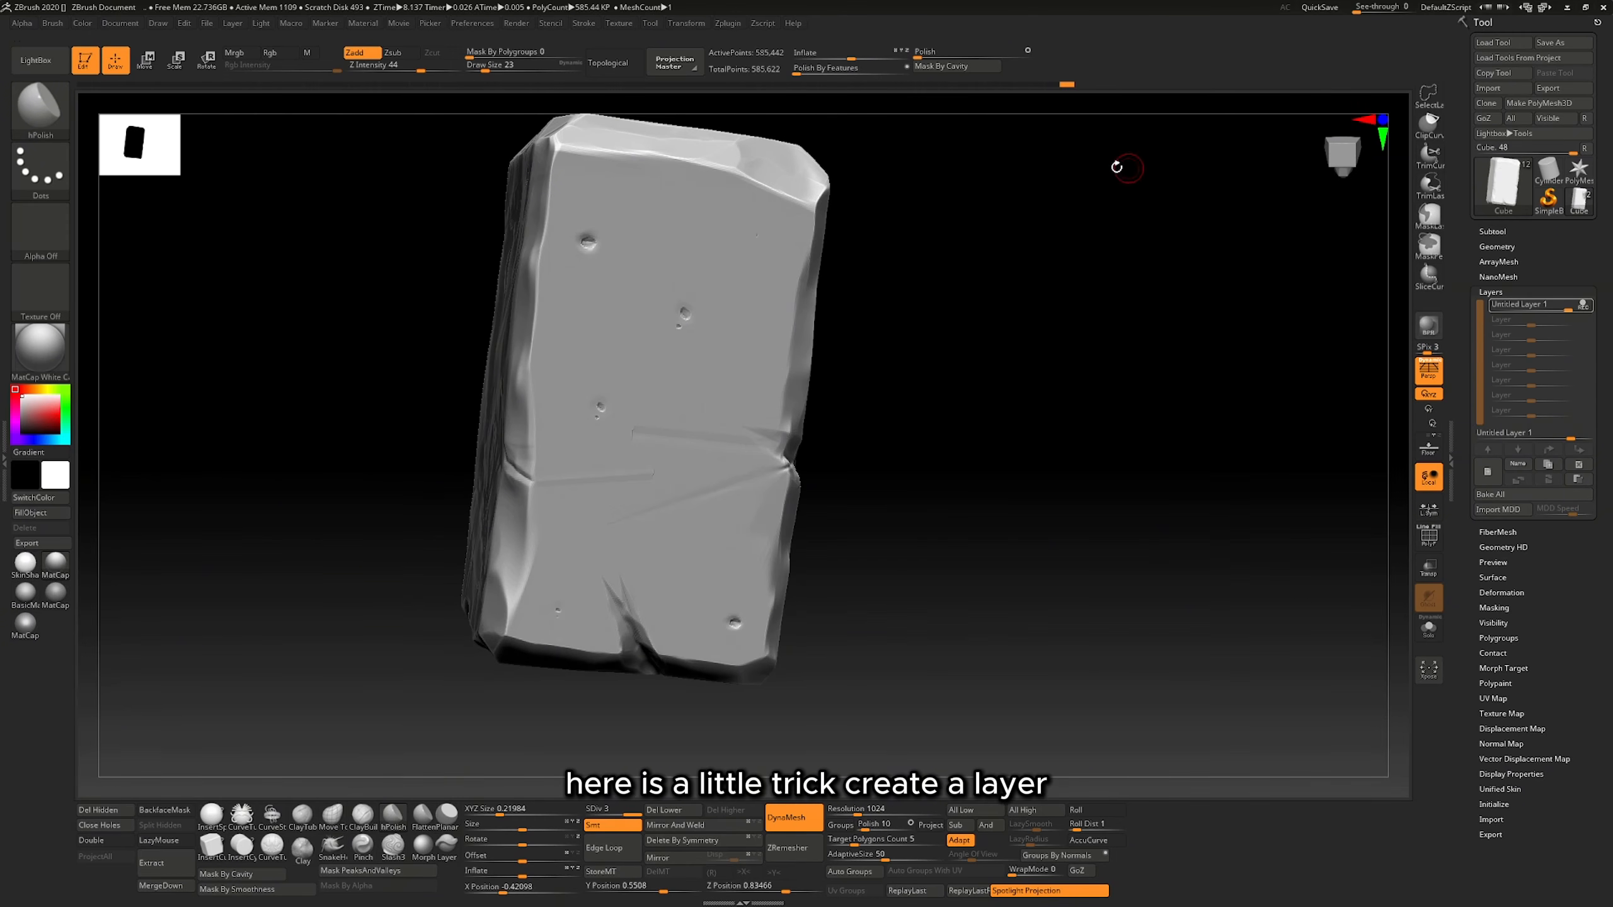
# Polish the brick on Untitled Layer 1 and lower that layer's intensity.
pyautogui.press('Return')
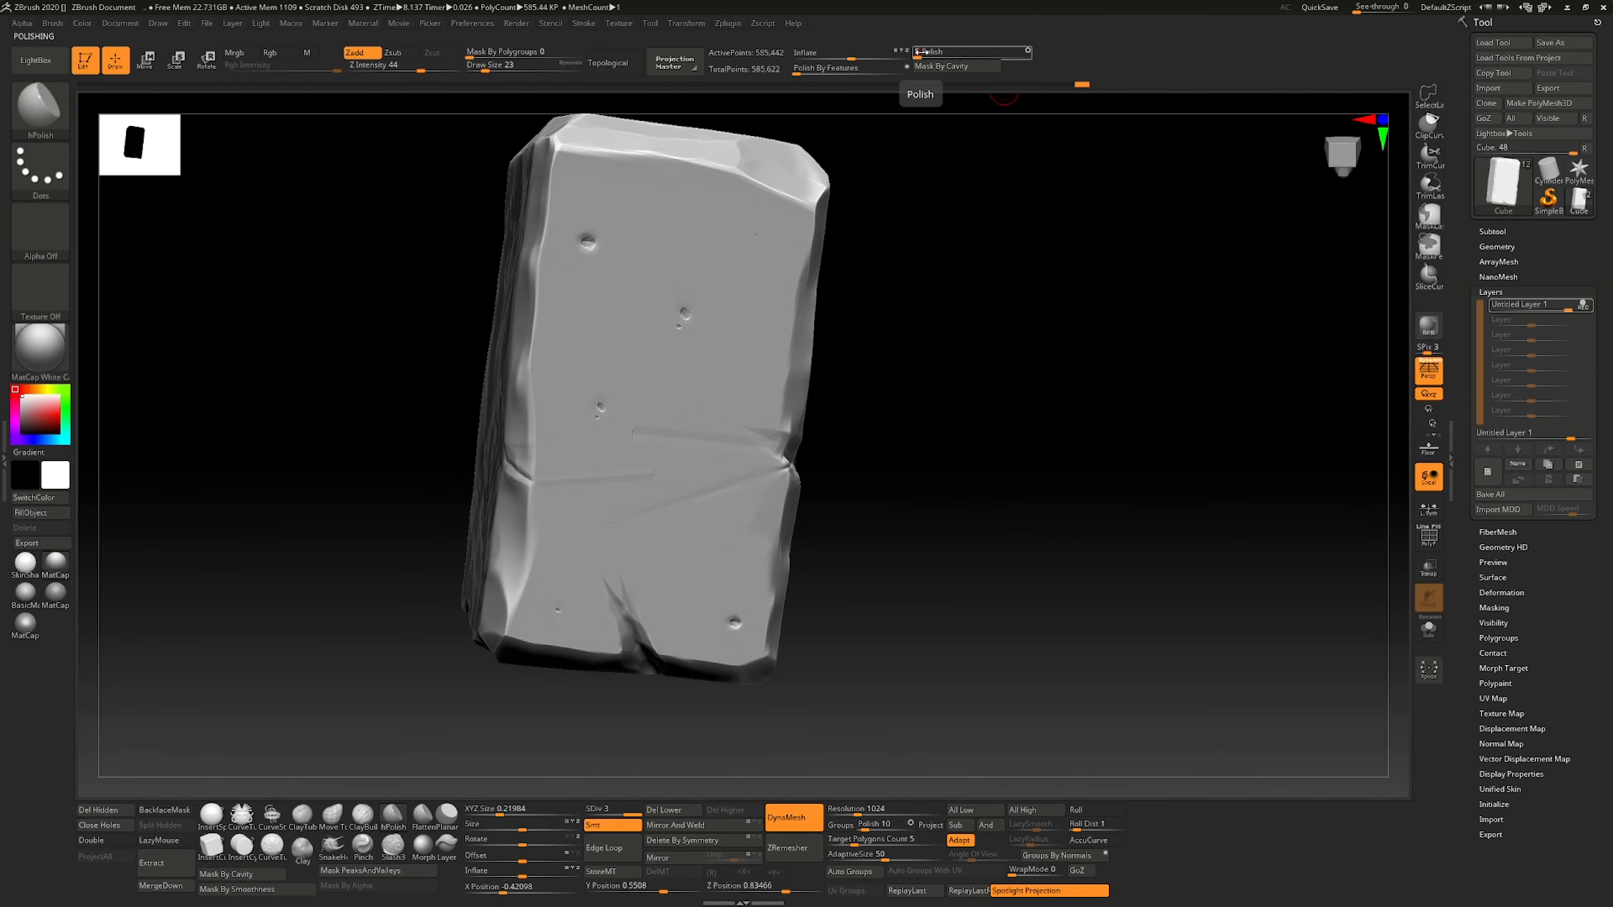
pyautogui.click(925, 52)
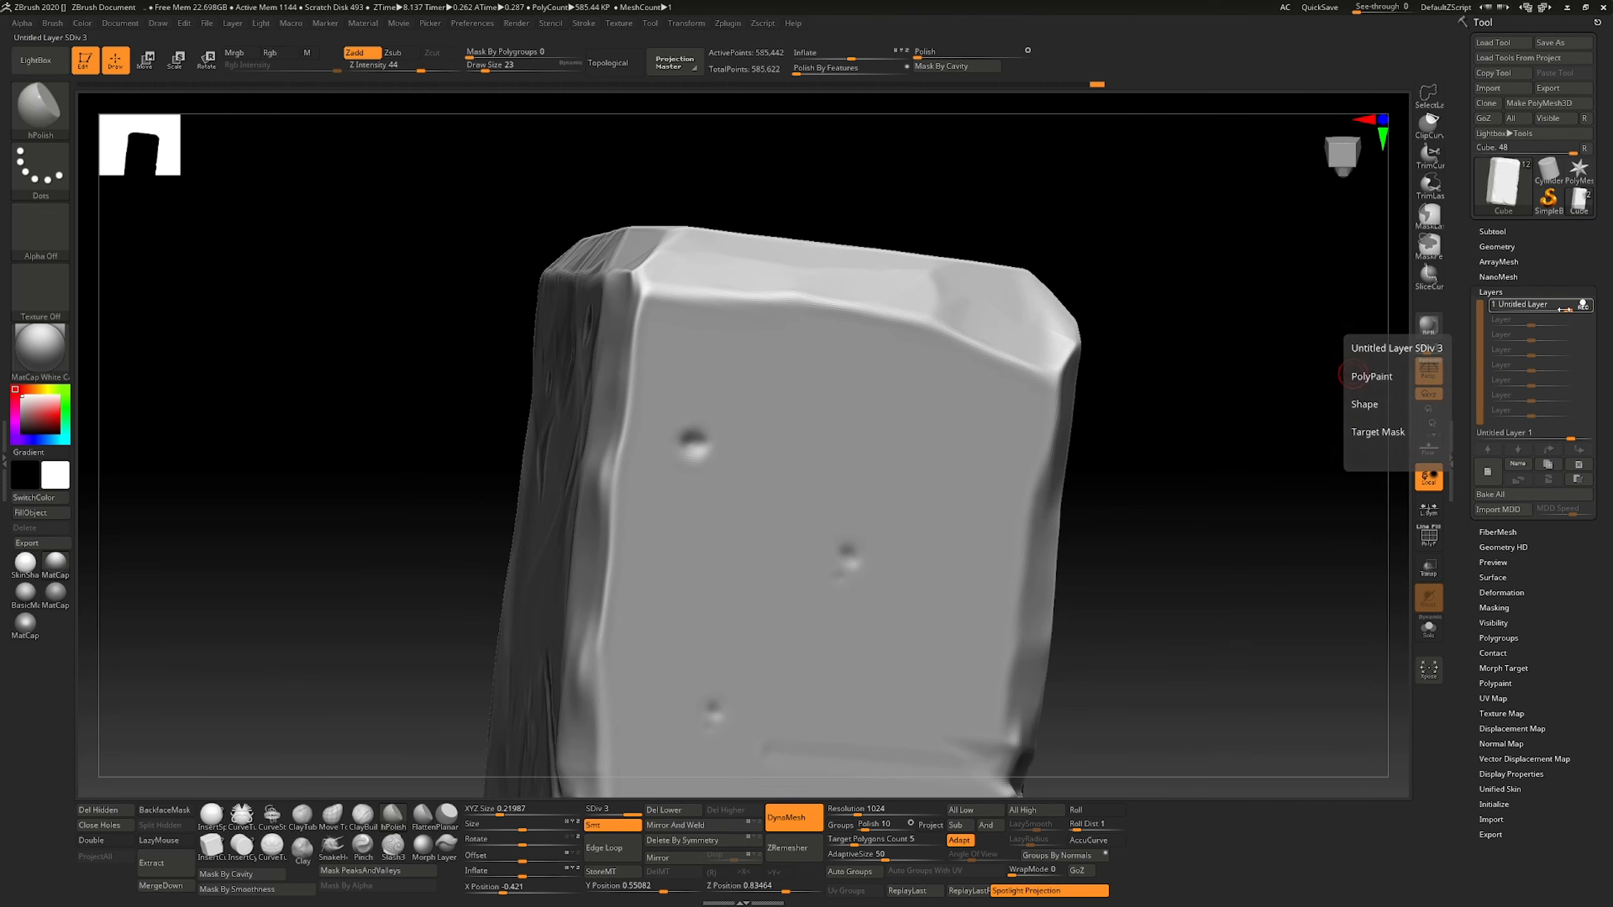
pyautogui.moveTo(1567, 309); pyautogui.dragTo(1512, 313)
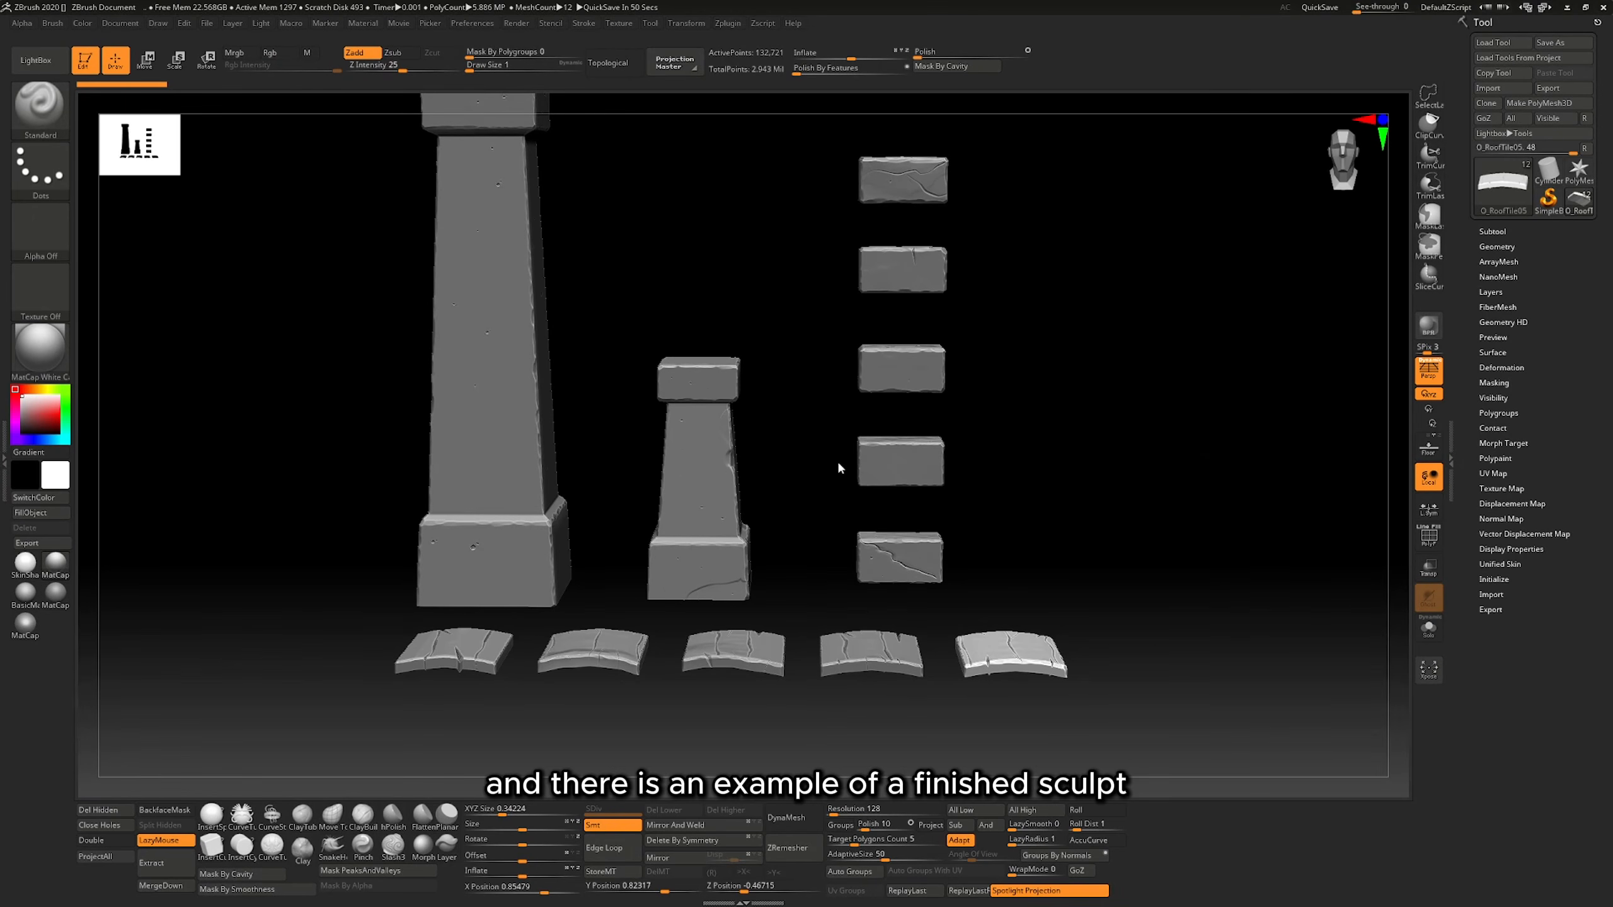
# Expand the finished sculpt's subtool list and examine its pillars, bricks and roof tiles.
pyautogui.click(1493, 231)
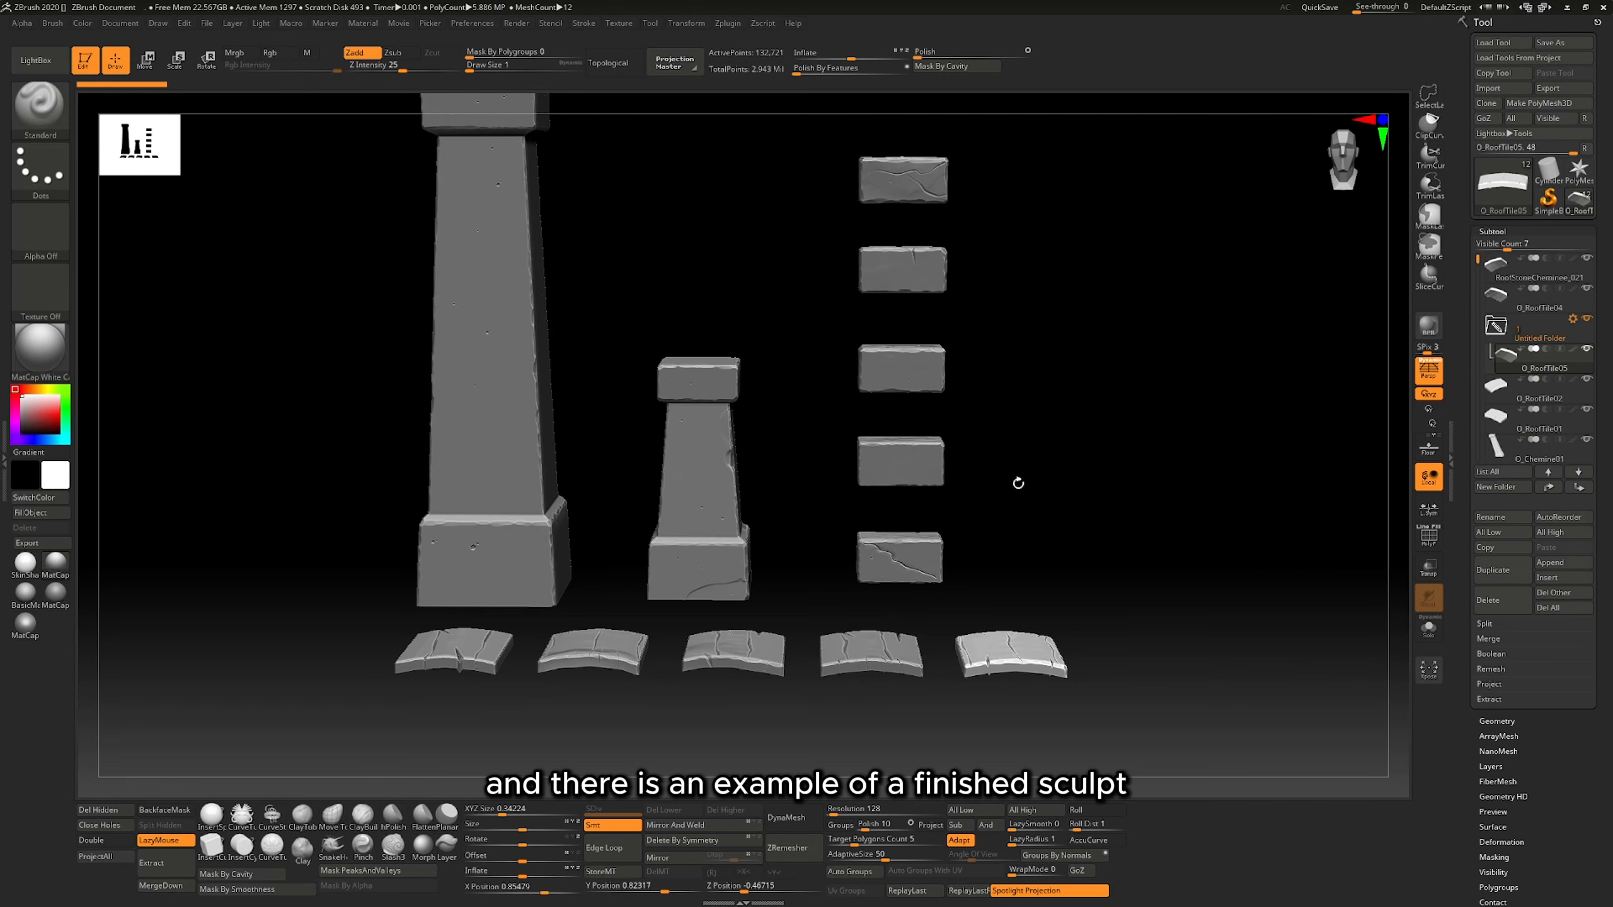
pyautogui.moveTo(1008, 500)
pyautogui.mouseDown()
pyautogui.moveTo(997, 533)
pyautogui.moveTo(1027, 479)
pyautogui.moveTo(1017, 499)
pyautogui.mouseUp()
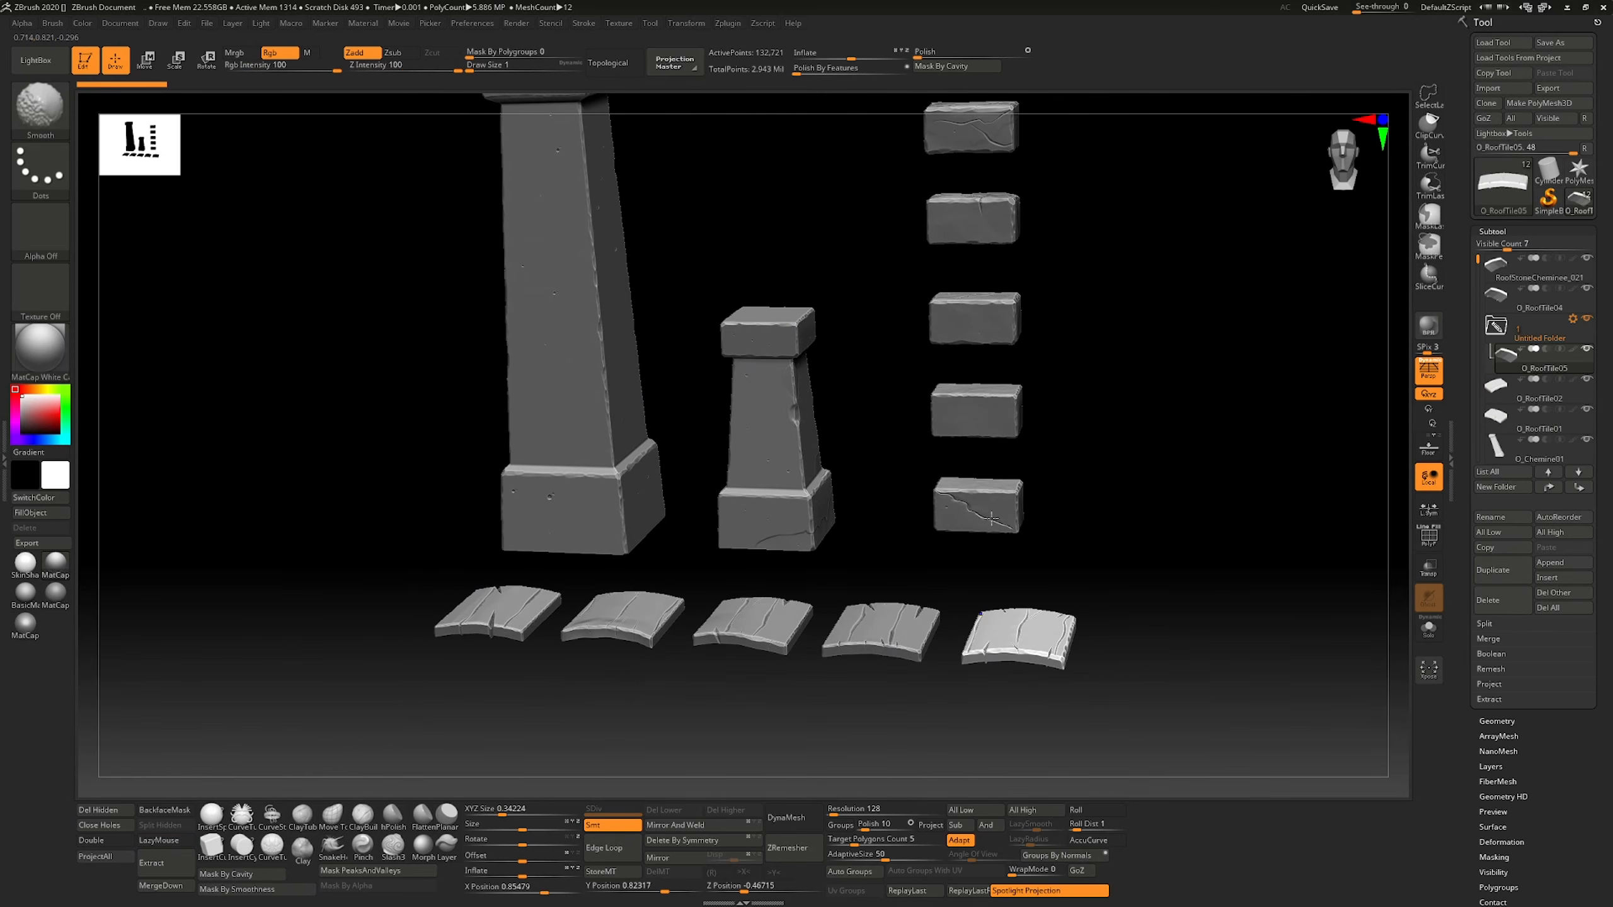
pyautogui.hotkey('ctrl', 'shift', 'z')
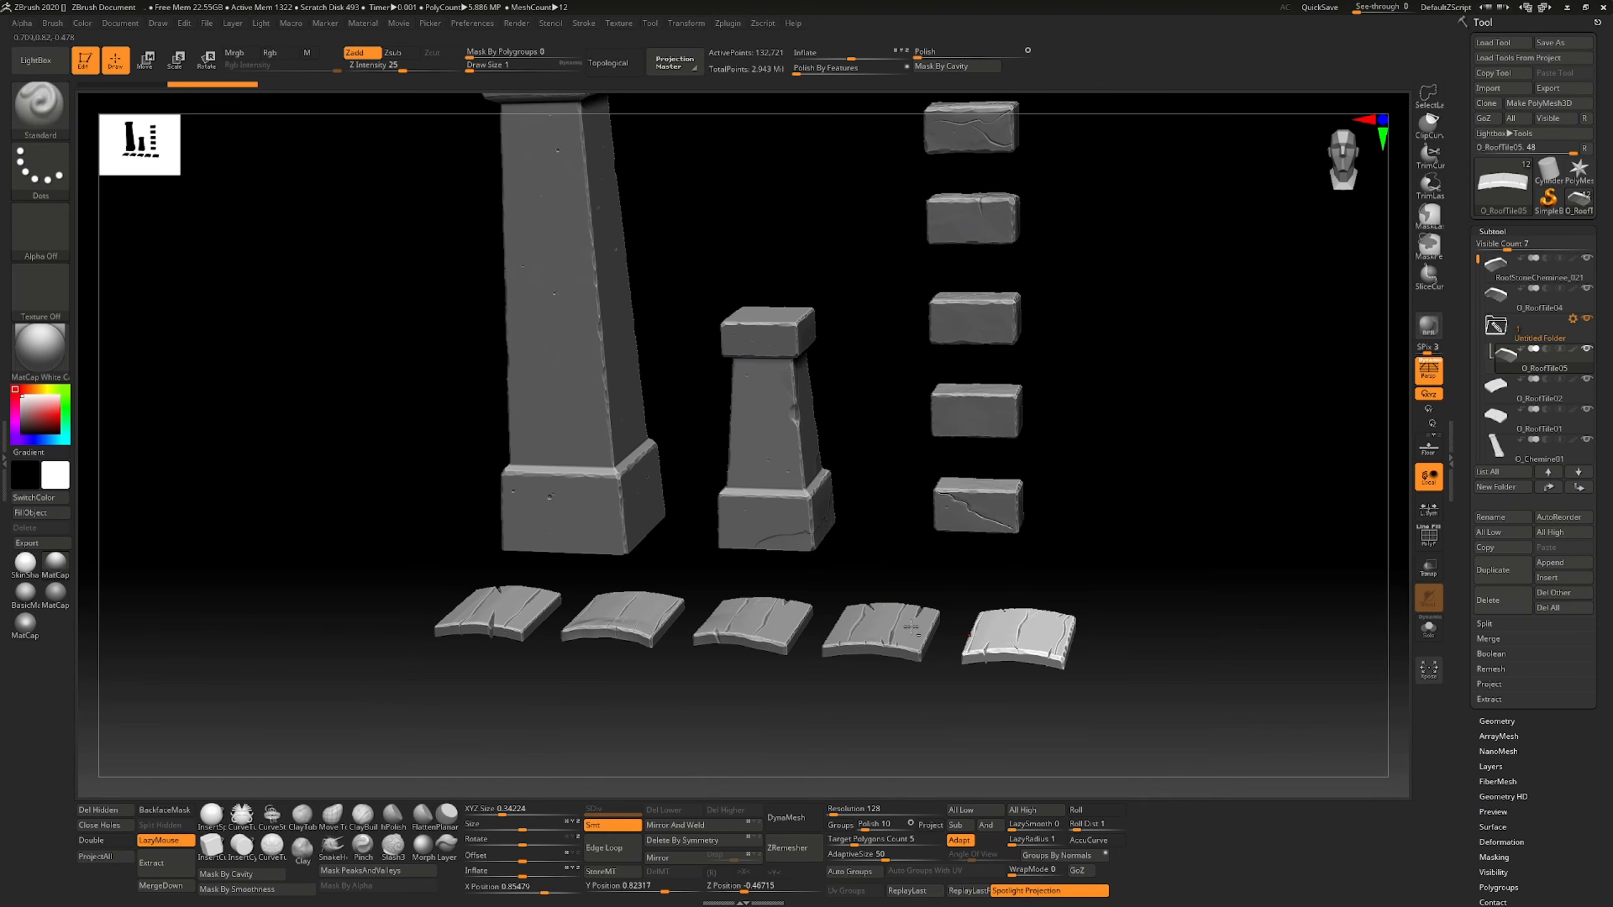
pyautogui.keyDown('alt'); pyautogui.click(911, 626); pyautogui.keyUp('alt')
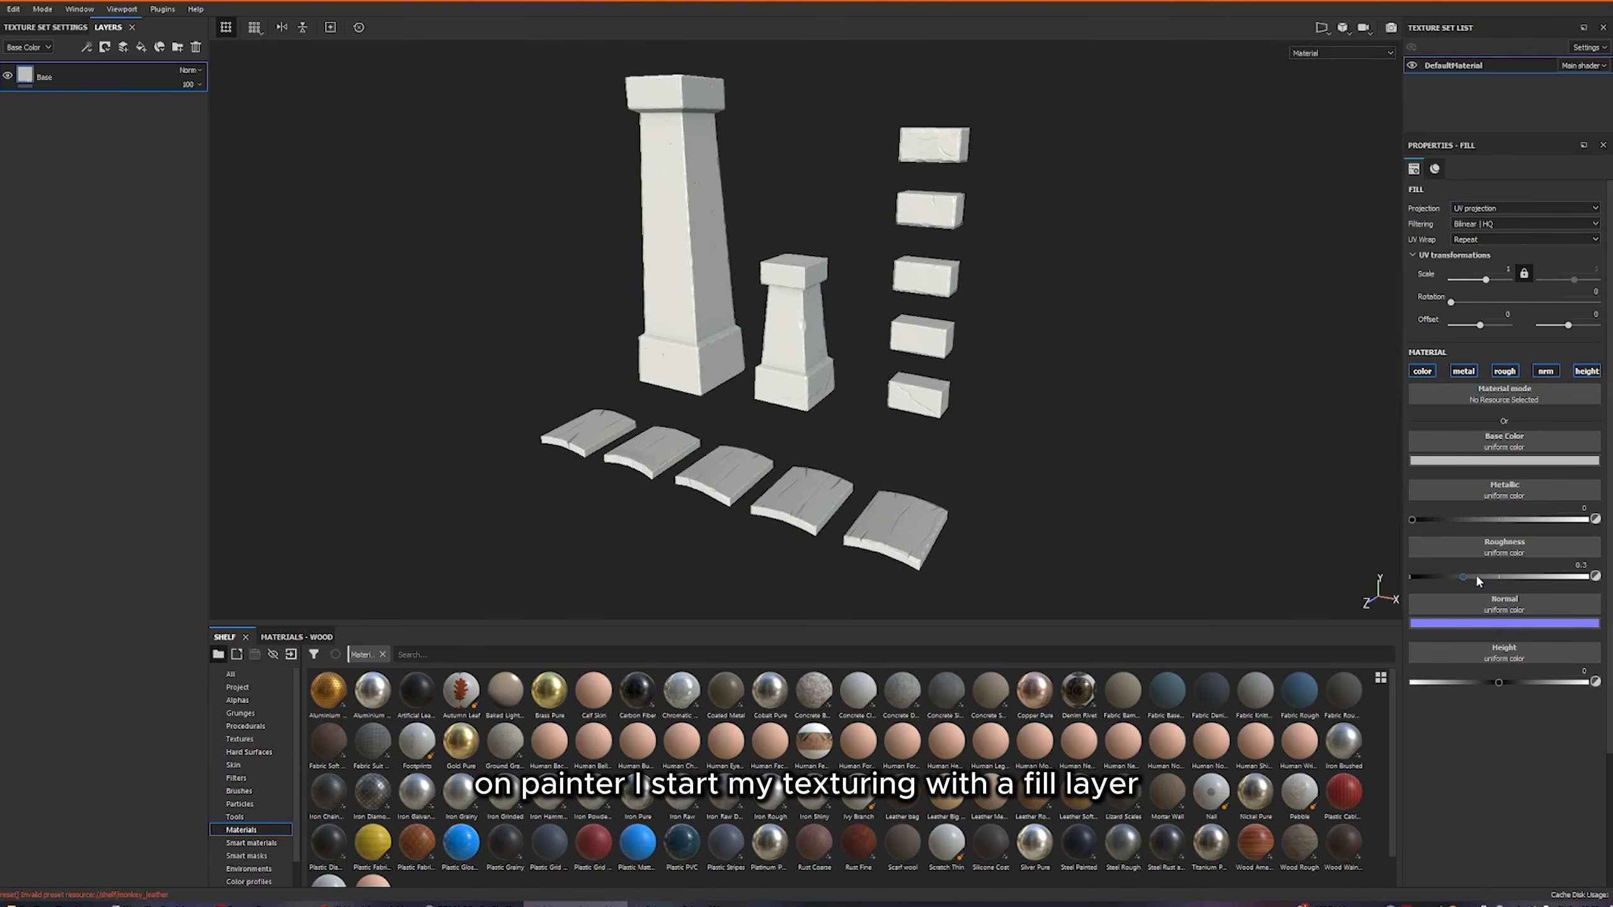
# In Substance Painter, set the Base fill layer's roughness to 0.75.
pyautogui.moveTo(1476, 574); pyautogui.dragTo(1543, 577)
pyautogui.write('.')
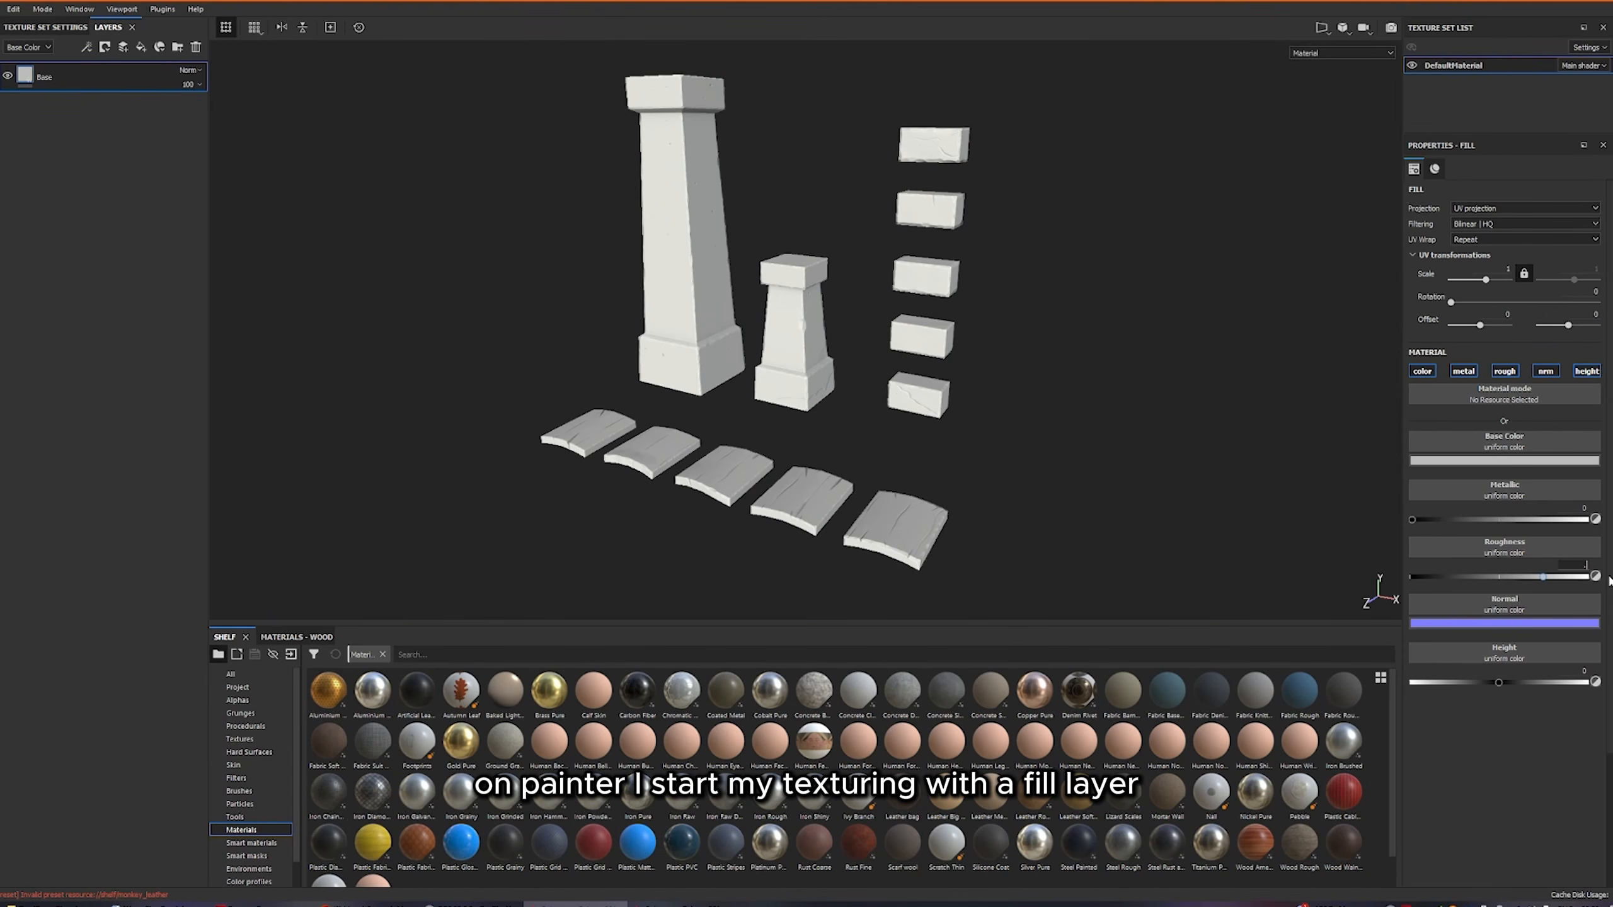
pyautogui.write('75')
pyautogui.press('Return')
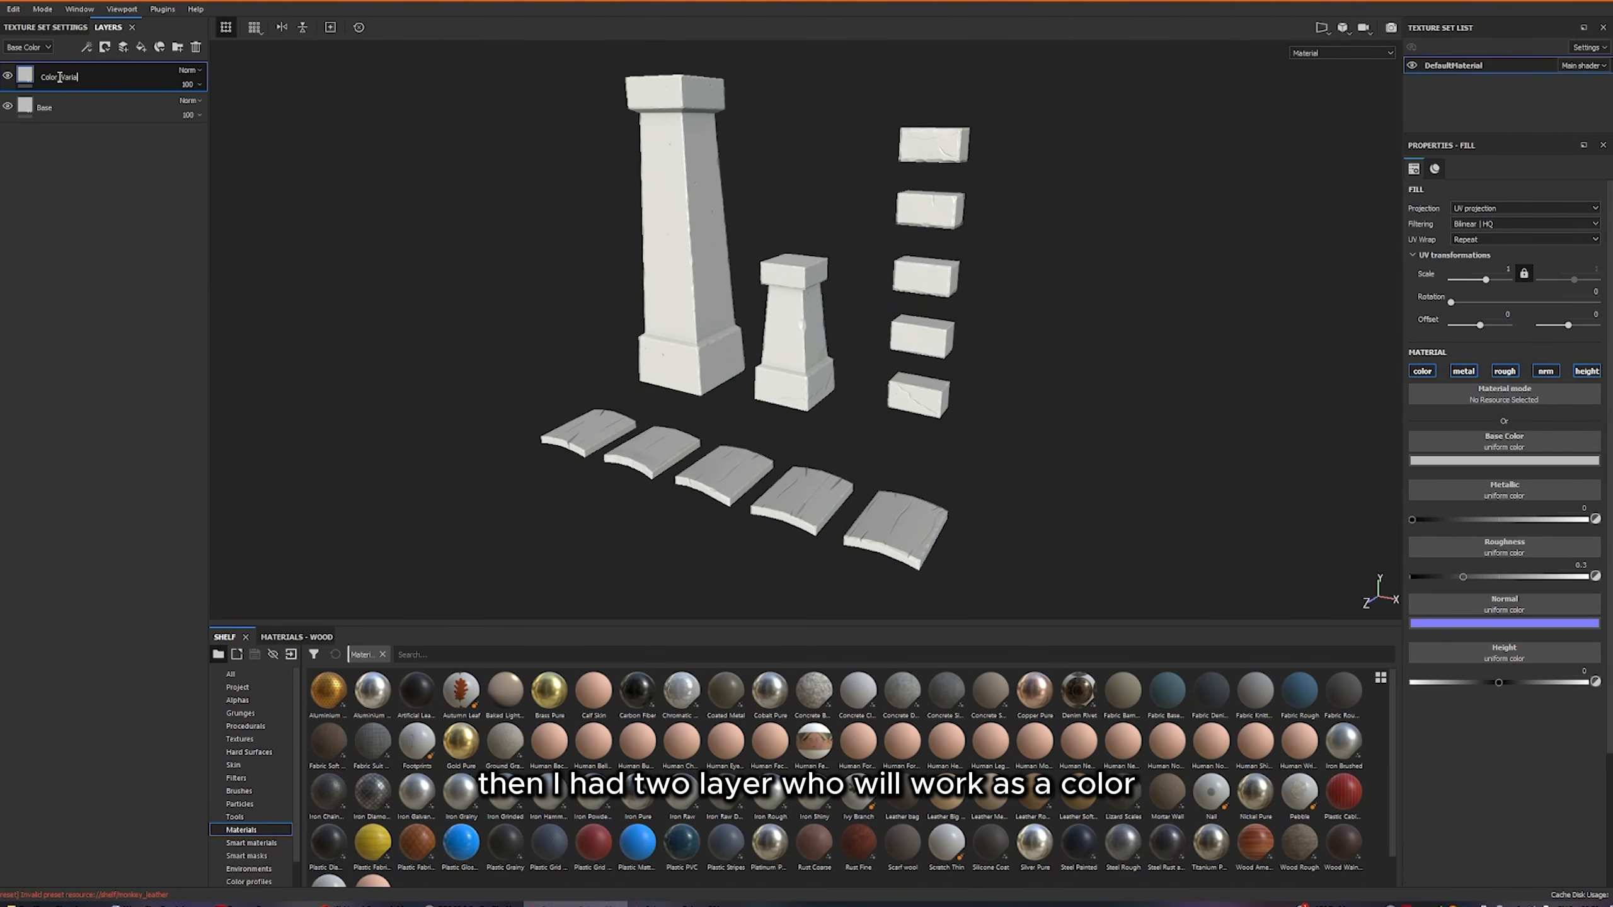
# Add a fill layer named ColorVariation, and make Color_Variation's base color dark grey and the new layer's light.
pyautogui.click(141, 47)
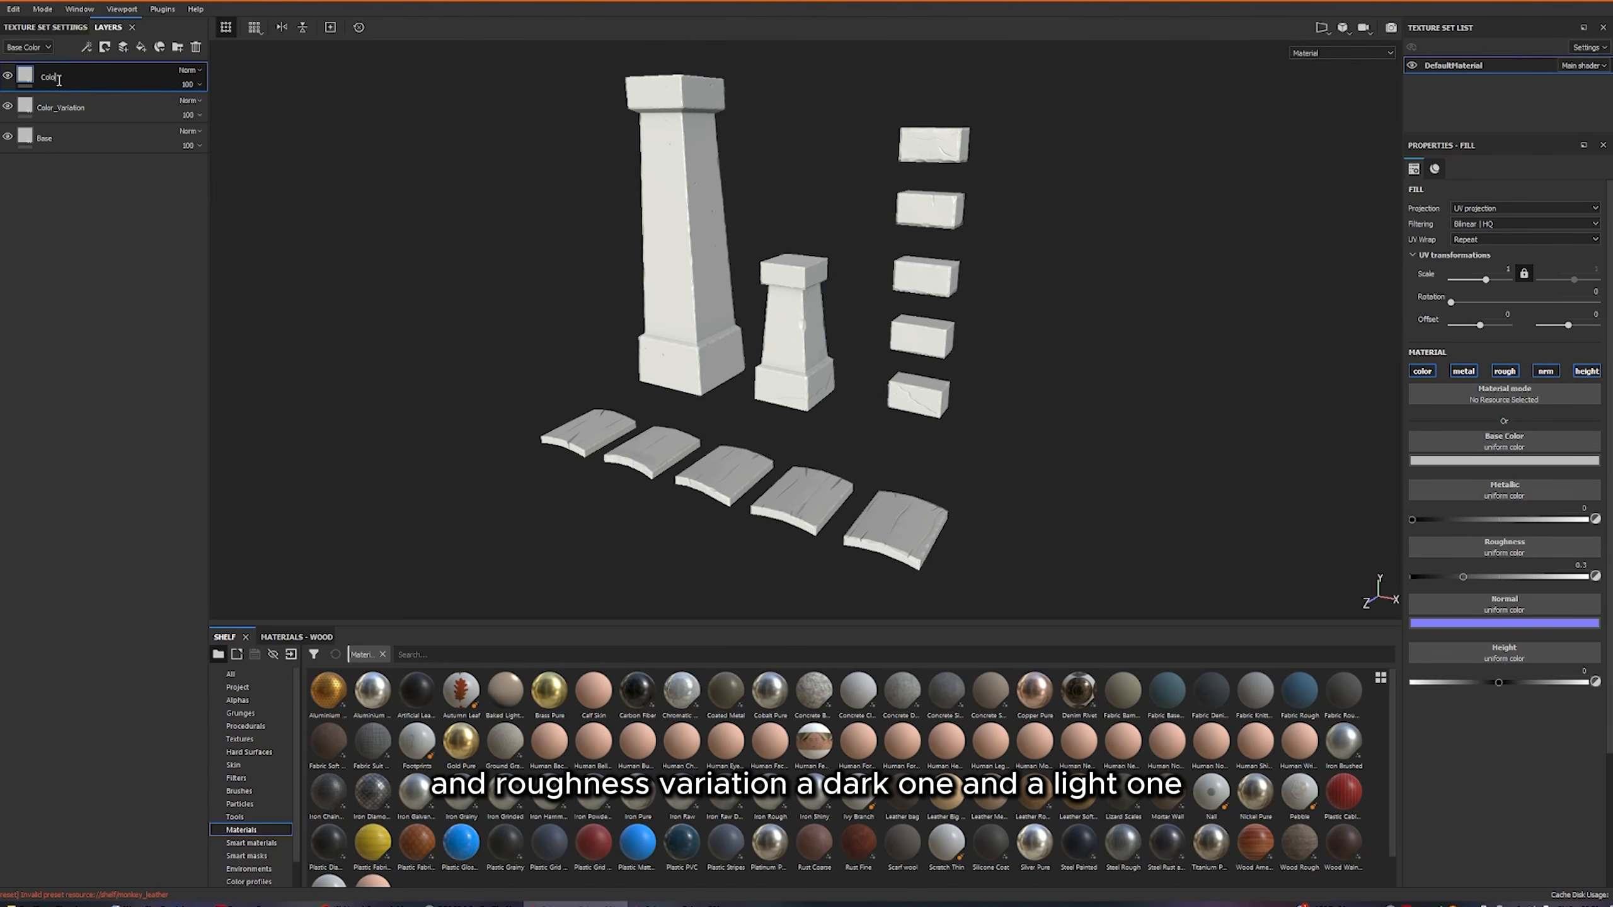
pyautogui.write('r_Va')
pyautogui.click(59, 107)
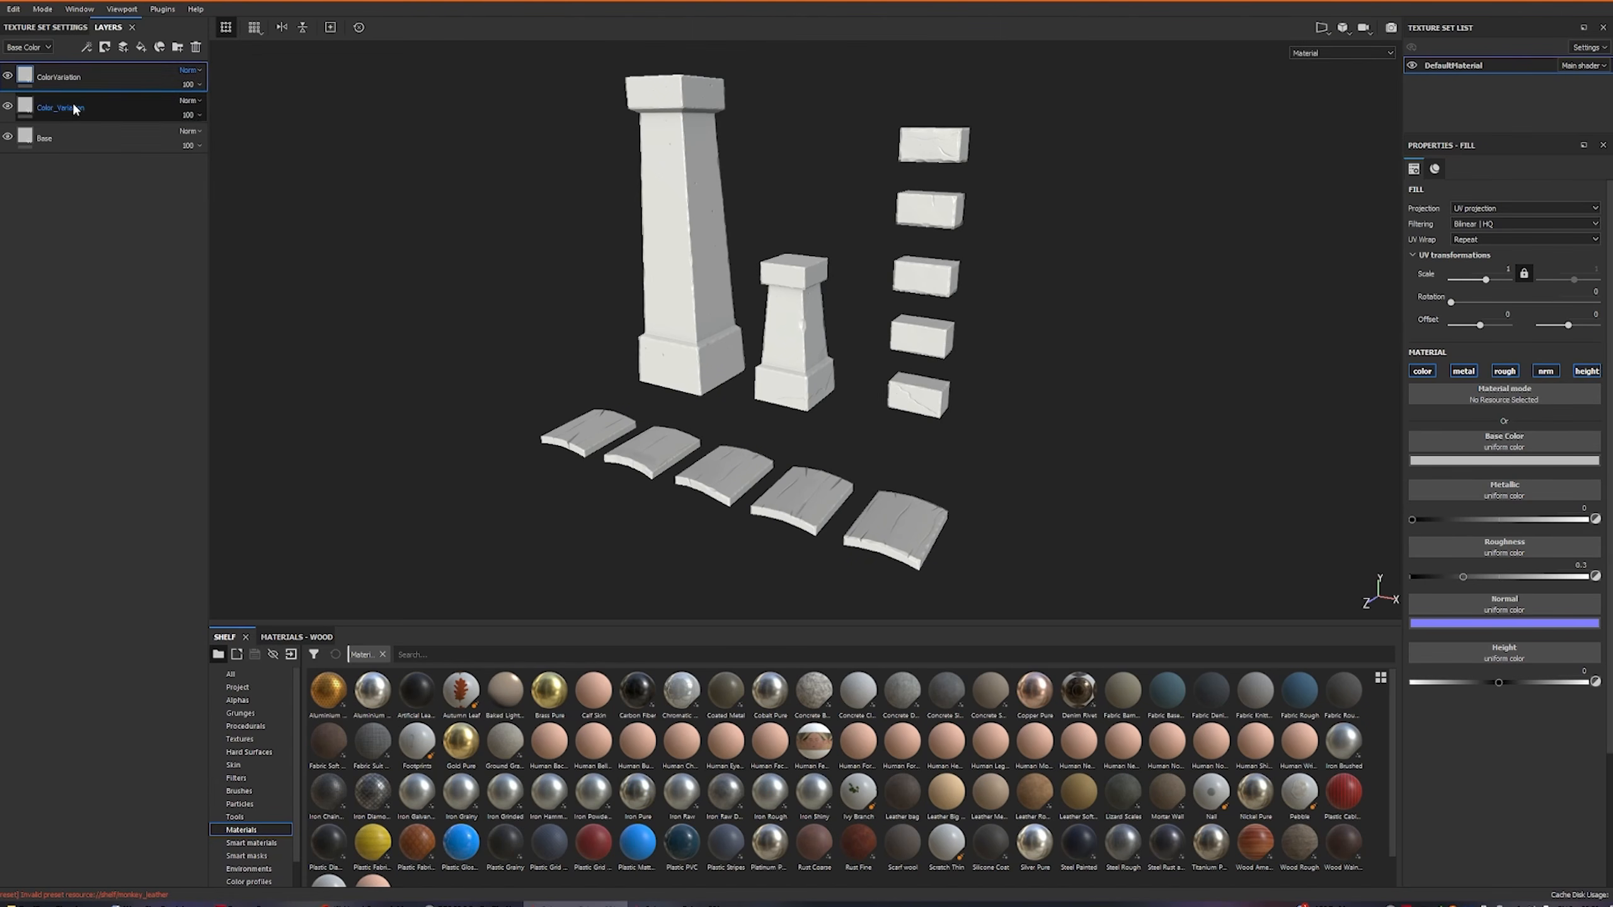
pyautogui.click(1454, 460)
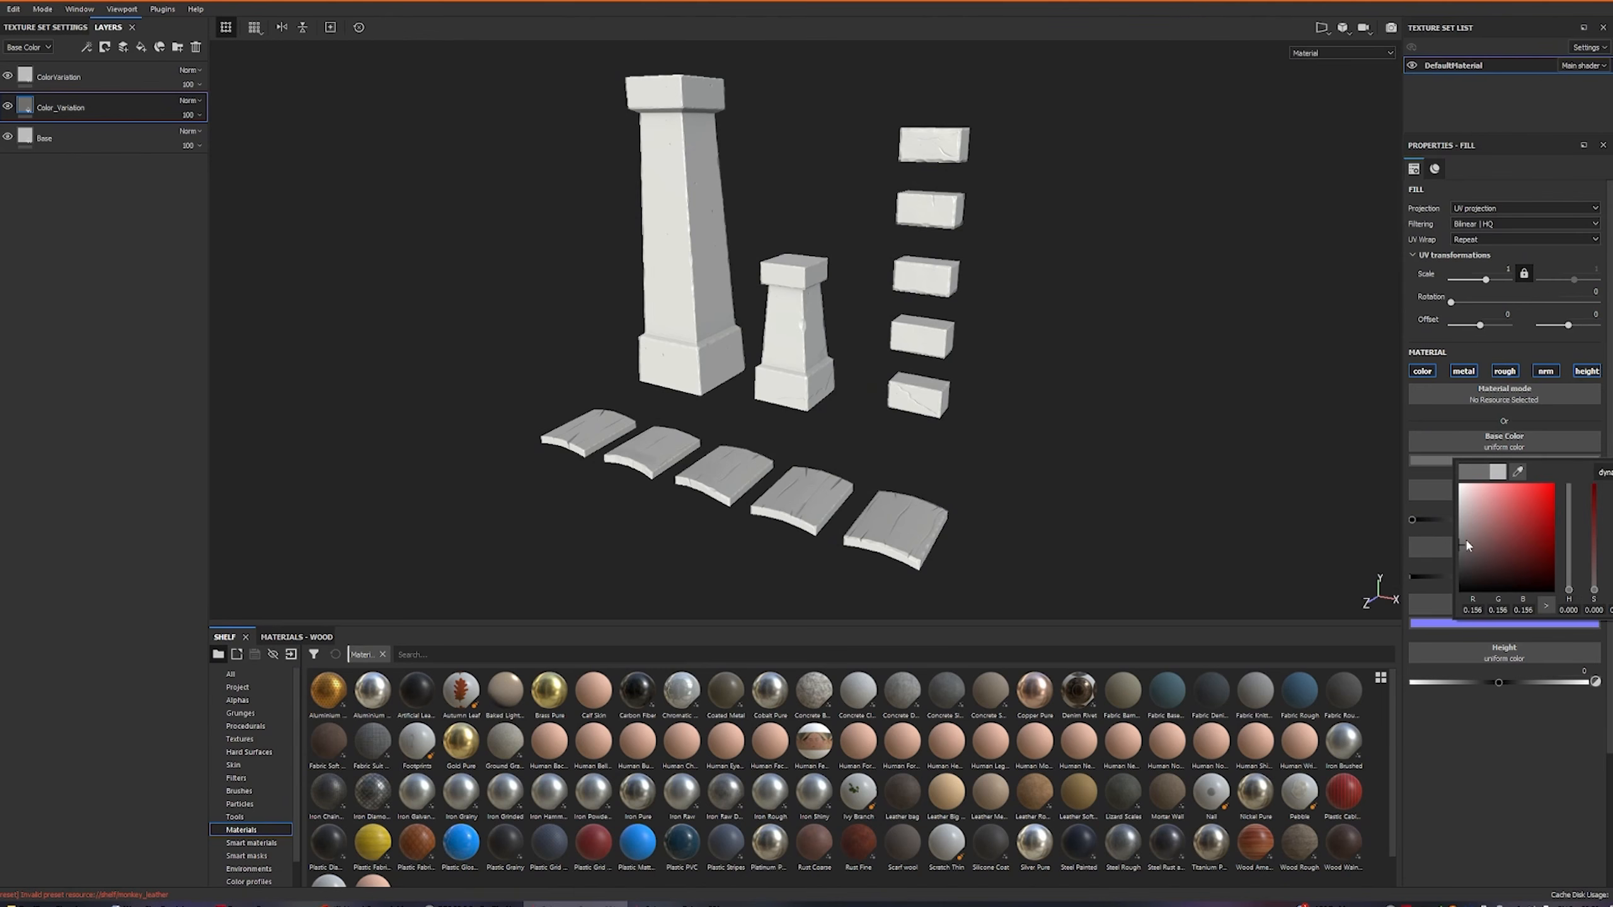
pyautogui.click(59, 77)
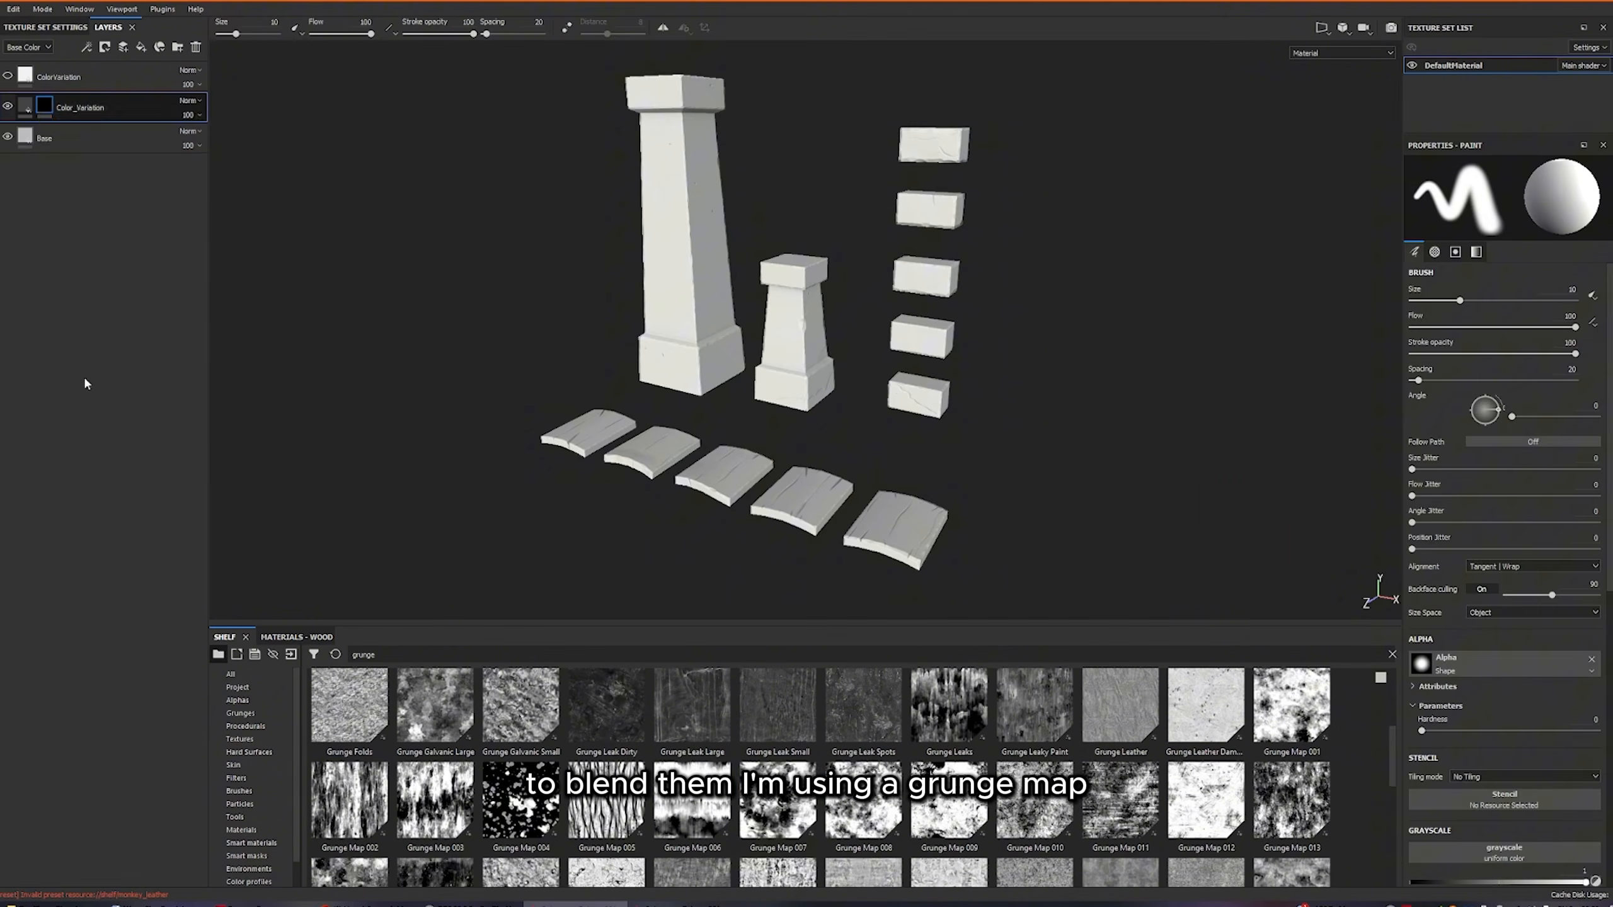
# Use Grunge Map 007 as the Color_Variation mask's fill and apply a Blur Slope filter with intensity 0.8 to it.
pyautogui.moveTo(778, 802); pyautogui.dragTo(1422, 378)
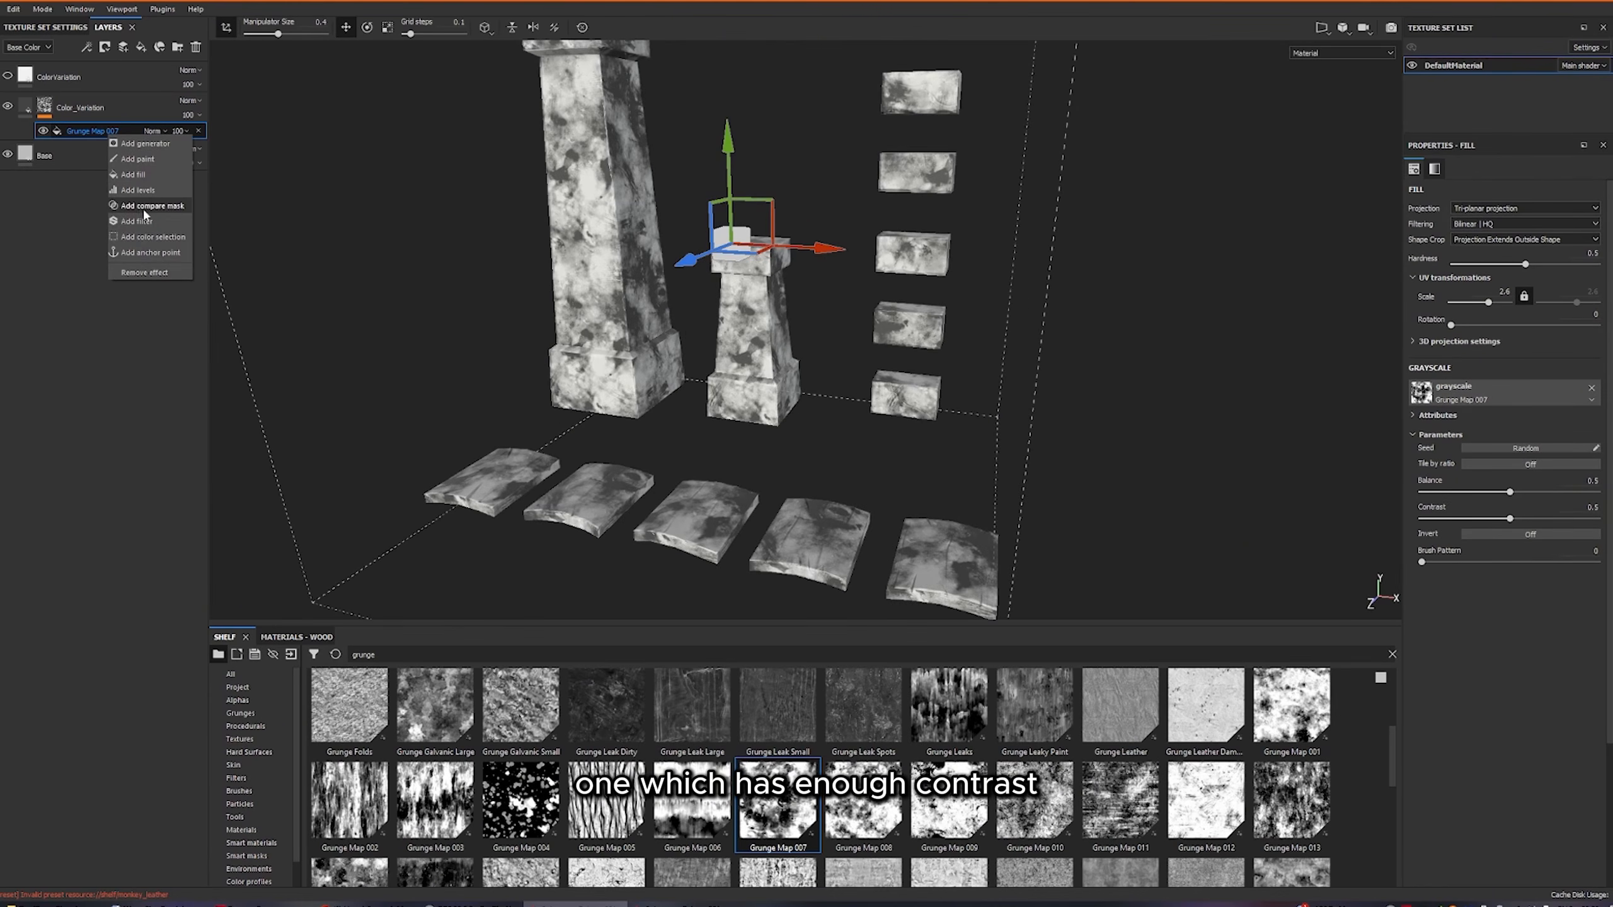
pyautogui.click(137, 221)
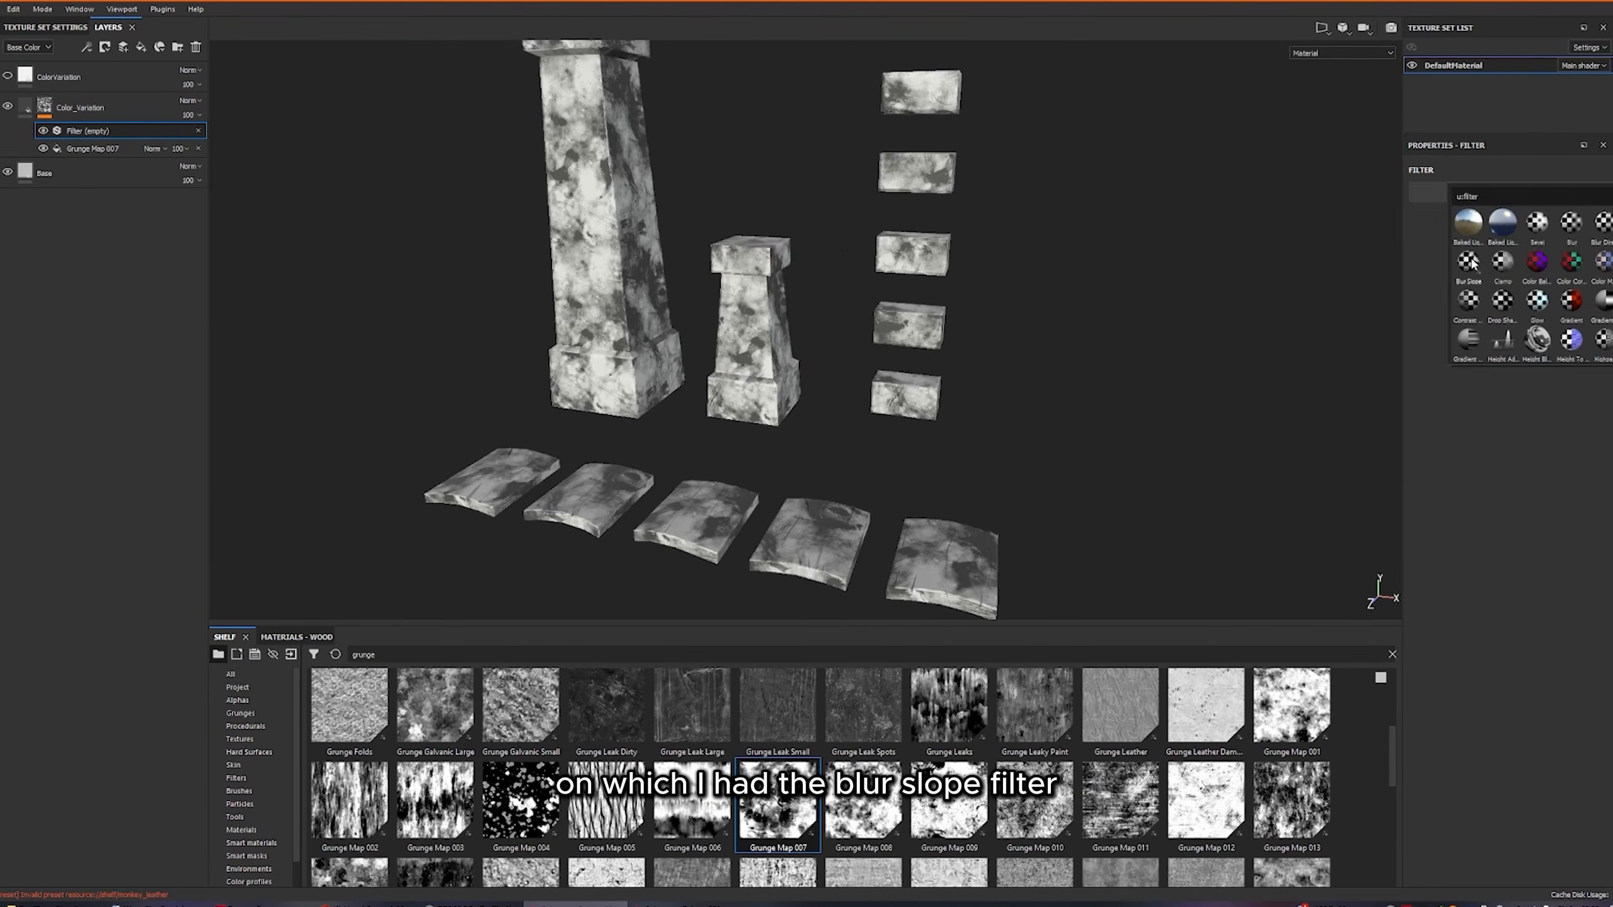
pyautogui.scroll(6, 907, 499)
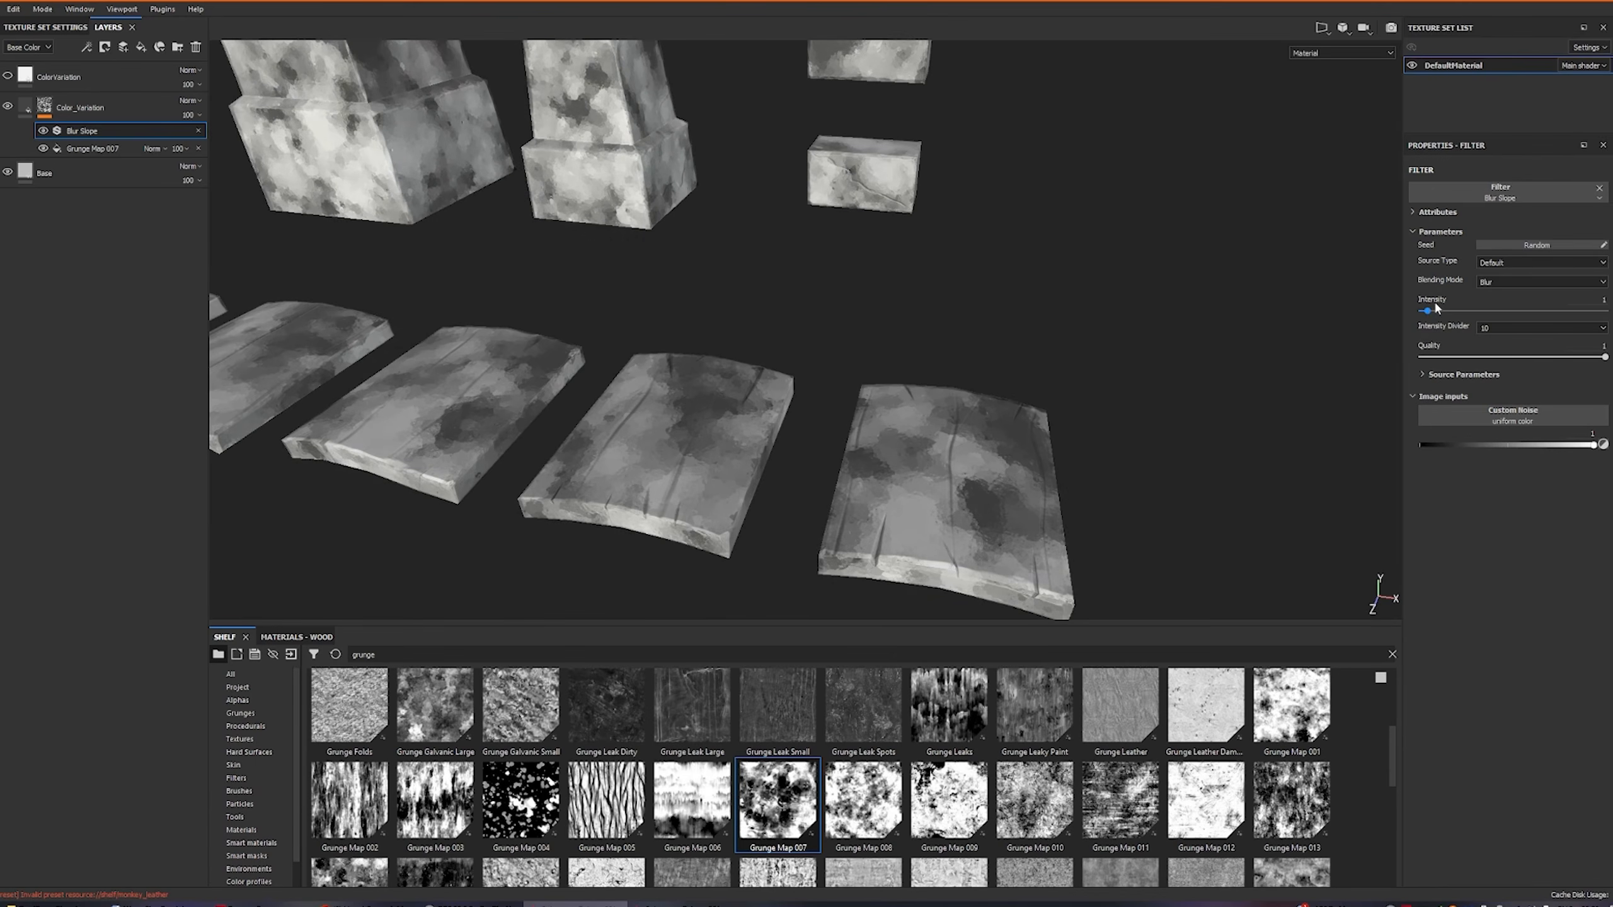
pyautogui.moveTo(1428, 311); pyautogui.dragTo(1430, 311)
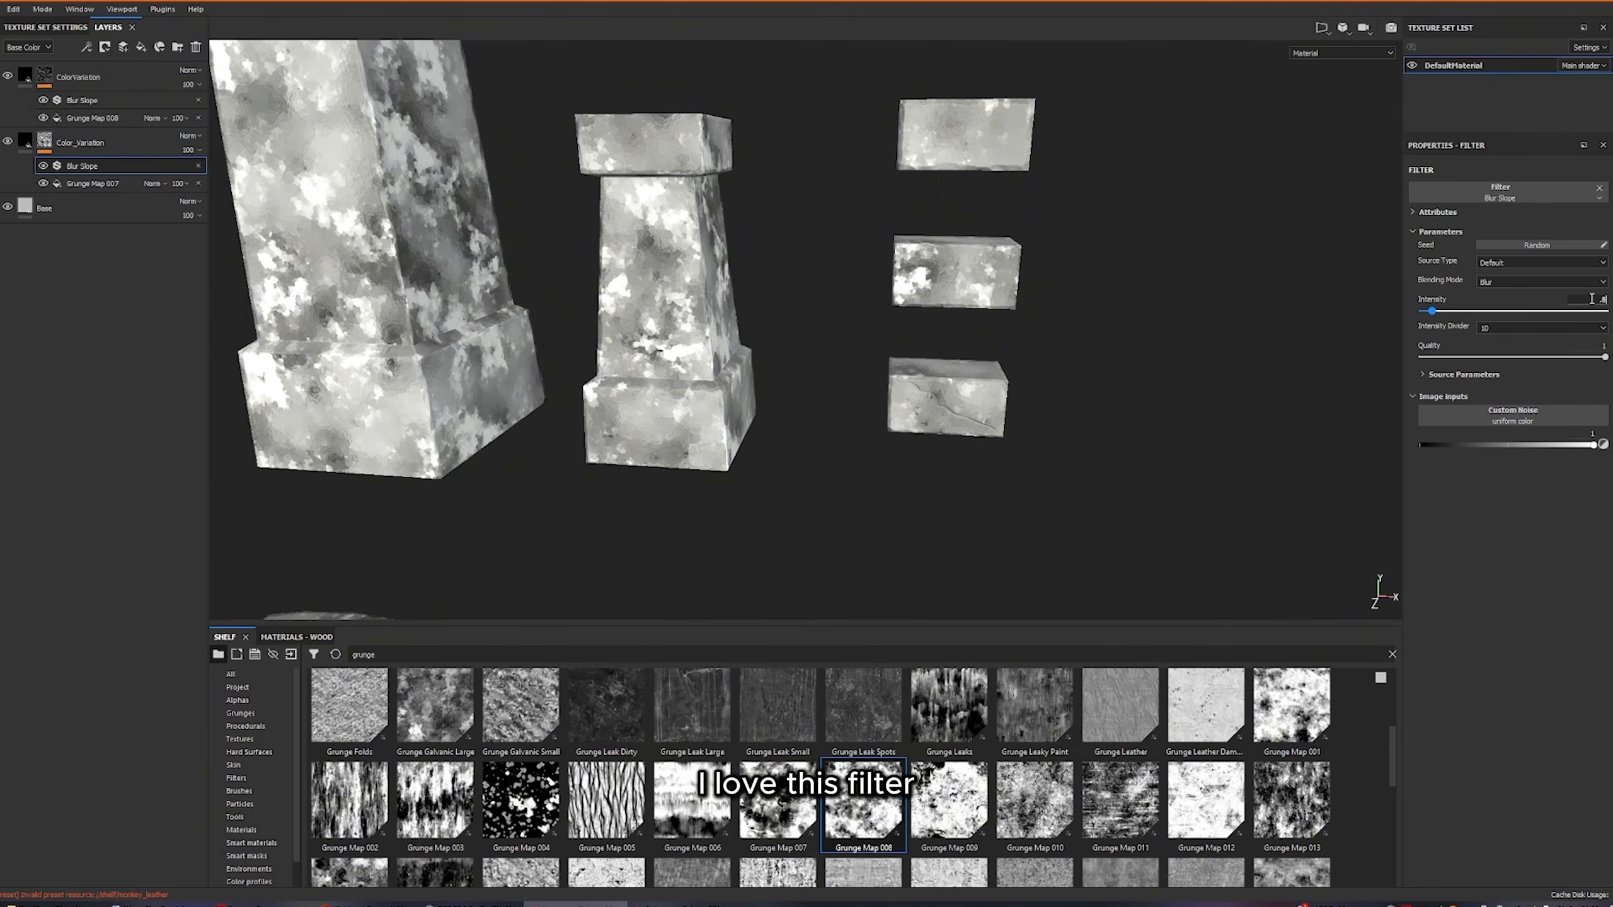
# Lower the opacity of the Color_Variation layer to about 52 and of the ColorVariation layer to 42.
pyautogui.scroll(-3, 873, 398)
pyautogui.keyDown('alt'); pyautogui.moveTo(874, 398); pyautogui.dragTo(858, 438); pyautogui.keyUp('alt')
pyautogui.click(199, 150)
pyautogui.moveTo(237, 172); pyautogui.dragTo(211, 172)
pyautogui.click(199, 84)
pyautogui.moveTo(237, 107); pyautogui.dragTo(203, 109)
pyautogui.keyDown('alt'); pyautogui.moveTo(826, 406); pyautogui.dragTo(845, 360); pyautogui.keyUp('alt')
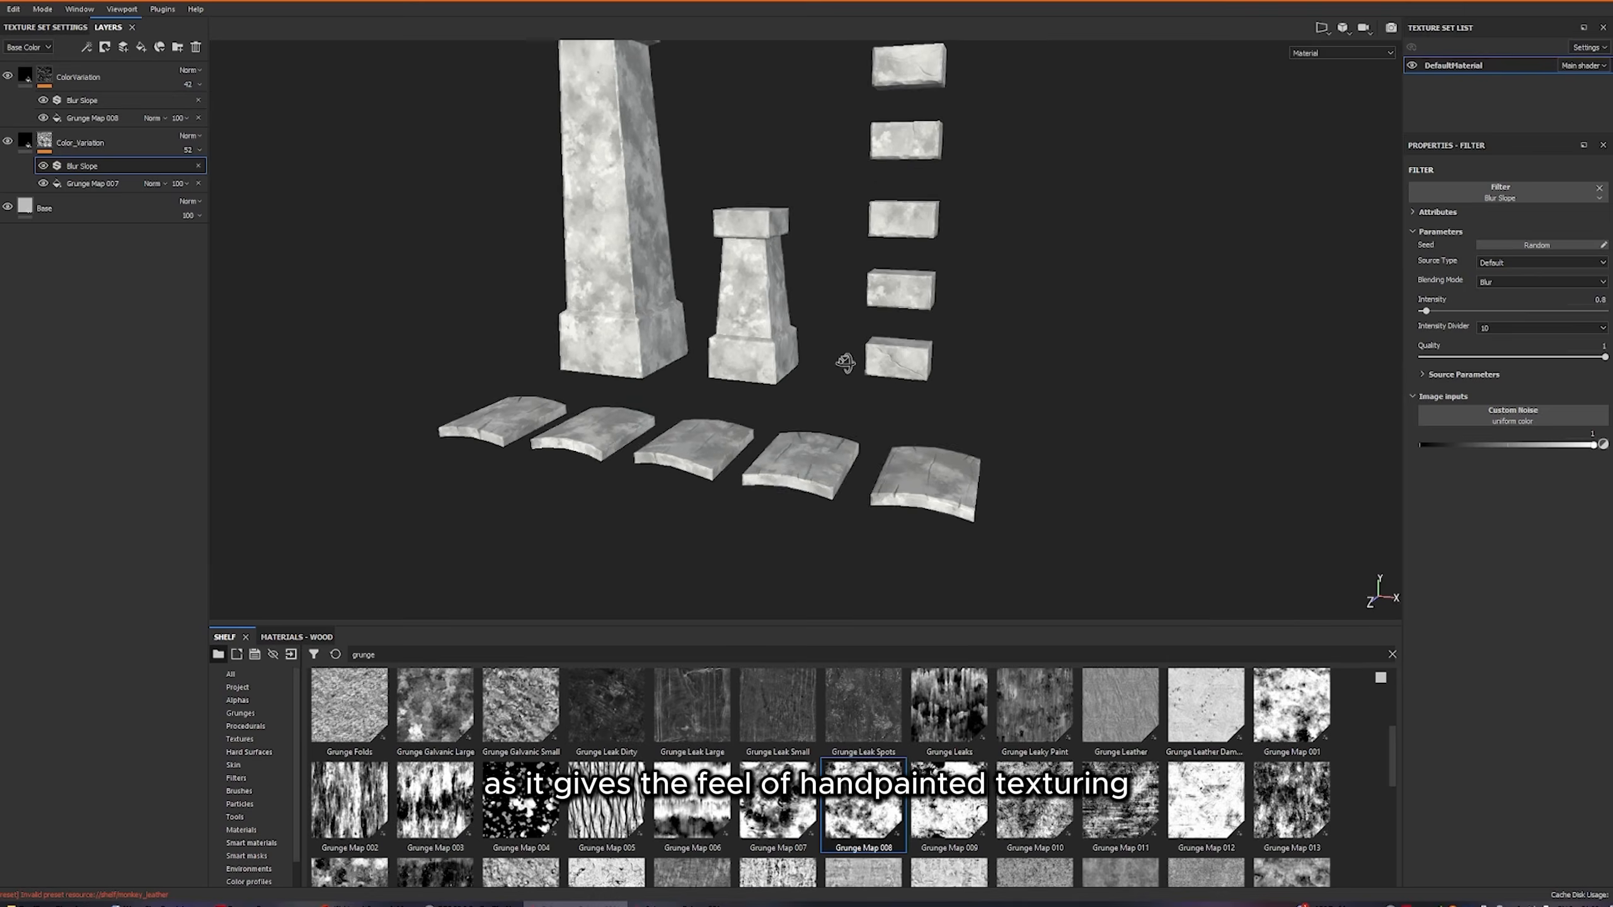
pyautogui.keyDown('alt'); pyautogui.moveTo(846, 361); pyautogui.dragTo(808, 410, button='middle'); pyautogui.keyUp('alt')
pyautogui.keyDown('alt'); pyautogui.moveTo(809, 409); pyautogui.dragTo(819, 382); pyautogui.keyUp('alt')
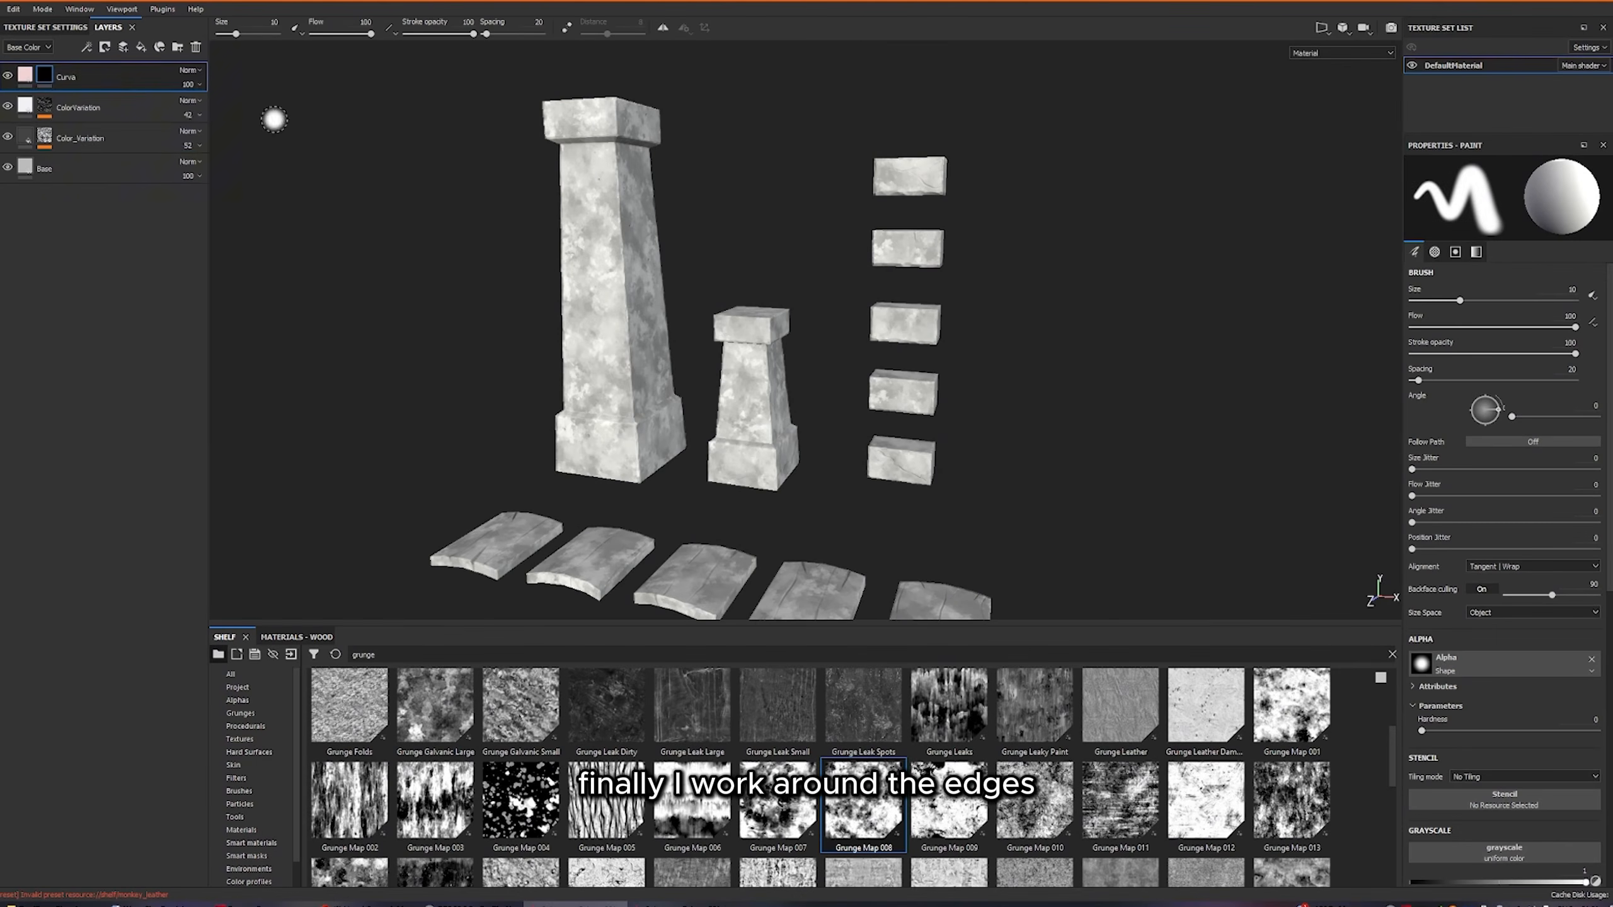
# Add a Curvature generator to the black mask of the pink Curva layer.
pyautogui.rightClick(46, 75)
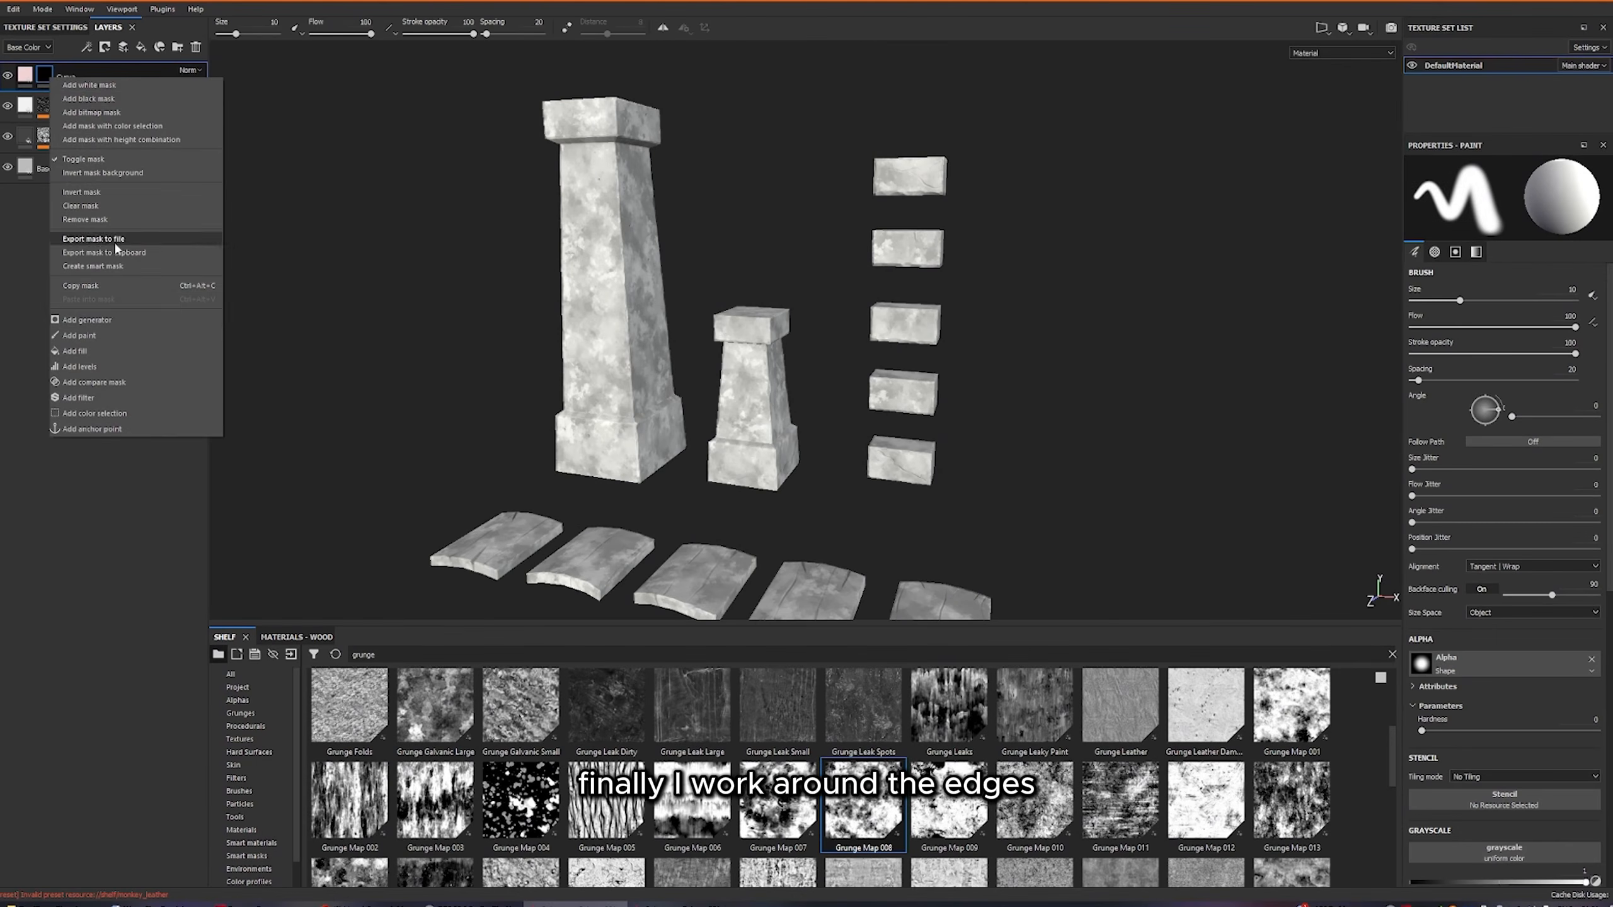
pyautogui.click(104, 321)
pyautogui.click(1534, 203)
pyautogui.click(1601, 235)
# Set the Curvature generator's global balance to 0.02 and global contrast to 0.82 so only the edges are highlighted.
pyautogui.scroll(-3, 797, 390)
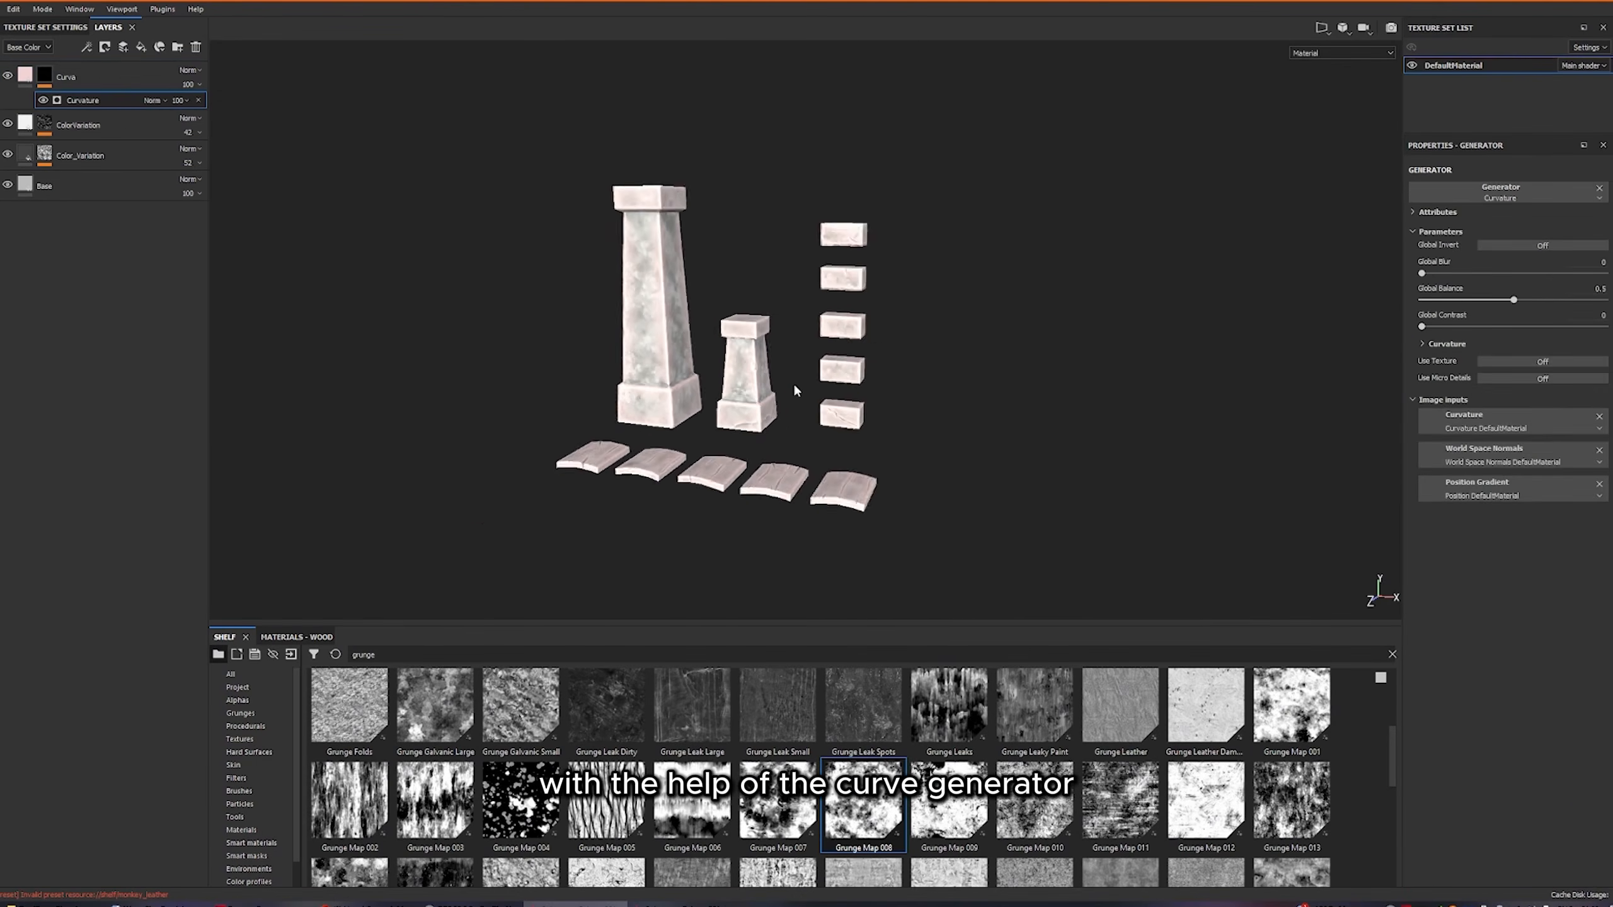
pyautogui.scroll(5, 797, 390)
pyautogui.moveTo(1513, 300); pyautogui.dragTo(1571, 323)
pyautogui.moveTo(1437, 300)
pyautogui.mouseDown()
pyautogui.moveTo(1459, 305)
pyautogui.moveTo(1430, 308)
pyautogui.mouseUp()
pyautogui.scroll(-3, 803, 330)
pyautogui.scroll(6, 804, 330)
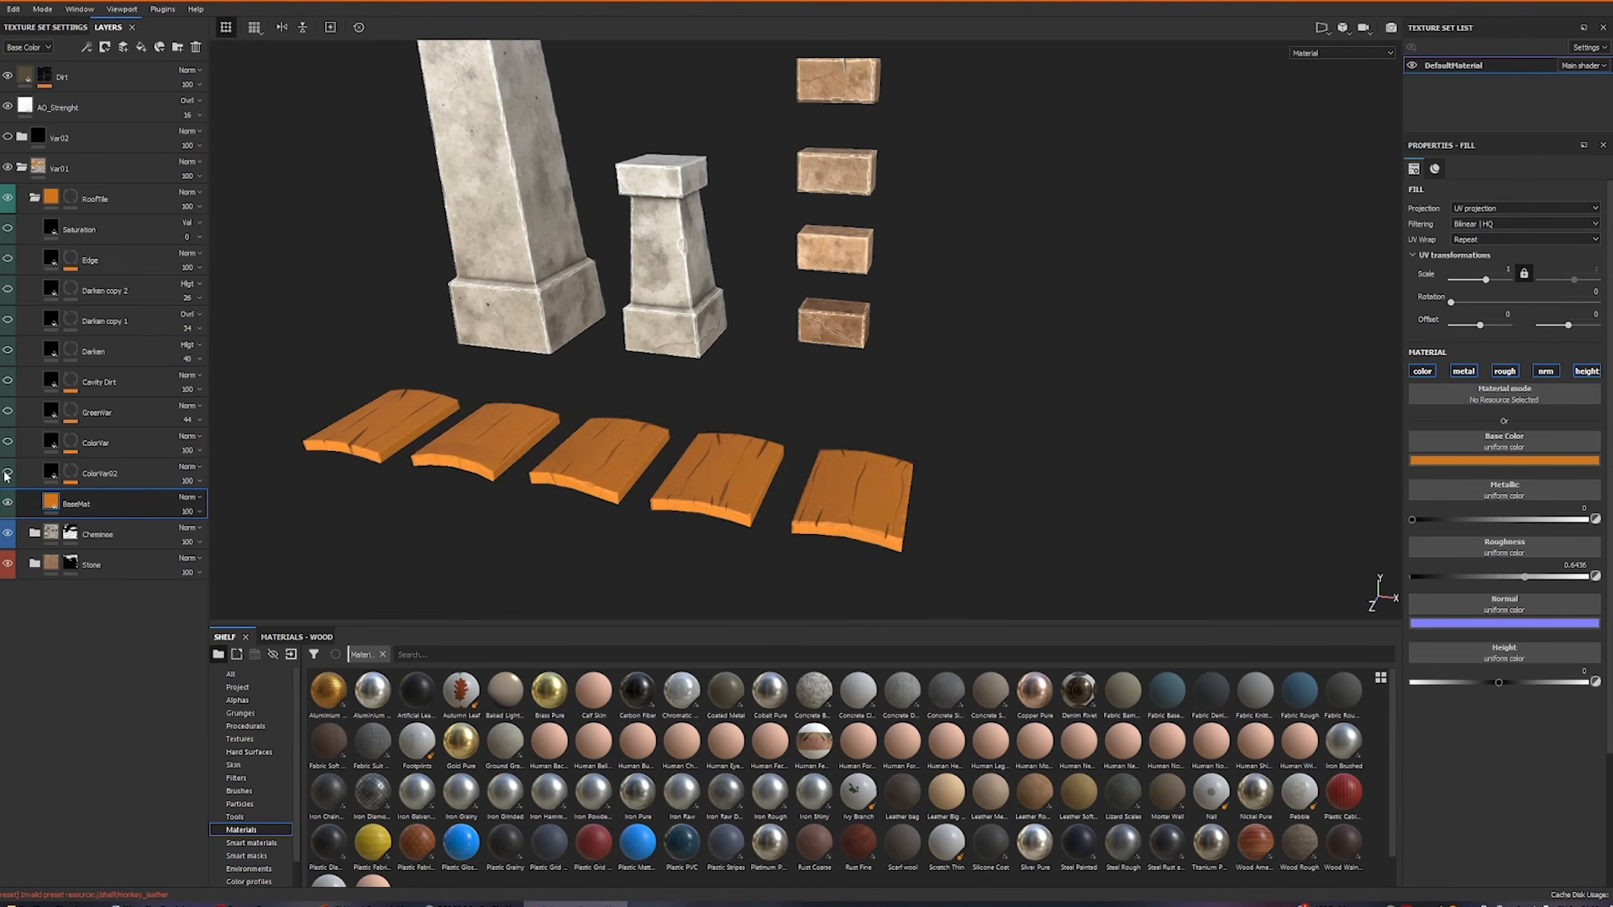
# Make the ColorVar02, ColorVar and GreenVar layers of the RoofTile folder visible.
pyautogui.click(5, 472)
pyautogui.scroll(-3, 700, 489)
pyautogui.scroll(6, 698, 485)
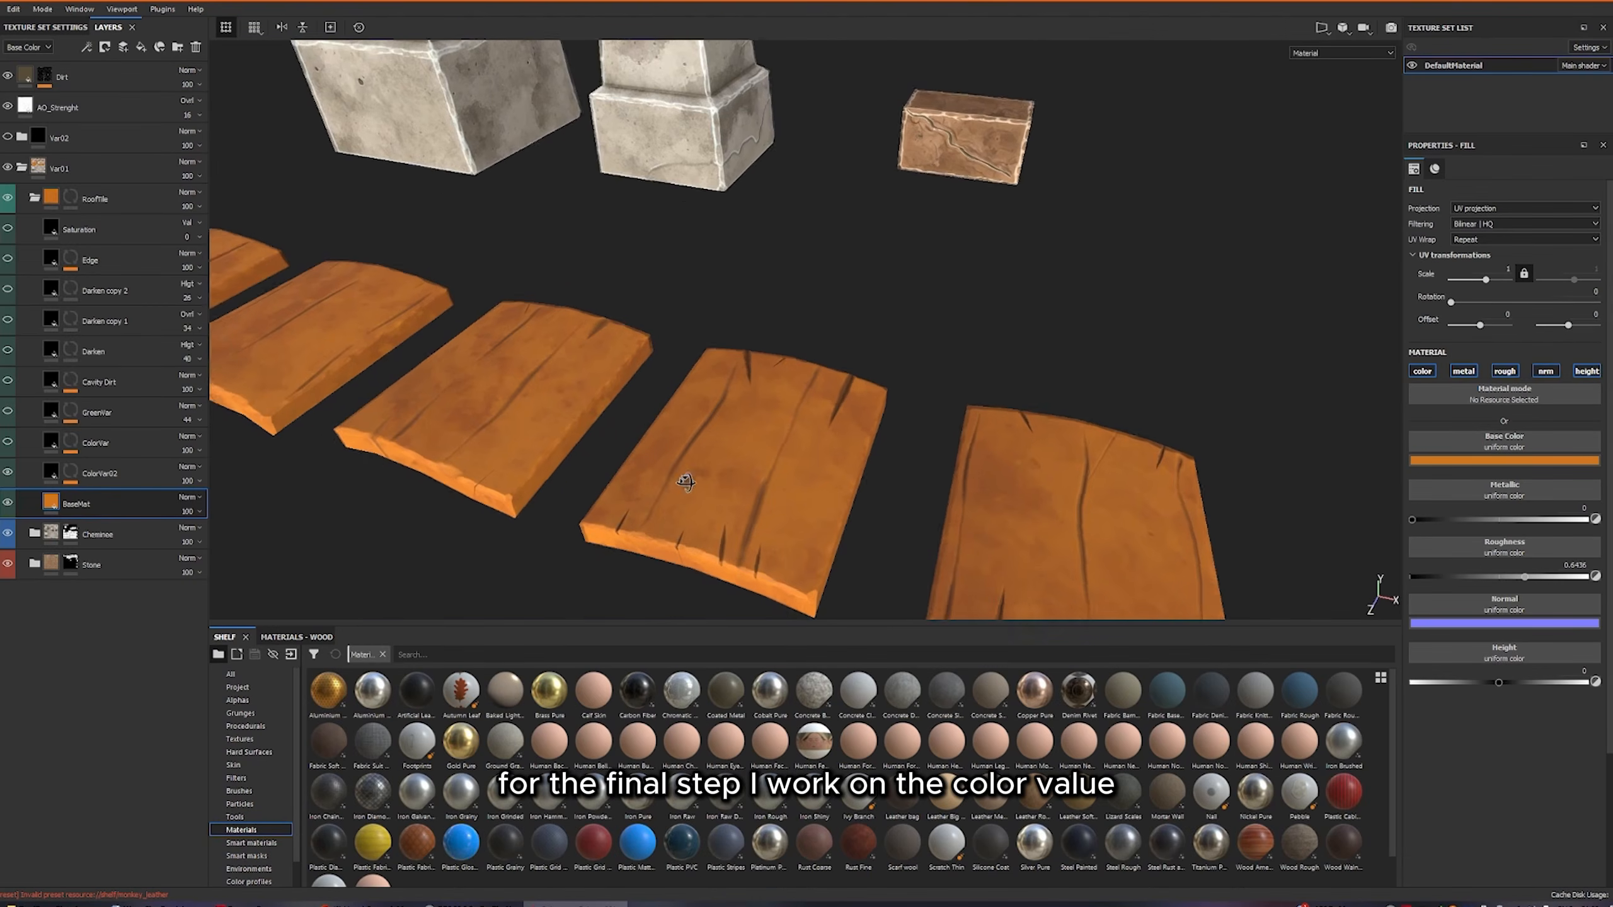
pyautogui.click(7, 443)
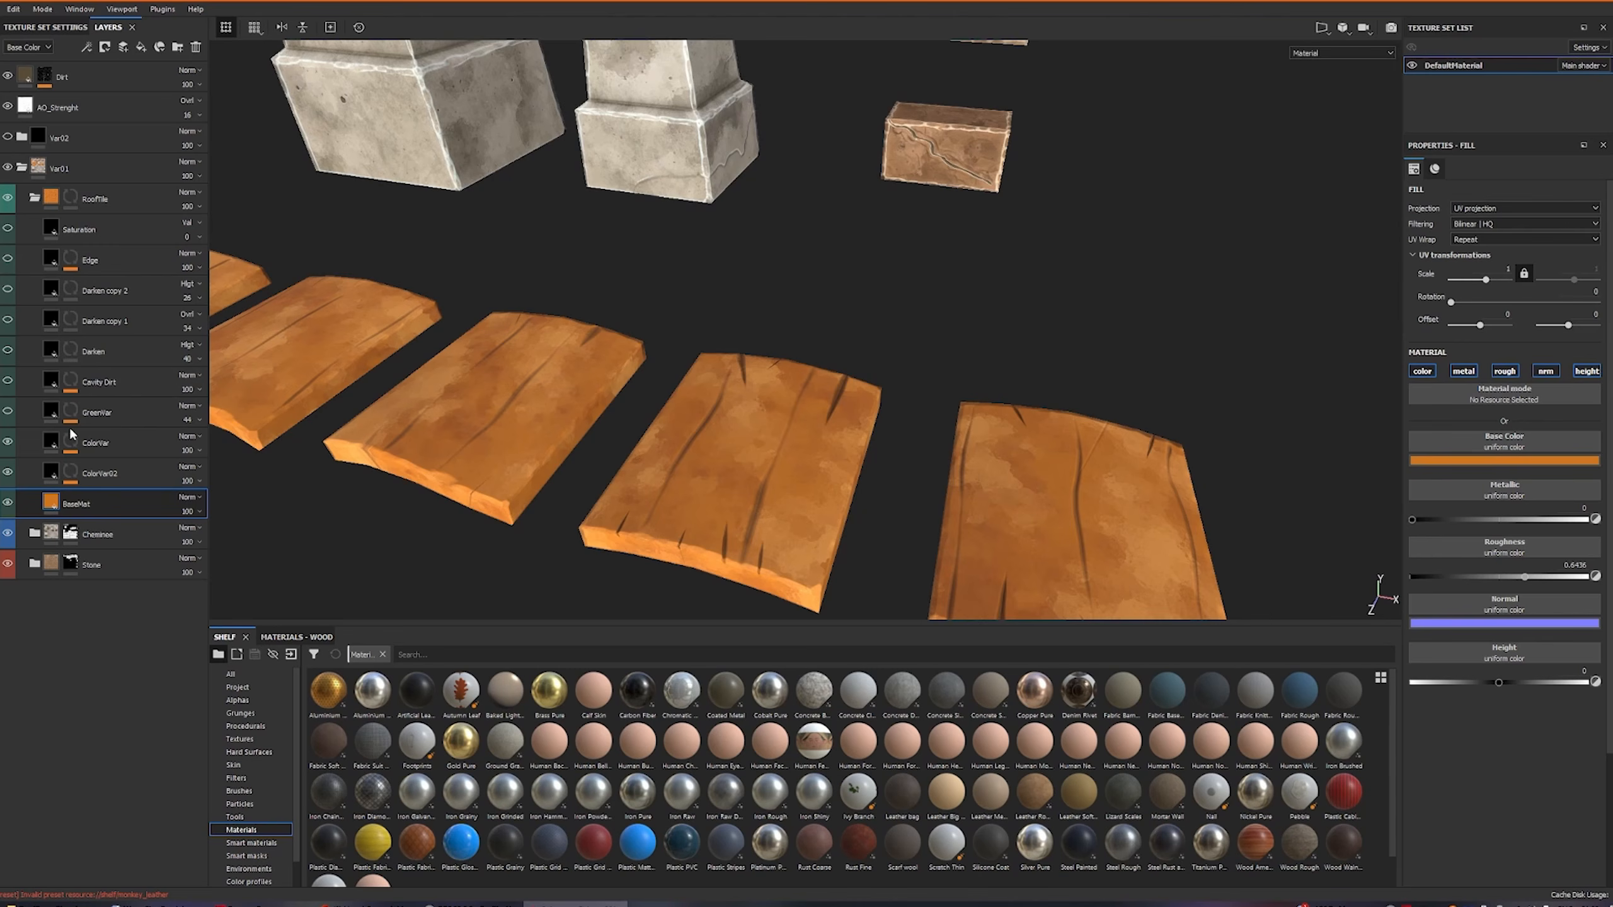
pyautogui.click(7, 412)
pyautogui.scroll(-3, 381, 420)
pyautogui.keyDown('alt'); pyautogui.moveTo(441, 423); pyautogui.dragTo(721, 429); pyautogui.keyUp('alt')
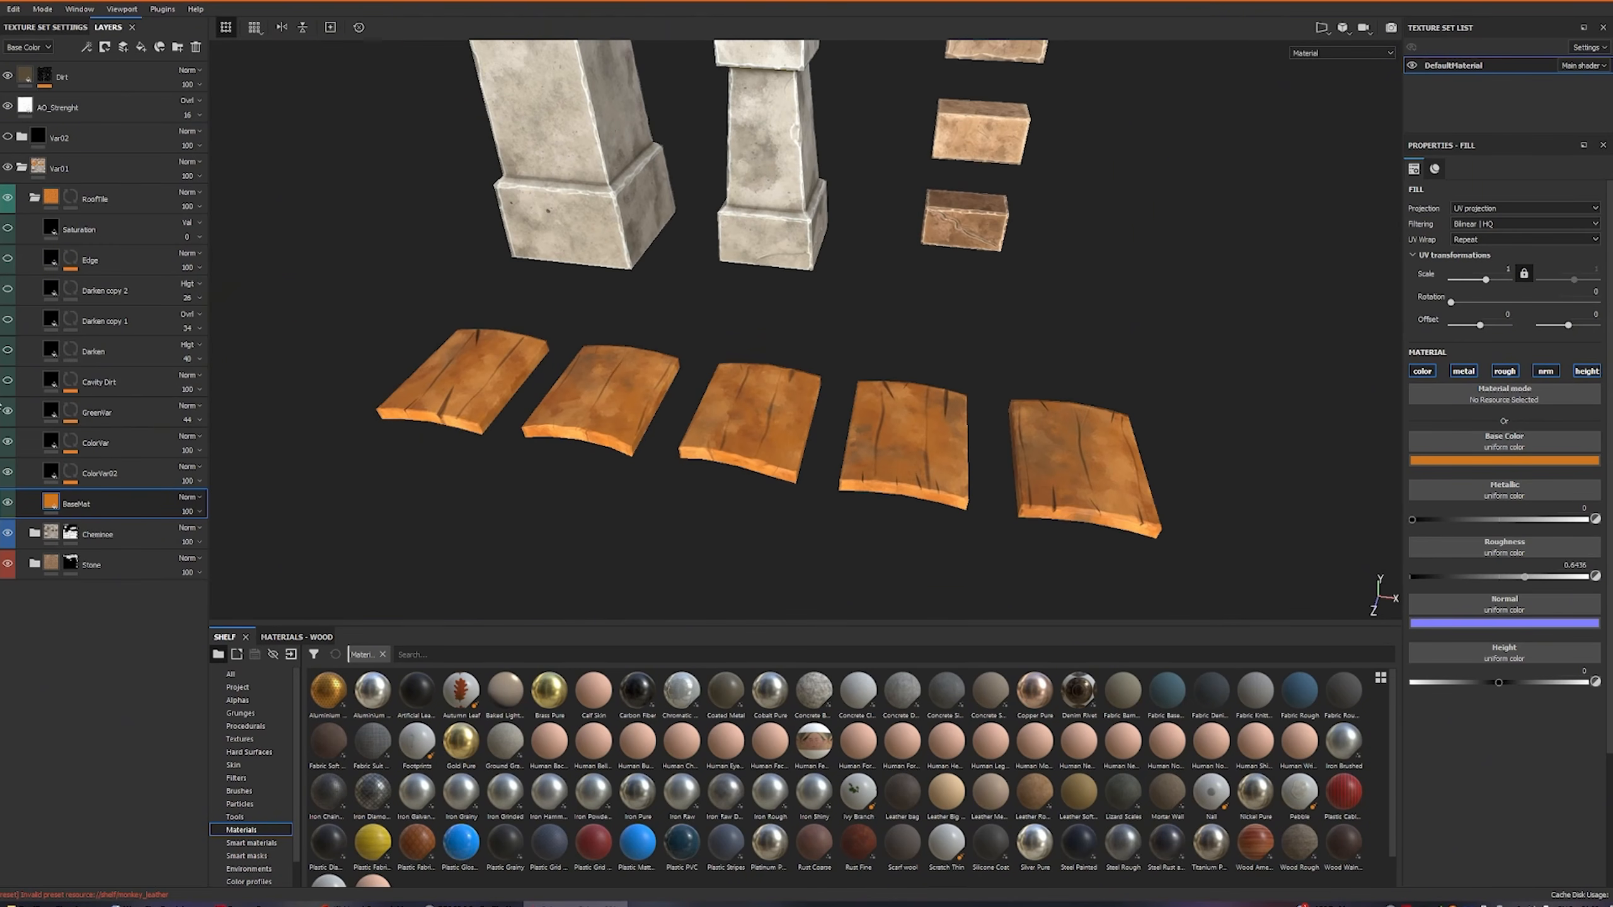
# Turn on the RoofTile folder's layers from Cavity Dirt up through the Darken layers to Edge.
pyautogui.moveTo(9, 383); pyautogui.dragTo(8, 259)
pyautogui.scroll(-3, 686, 407)
pyautogui.scroll(5, 761, 426)
pyautogui.moveTo(781, 432)
pyautogui.keyDown('alt'); pyautogui.mouseDown()
pyautogui.moveTo(686, 404)
pyautogui.moveTo(775, 431)
pyautogui.mouseUp(); pyautogui.keyUp('alt')
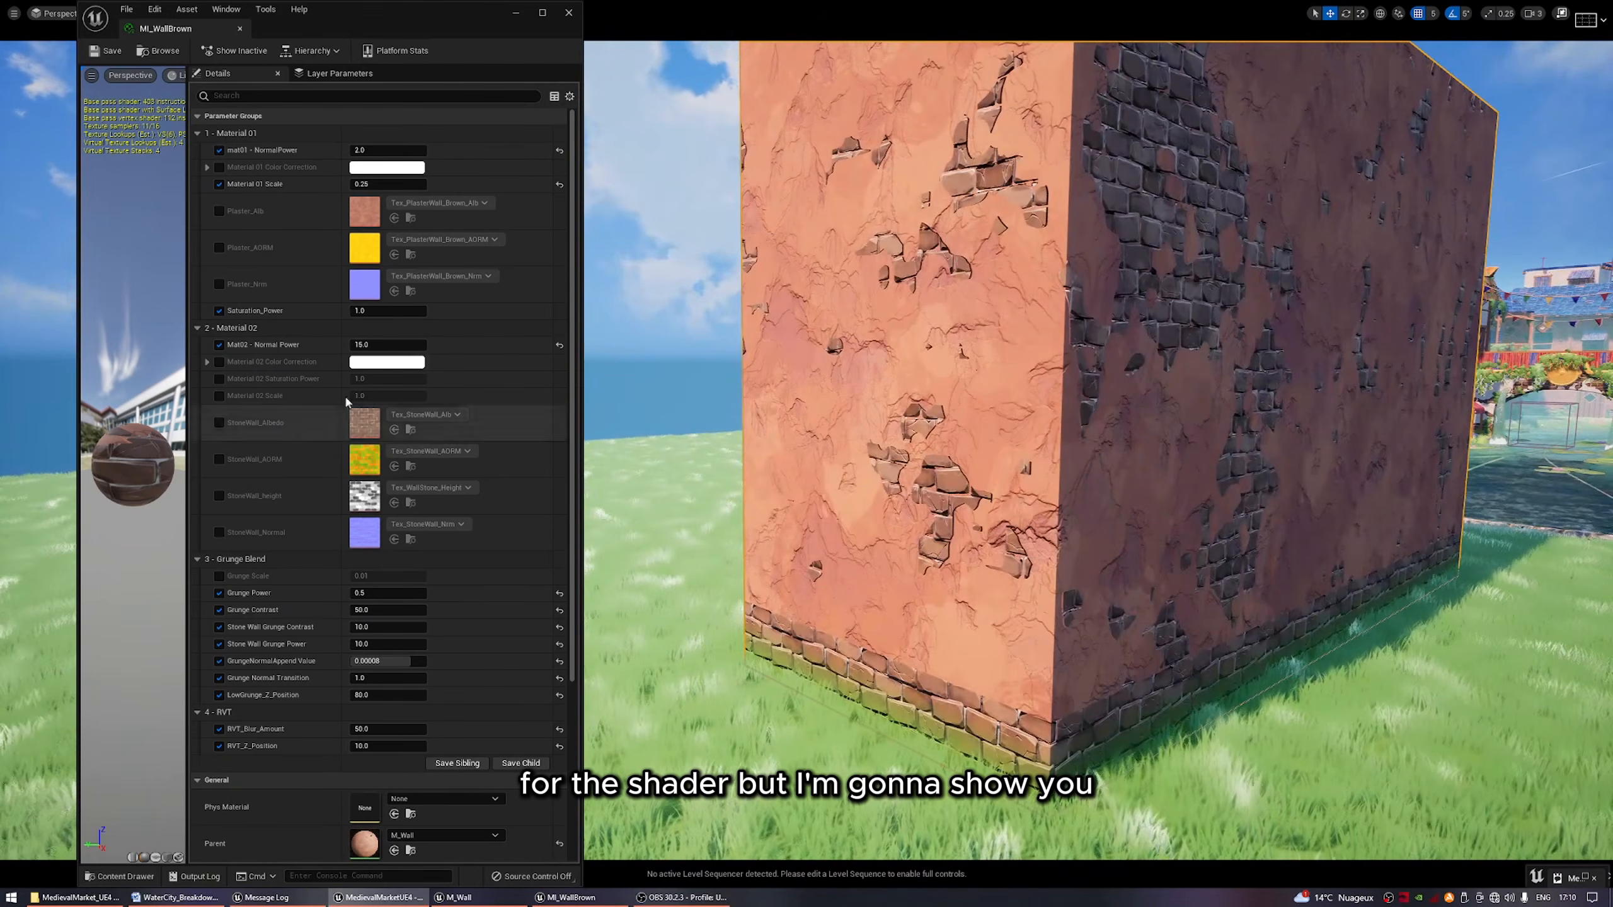
# In Unreal Engine's MI_WallBrown instance, collapse the Material 01 and Material 02 groups and review the Grunge Blend and RVT parameters.
pyautogui.click(197, 134)
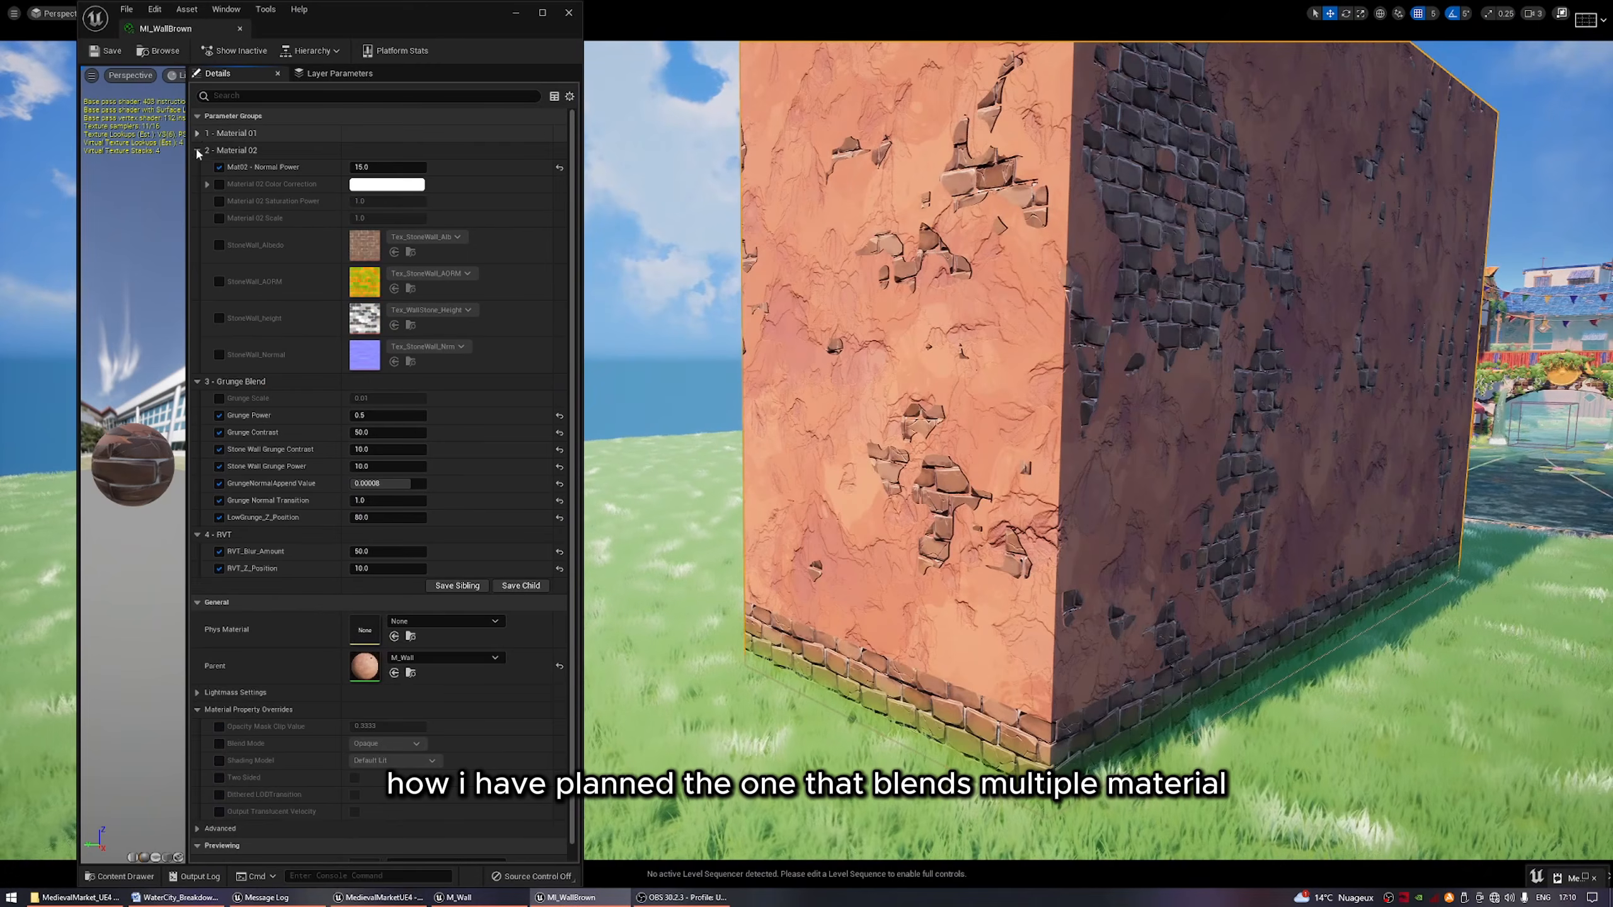
pyautogui.click(197, 150)
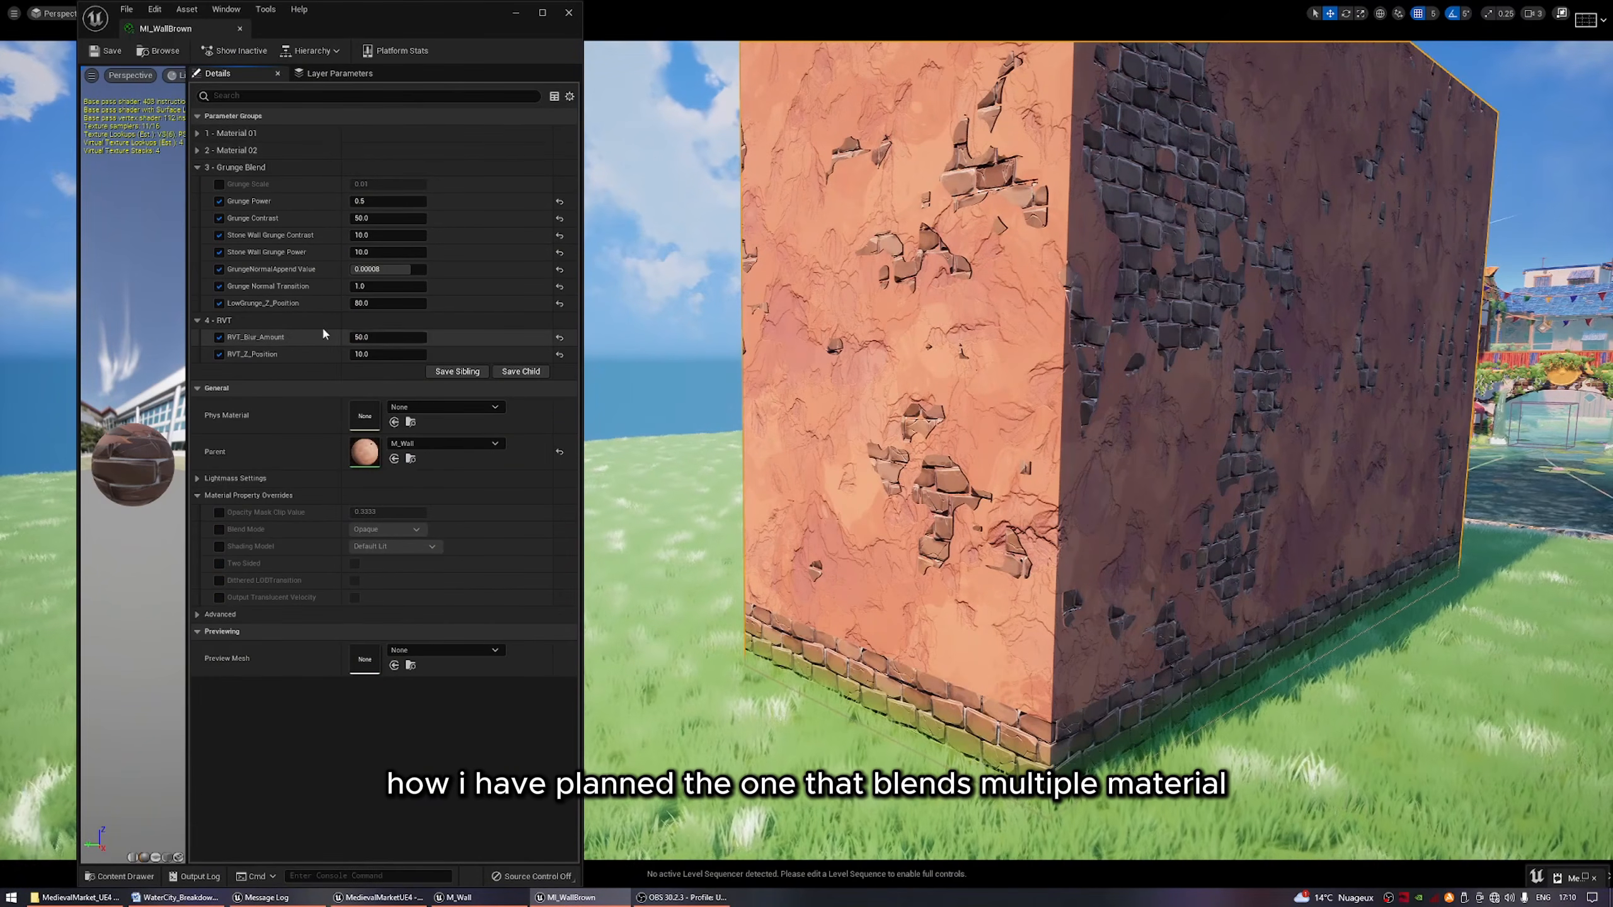
pyautogui.moveTo(375, 356); pyautogui.dragTo(380, 356)
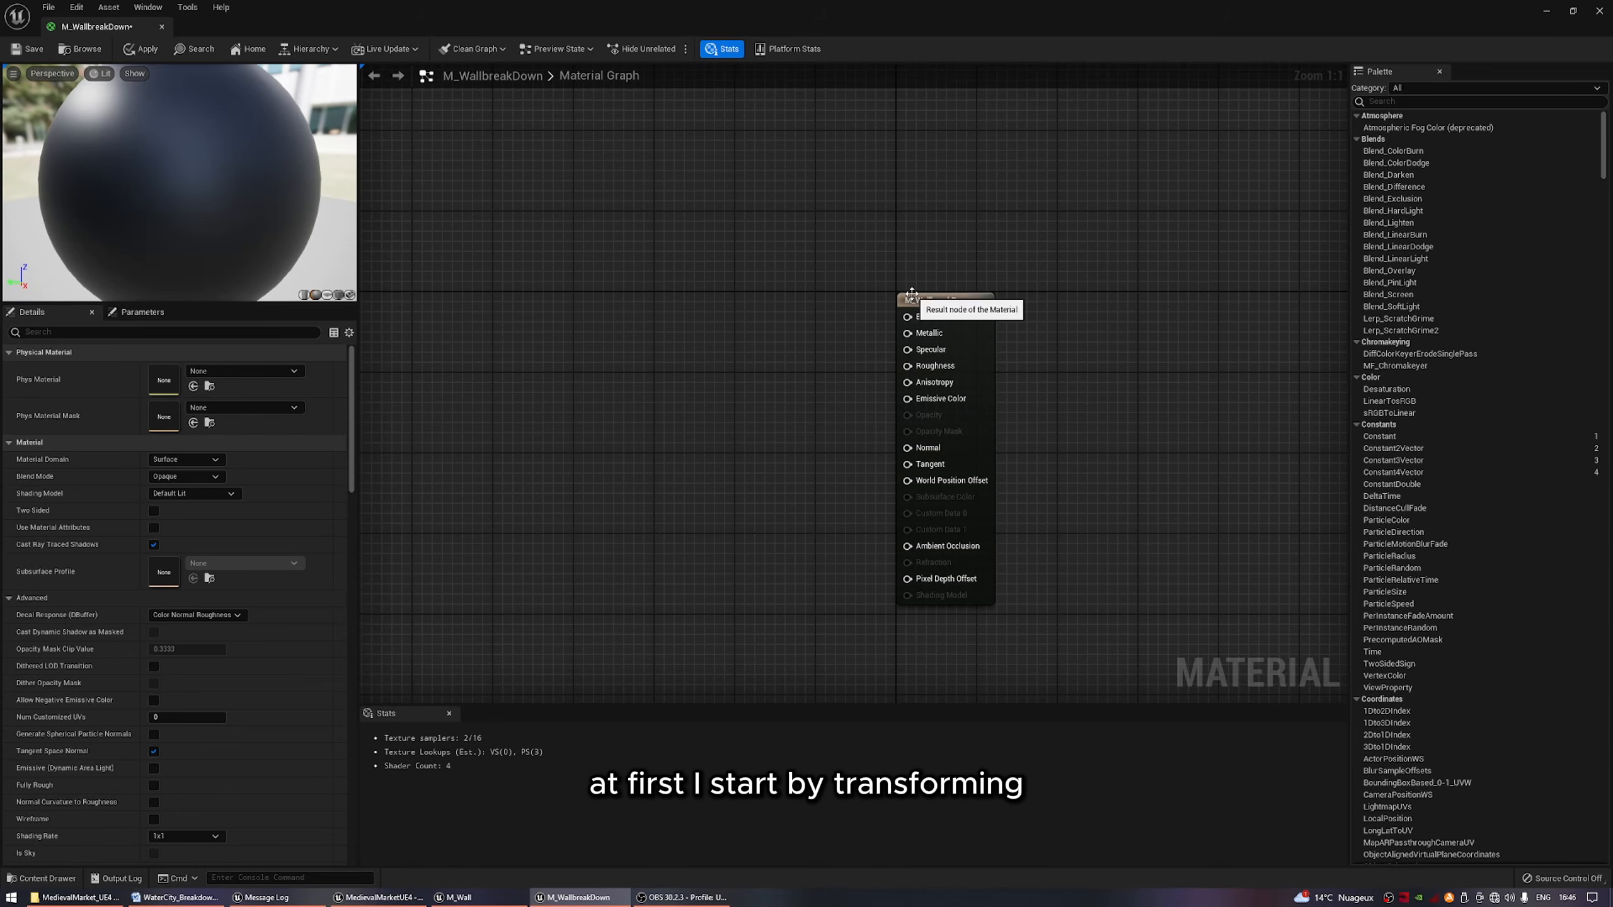
# Enable Use Material Attributes on the M_WallbreakDown material's output node.
pyautogui.click(914, 300)
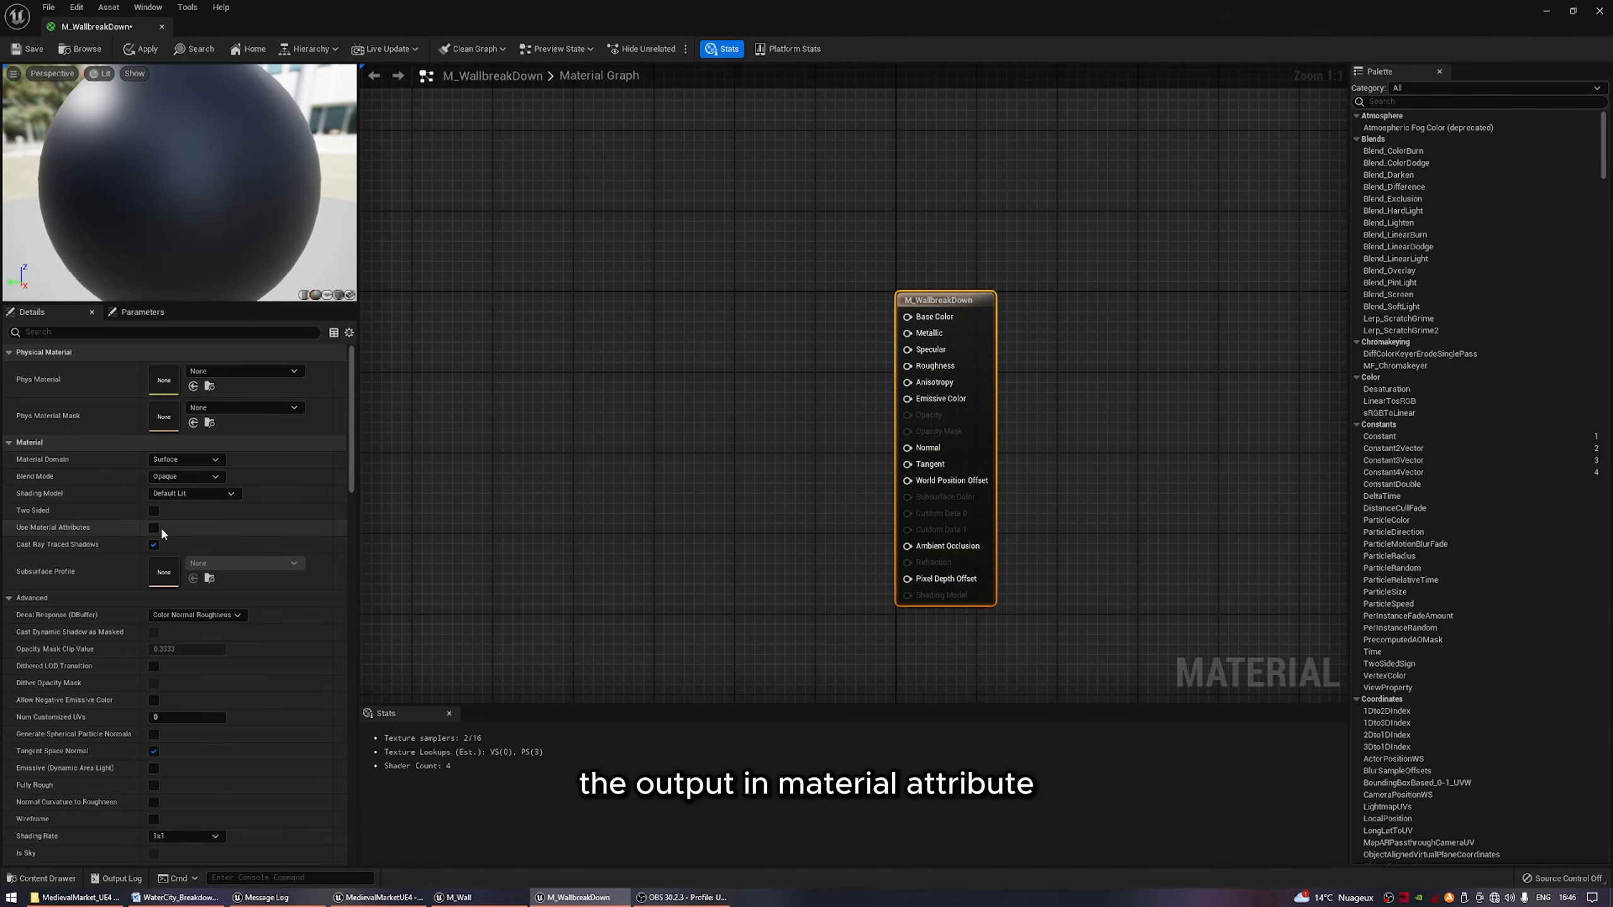
pyautogui.click(153, 528)
pyautogui.moveTo(641, 414); pyautogui.dragTo(868, 400, button='right')
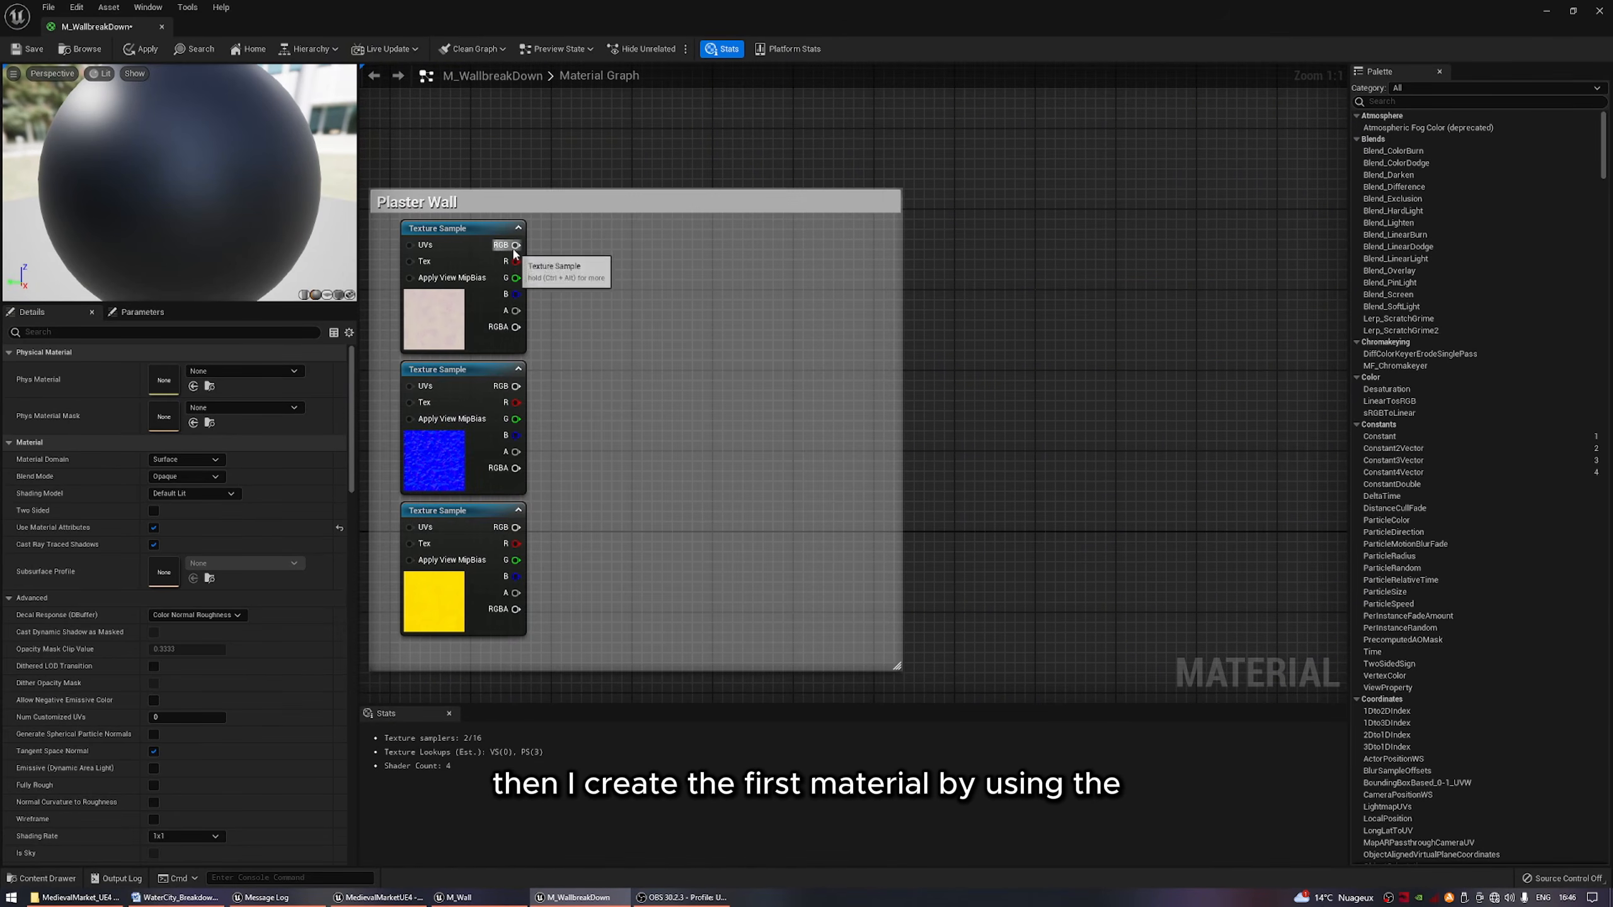
# Create a MakeMaterialAttributes node with its BaseColor fed by the RGB output of the plaster color texture.
pyautogui.moveTo(514, 246); pyautogui.dragTo(755, 253)
pyautogui.write('cr')
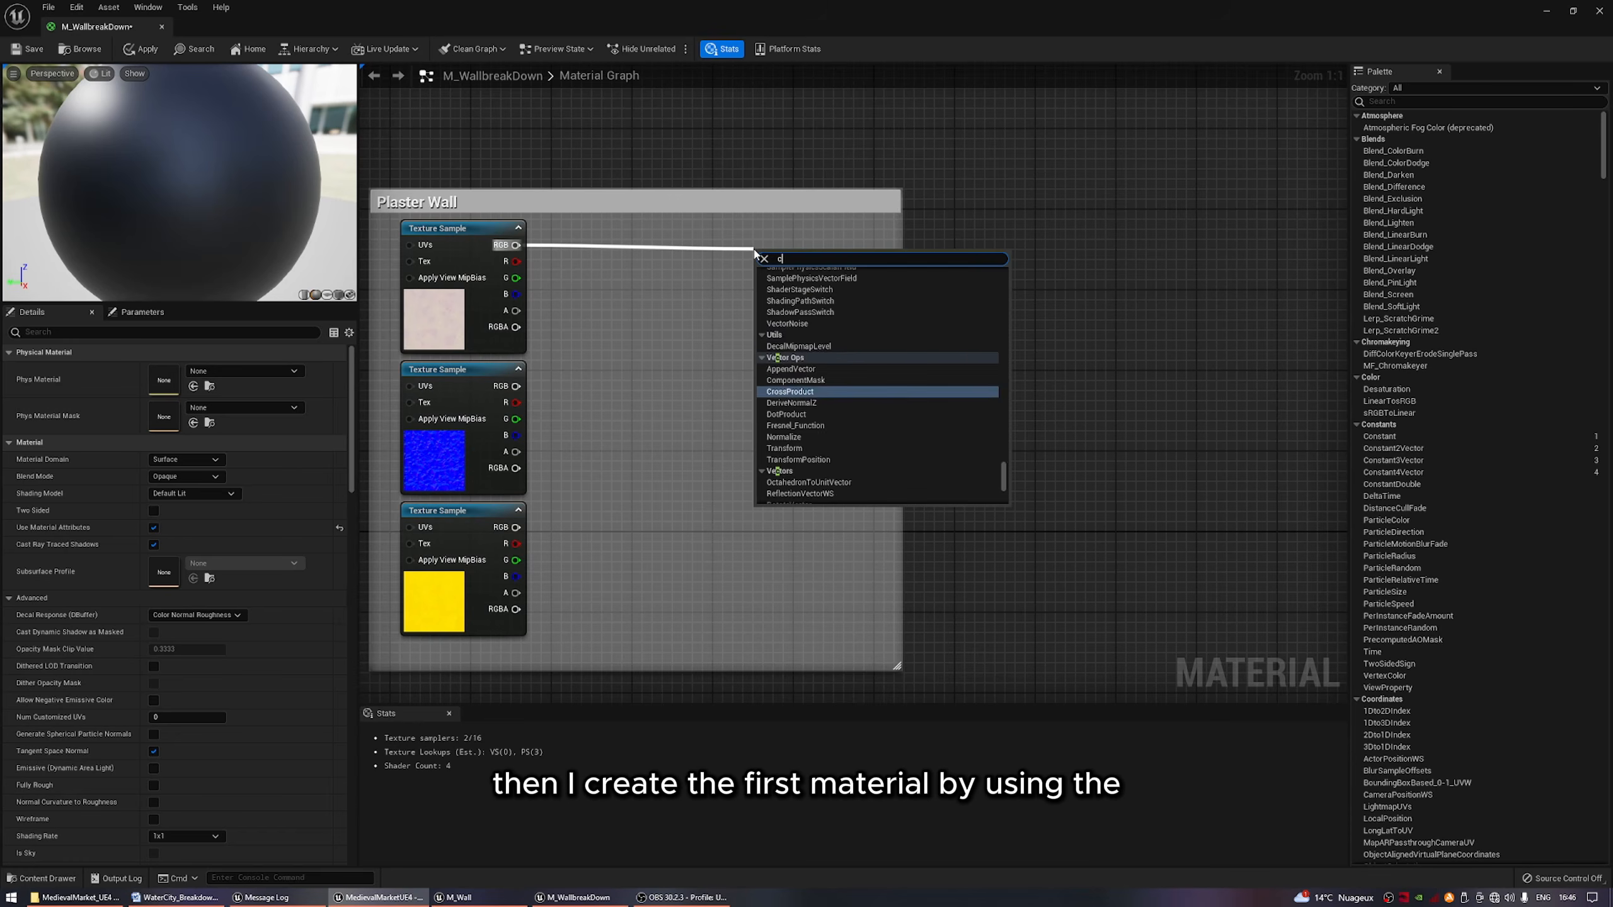
pyautogui.press('BackSpace')
pyautogui.press('BackSpace')
pyautogui.write('ma')
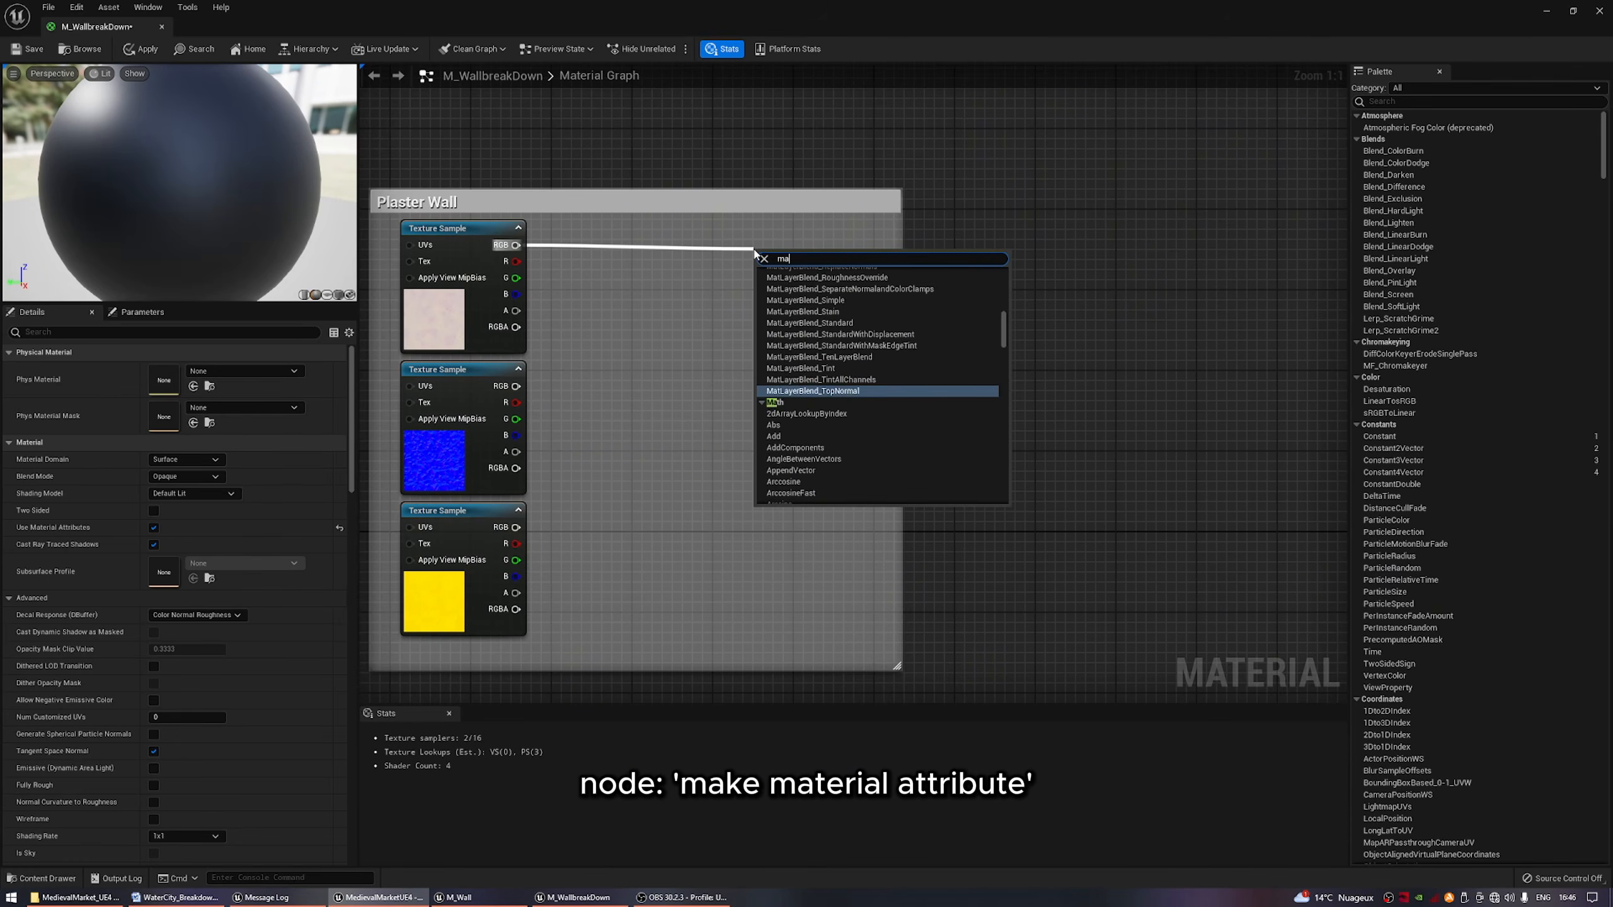
pyautogui.write('kemater')
pyautogui.press('Return')
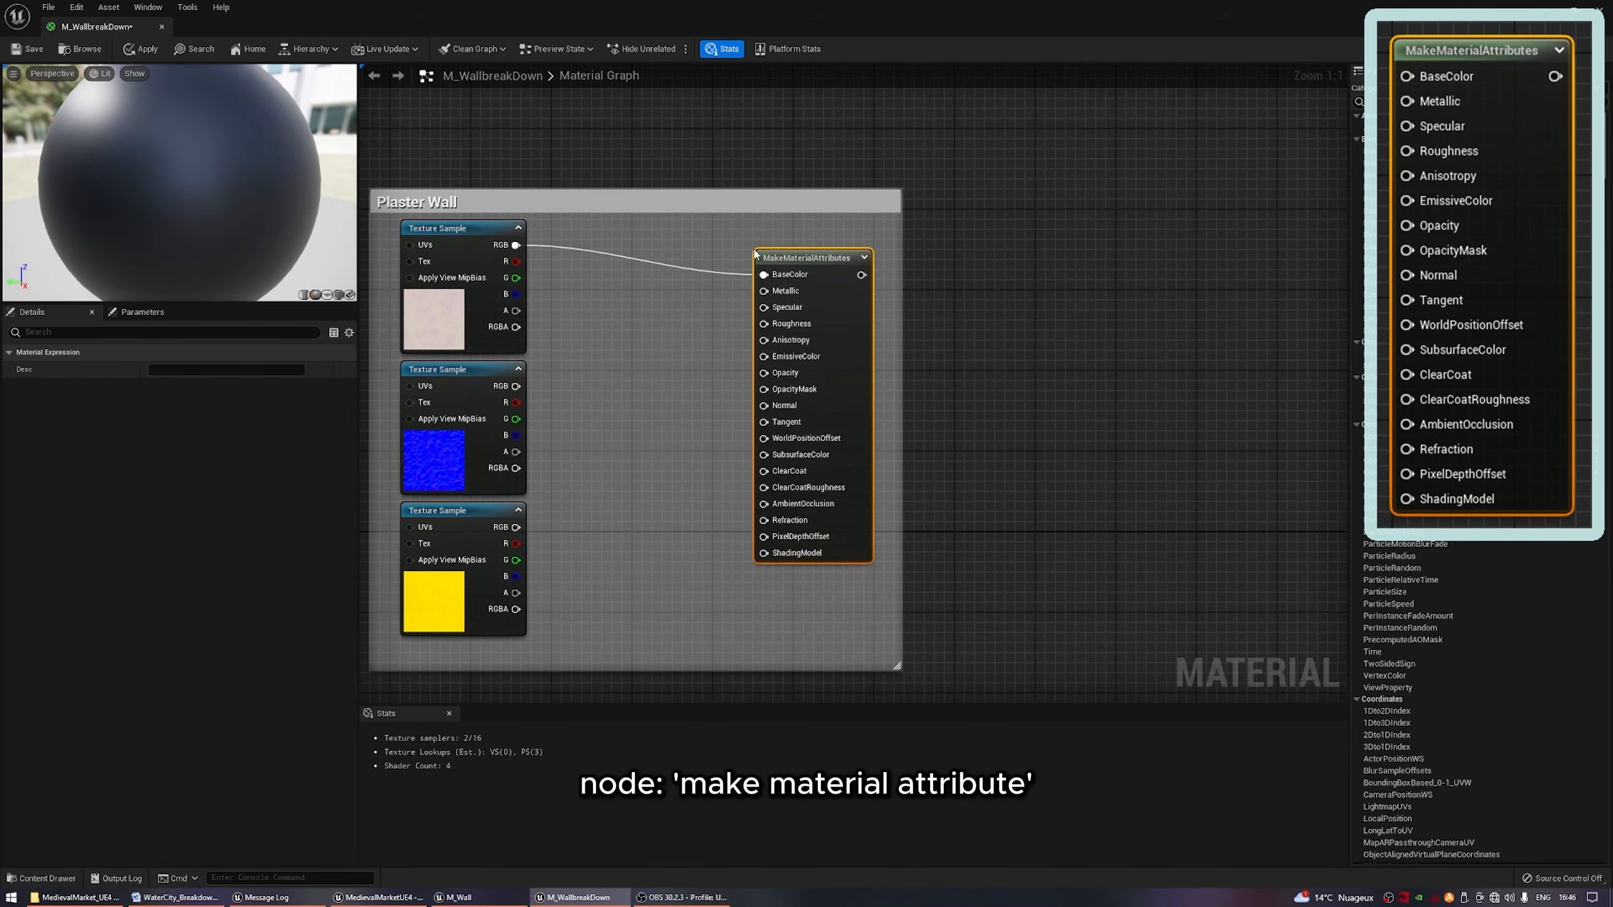
# Connect the normal texture to Normal, and the yellow packed texture's R, G and B to AmbientOcclusion, Roughness and Metallic.
pyautogui.moveTo(789, 259); pyautogui.dragTo(817, 235)
pyautogui.moveTo(675, 379); pyautogui.dragTo(847, 323, button='right')
pyautogui.moveTo(688, 330); pyautogui.dragTo(968, 321)
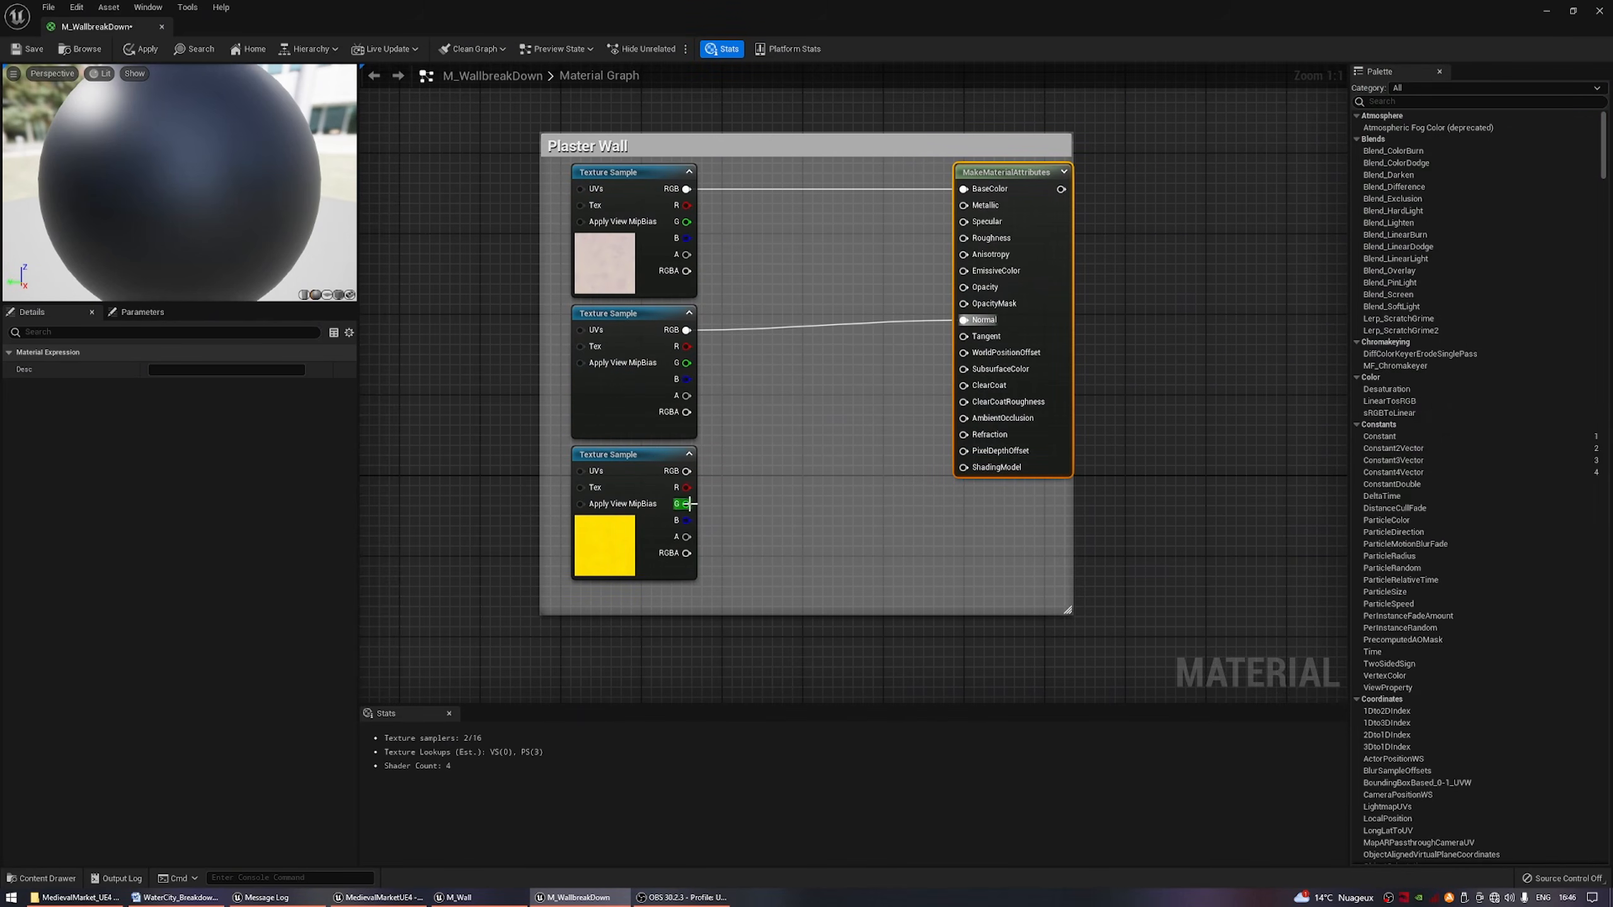
pyautogui.moveTo(687, 487); pyautogui.dragTo(965, 418)
pyautogui.moveTo(686, 504)
pyautogui.mouseDown()
pyautogui.moveTo(967, 275)
pyautogui.moveTo(968, 242)
pyautogui.moveTo(687, 521)
pyautogui.mouseUp()
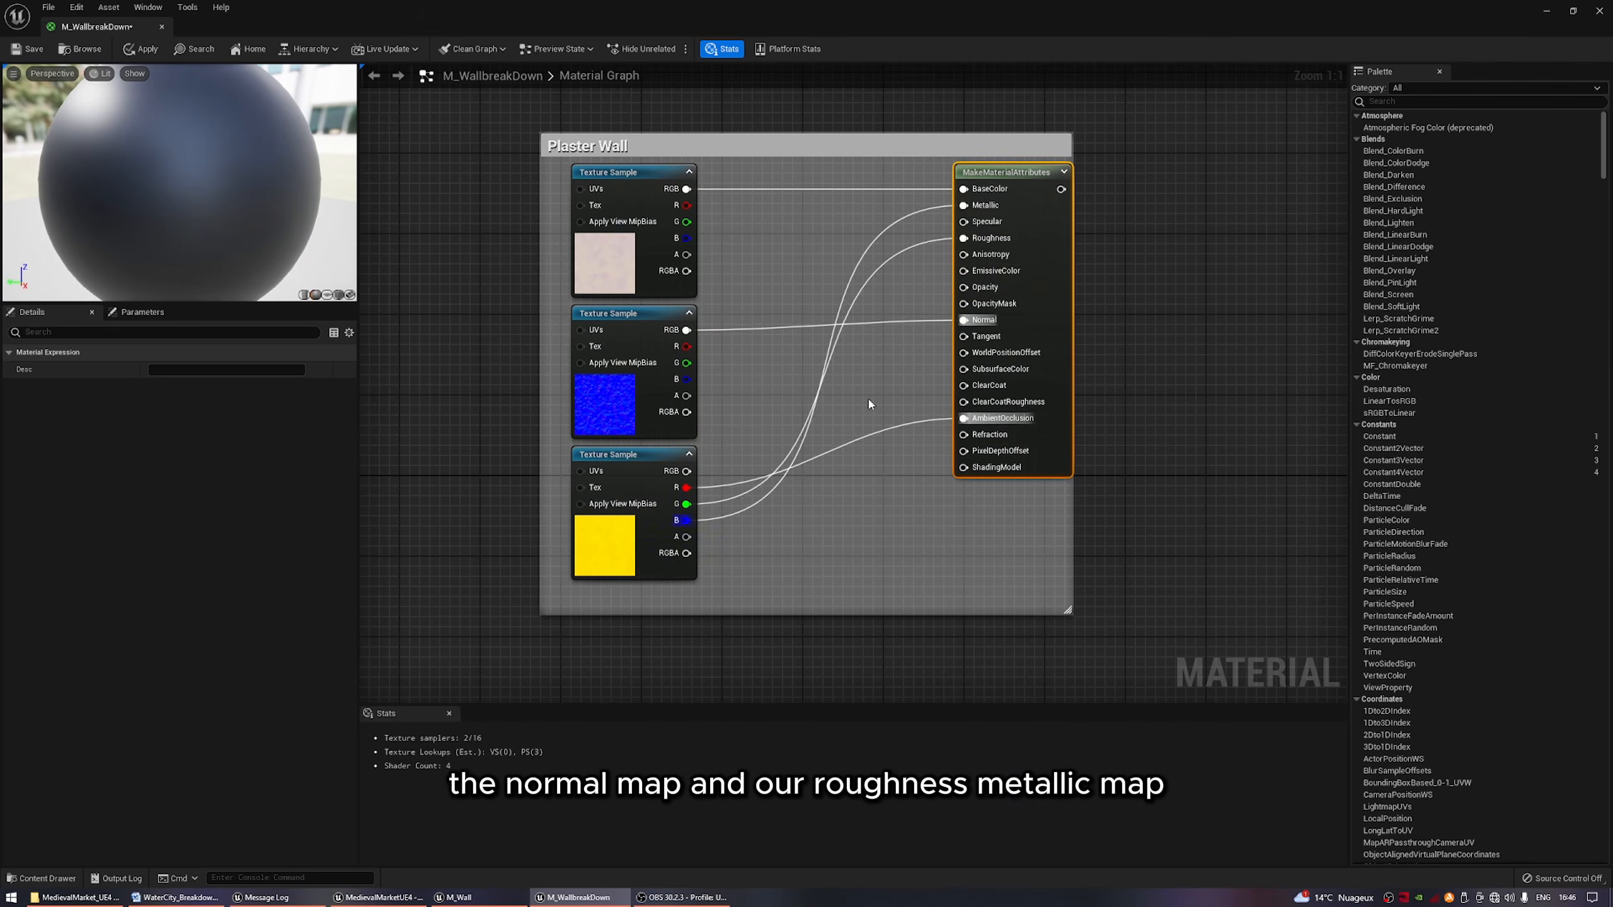
# Add a named reroute declaration called Plaster to the output of the MakeMaterialAttributes node.
pyautogui.moveTo(1101, 323); pyautogui.dragTo(749, 400, button='right')
pyautogui.moveTo(960, 331); pyautogui.dragTo(814, 371, button='right')
pyautogui.moveTo(562, 306); pyautogui.dragTo(629, 308)
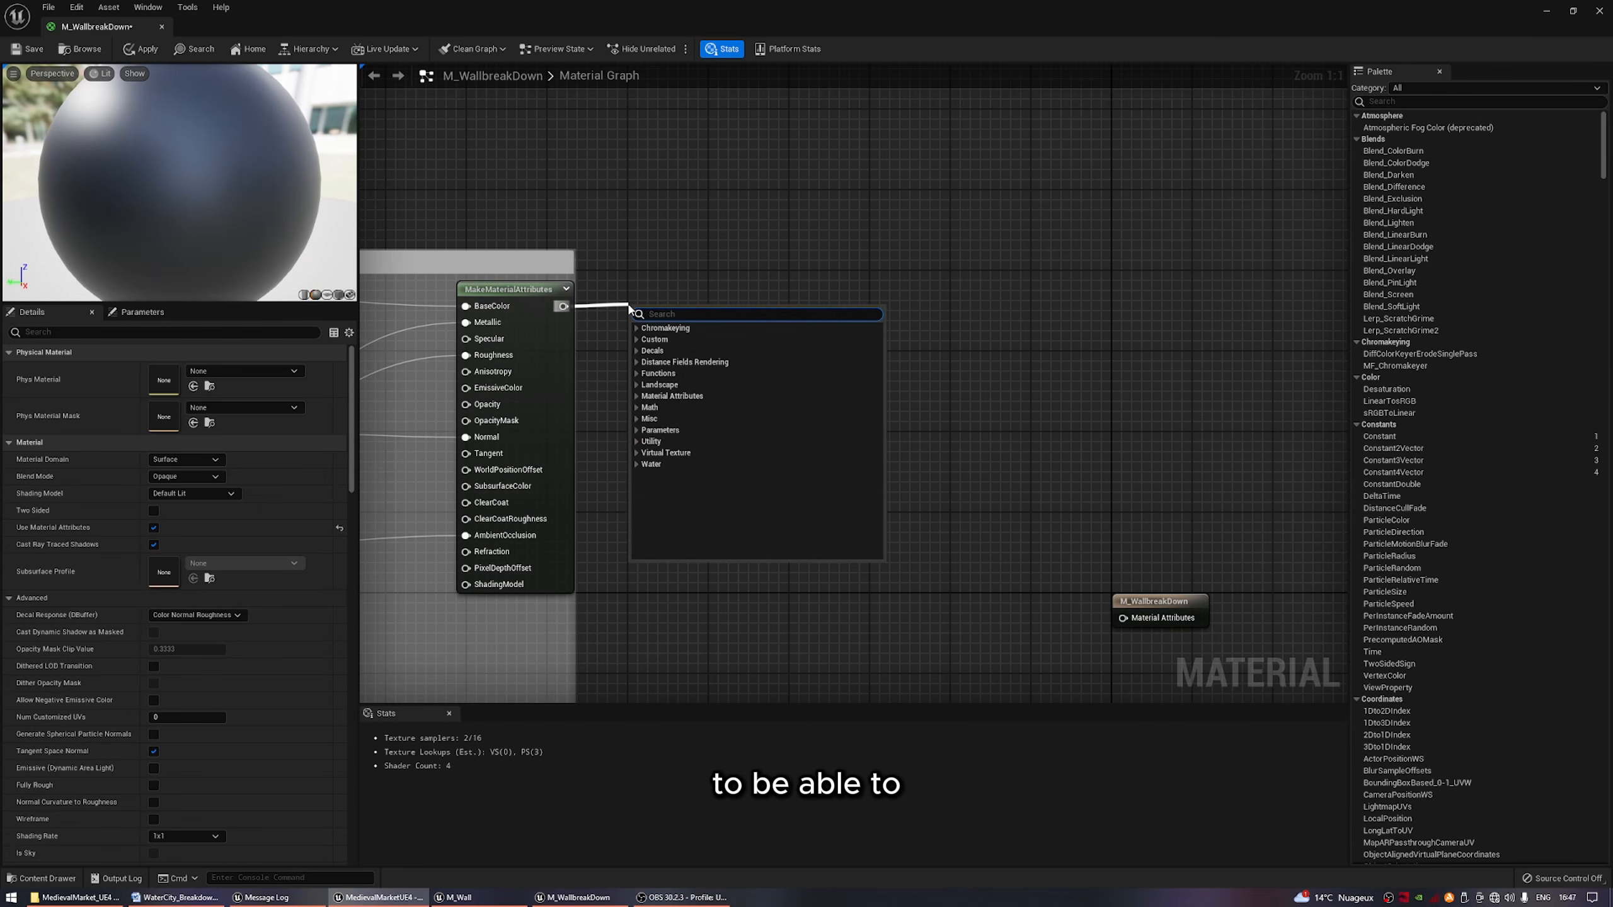
pyautogui.write('named r')
pyautogui.press('Return')
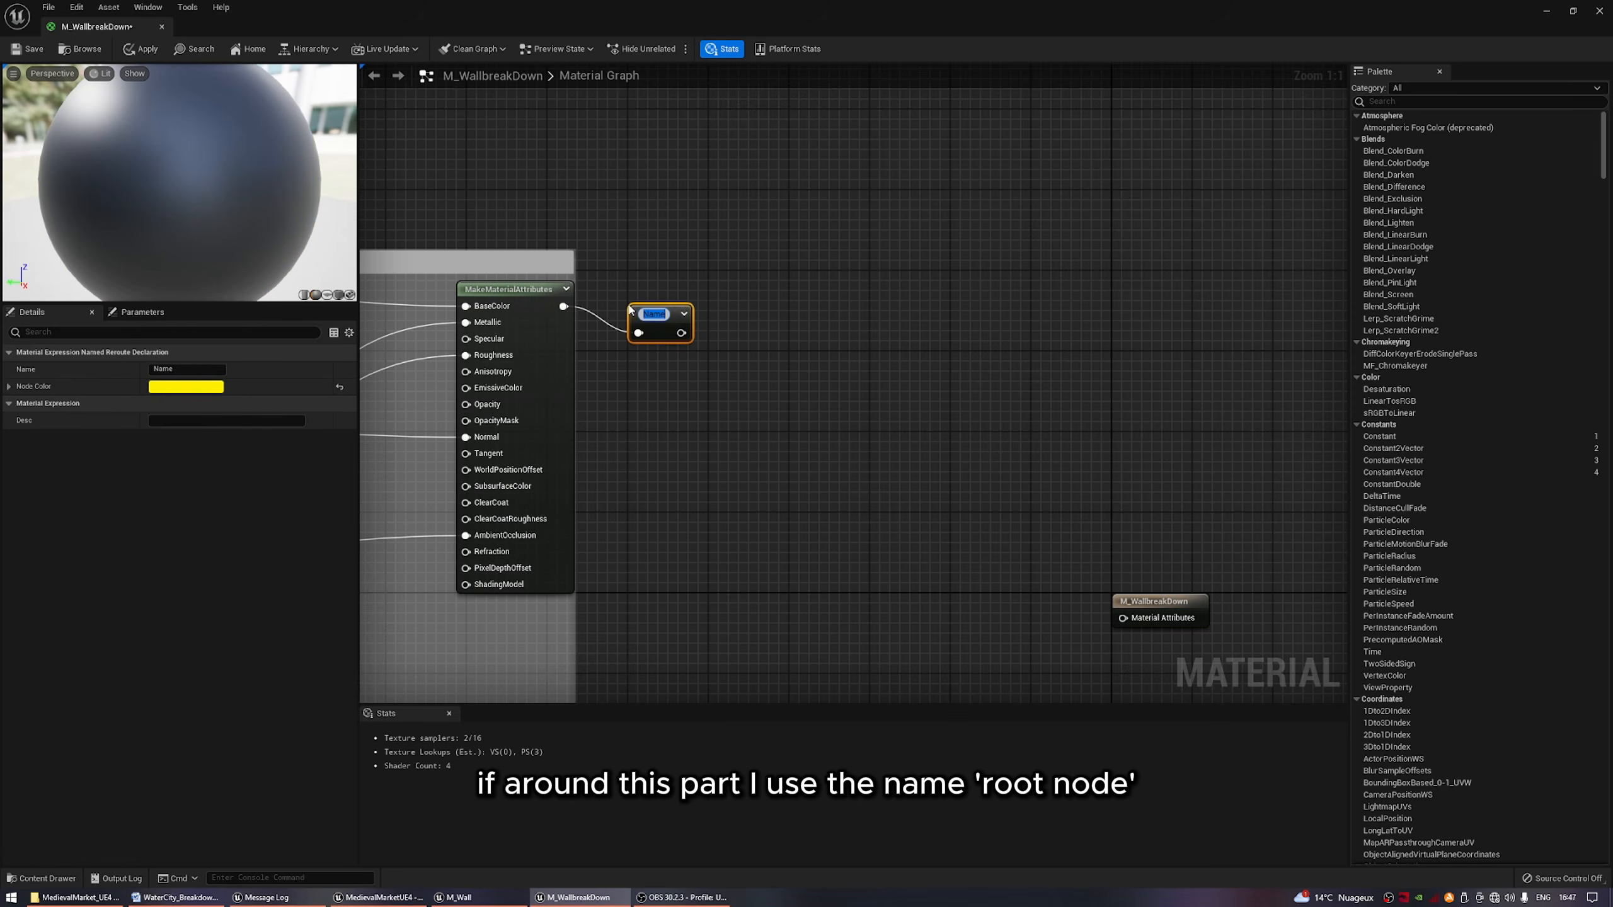
pyautogui.write('Plast')
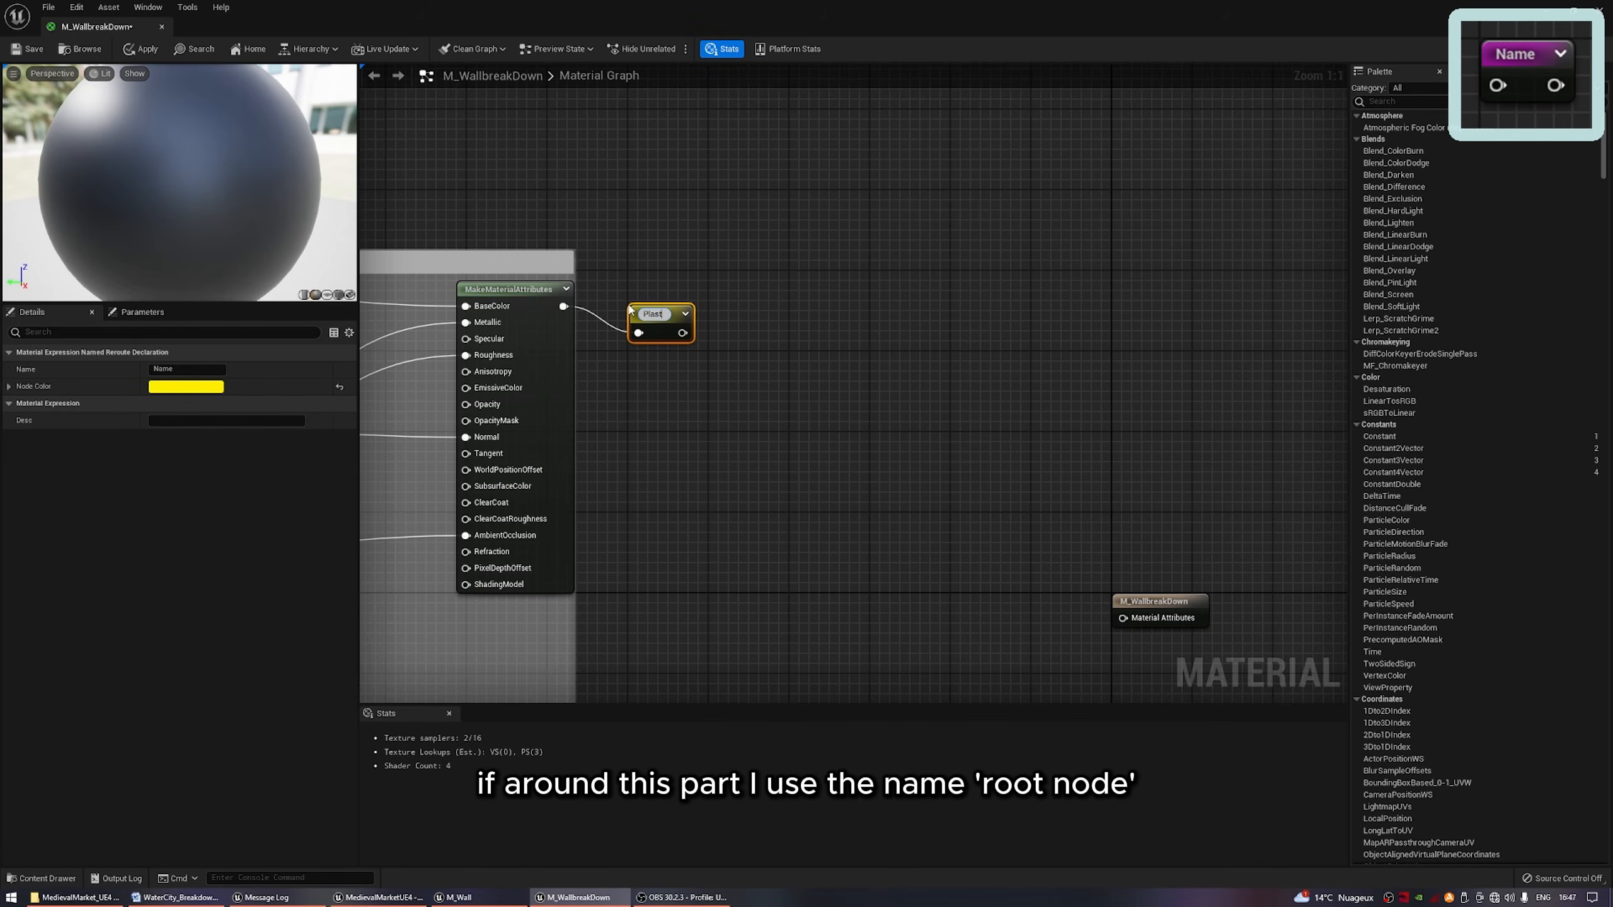
pyautogui.write('er')
pyautogui.press('Return')
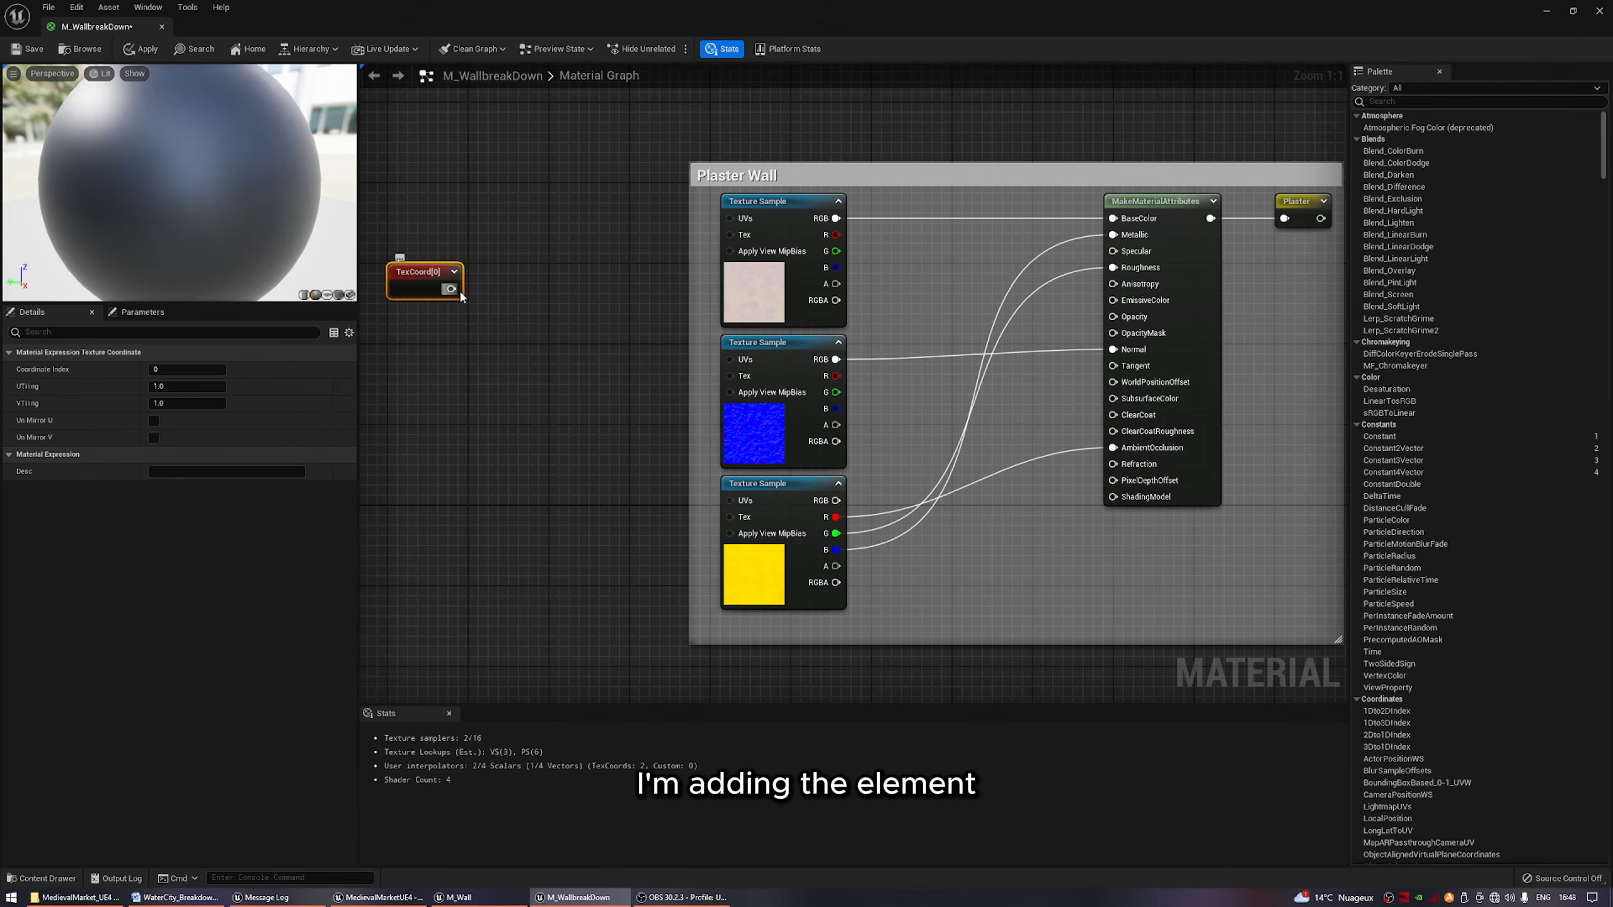
# Add a Multiply node after the TexCoord node and promote its B input to a scalar parameter.
pyautogui.moveTo(459, 292); pyautogui.dragTo(522, 280)
pyautogui.write('multi')
pyautogui.press('Return')
pyautogui.rightClick(530, 305)
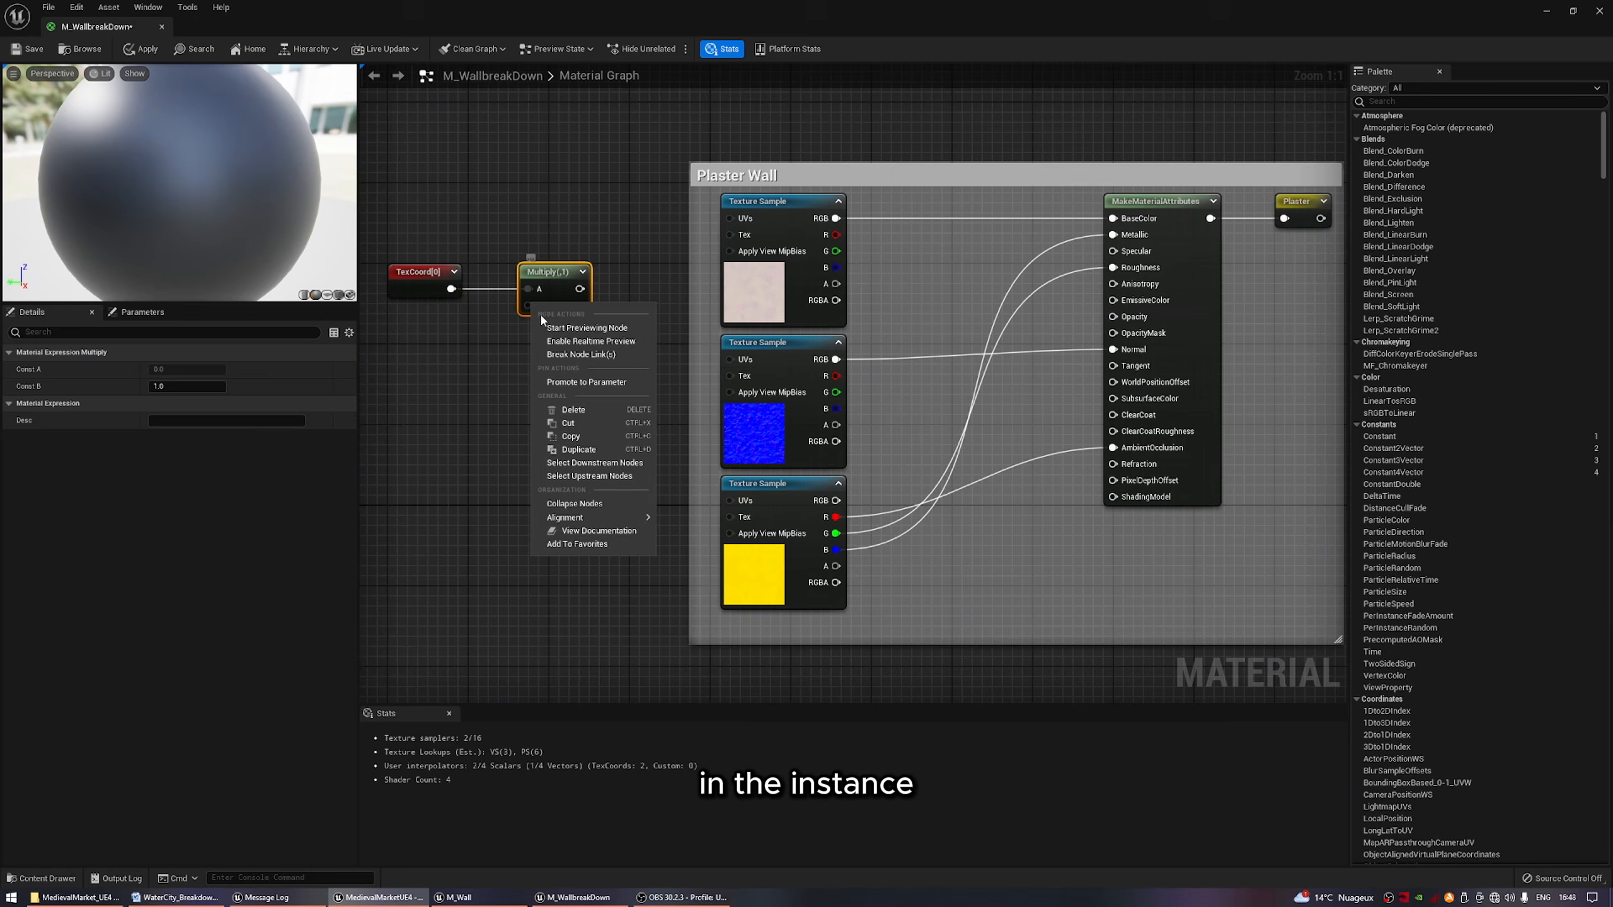
pyautogui.click(582, 383)
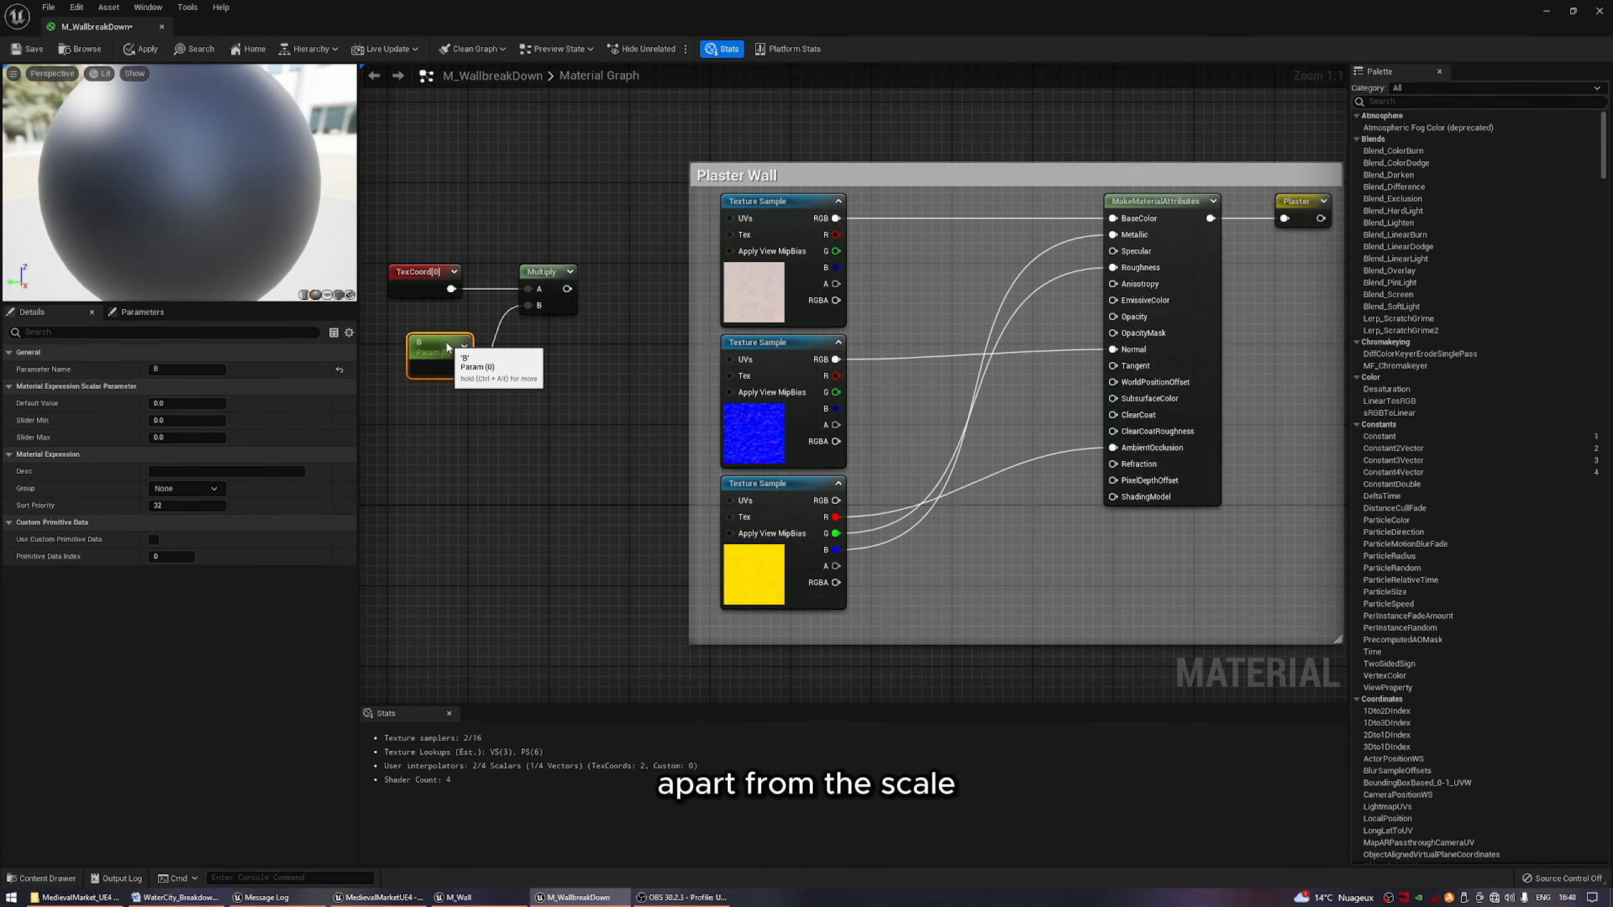
# Name the scalar parameter feeding the Multiply node UV_Scale and set its default value to 1.
pyautogui.moveTo(448, 347); pyautogui.dragTo(437, 348)
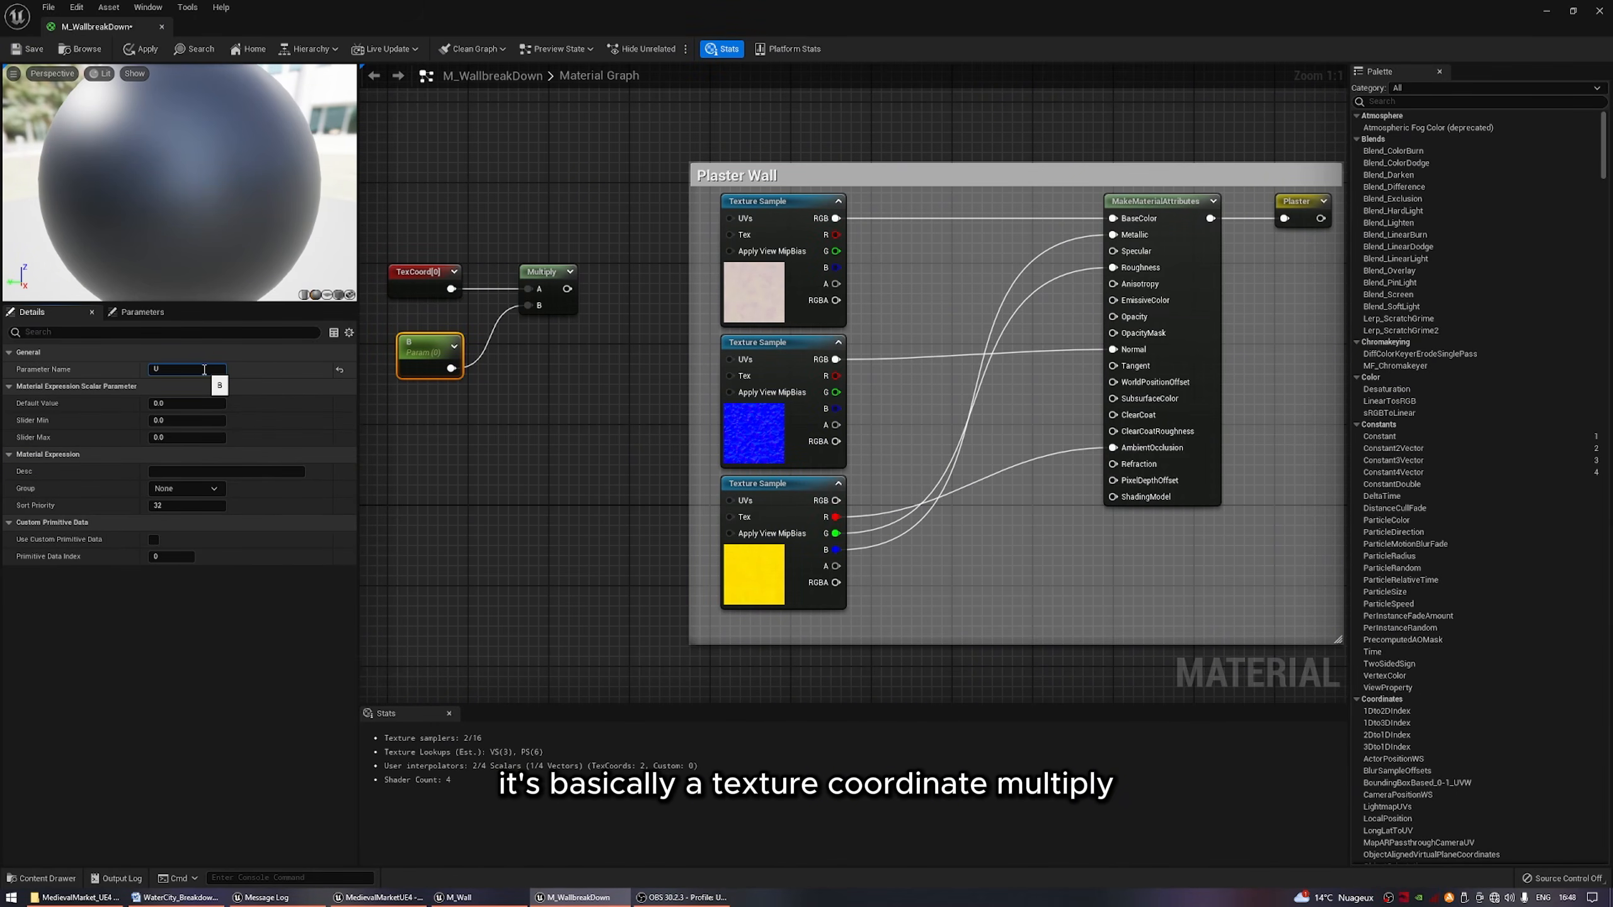
pyautogui.click(193, 403)
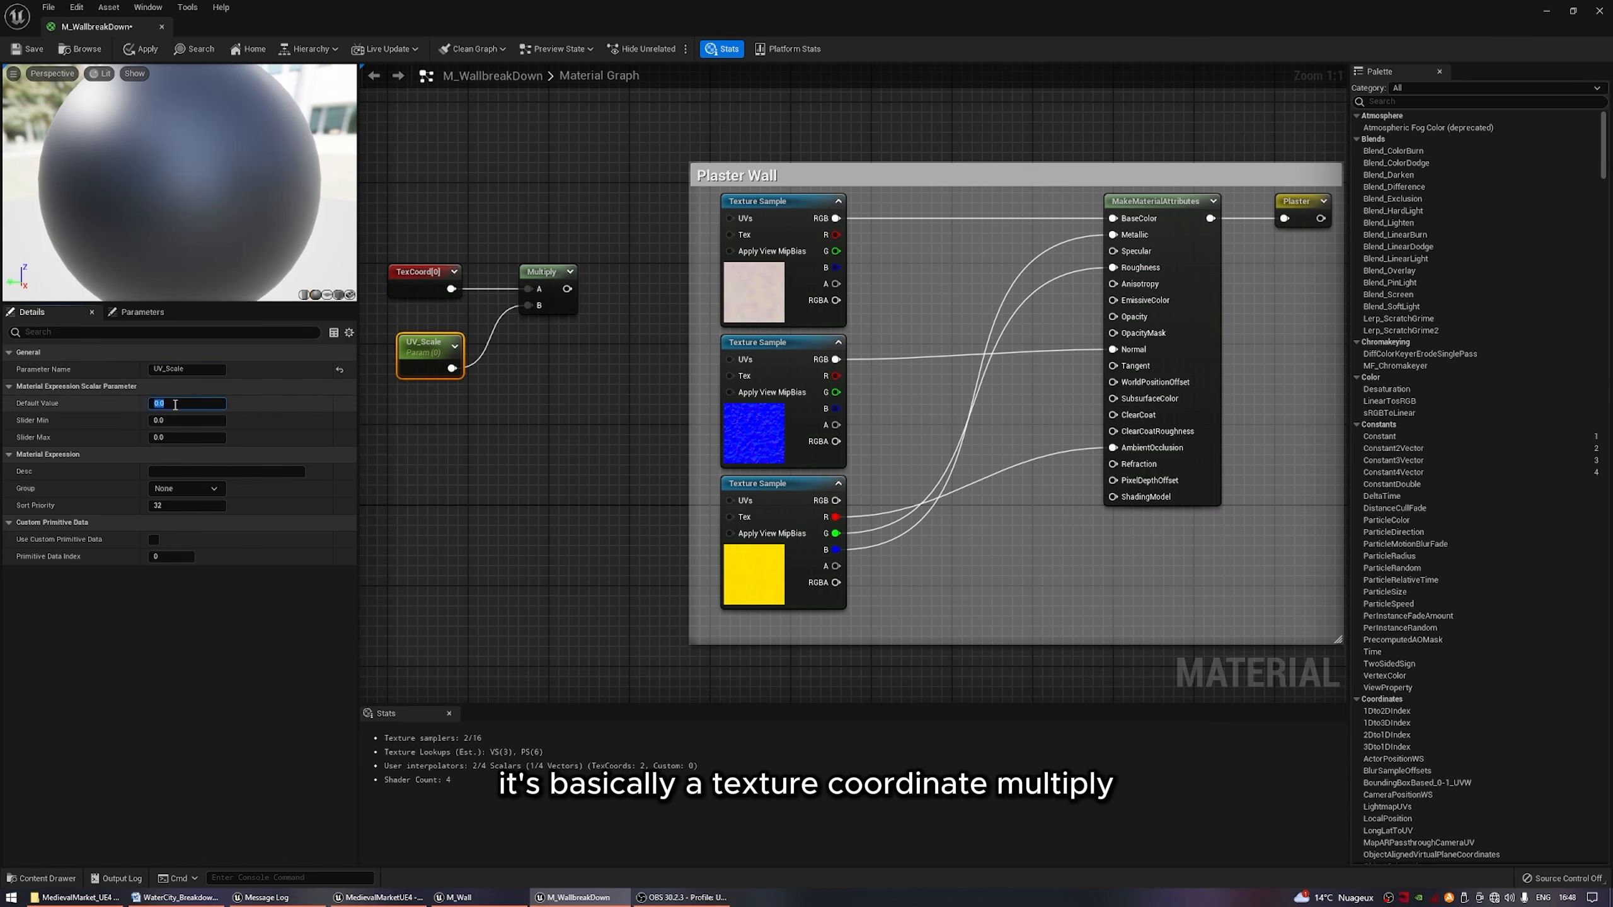
pyautogui.write('1')
pyautogui.press('Return')
# Connect the UV-scaling Multiply output to the UVs of all three Plaster Wall texture samples.
pyautogui.moveTo(729, 218); pyautogui.dragTo(568, 289)
pyautogui.moveTo(568, 289); pyautogui.dragTo(743, 365)
pyautogui.moveTo(568, 289); pyautogui.dragTo(737, 502)
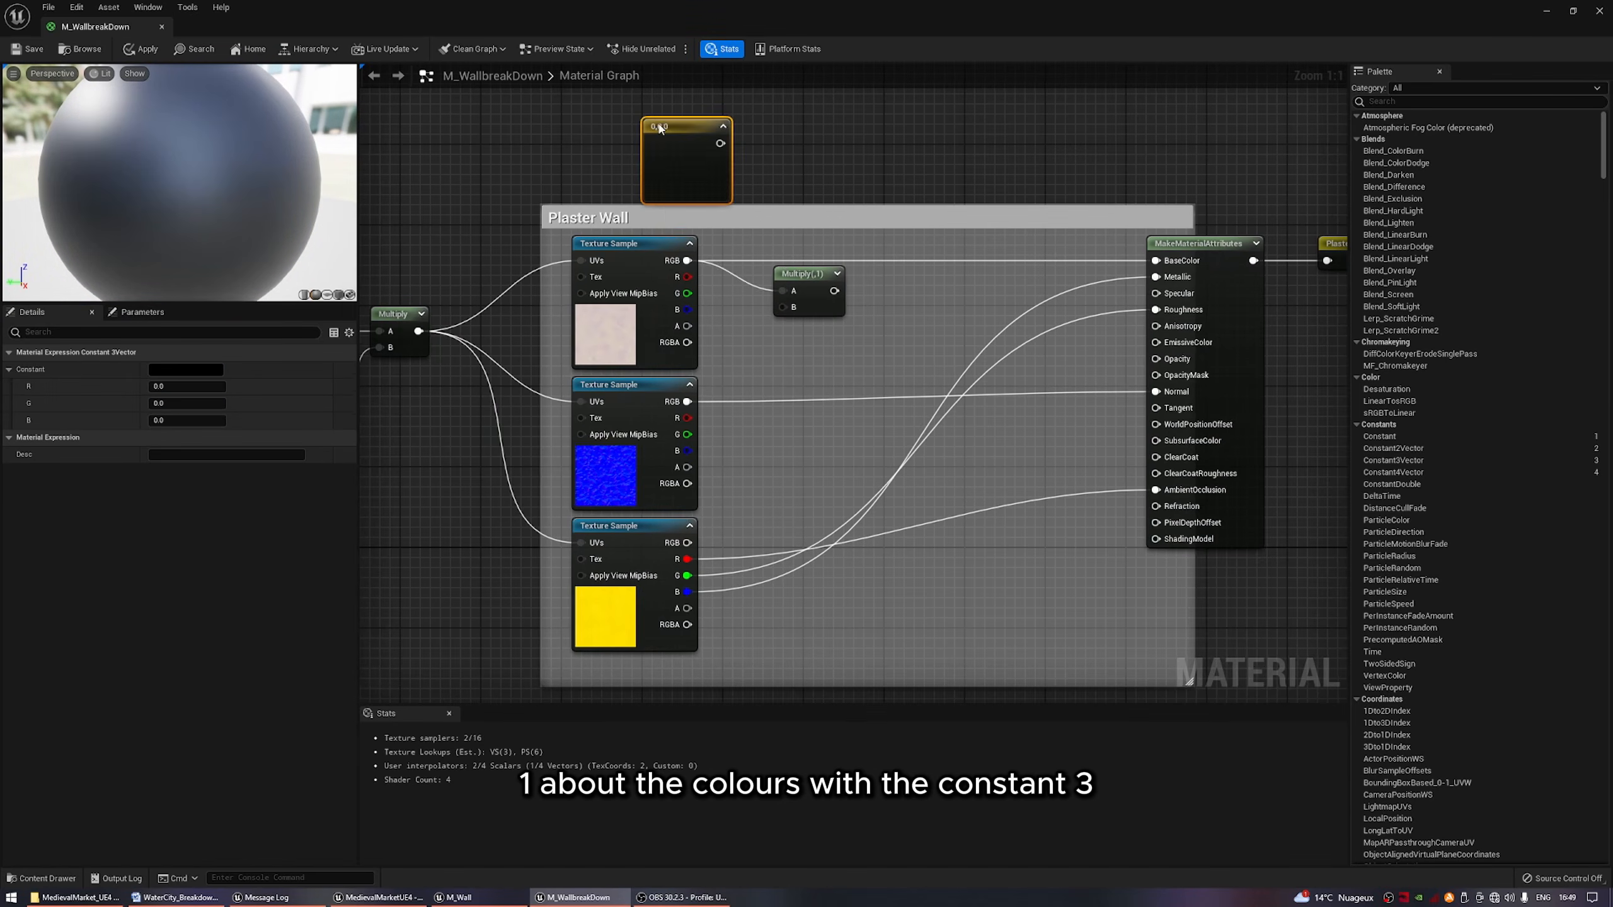
# Multiply the plaster color texture's RGB by a vector parameter named Plaster - Color Correction, and align the Multiply node beside the texture.
pyautogui.rightClick(660, 129)
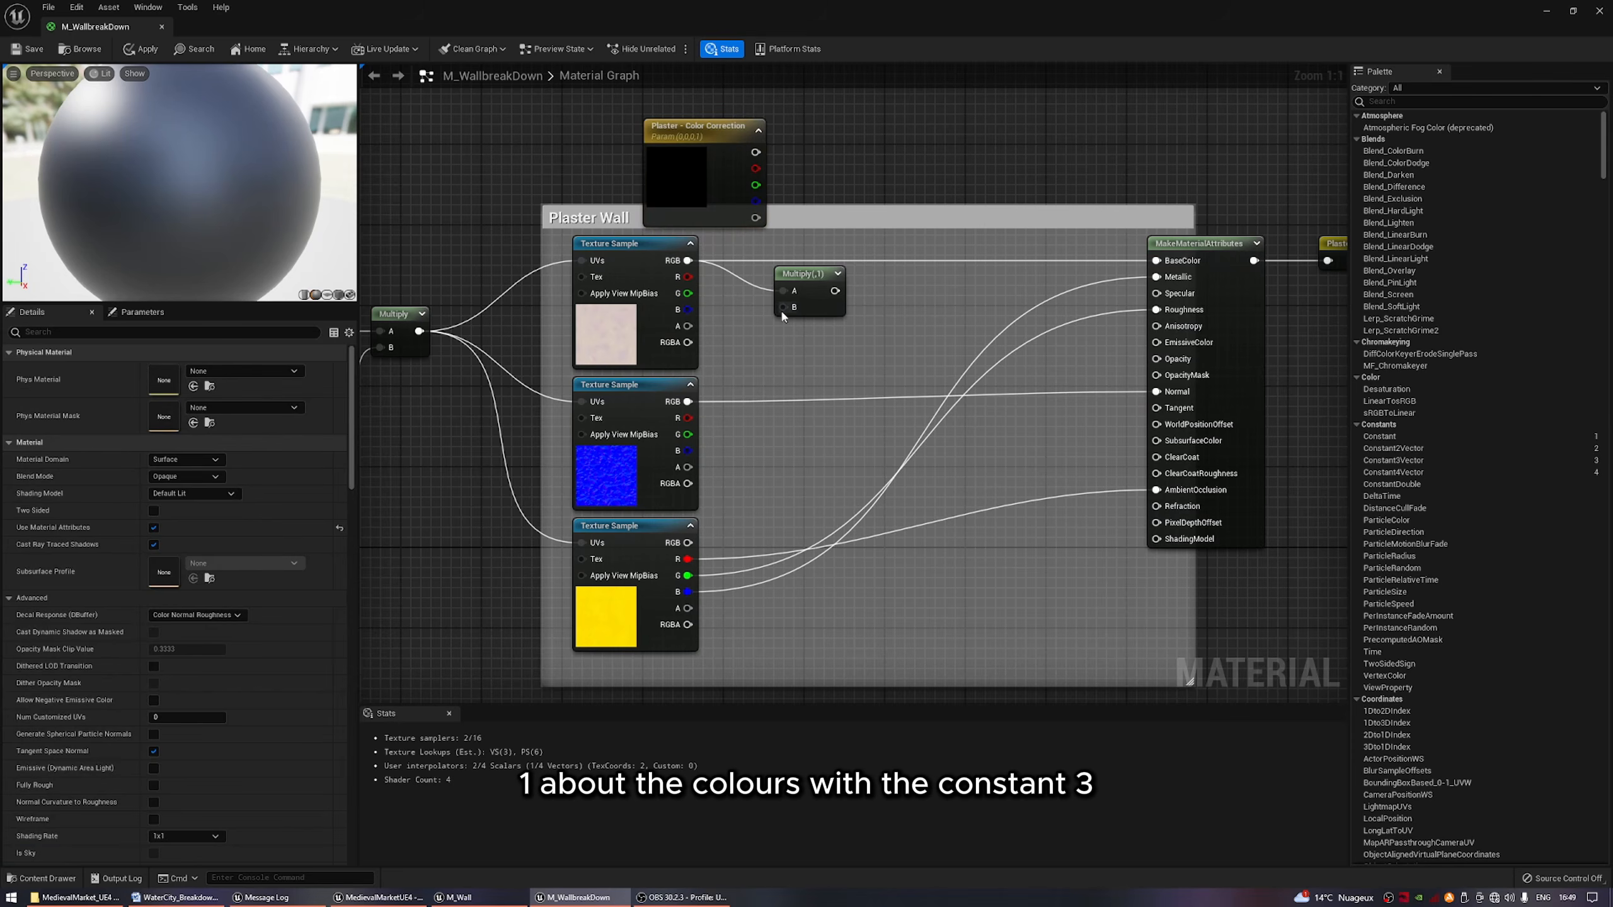
pyautogui.moveTo(783, 307); pyautogui.dragTo(756, 152)
pyautogui.moveTo(807, 274); pyautogui.dragTo(830, 255)
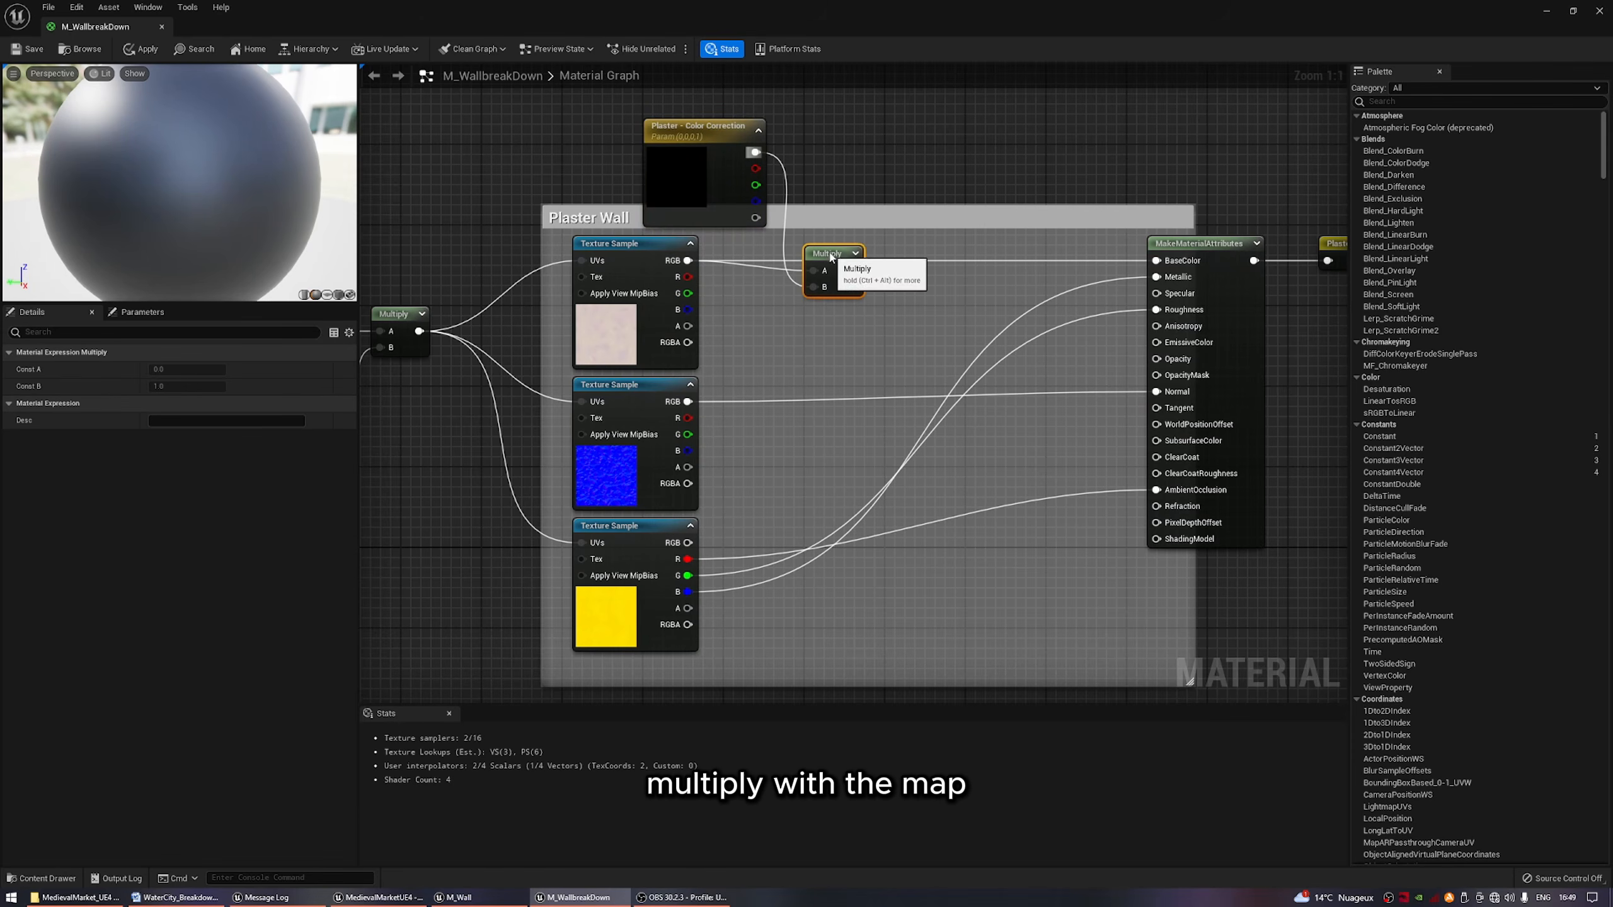
# Insert a Desaturation node between the color Multiply and BaseColor, and feed its Fraction from a OneMinus node.
pyautogui.moveTo(1156, 260); pyautogui.dragTo(974, 260)
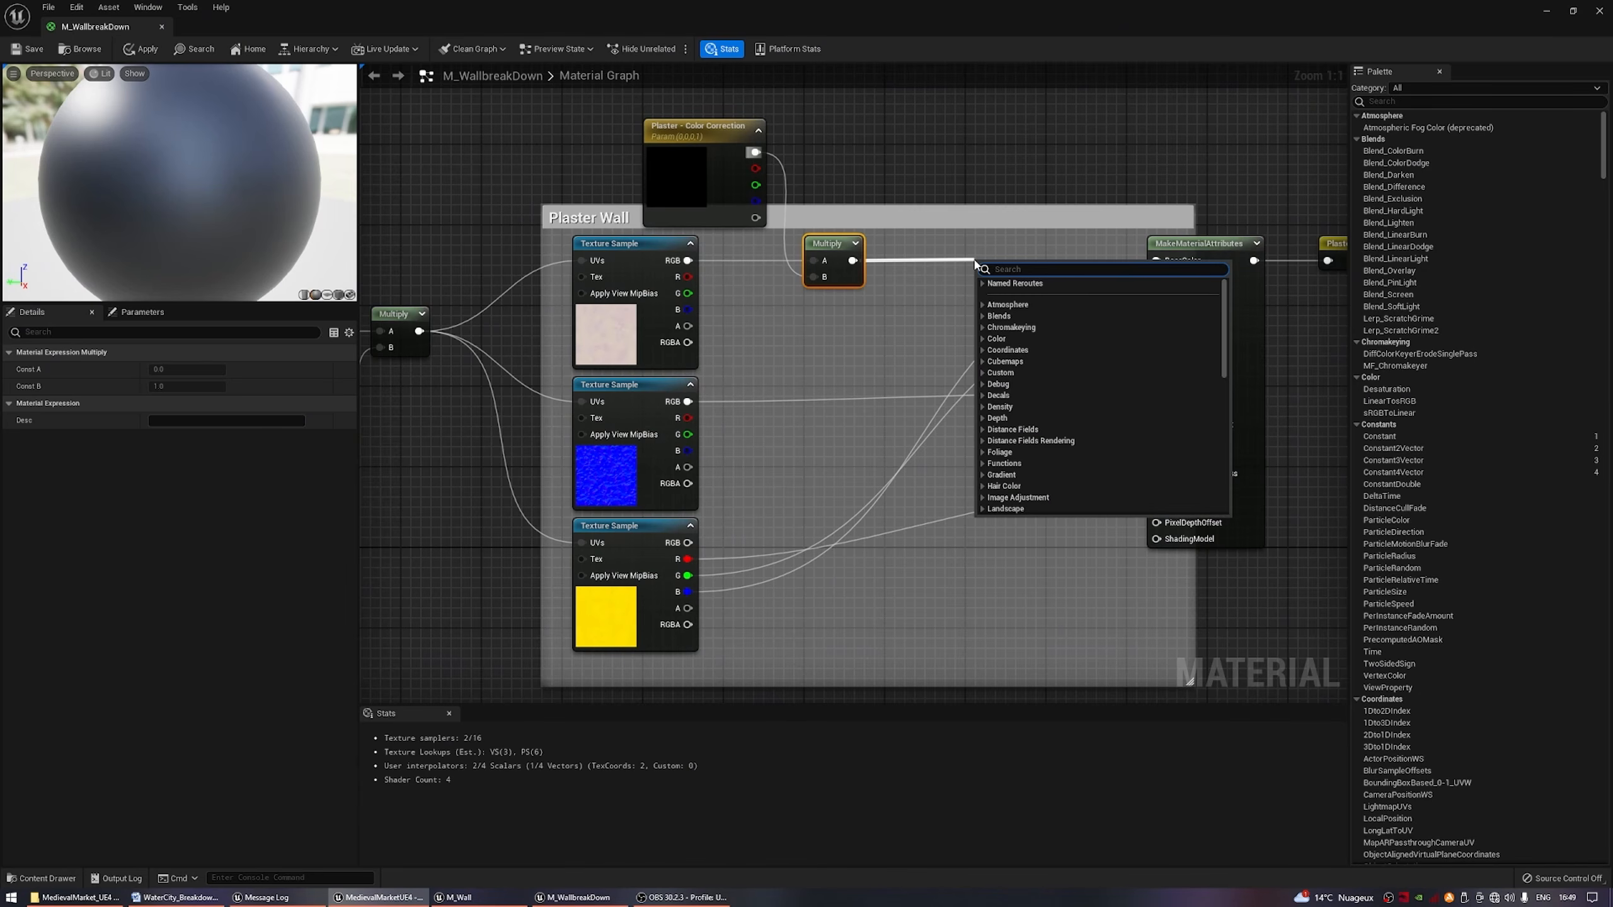
pyautogui.write('desat')
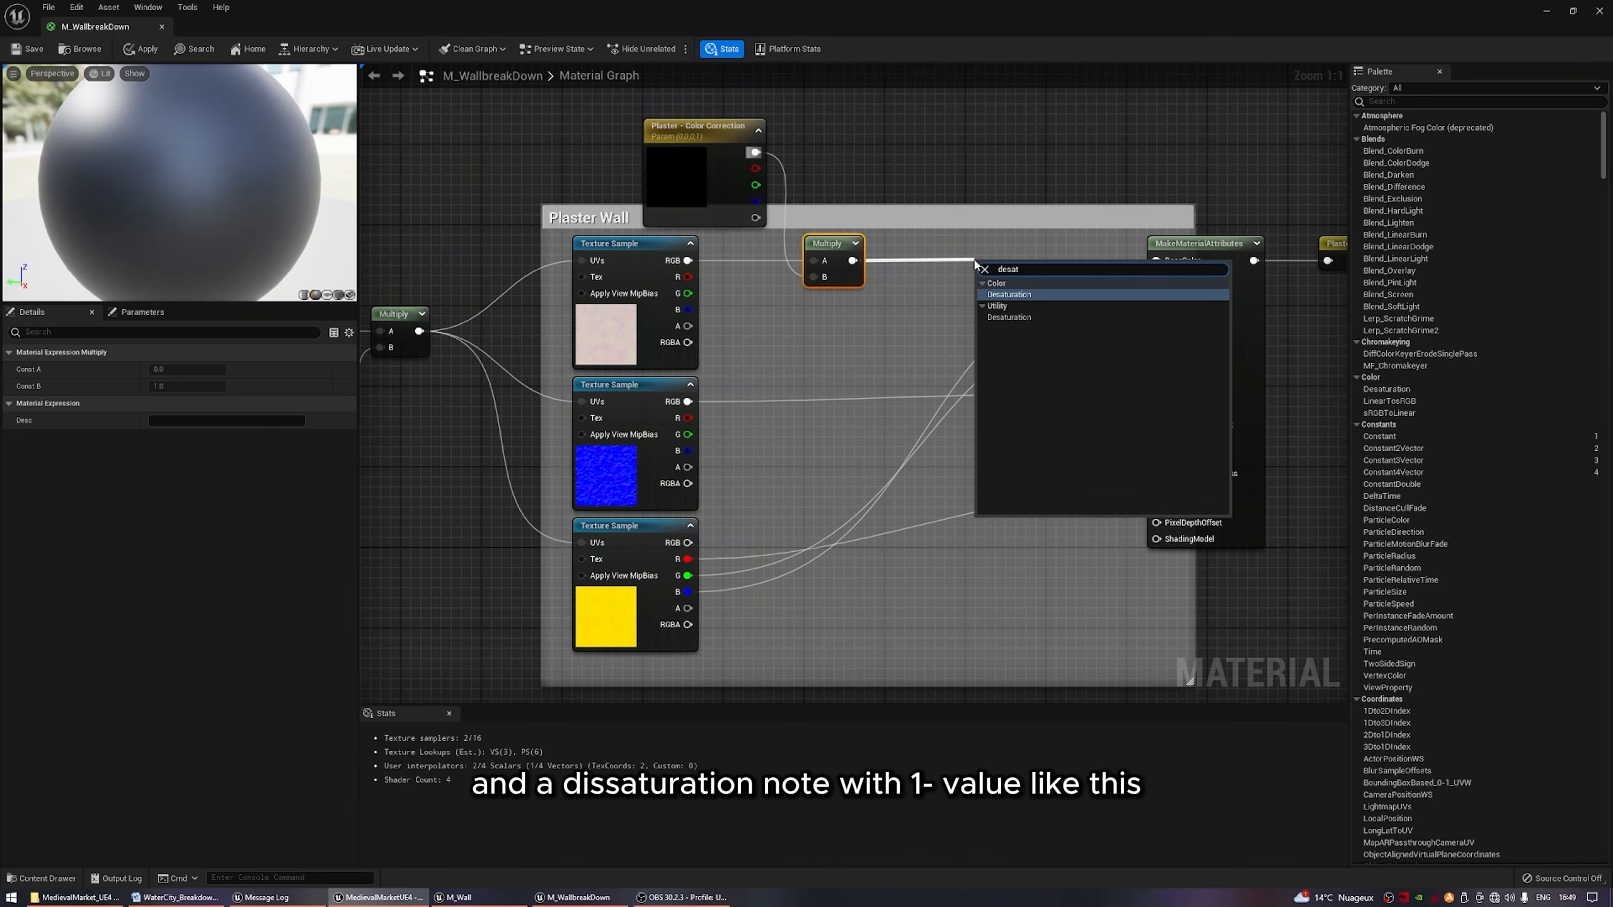
pyautogui.press('Return')
pyautogui.moveTo(1012, 274); pyautogui.dragTo(918, 175)
pyautogui.write('one')
pyautogui.press('Return')
pyautogui.moveTo(916, 132); pyautogui.dragTo(964, 220, button='right')
# Promote the OneMinus input of the desaturation to a scalar parameter named Plaster - Saturation.
pyautogui.rightClick(951, 277)
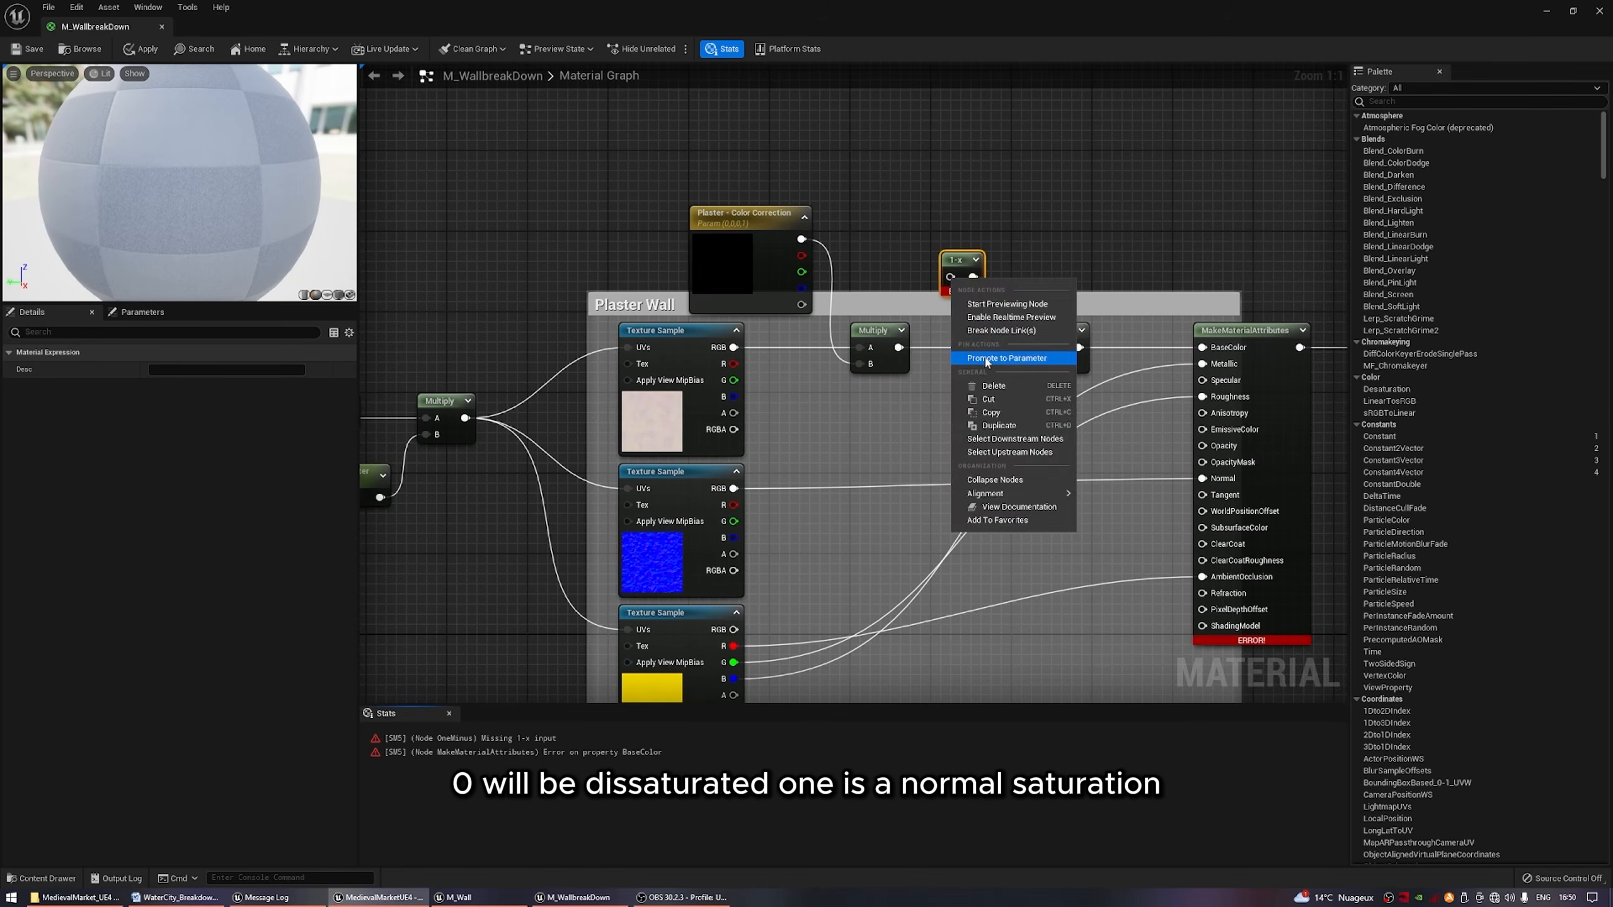
pyautogui.click(1006, 358)
pyautogui.write('Sa')
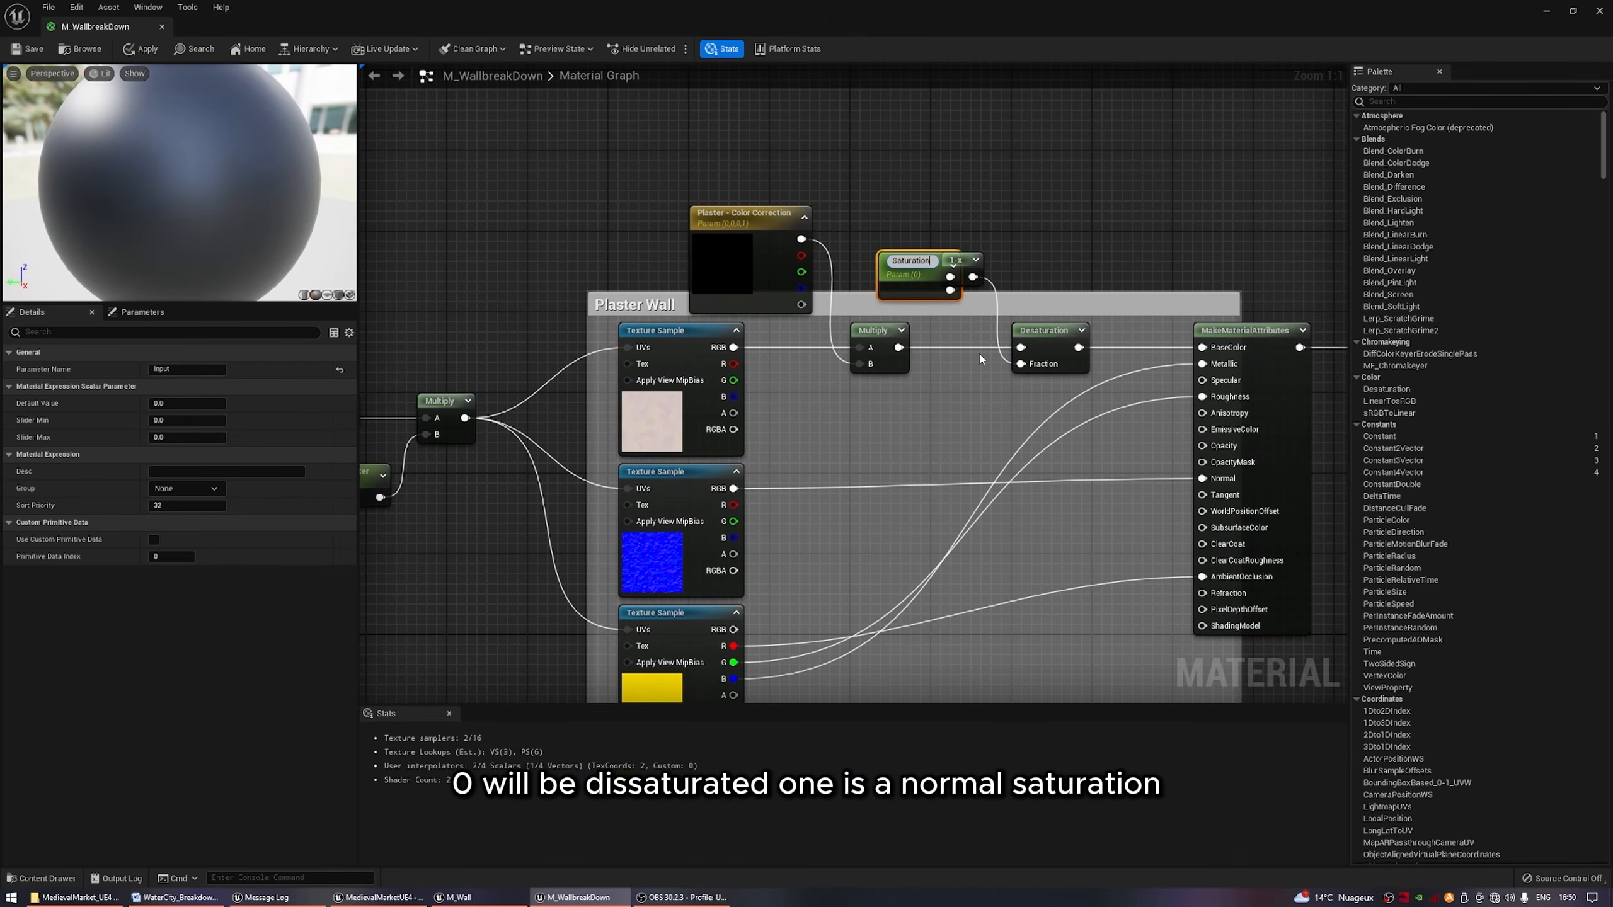
pyautogui.write('turation')
pyautogui.press('Home')
pyautogui.write('P')
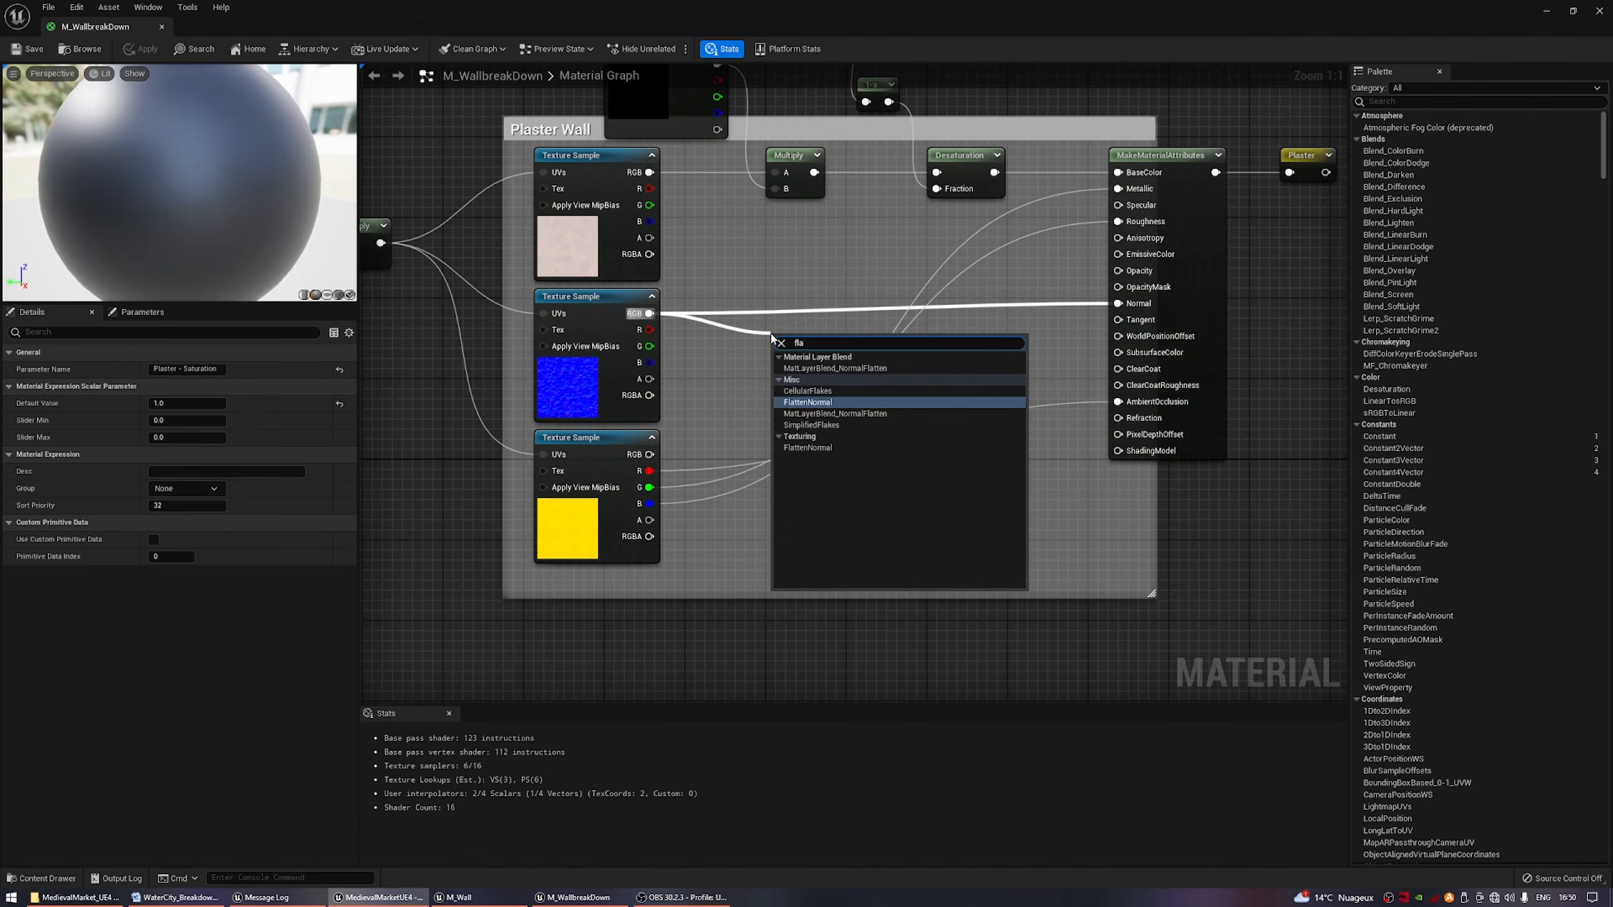
pyautogui.press('Return')
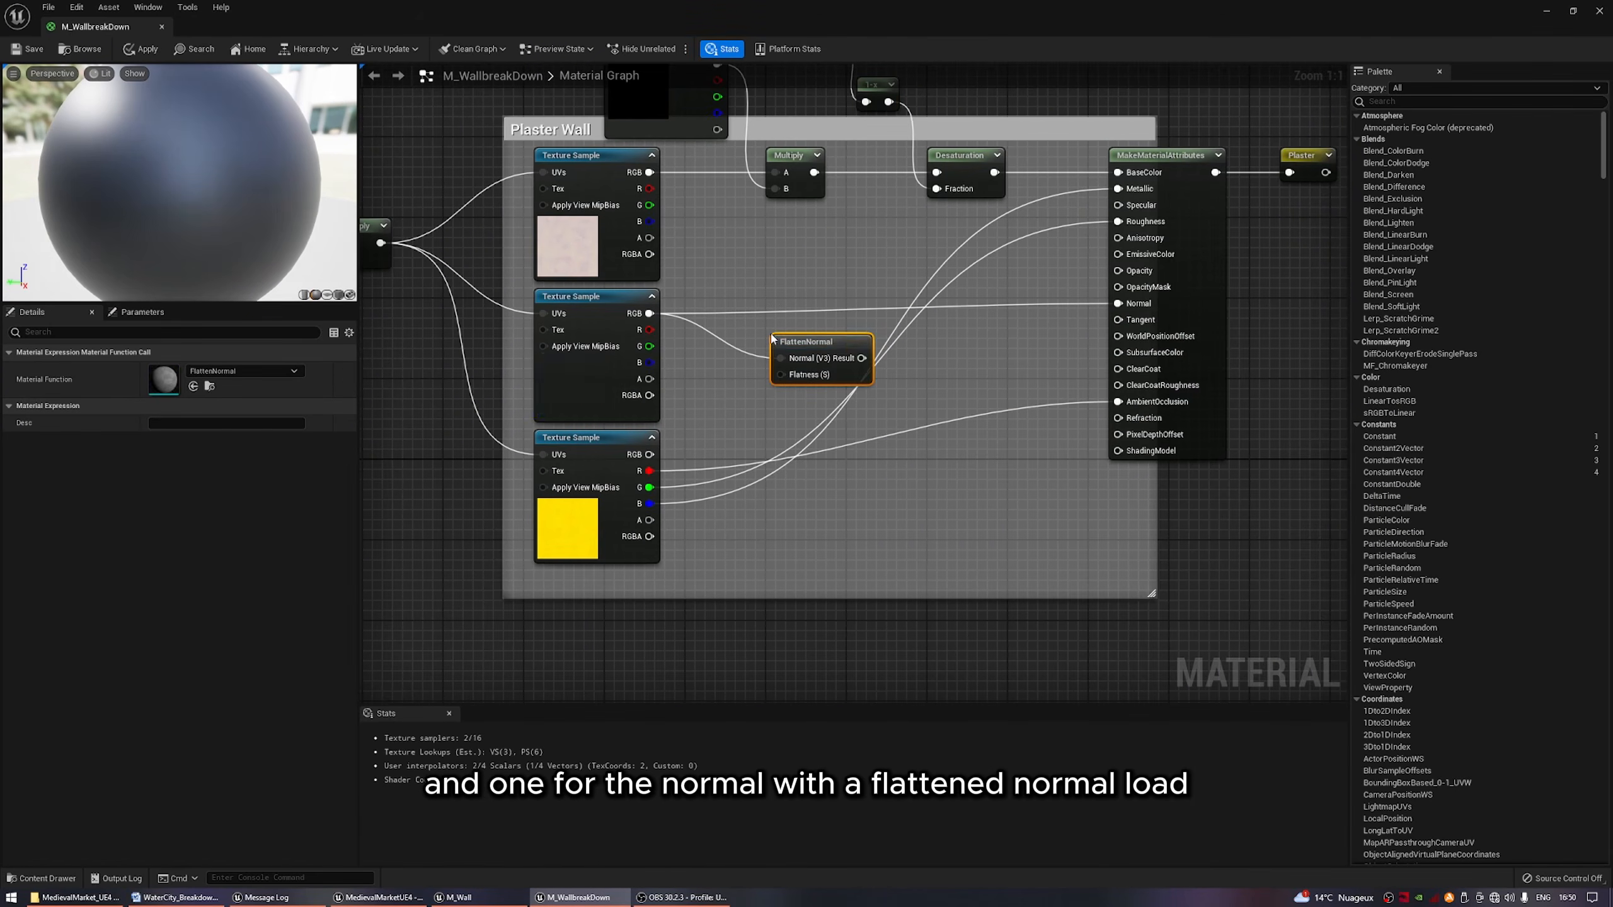
# Route the plaster normal texture through a FlattenNormal node into Normal, with a OneMinus node feeding Flatness.
pyautogui.moveTo(862, 358)
pyautogui.mouseDown()
pyautogui.moveTo(1118, 305)
pyautogui.moveTo(912, 303)
pyautogui.moveTo(969, 336)
pyautogui.moveTo(895, 380)
pyautogui.moveTo(888, 347)
pyautogui.mouseUp()
pyautogui.write('one')
pyautogui.press('Return')
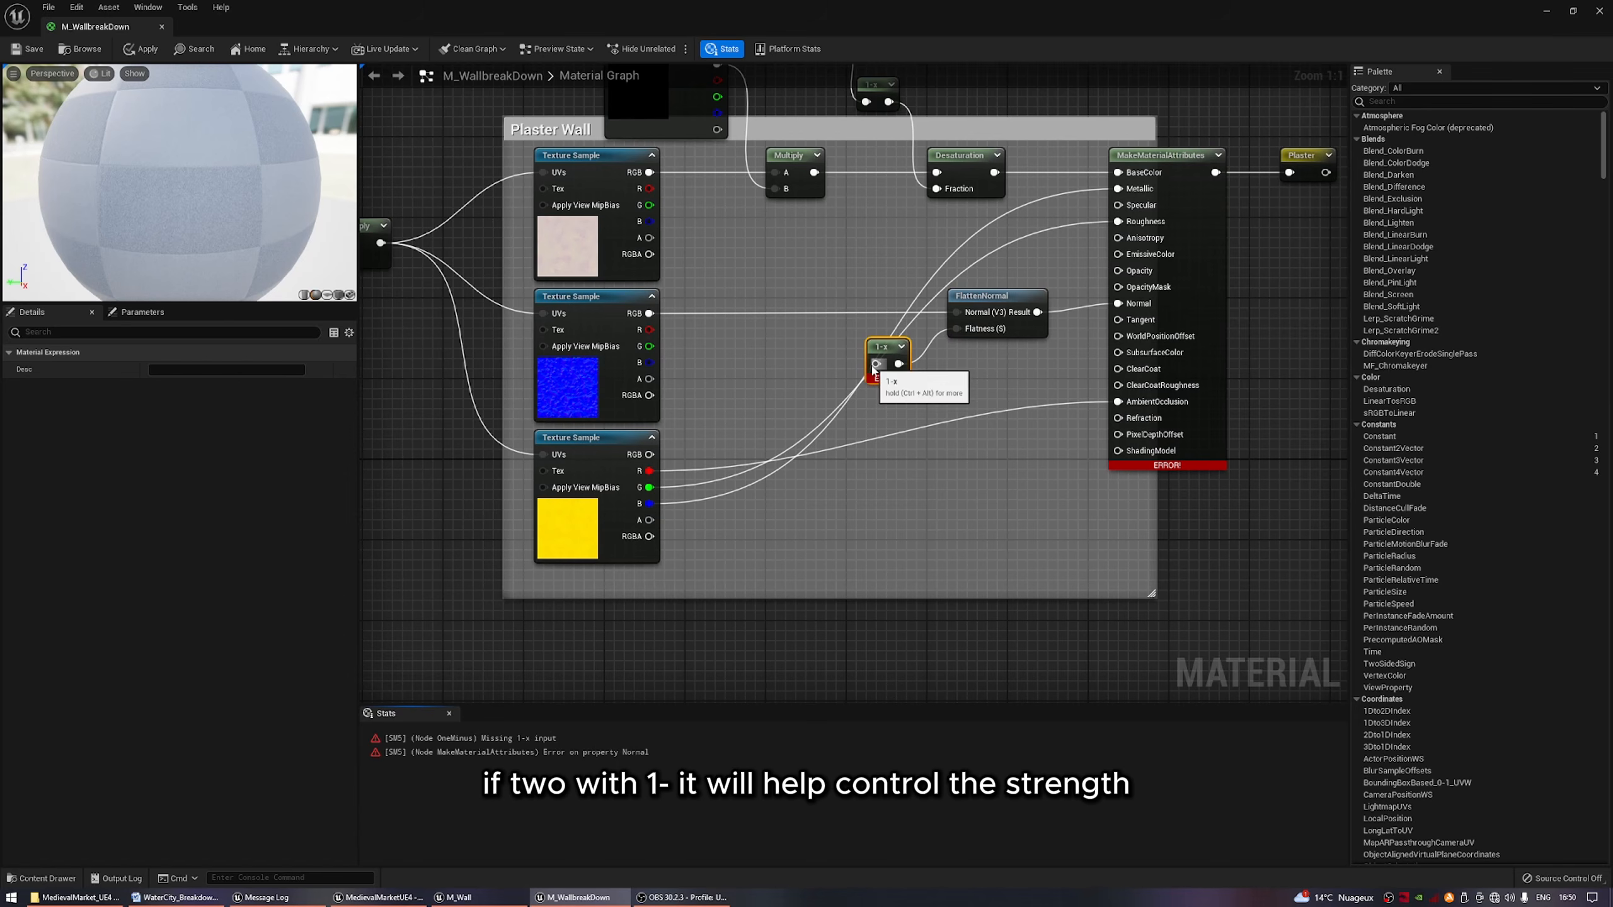
# Promote the OneMinus input for Flatness to a parameter named Plaster - Normal Strenght and set its default value to 1.
pyautogui.rightClick(873, 369)
pyautogui.click(922, 449)
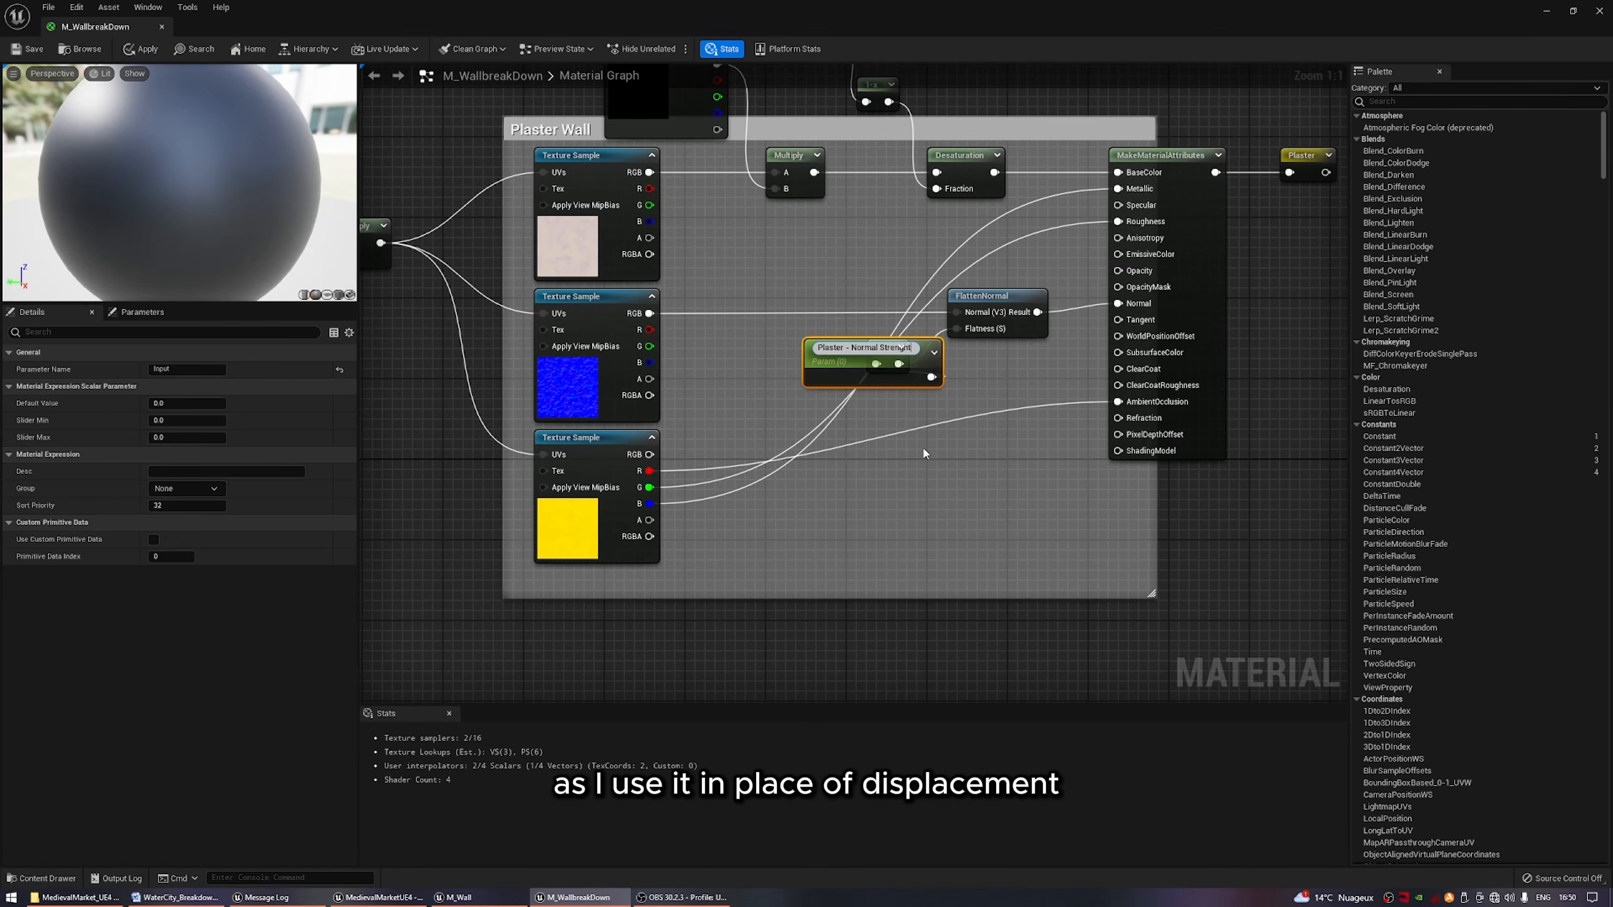
pyautogui.press('Return')
pyautogui.moveTo(848, 345); pyautogui.dragTo(761, 332)
pyautogui.click(216, 403)
pyautogui.write('1')
pyautogui.press('Return')
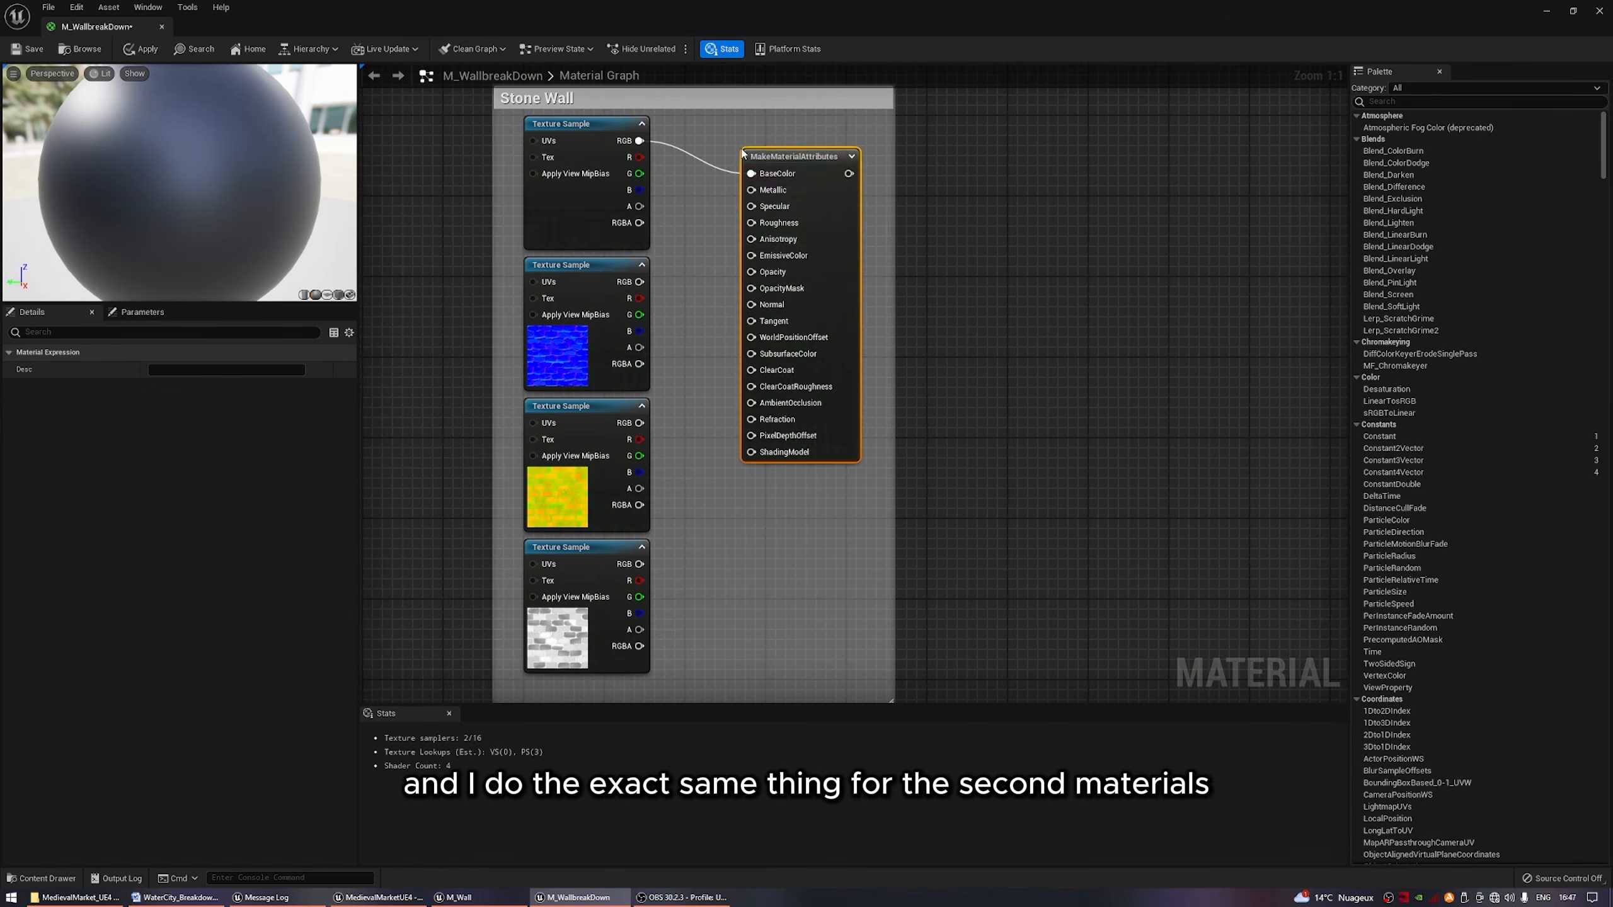
# Connect the Stone Wall normal texture to Normal, and the packed texture's R, G and B to AmbientOcclusion, Roughness and Metallic.
pyautogui.moveTo(793, 156); pyautogui.dragTo(943, 122)
pyautogui.moveTo(640, 281); pyautogui.dragTo(896, 272)
pyautogui.moveTo(639, 440); pyautogui.dragTo(918, 371)
pyautogui.moveTo(896, 157); pyautogui.dragTo(639, 472)
pyautogui.moveTo(640, 455); pyautogui.dragTo(896, 191)
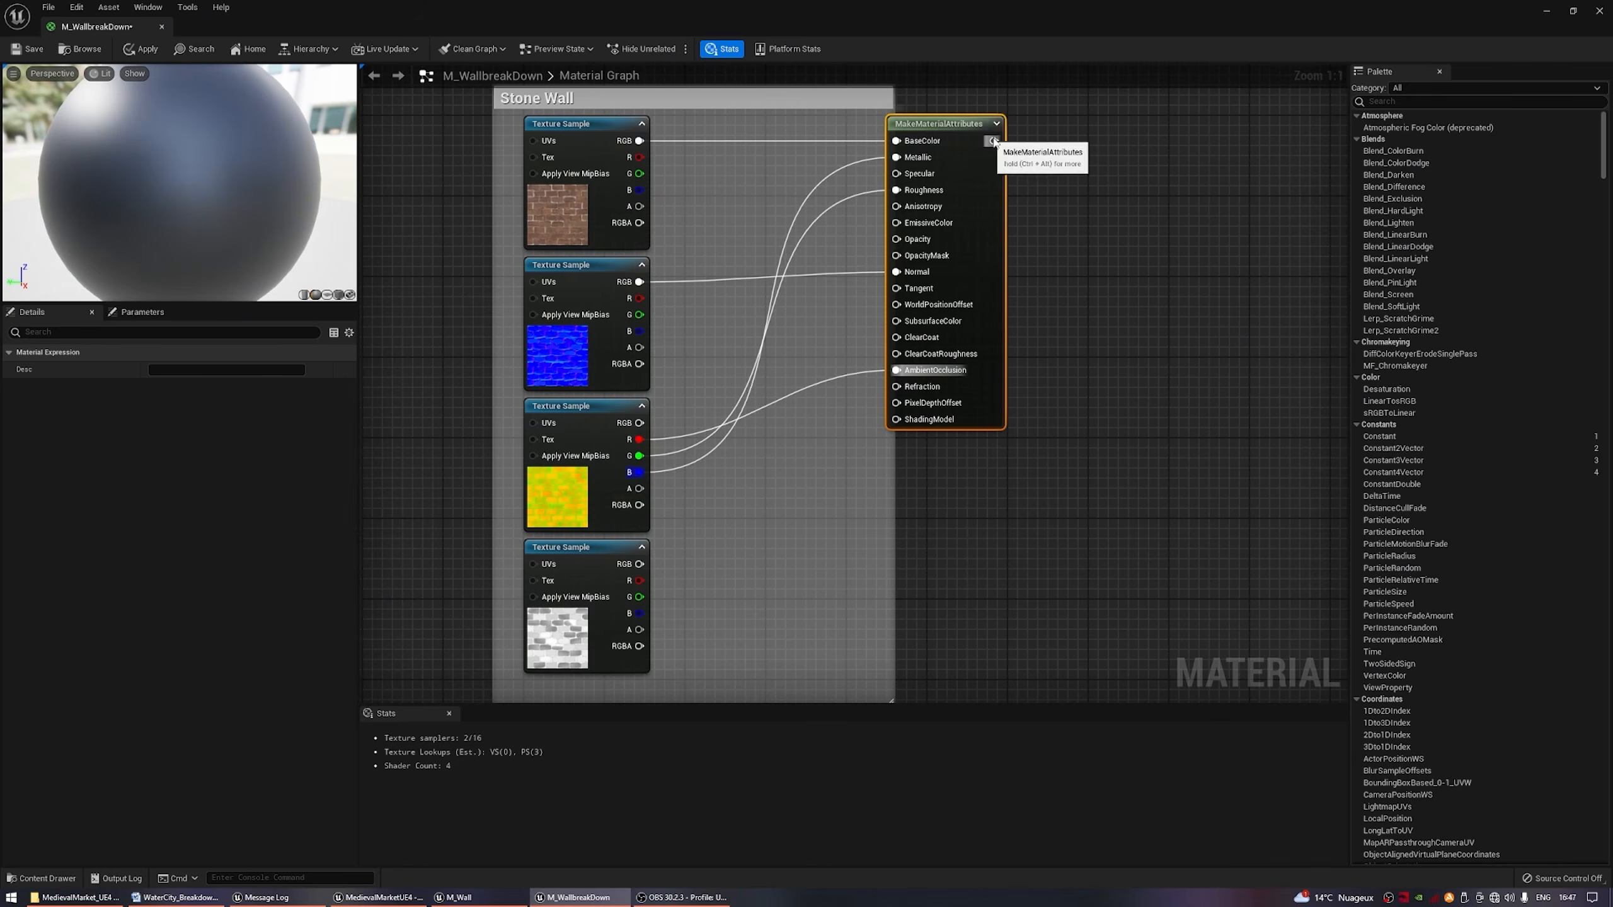
# Add a named reroute declaration called Stone to the output of the Stone Wall MakeMaterialAttributes node.
pyautogui.moveTo(993, 141); pyautogui.dragTo(1064, 140)
pyautogui.write('na')
pyautogui.press('Return')
pyautogui.write('Stone')
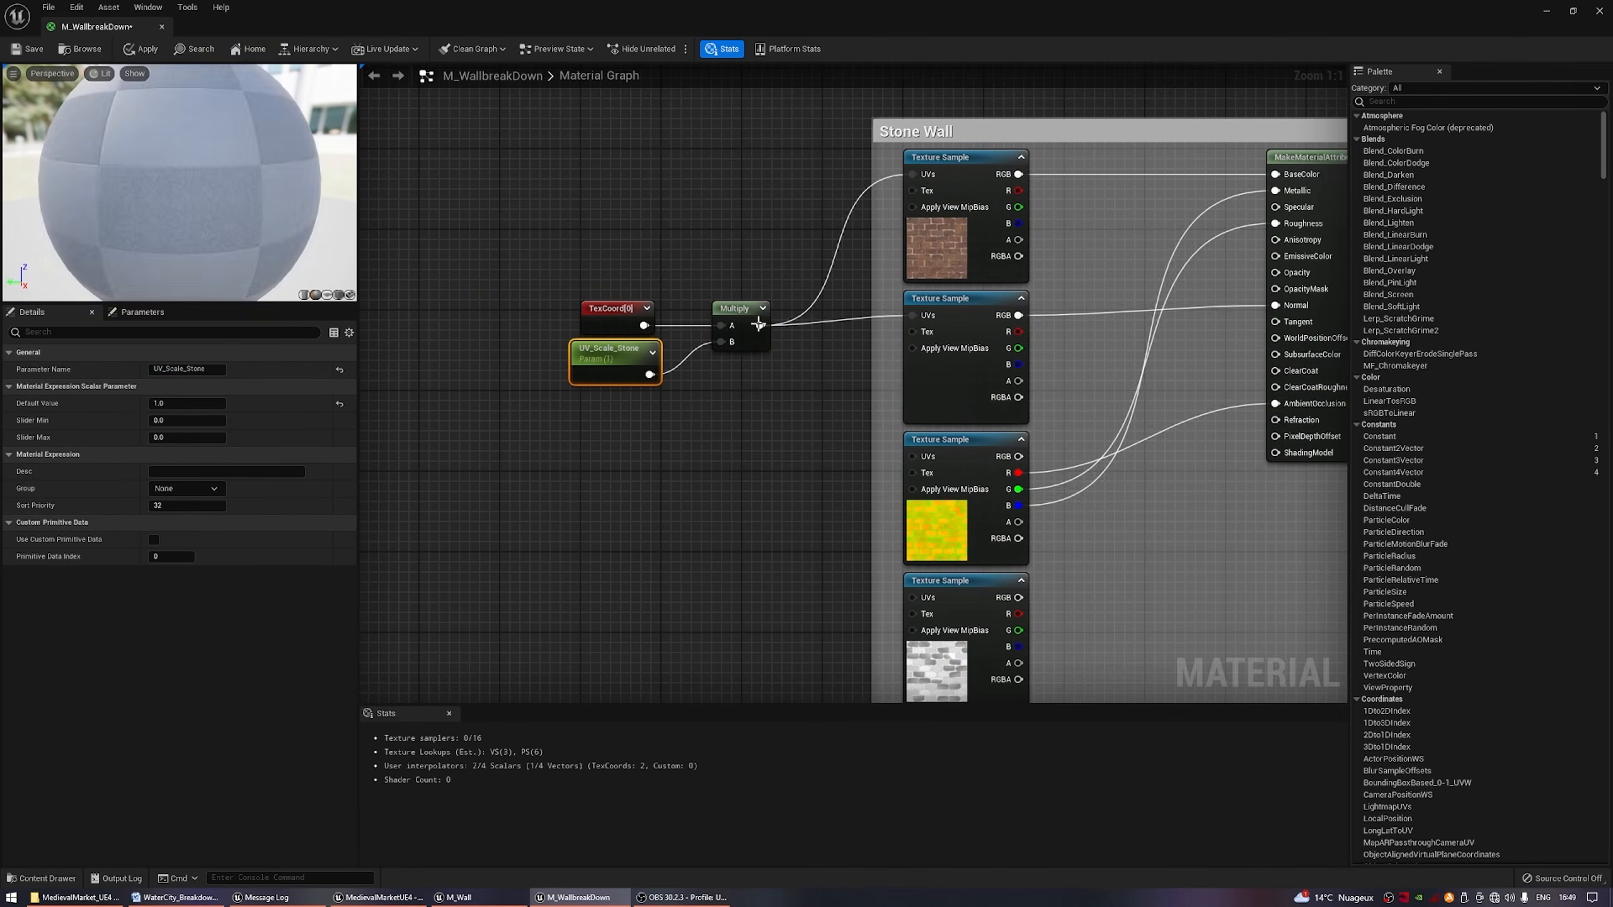
# Arrange the copied color correction, saturation and normal strength nodes around the Stone Wall group, making room before MakeMaterialAttributes.
pyautogui.moveTo(667, 242); pyautogui.dragTo(821, 483)
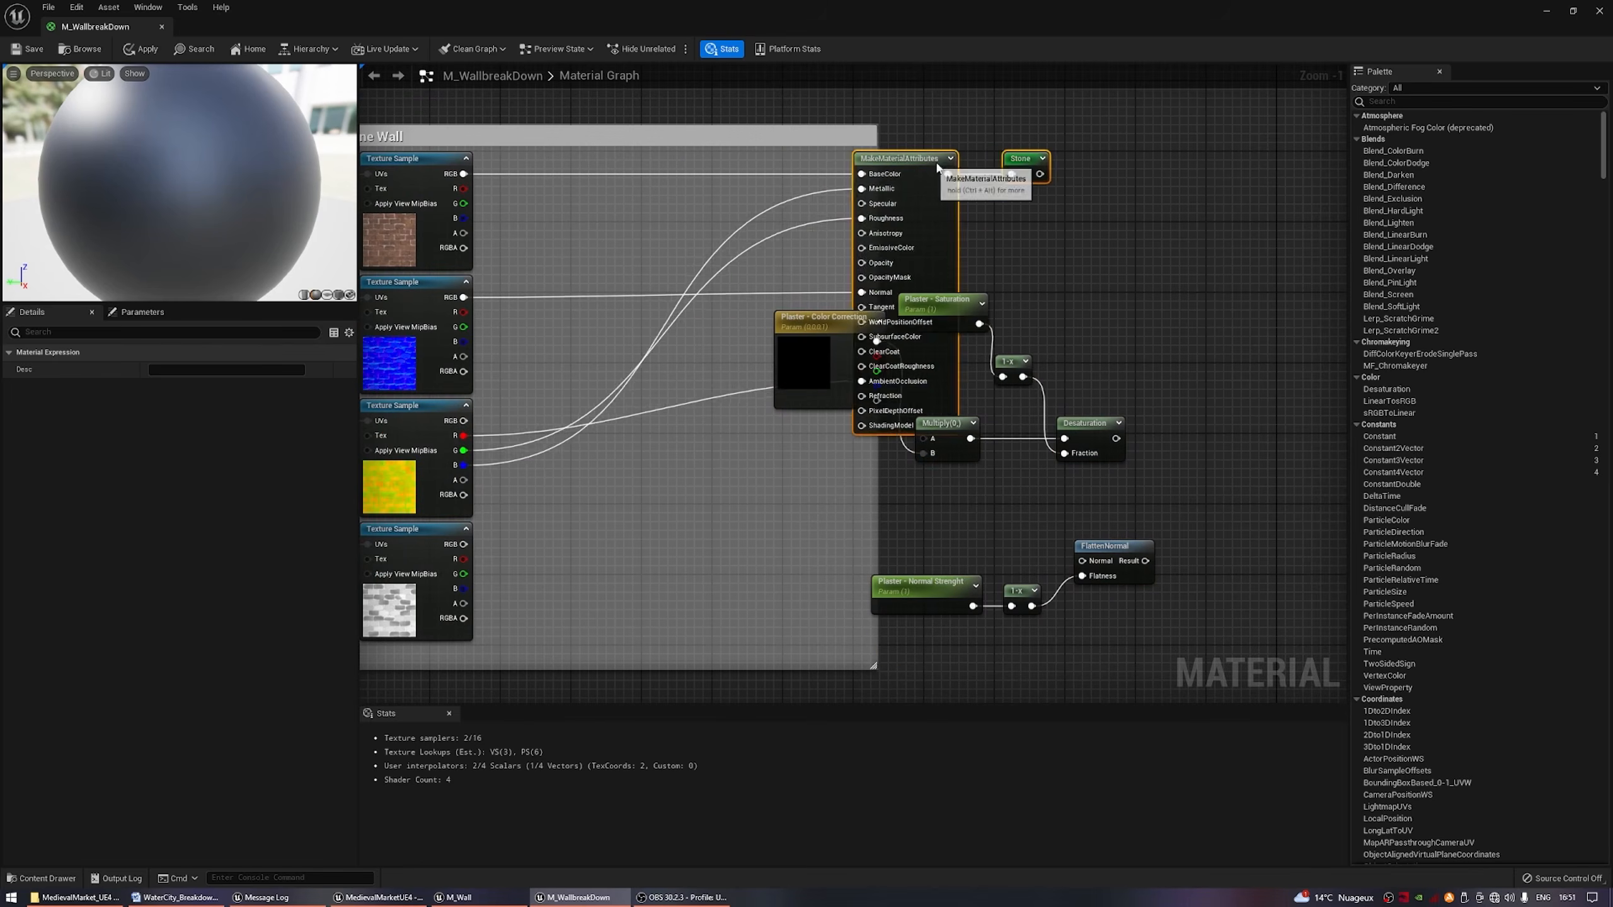
pyautogui.hotkey('ctrl', 'z')
pyautogui.moveTo(614, 293); pyautogui.dragTo(588, 260)
pyautogui.moveTo(744, 132); pyautogui.dragTo(1006, 131)
pyautogui.moveTo(699, 457); pyautogui.dragTo(839, 514, button='right')
pyautogui.moveTo(806, 400); pyautogui.dragTo(788, 174)
# Route the brick color texture's RGB through the copied Multiply and Desaturation nodes into BaseColor.
pyautogui.moveTo(607, 203); pyautogui.dragTo(767, 202)
pyautogui.moveTo(959, 203); pyautogui.dragTo(1095, 205)
pyautogui.moveTo(825, 305); pyautogui.dragTo(890, 435, button='right')
# Rename the copied color parameter in the Stone Wall group to Stone - Color Correction.
pyautogui.click(734, 222)
pyautogui.moveTo(175, 369); pyautogui.dragTo(130, 367)
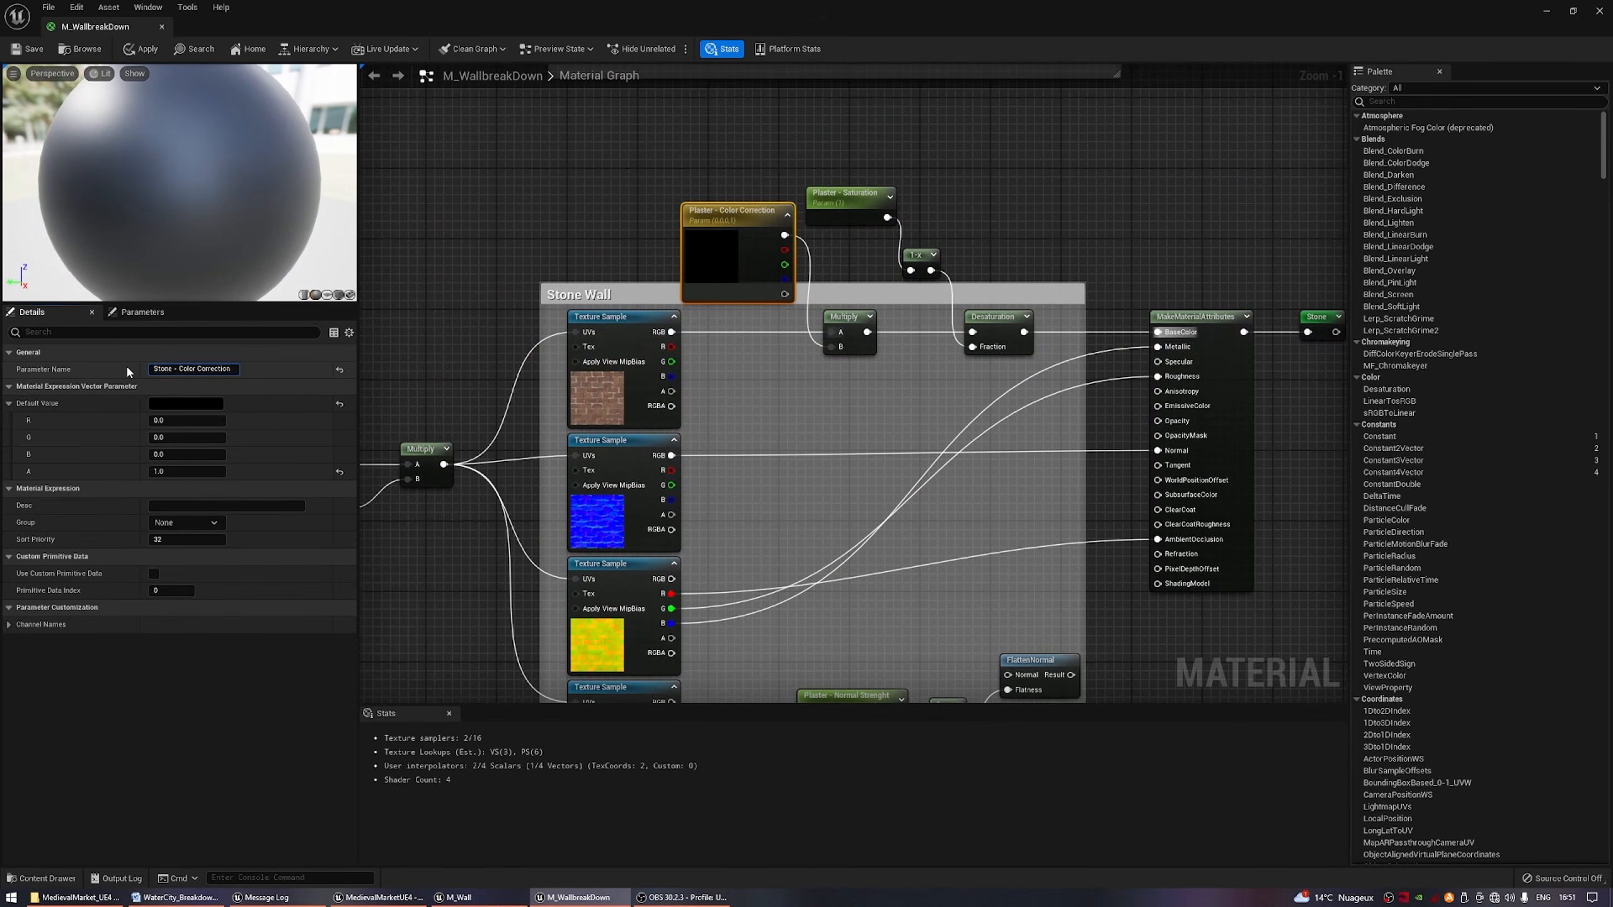
pyautogui.press('Return')
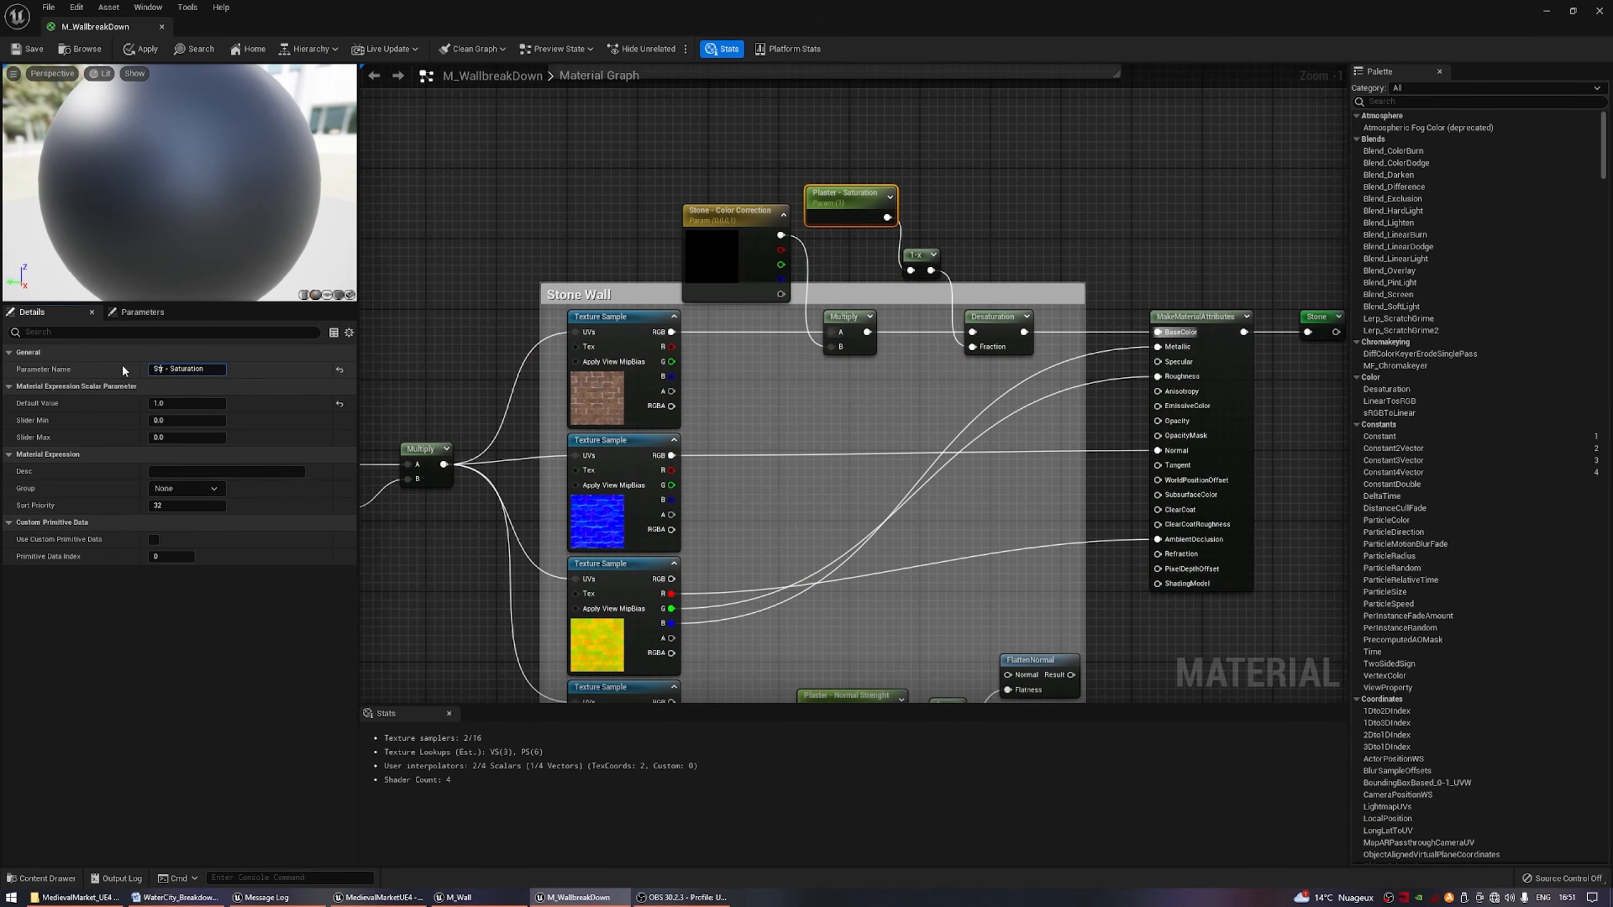
pyautogui.write('one')
pyautogui.press('Return')
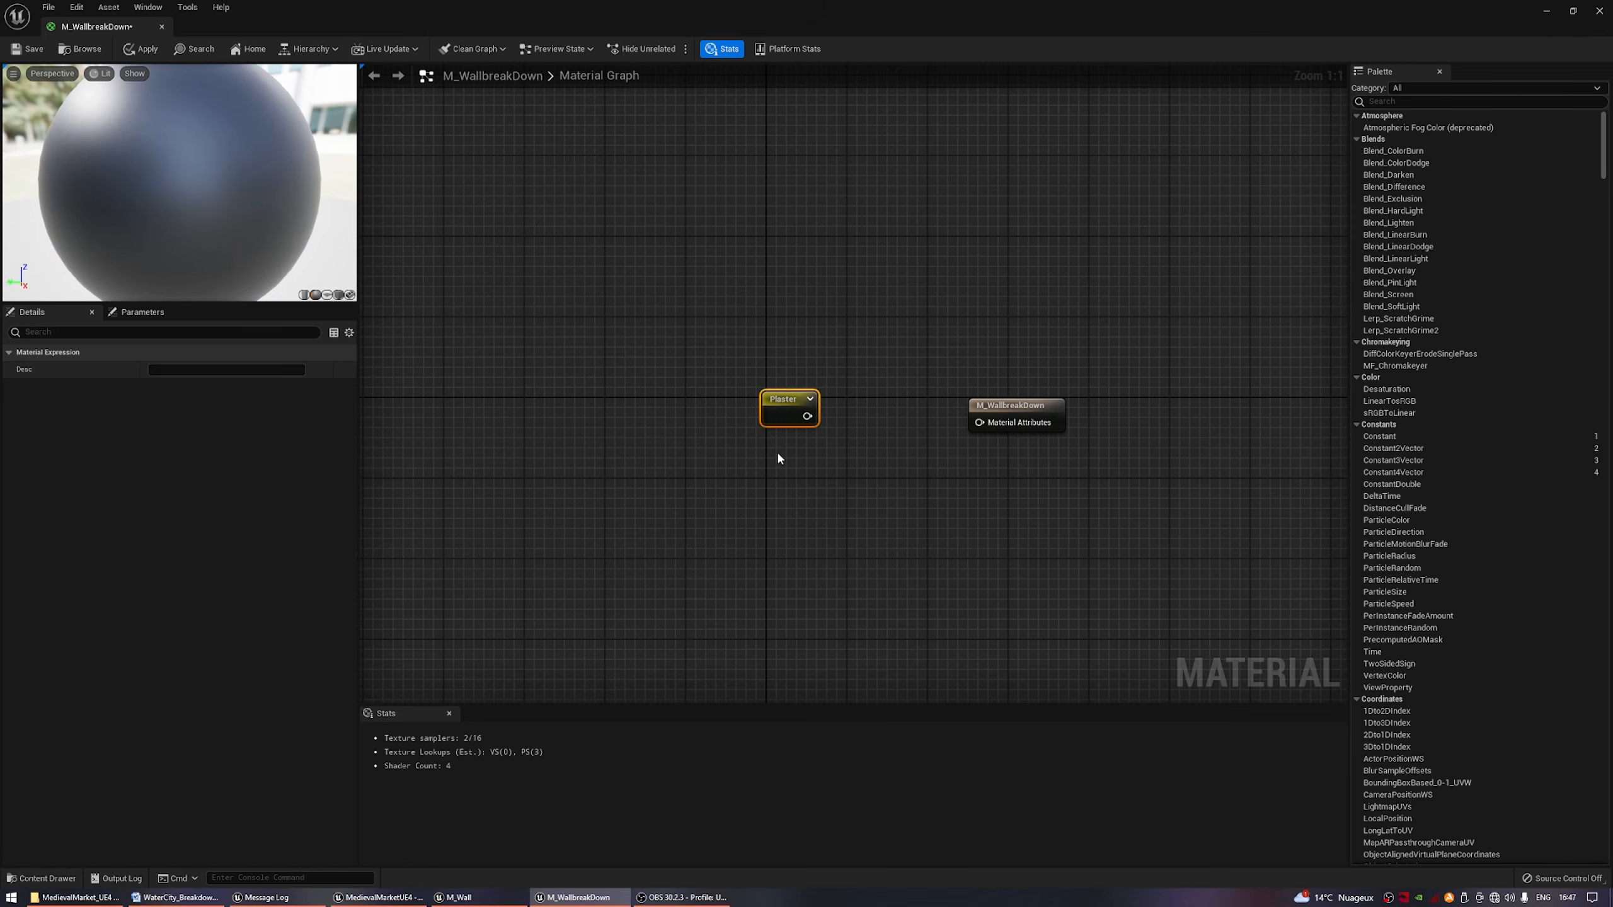
# Place a Stone named reroute below the Plaster one and space both out from the material result node.
pyautogui.rightClick(778, 453)
pyautogui.write('stone')
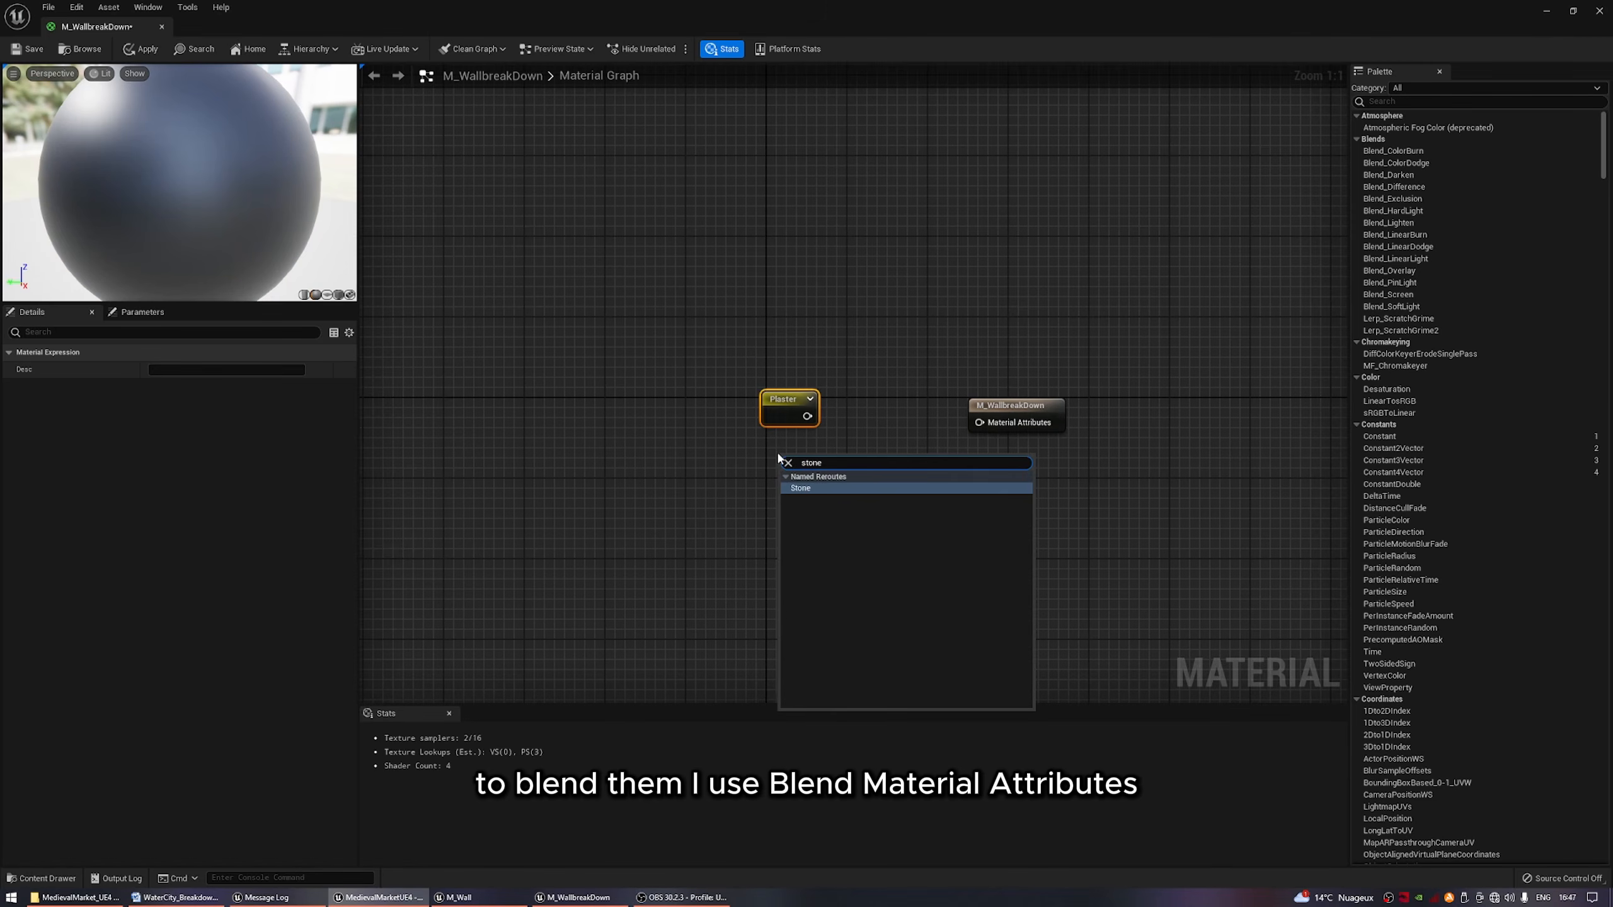
pyautogui.press('Return')
pyautogui.moveTo(786, 473); pyautogui.dragTo(764, 459)
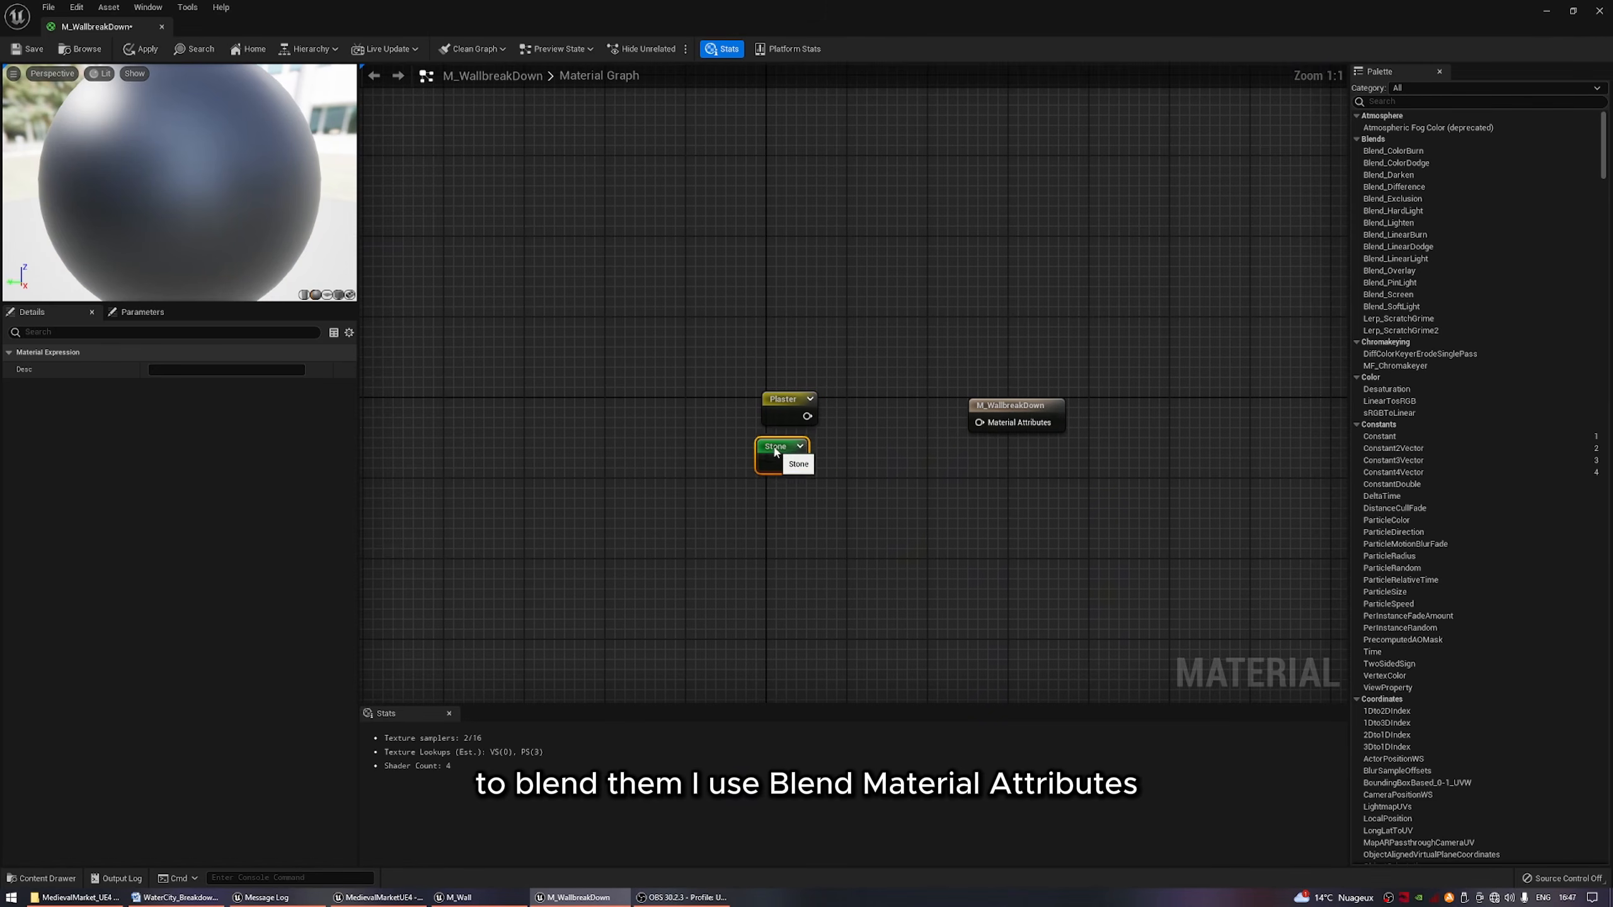
pyautogui.moveTo(875, 451); pyautogui.dragTo(740, 431, button='right')
pyautogui.moveTo(905, 402); pyautogui.dragTo(930, 402)
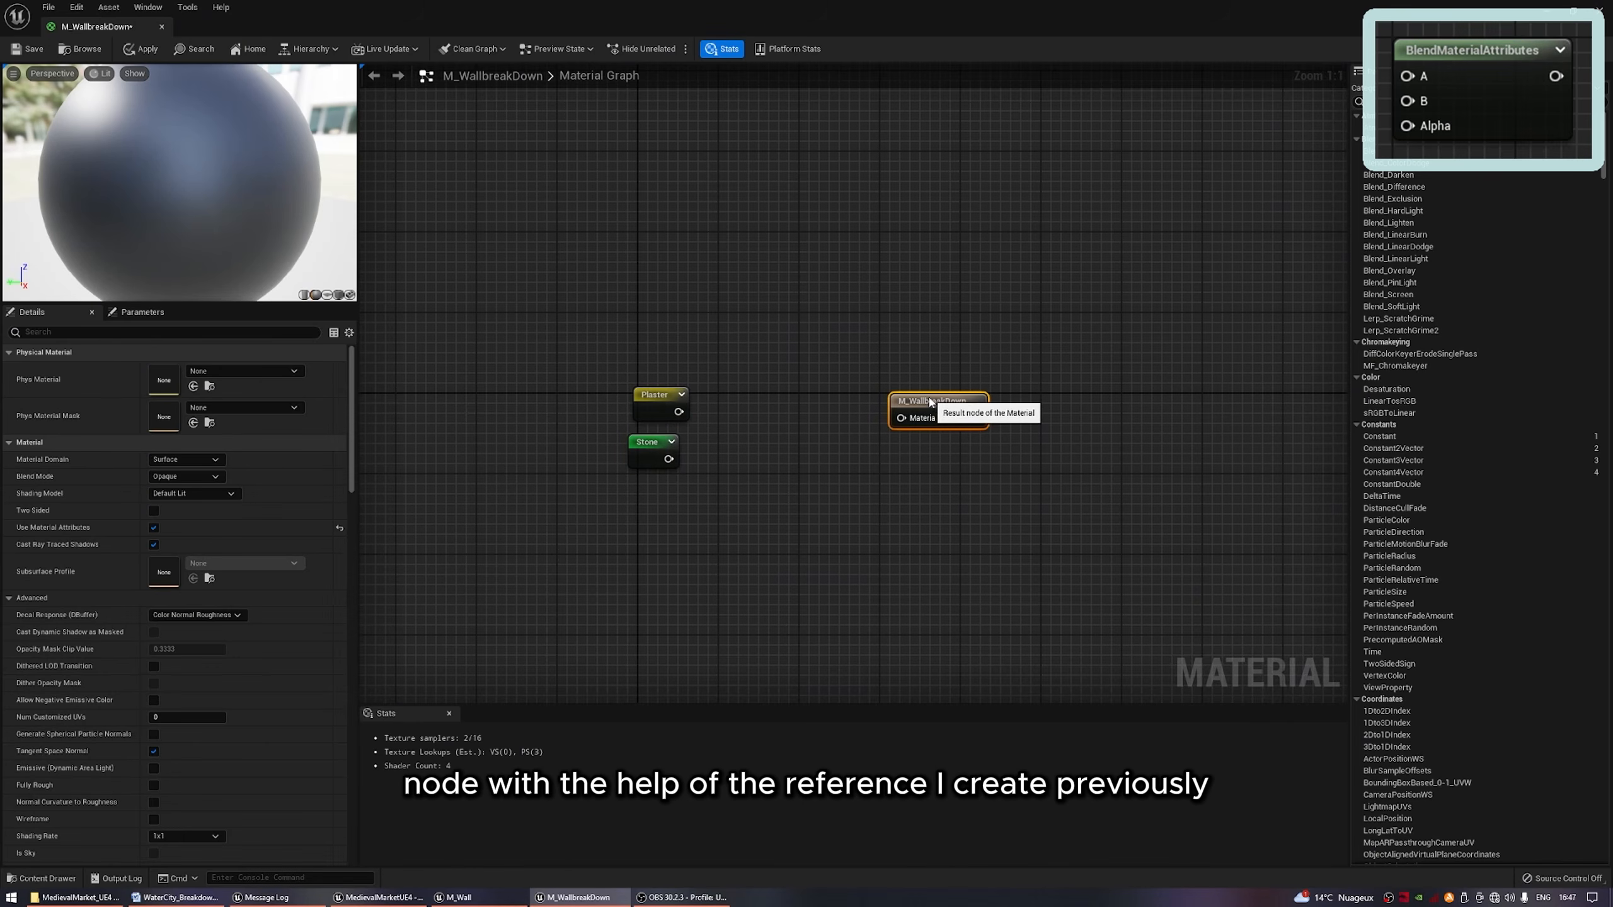
# Add a BlendMaterialAttributes node with Plaster in A and Stone in B, placed before the material result node.
pyautogui.moveTo(741, 413); pyautogui.dragTo(766, 412)
pyautogui.write('b')
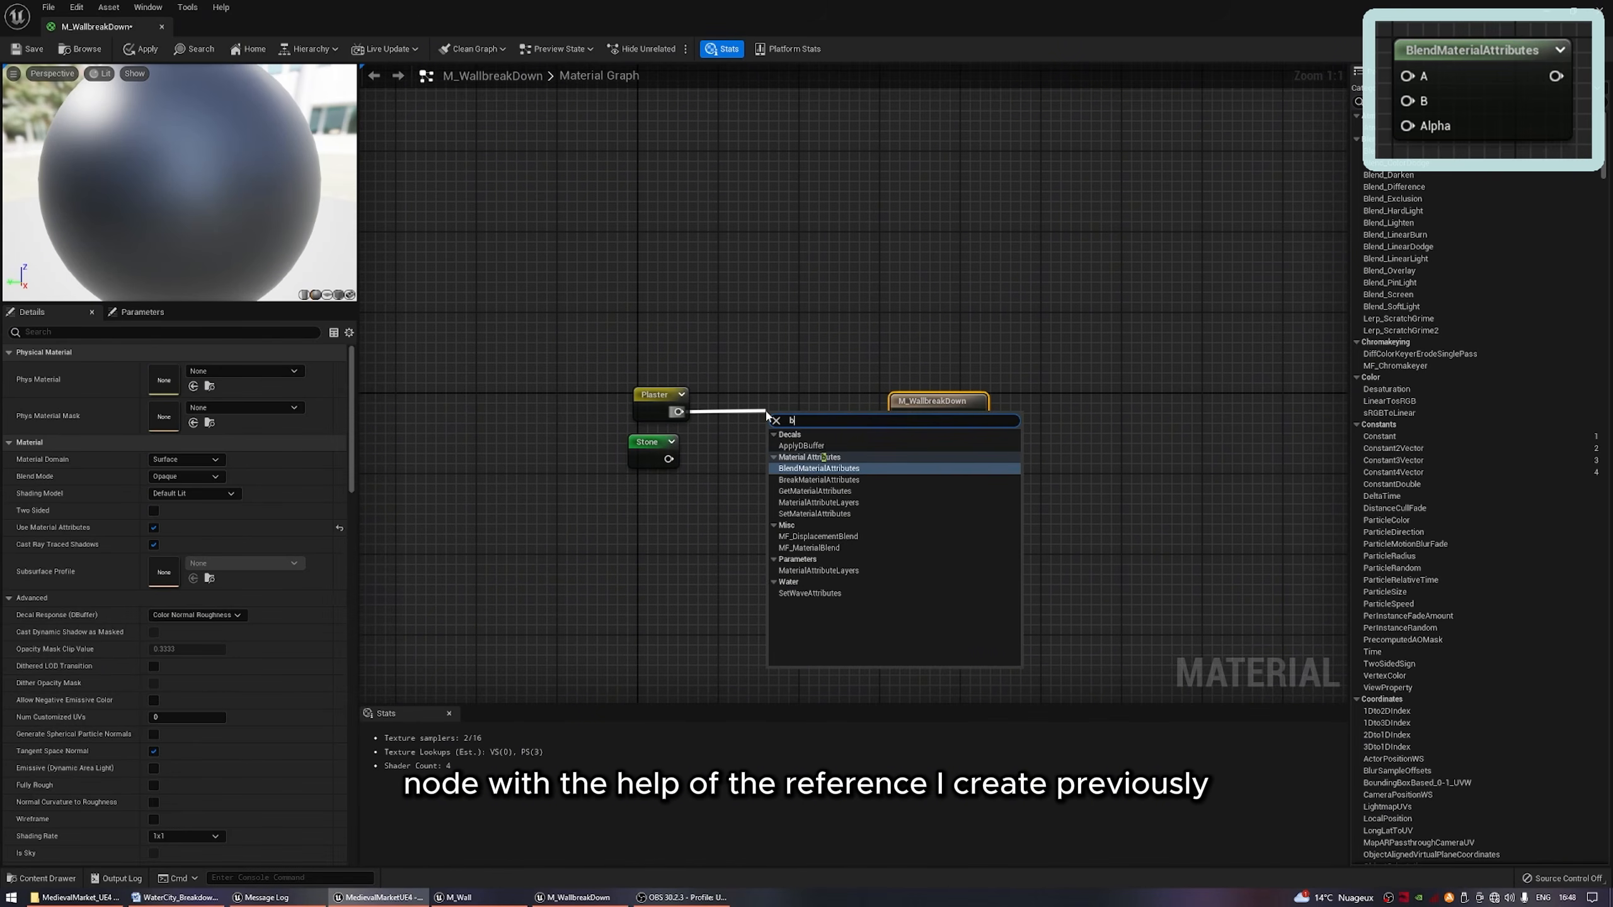
pyautogui.write('lendma')
pyautogui.press('Return')
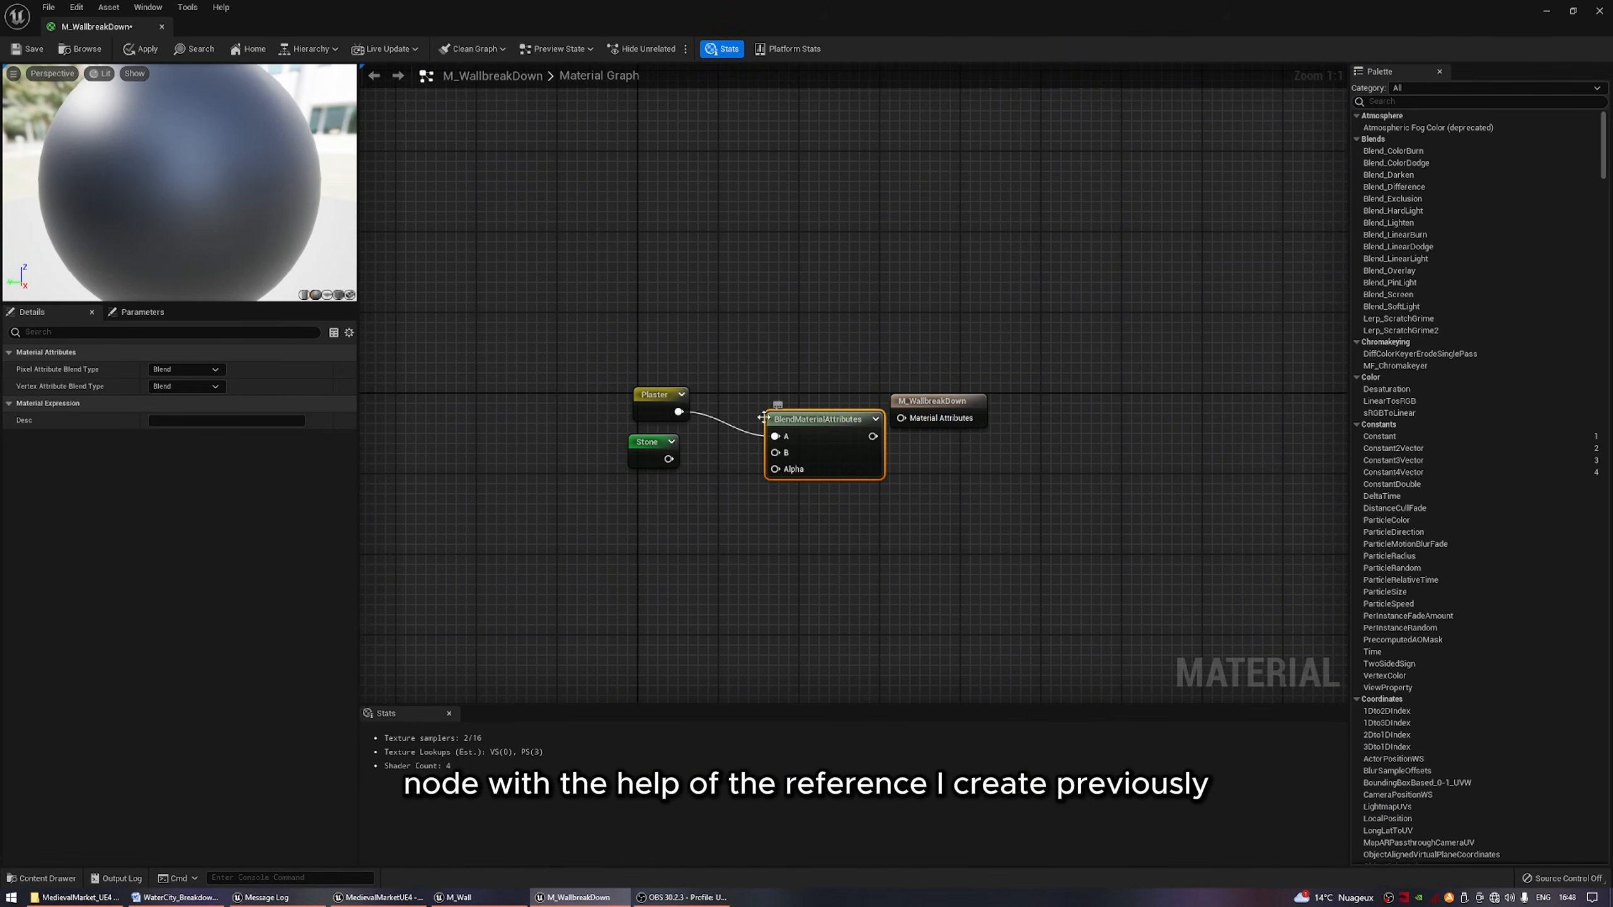
pyautogui.moveTo(775, 452); pyautogui.dragTo(670, 461)
pyautogui.moveTo(798, 427); pyautogui.dragTo(756, 398)
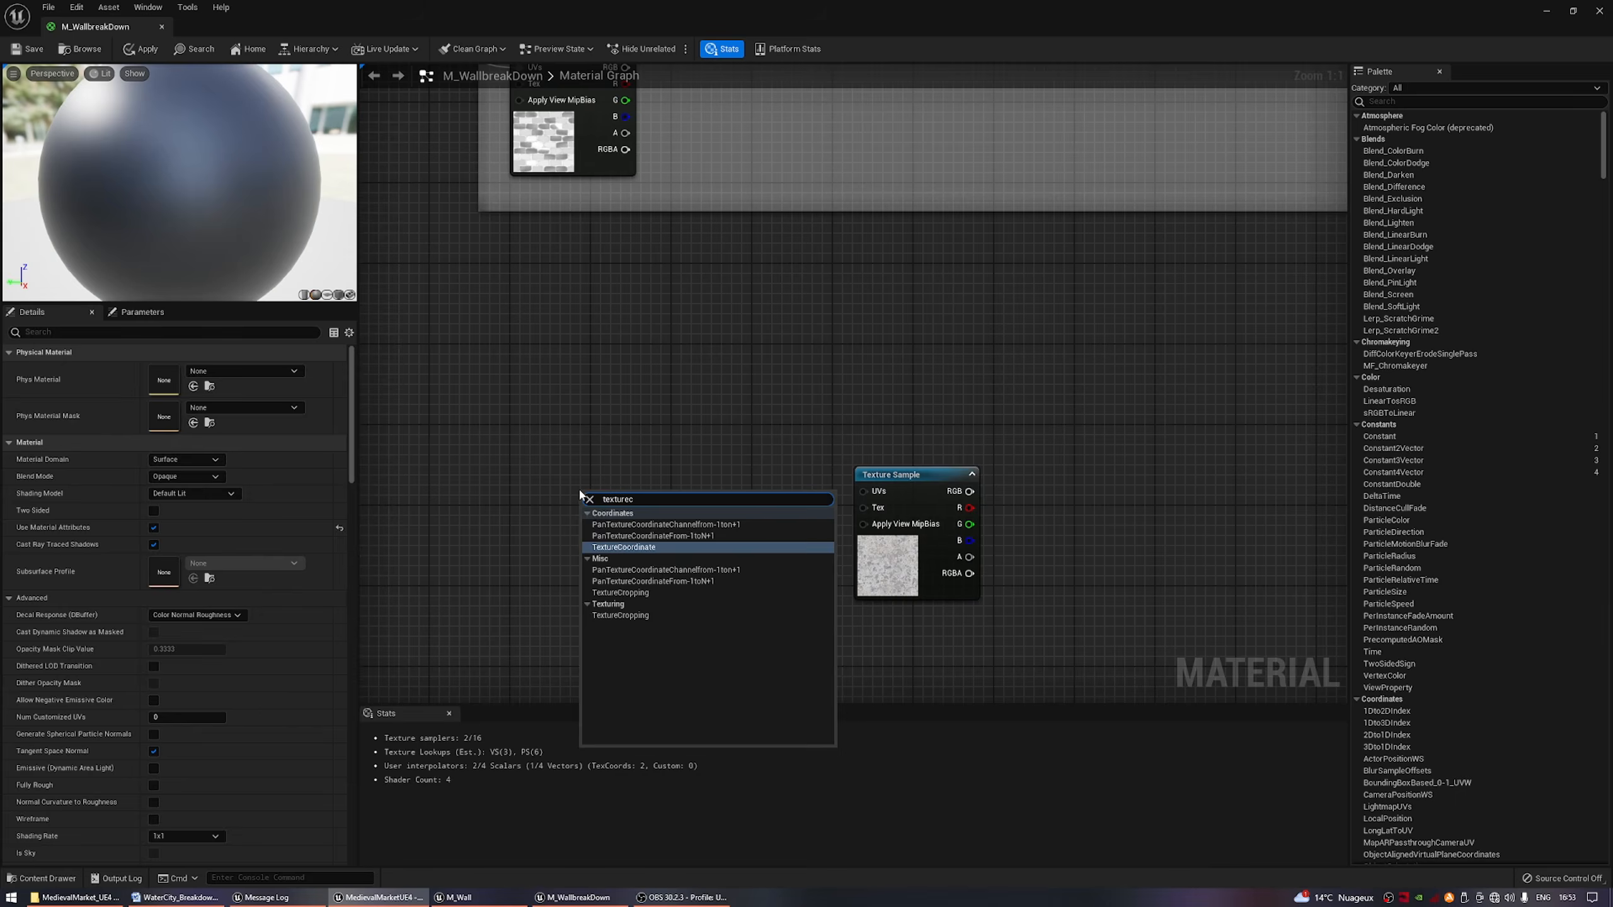
# Add a Multiply node to the output of the TexCoord node beside the grunge texture sample.
pyautogui.press('Return')
pyautogui.moveTo(642, 517); pyautogui.dragTo(707, 539)
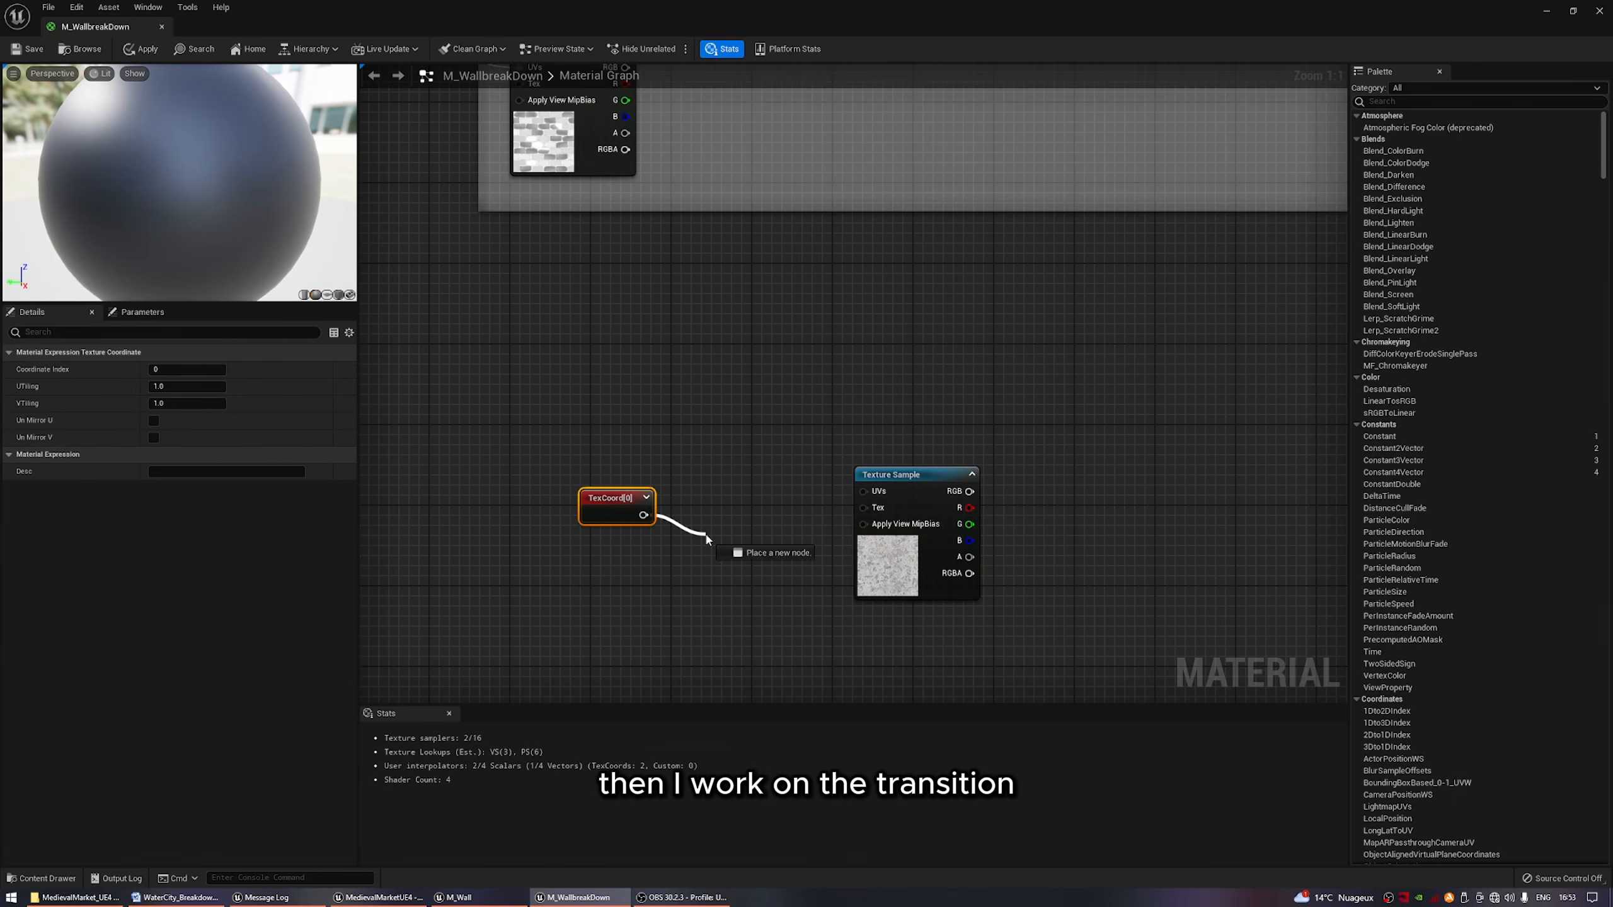
pyautogui.write('mult')
pyautogui.press('Return')
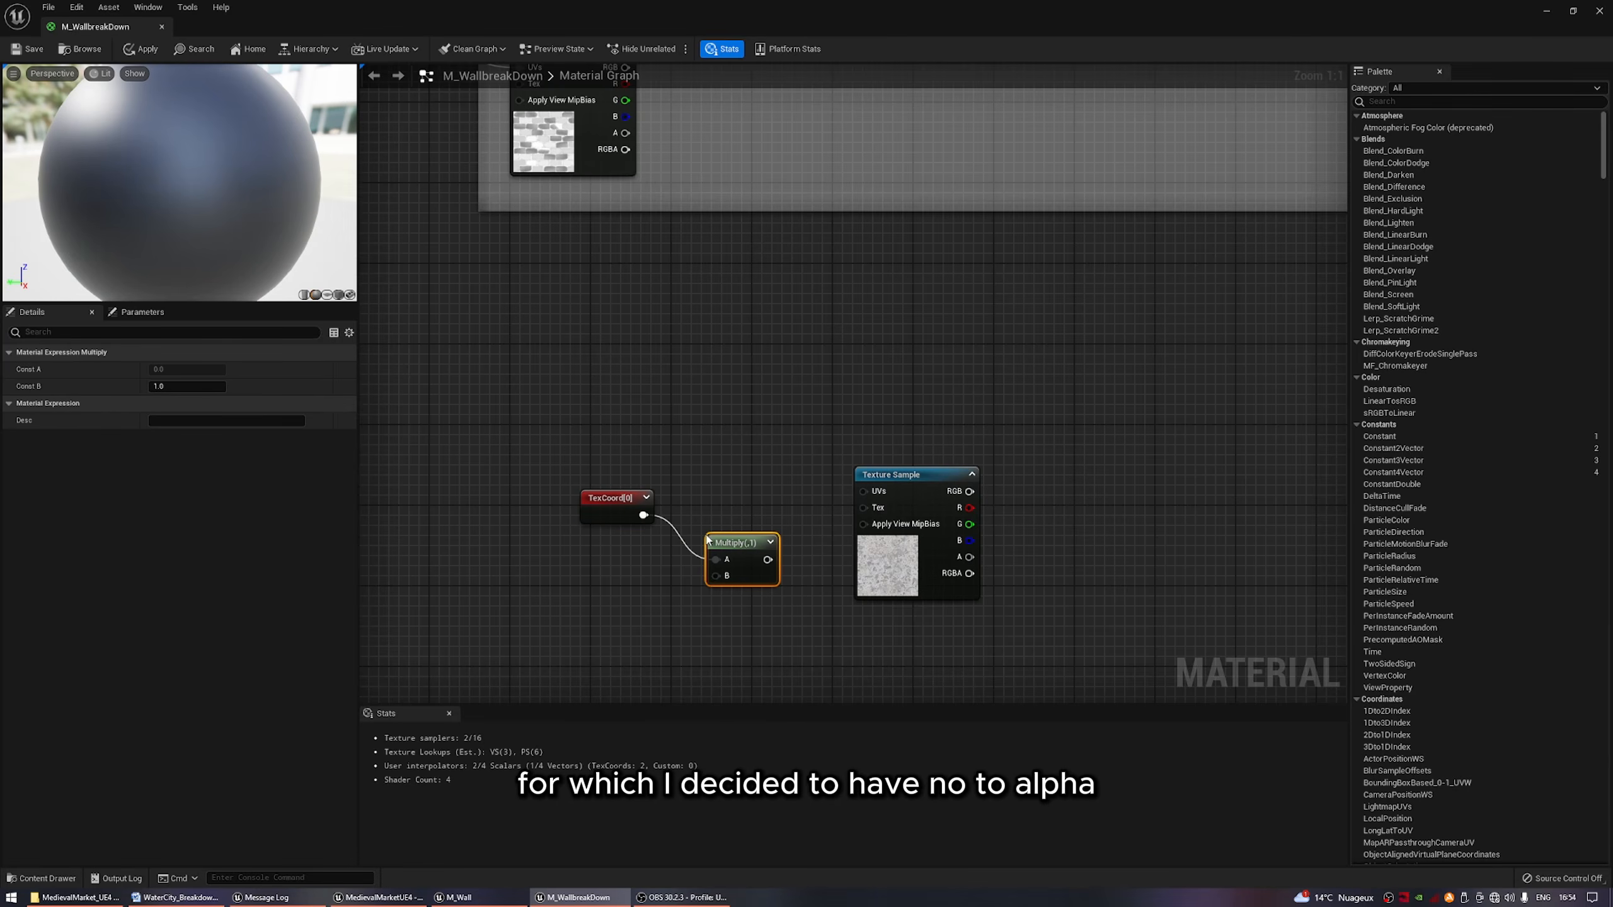
# Promote the Multiply node's B input to a parameter named Grunge Scale with a default value of 1.
pyautogui.rightClick(715, 582)
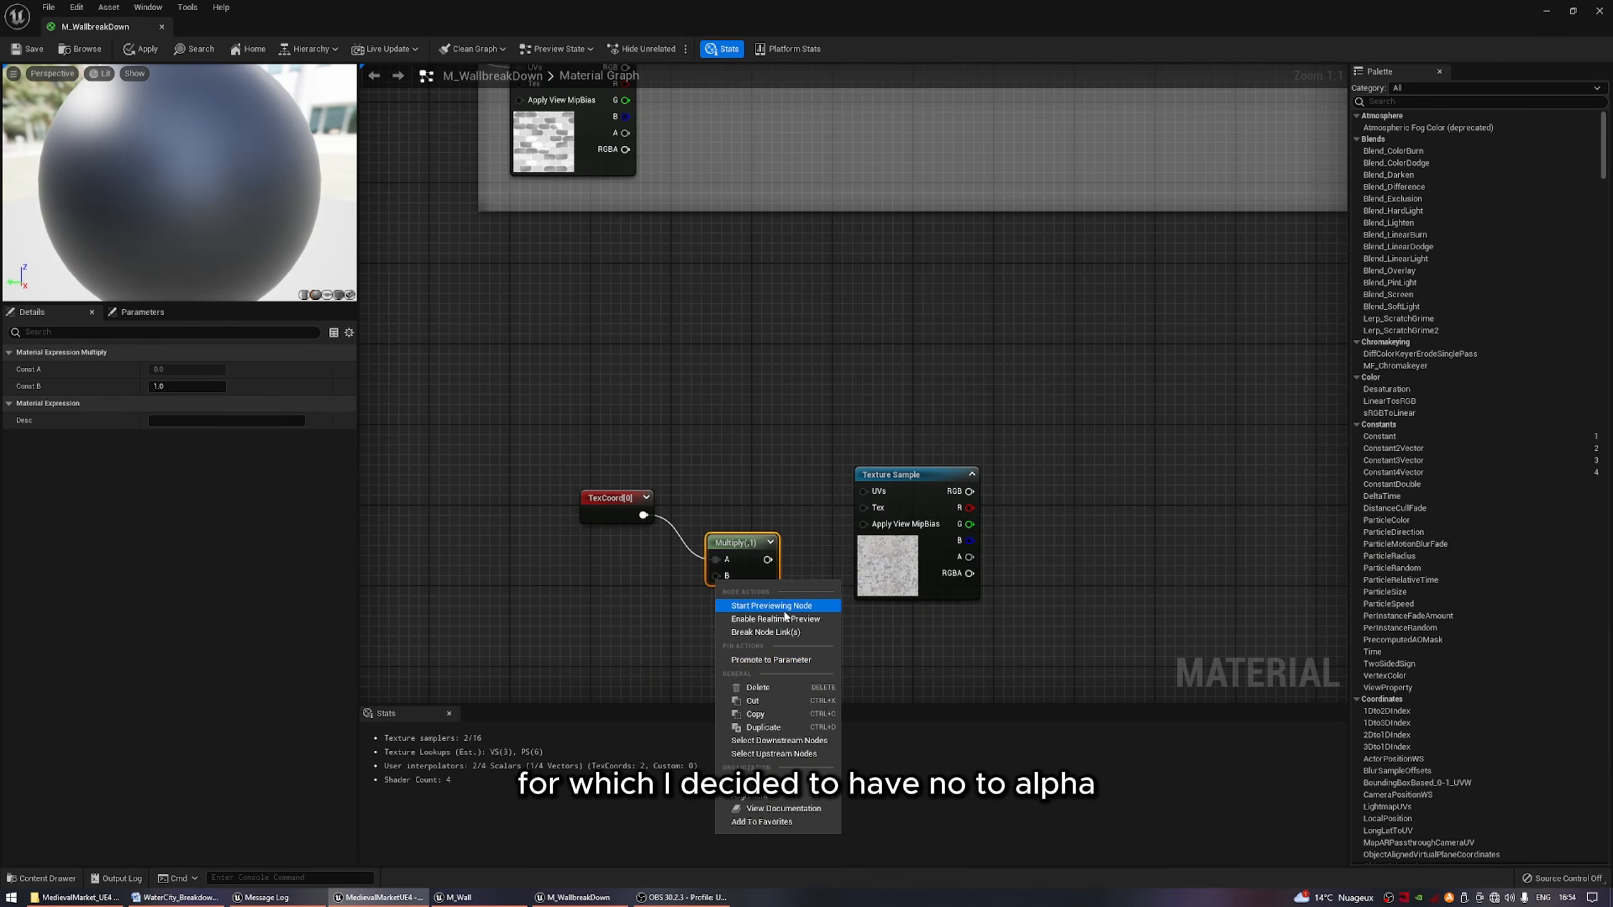
pyautogui.click(767, 664)
pyautogui.write('Grung')
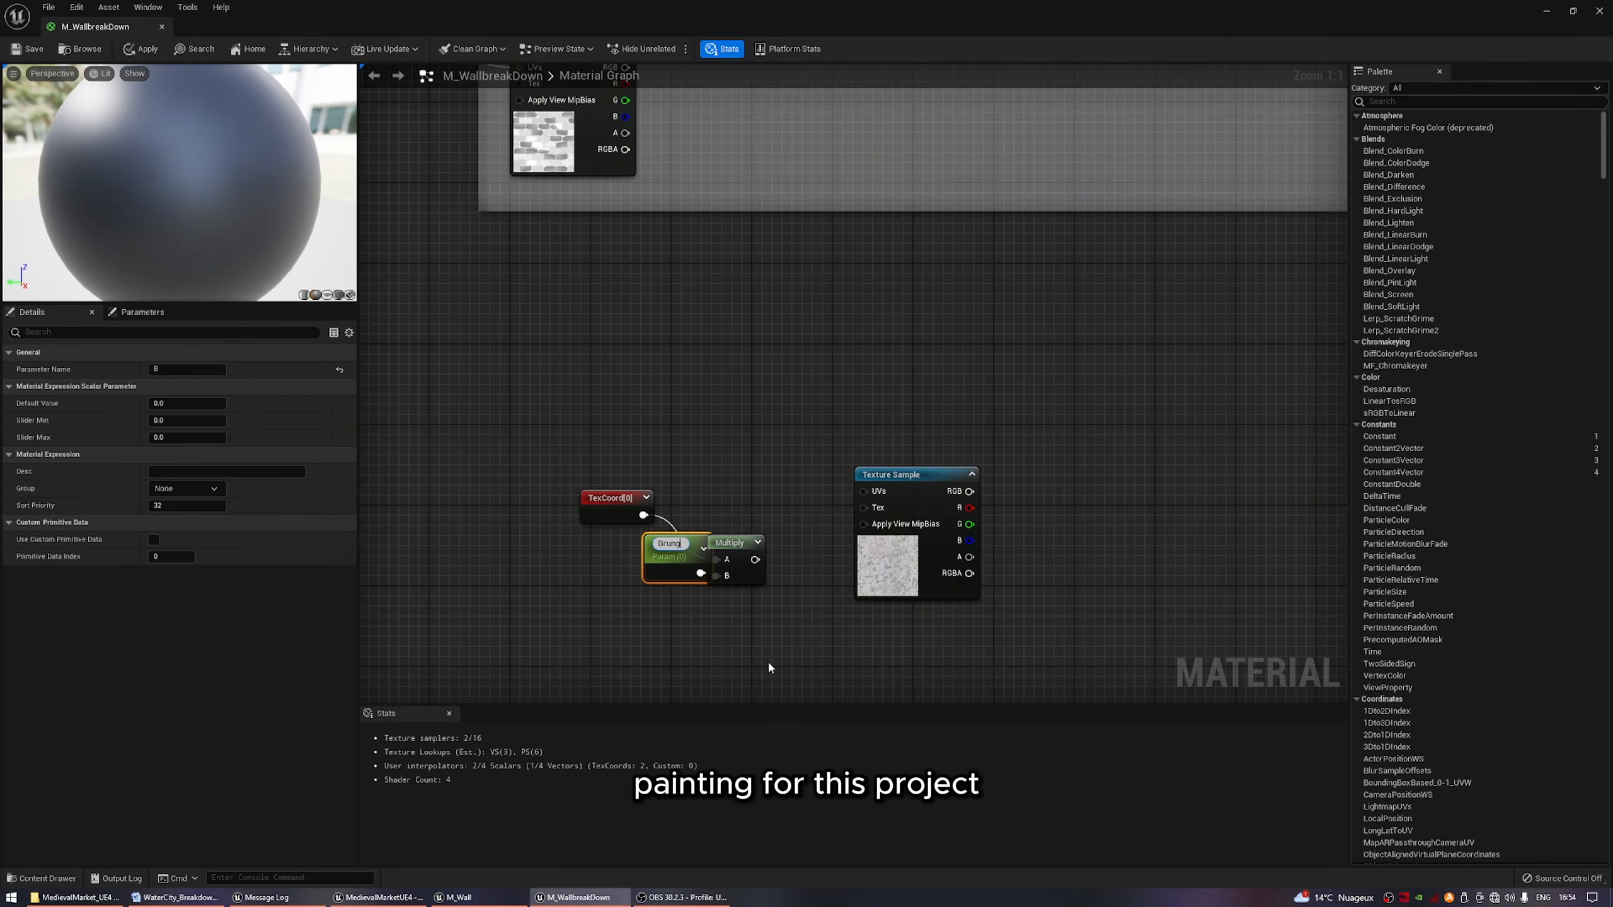
pyautogui.write('e Scale')
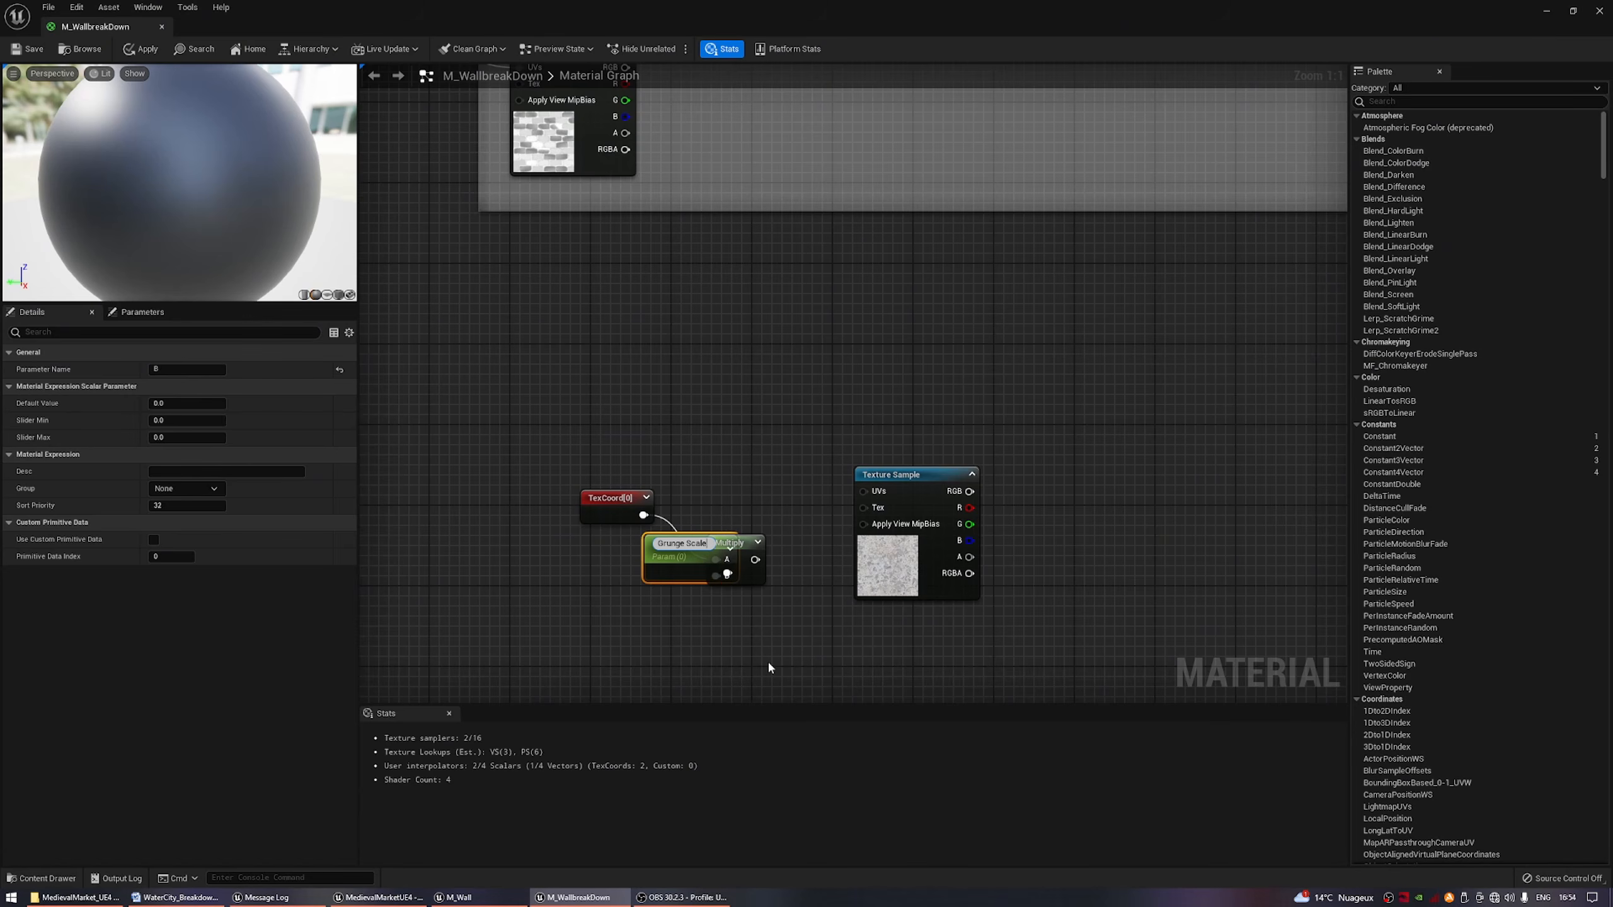
pyautogui.press('Return')
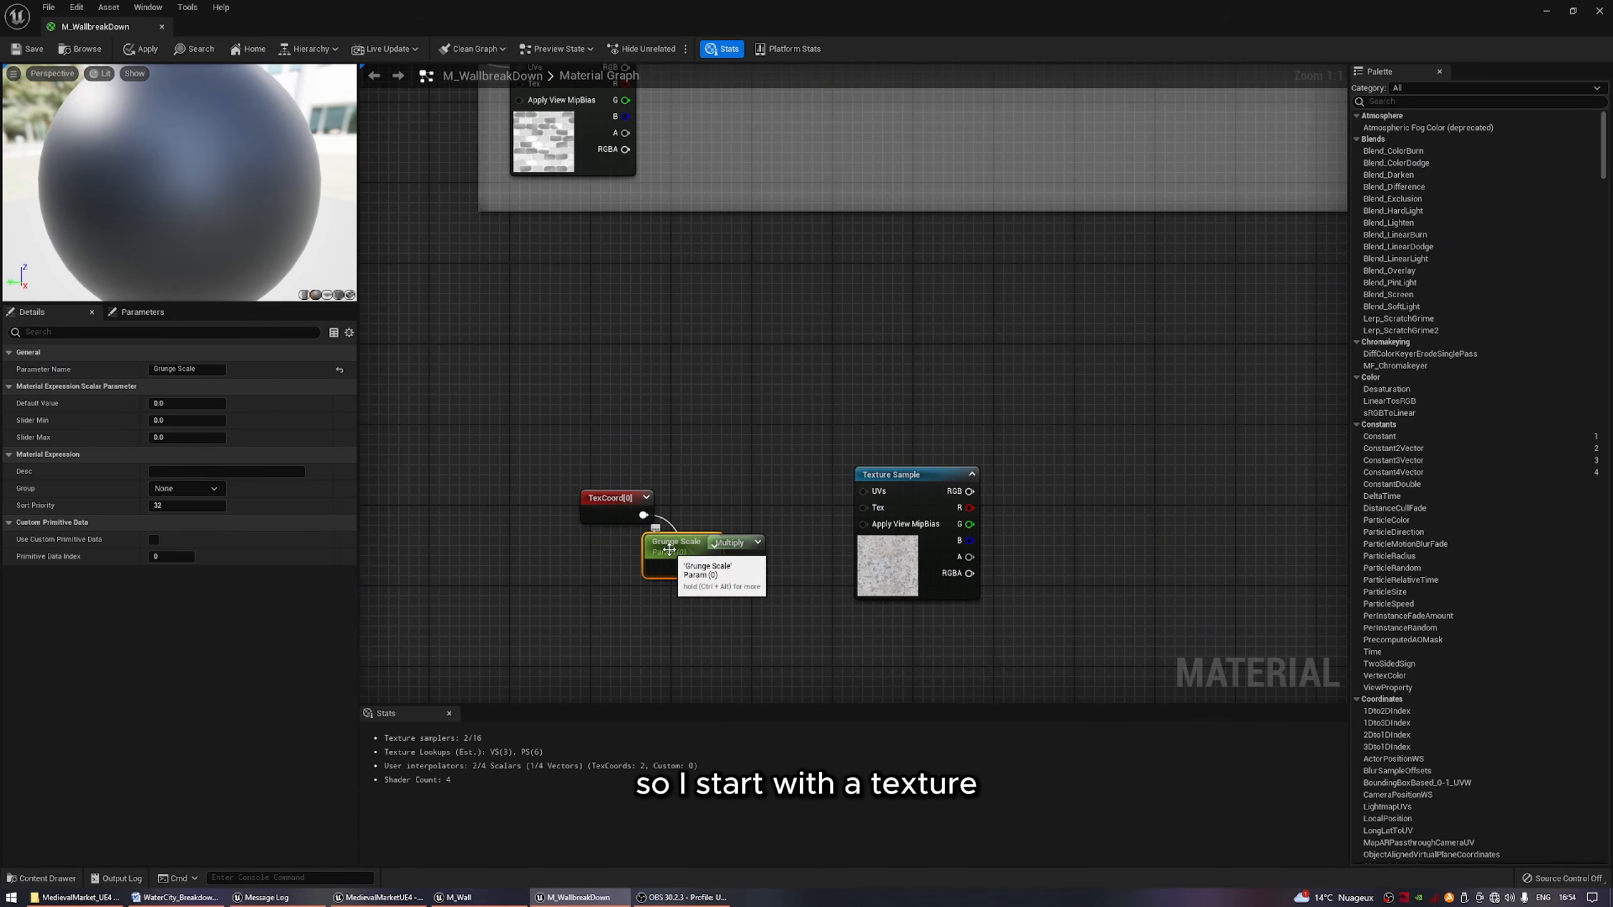
pyautogui.moveTo(662, 572); pyautogui.dragTo(570, 584)
pyautogui.click(199, 403)
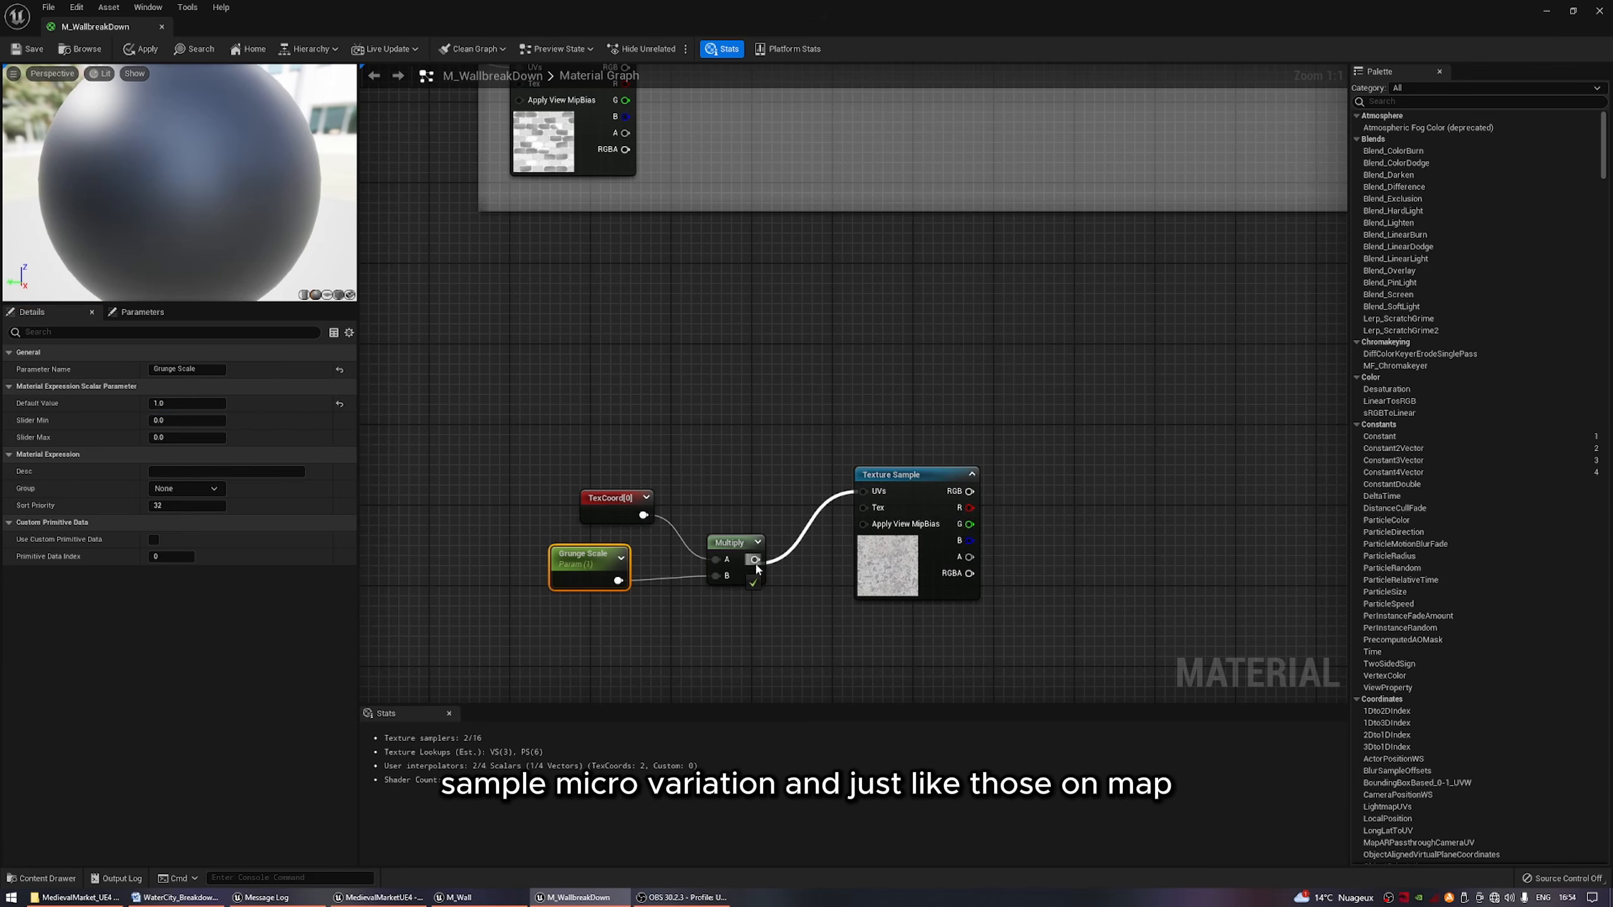
# Connect the Multiply to the grunge texture's UVs and align the TexCoord, Grunge Scale and Multiply nodes beside it.
pyautogui.moveTo(740, 628); pyautogui.dragTo(565, 486)
pyautogui.moveTo(739, 545); pyautogui.dragTo(765, 477)
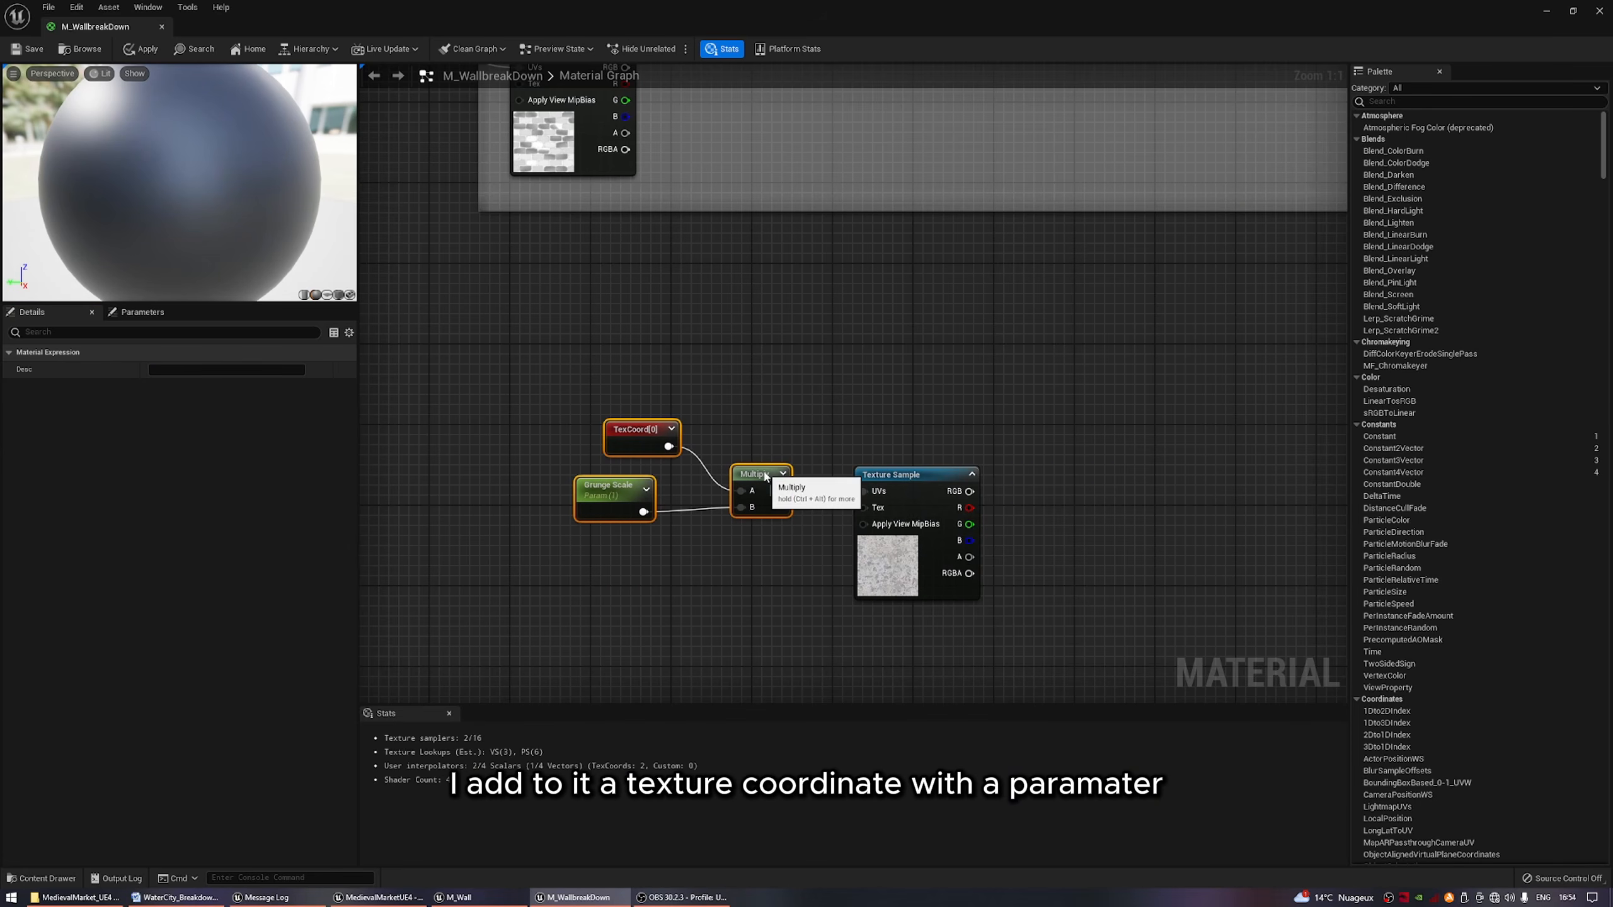
pyautogui.click(772, 577)
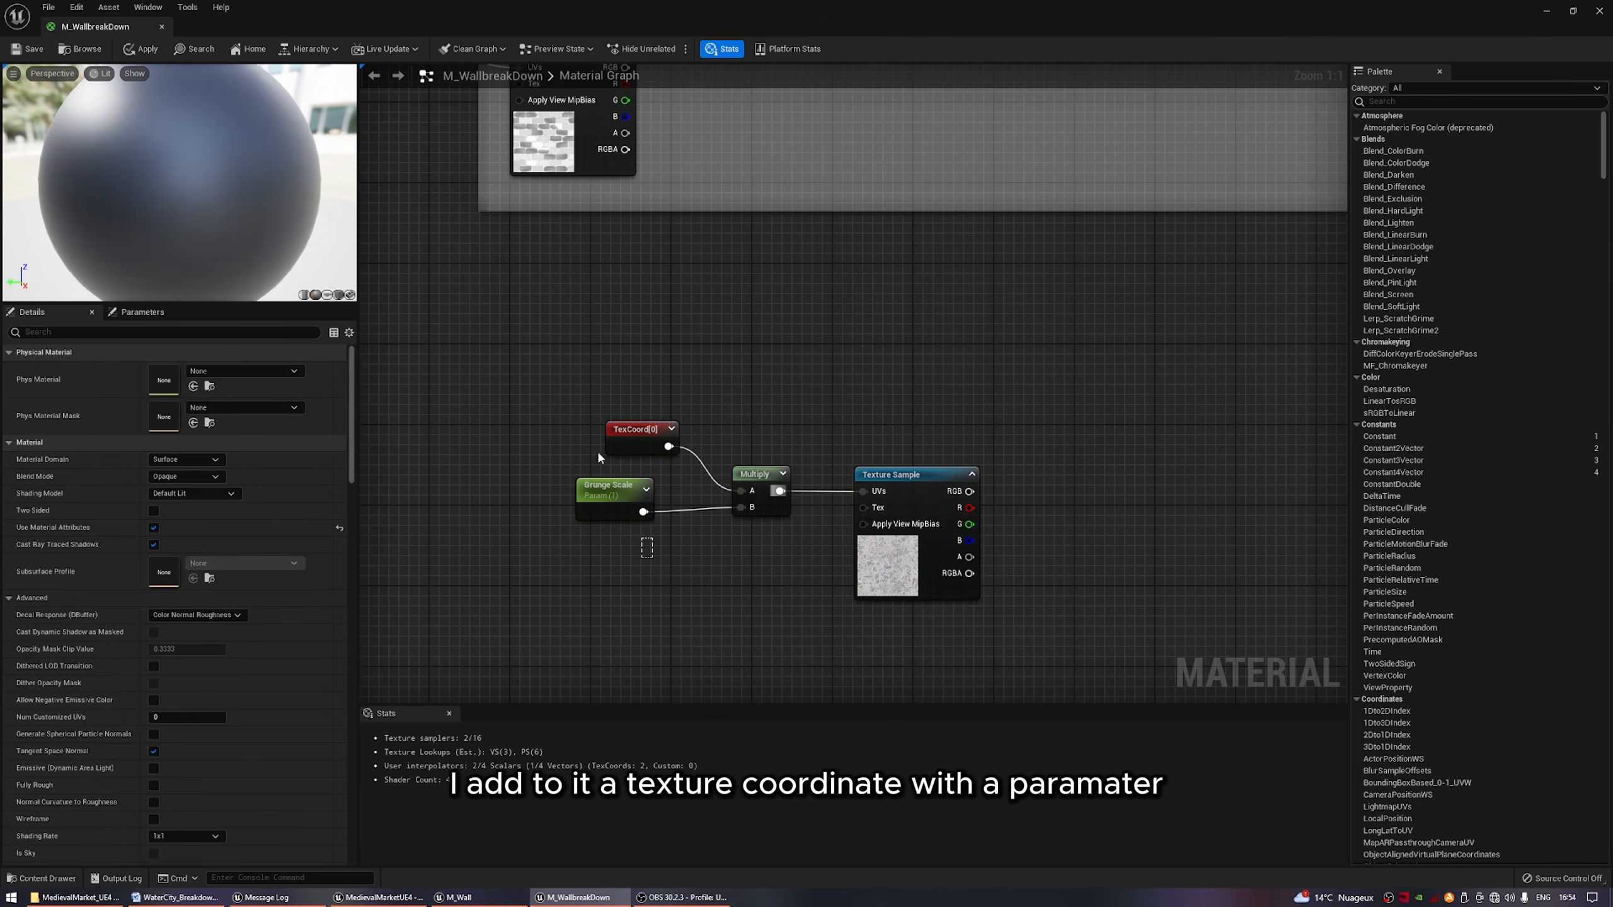
pyautogui.moveTo(597, 449); pyautogui.dragTo(680, 515)
pyautogui.click(704, 584)
pyautogui.click(762, 557)
# Feed the grunge texture's RGB into a Power node, followed by a CheapContrast node.
pyautogui.moveTo(763, 557); pyautogui.dragTo(562, 550, button='right')
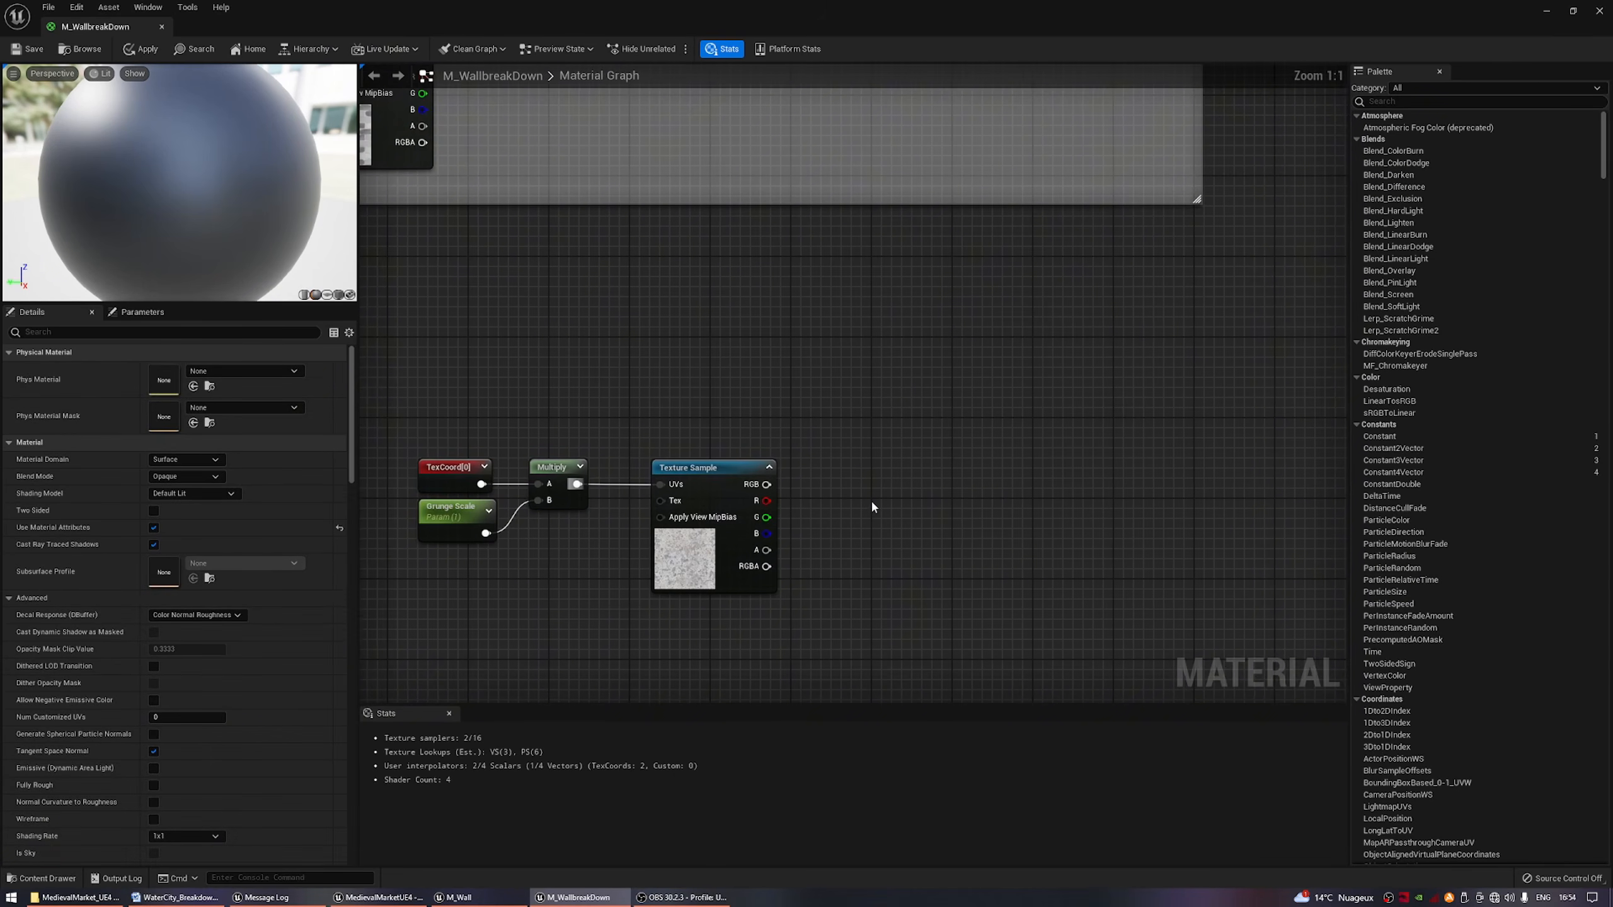
pyautogui.moveTo(724, 532); pyautogui.dragTo(633, 472, button='right')
pyautogui.moveTo(675, 425); pyautogui.dragTo(942, 433)
pyautogui.write('pow')
pyautogui.press('Return')
pyautogui.write('cheap')
pyautogui.press('Return')
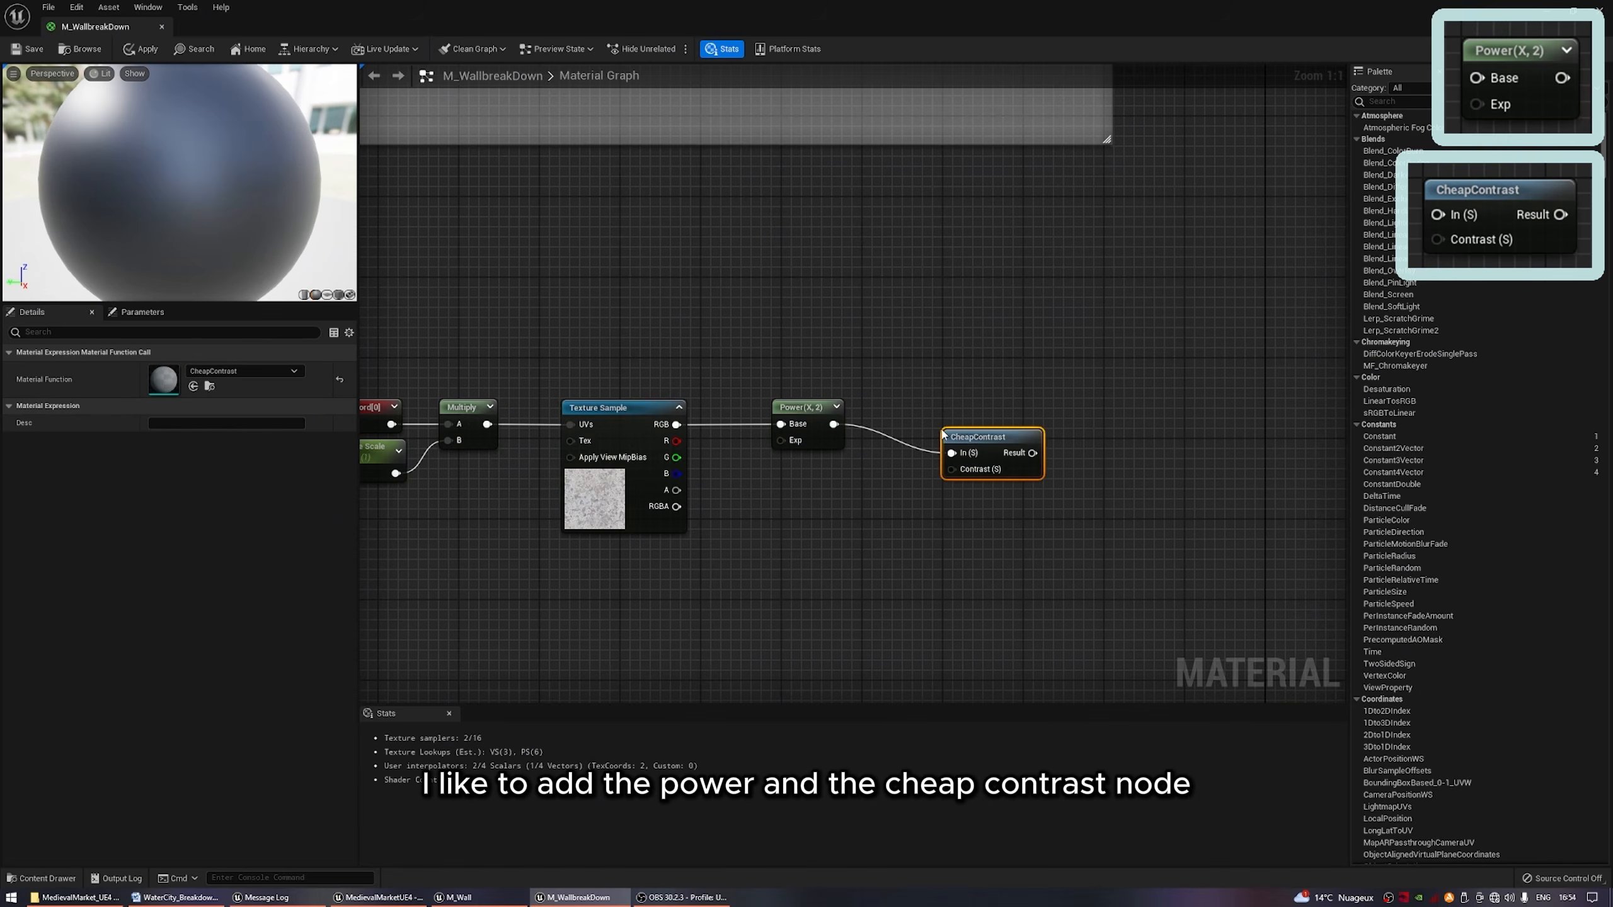
# Promote the Power node's Exp input to a parameter named Grunge Power and place it below the grunge texture sample.
pyautogui.rightClick(785, 441)
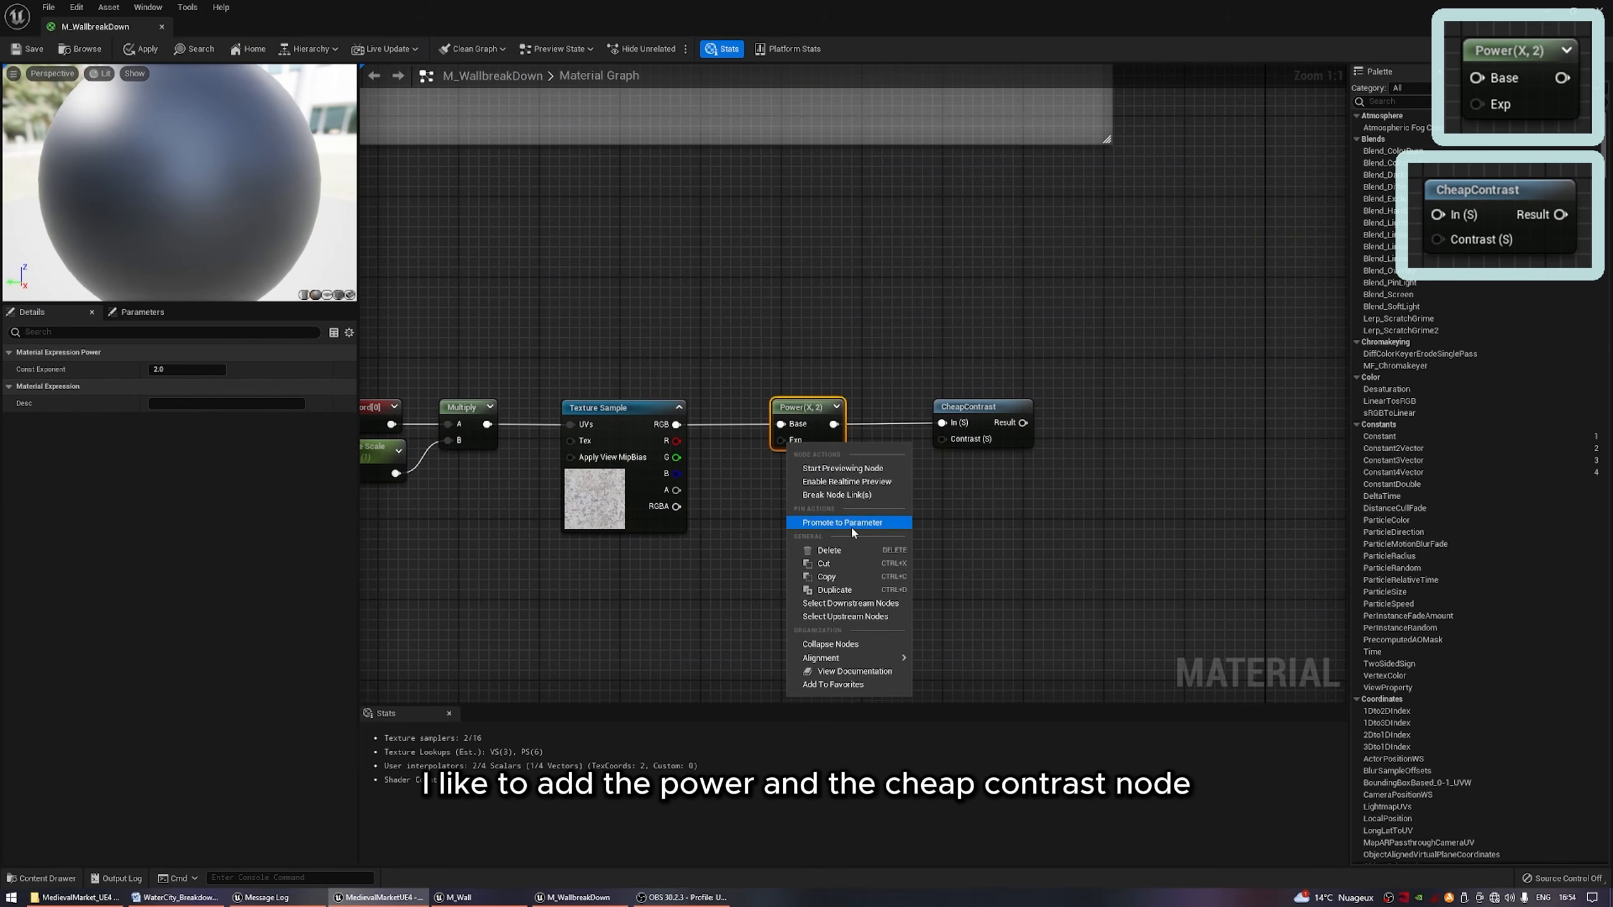
pyautogui.click(850, 523)
pyautogui.write('Grunge')
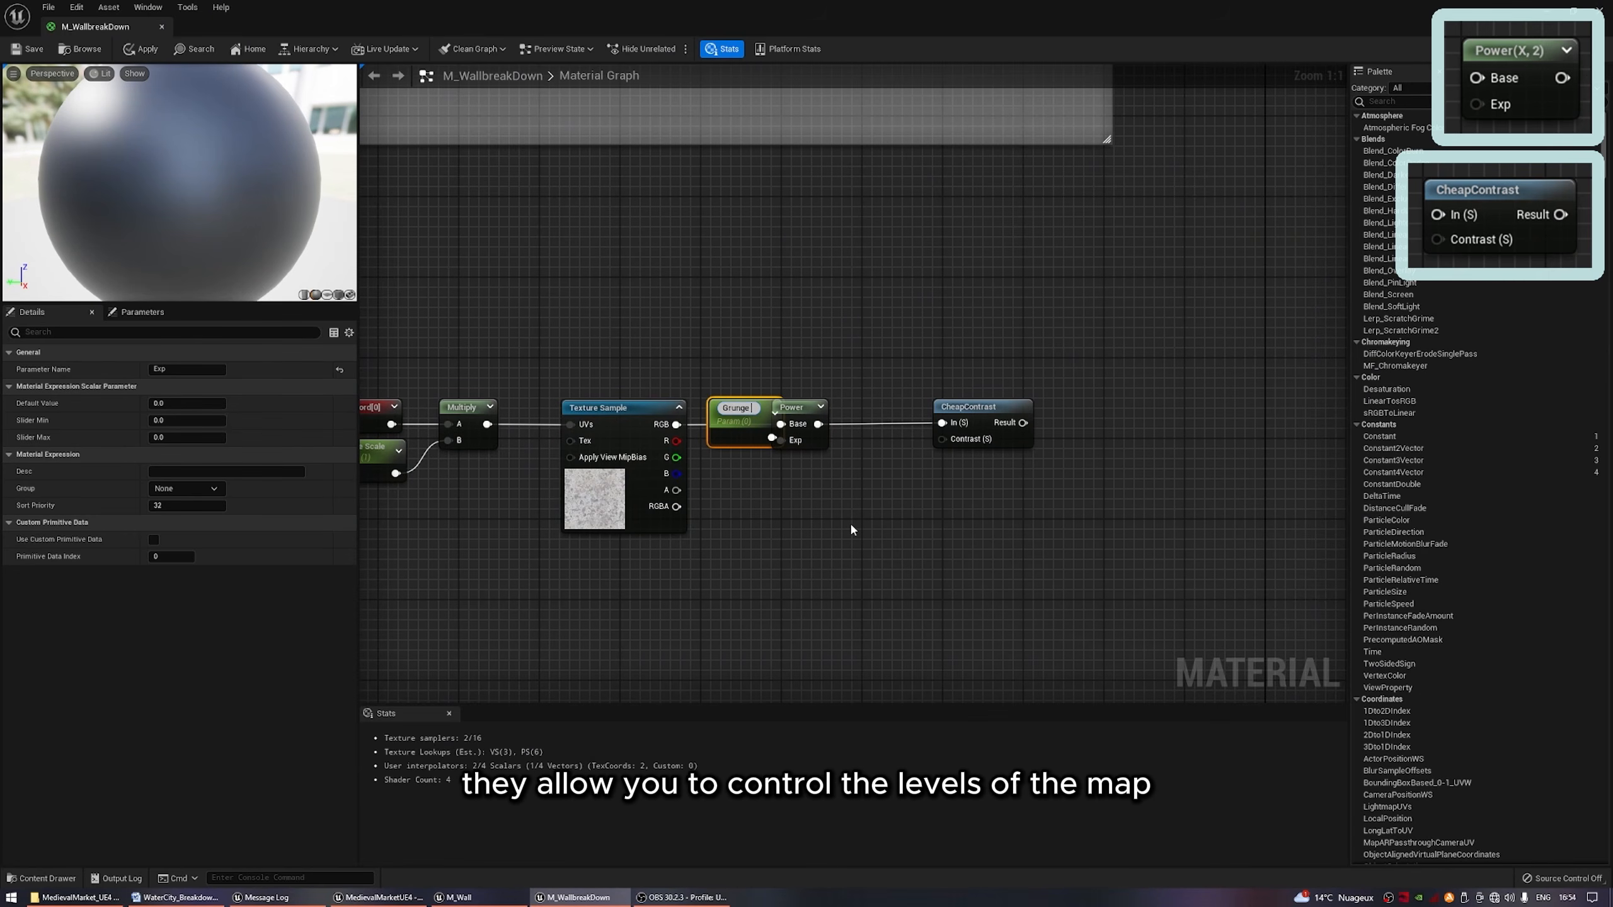
pyautogui.write(' Power')
pyautogui.press('Return')
pyautogui.moveTo(731, 409); pyautogui.dragTo(655, 559)
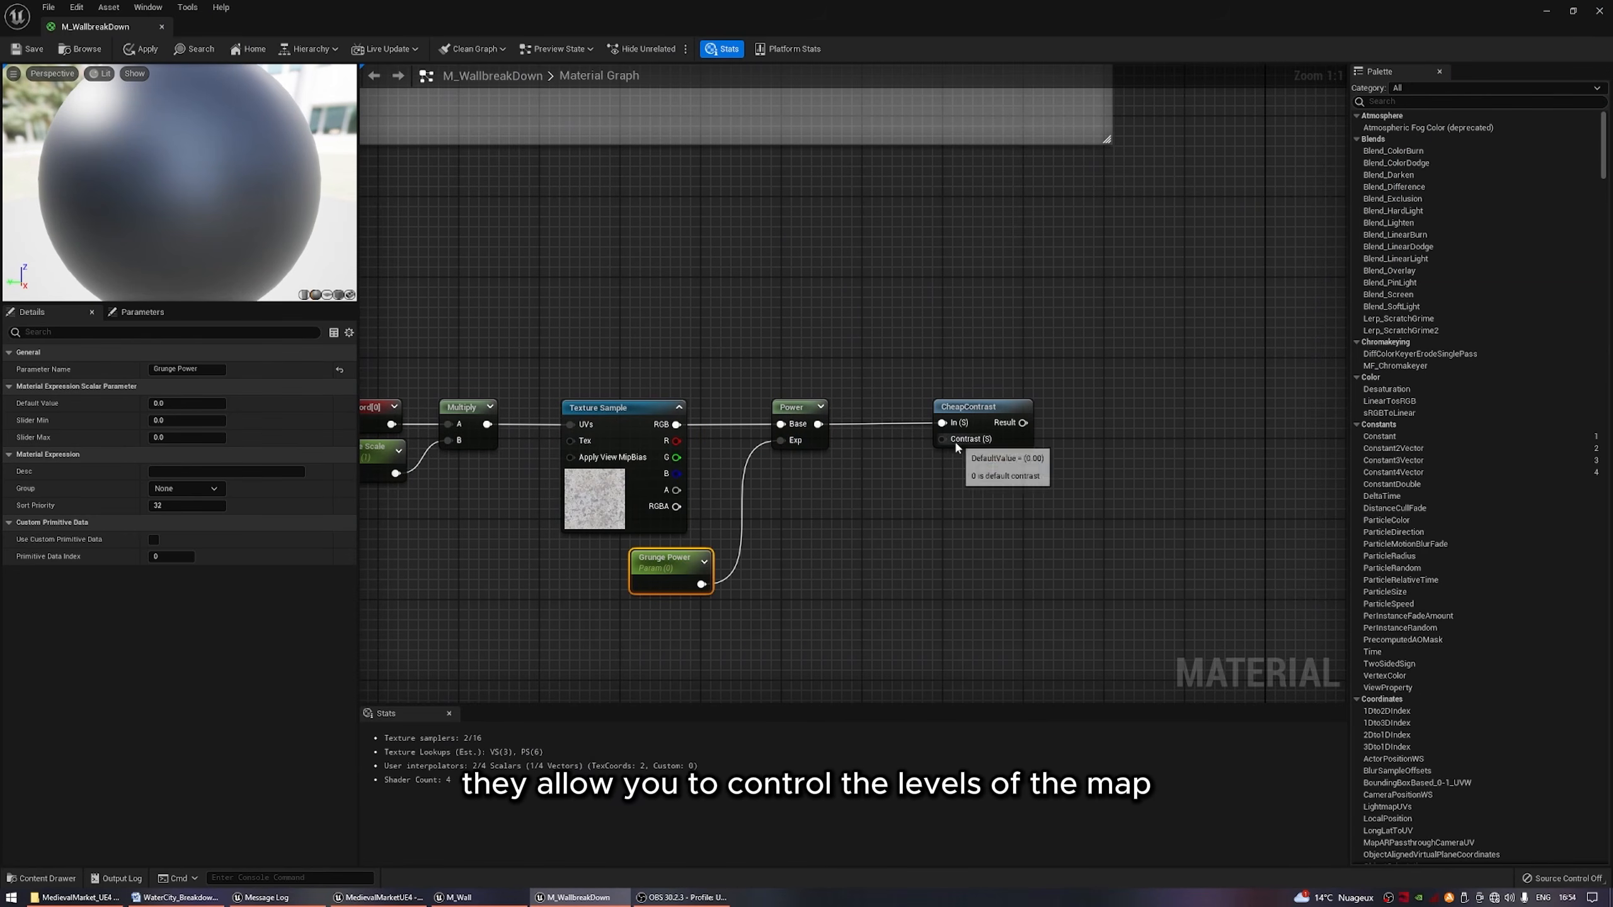
# Promote the grunge CheapContrast's Contrast input to a parameter named Grunge Contrast and place it below the node.
pyautogui.rightClick(942, 439)
pyautogui.click(984, 525)
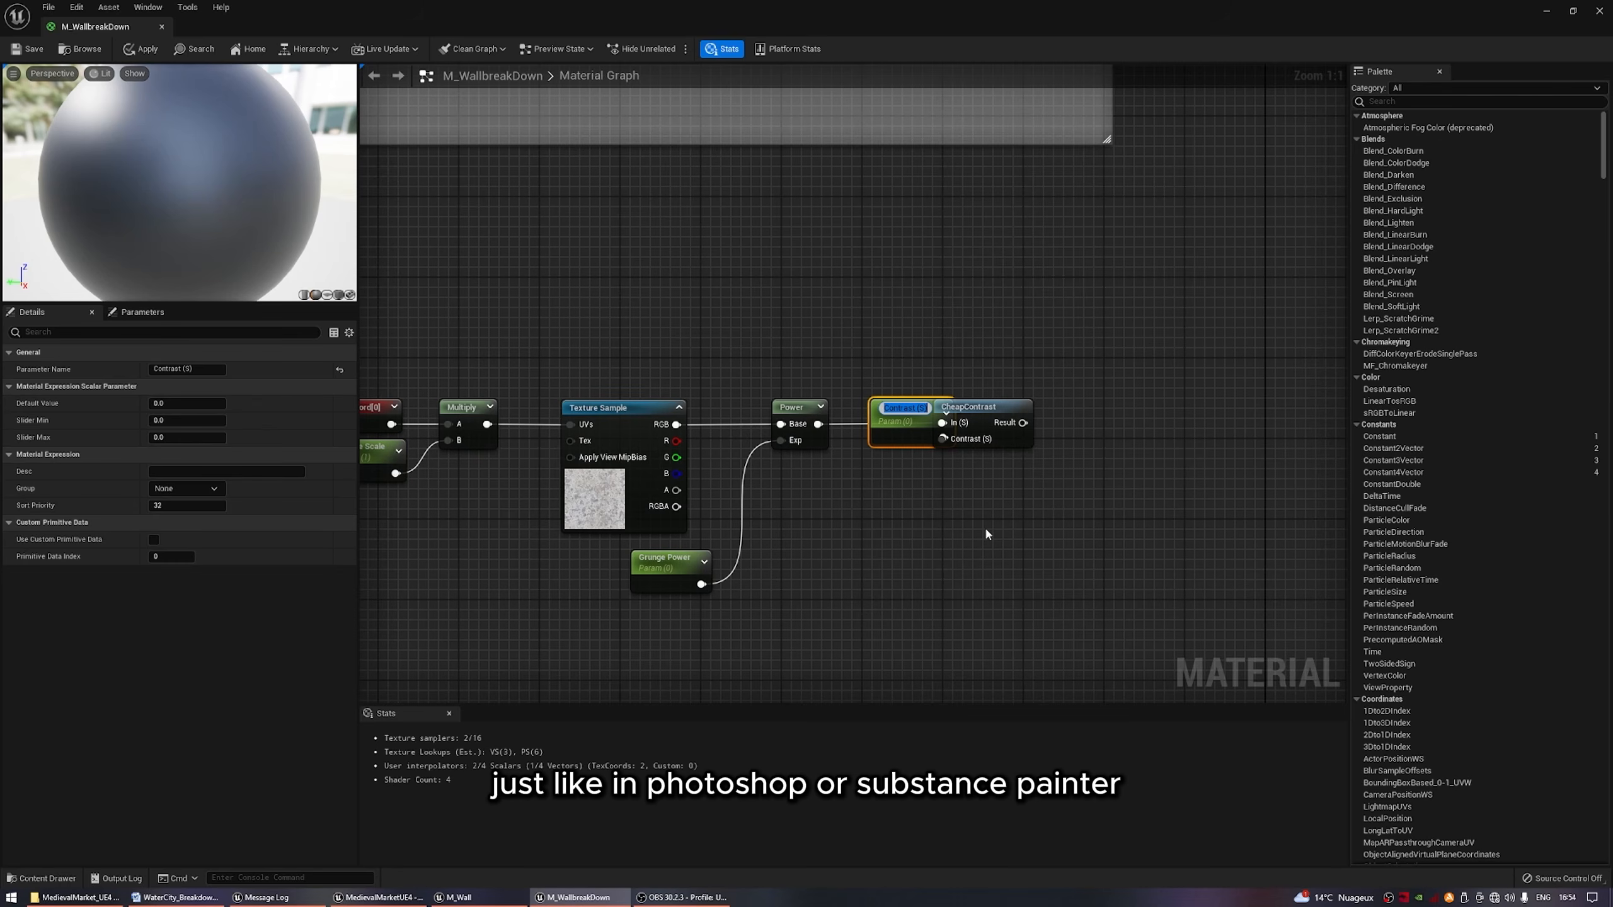
pyautogui.write('Grunge Contrast')
pyautogui.press('Return')
pyautogui.moveTo(911, 413); pyautogui.dragTo(864, 513)
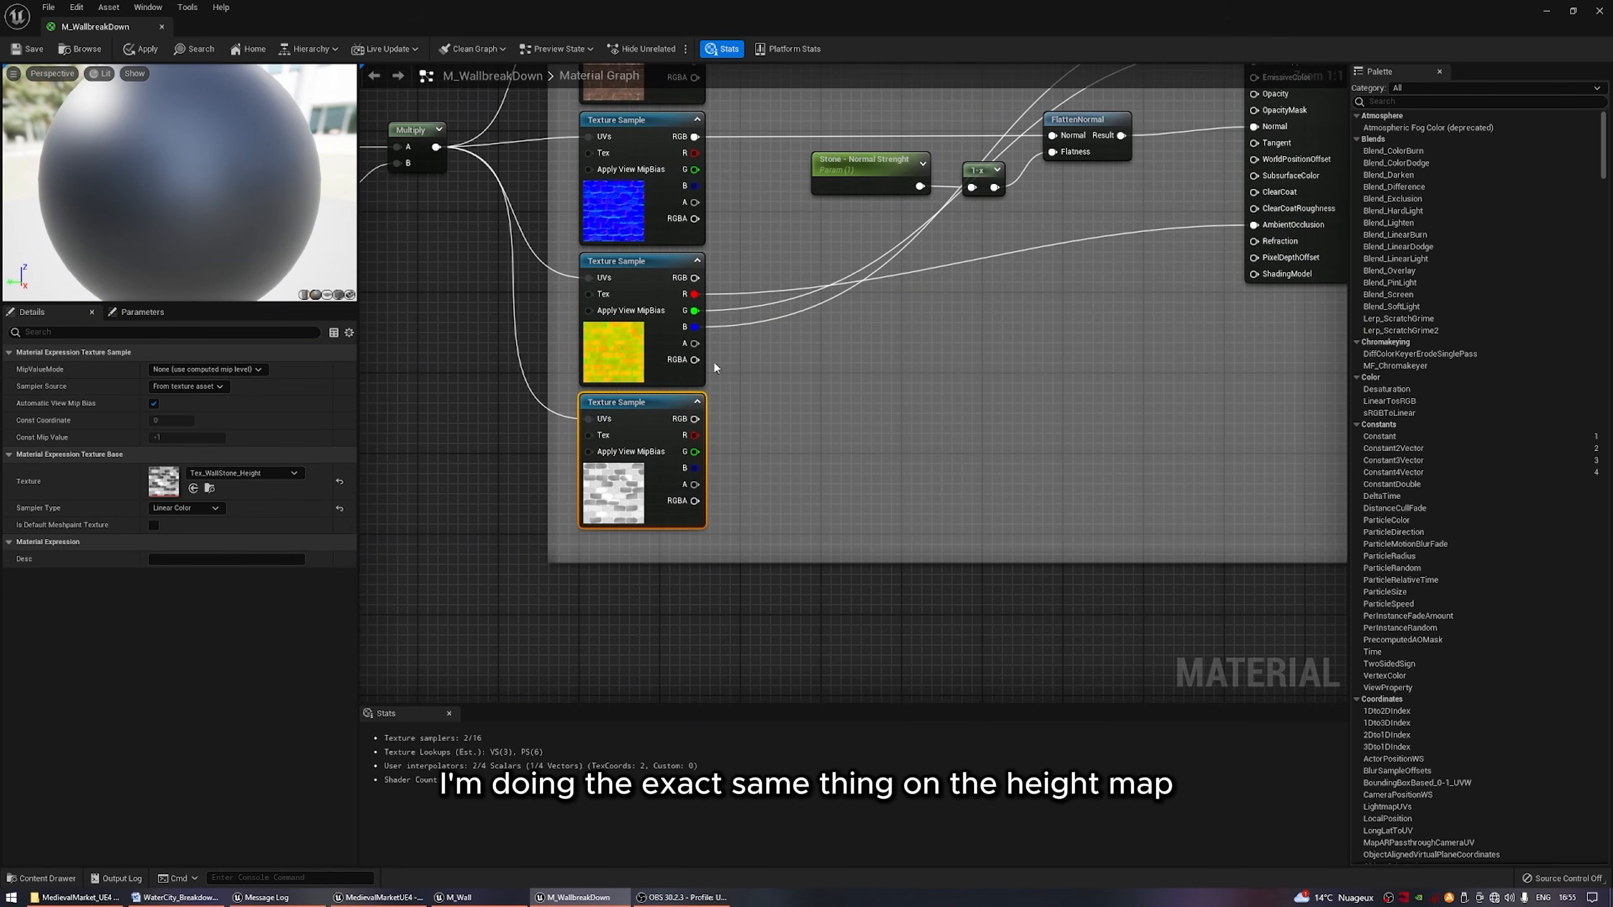
# Feed the red channel of the stone height texture into a Power node, followed by a CheapContrast node.
pyautogui.moveTo(695, 435); pyautogui.dragTo(1039, 546)
pyautogui.write('power')
pyautogui.press('Return')
pyautogui.write('cheap')
pyautogui.press('Return')
pyautogui.moveTo(990, 610); pyautogui.dragTo(809, 436, button='right')
# Promote the height chain's Power exponent and CheapContrast contrast to parameters named Height Power and Height Contrast.
pyautogui.rightClick(678, 373)
pyautogui.click(746, 452)
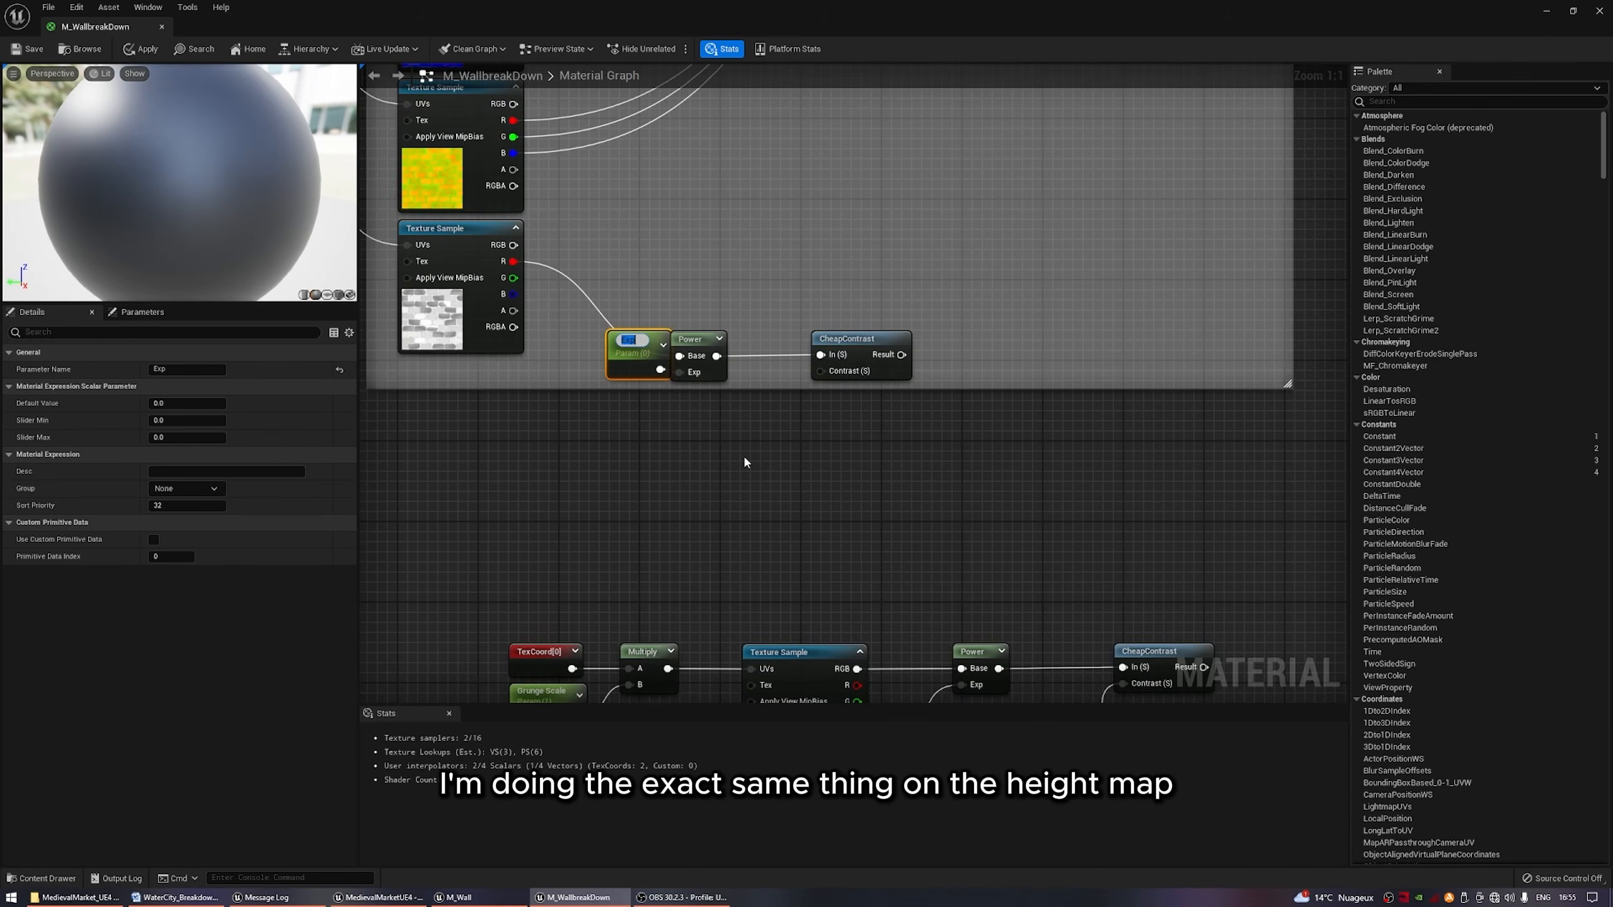
pyautogui.write('Height Power')
pyautogui.rightClick(823, 372)
pyautogui.click(882, 453)
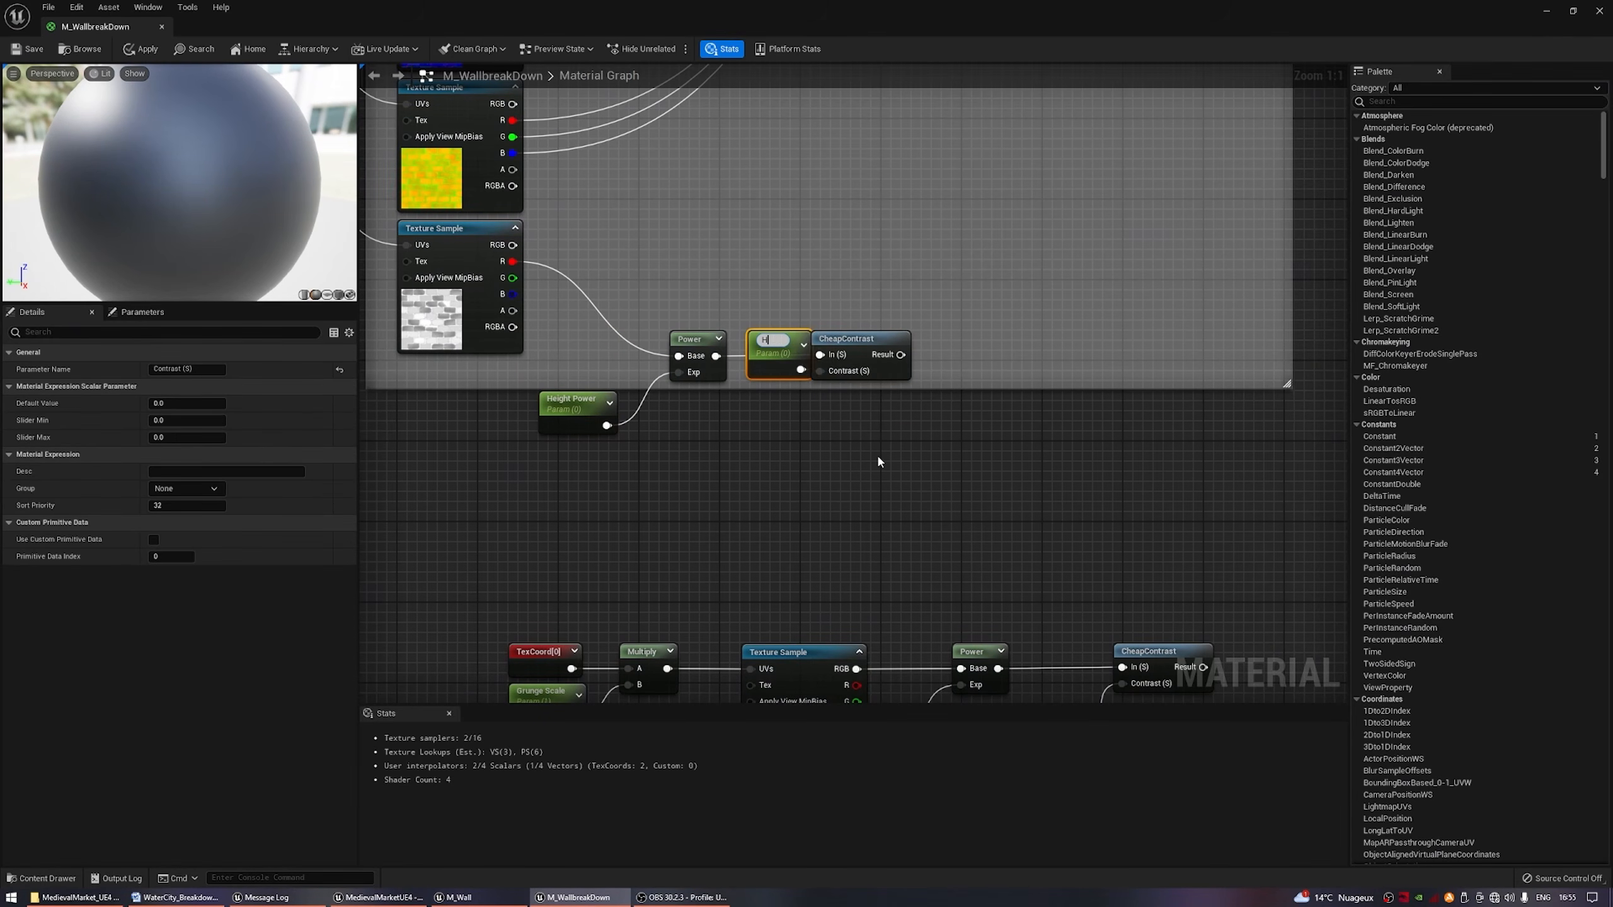
pyautogui.write('Height Contrast')
# Combine the height and grunge CheapContrast results in an Add node.
pyautogui.moveTo(1014, 503); pyautogui.dragTo(881, 394, button='right')
pyautogui.moveTo(697, 247); pyautogui.dragTo(1134, 474)
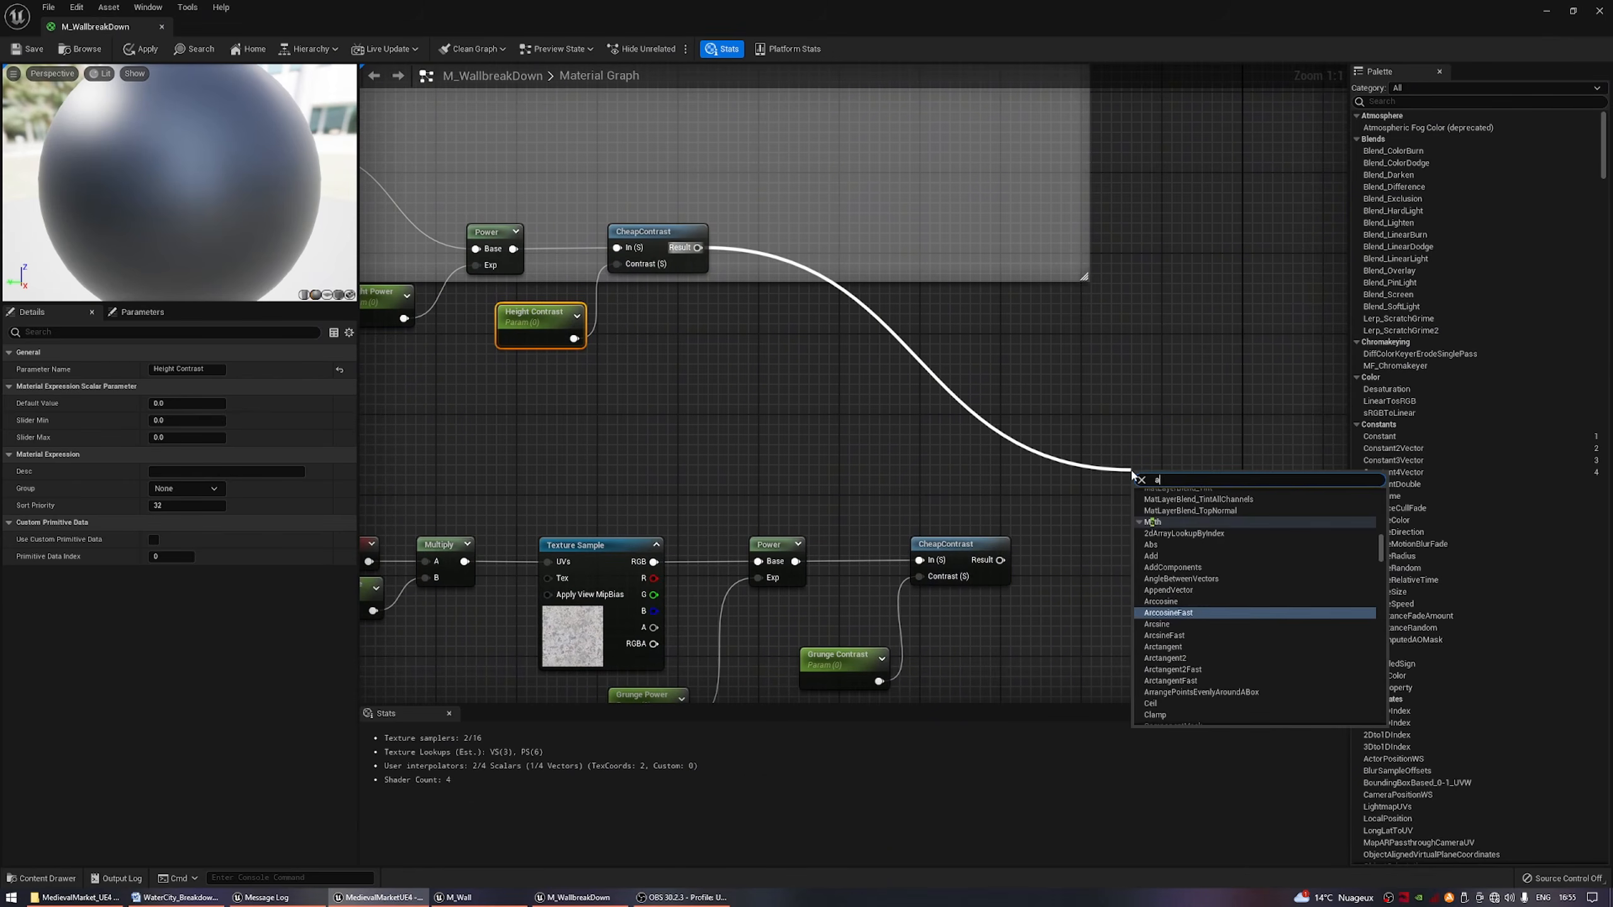
pyautogui.write('add')
pyautogui.press('Return')
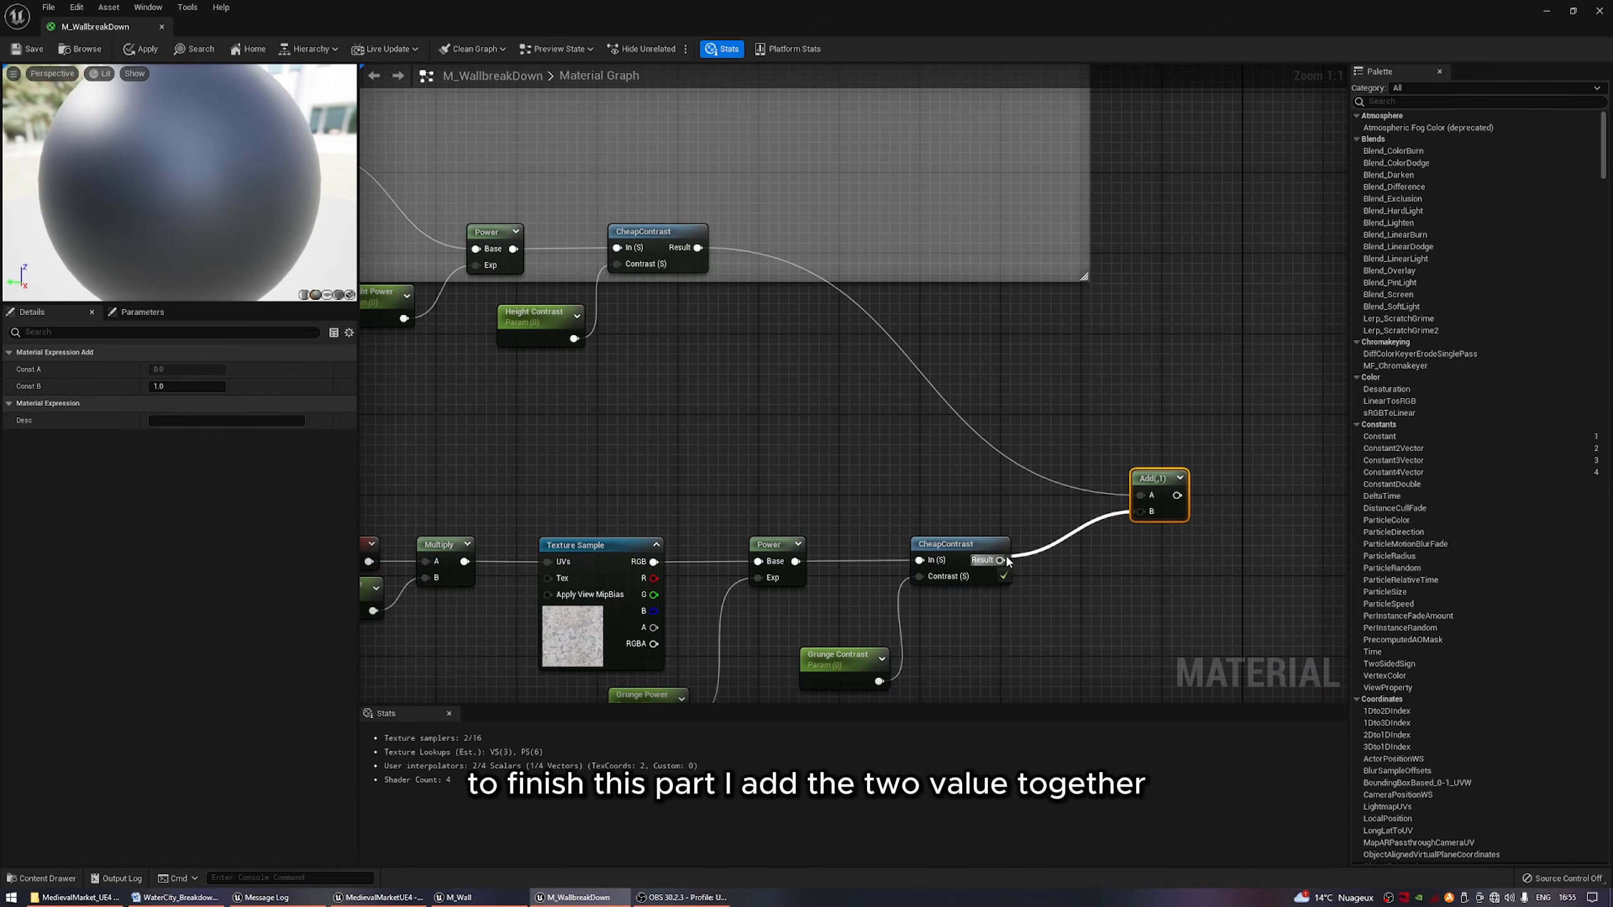
pyautogui.moveTo(1006, 560); pyautogui.dragTo(1002, 560)
# Pass the Add result through a Saturate node into a named reroute called Grunge Wall.
pyautogui.moveTo(1144, 496); pyautogui.dragTo(826, 495, button='right')
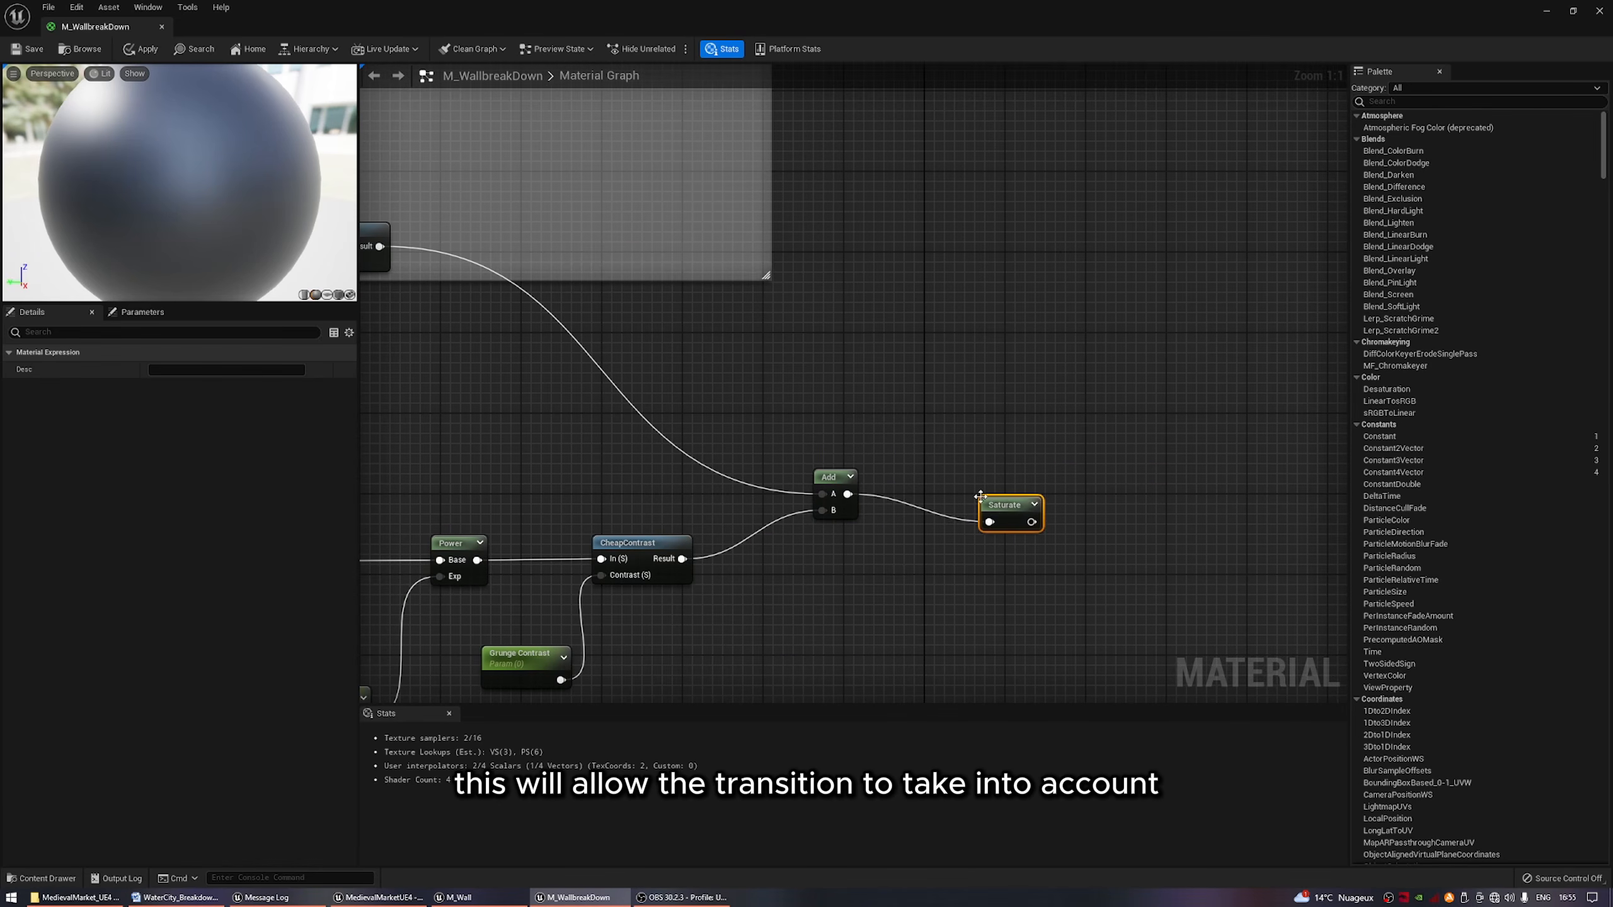
pyautogui.moveTo(1009, 516); pyautogui.dragTo(988, 497)
pyautogui.moveTo(1016, 500); pyautogui.dragTo(1093, 494)
pyautogui.write('named')
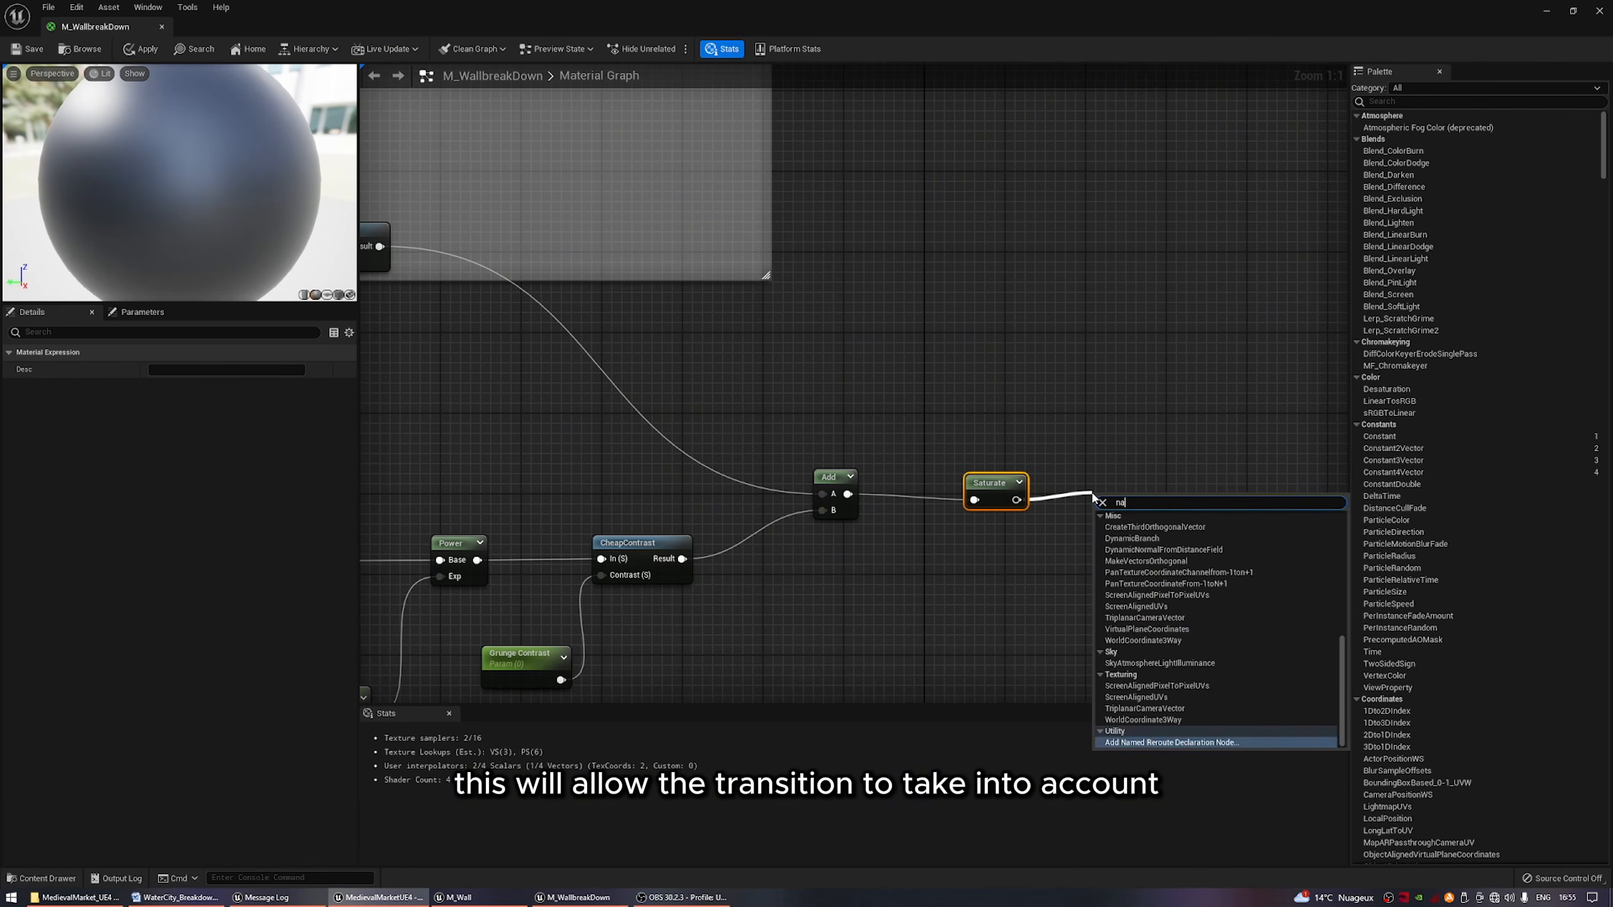
pyautogui.press('Return')
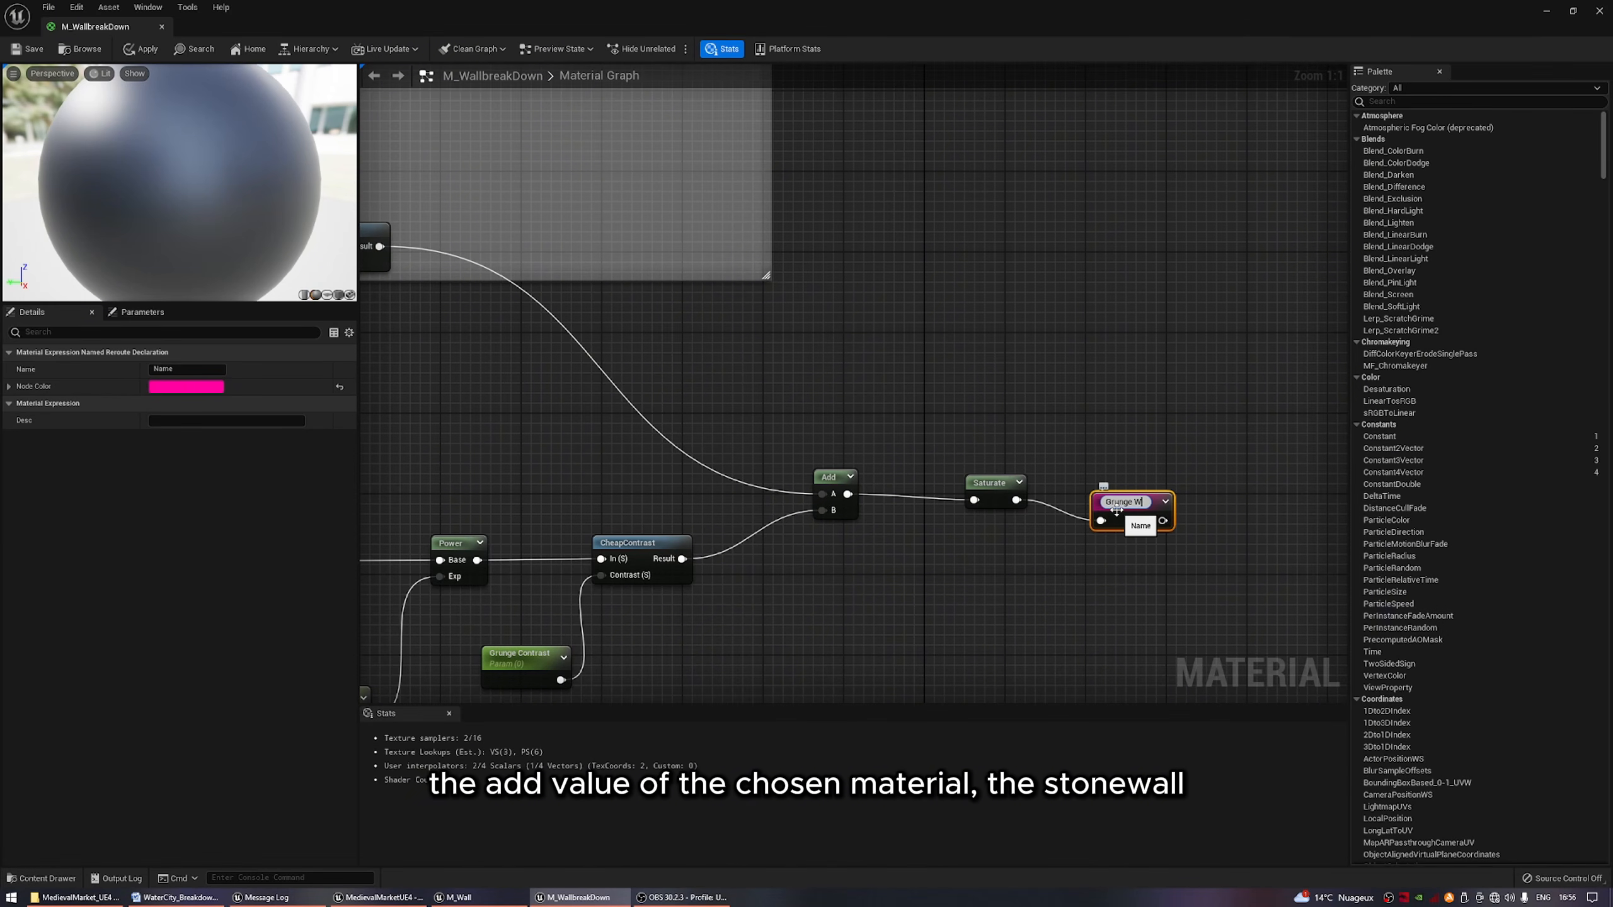
# Place a Grunge Wall reroute below the Stone reroute and connect it to the BlendMaterialAttributes Alpha input.
pyautogui.rightClick(857, 484)
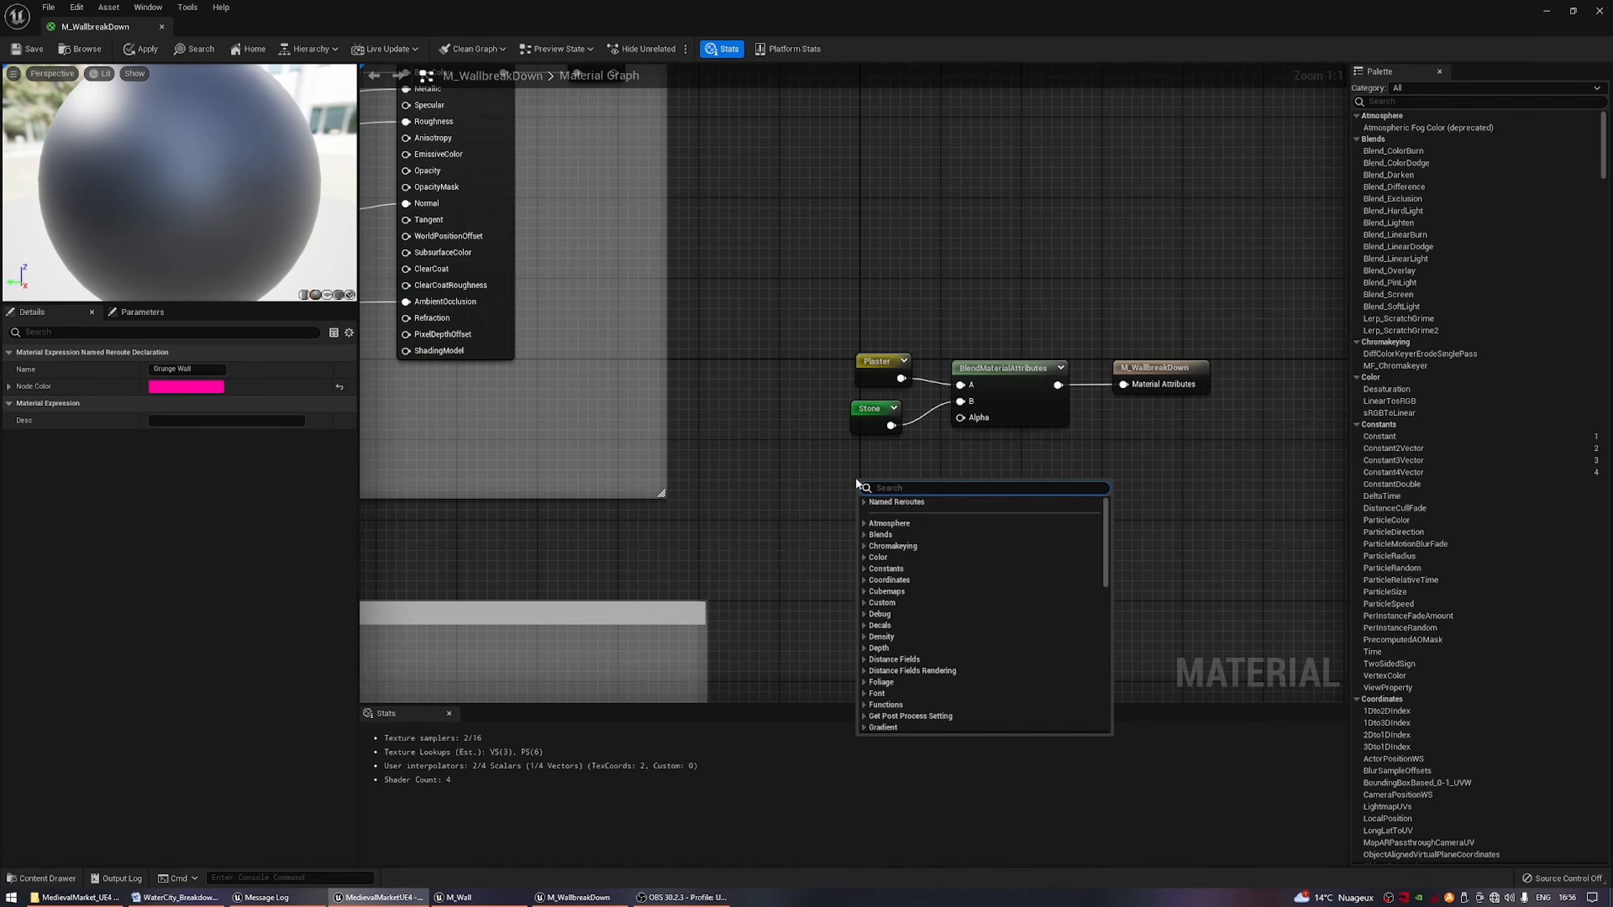
pyautogui.write('grung')
pyautogui.press('Return')
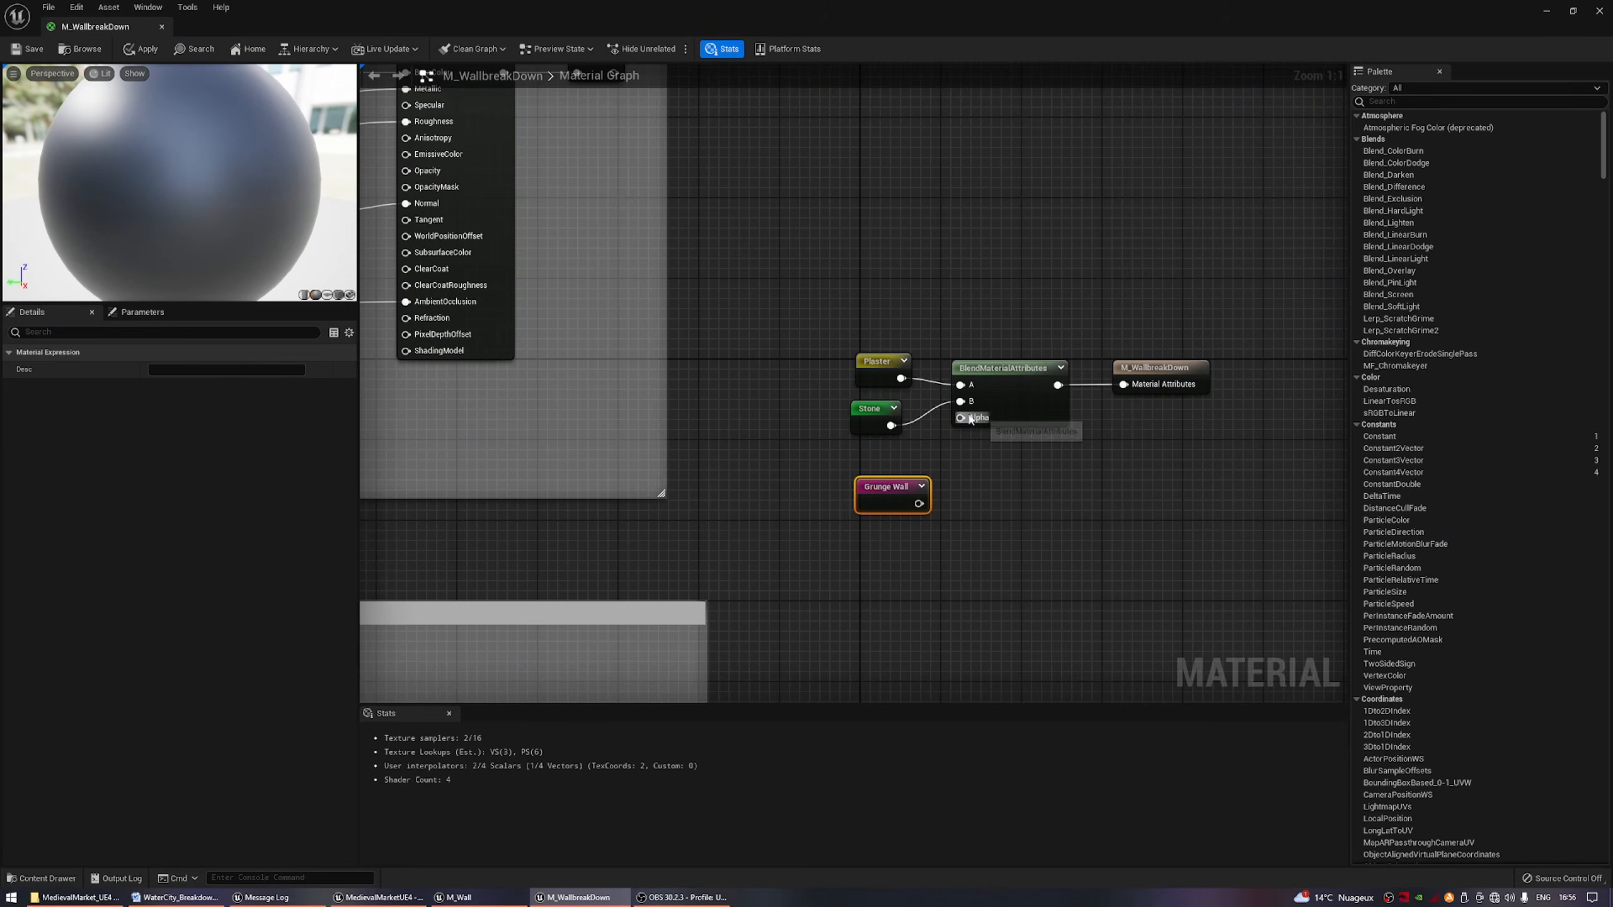
pyautogui.moveTo(960, 419); pyautogui.dragTo(917, 507)
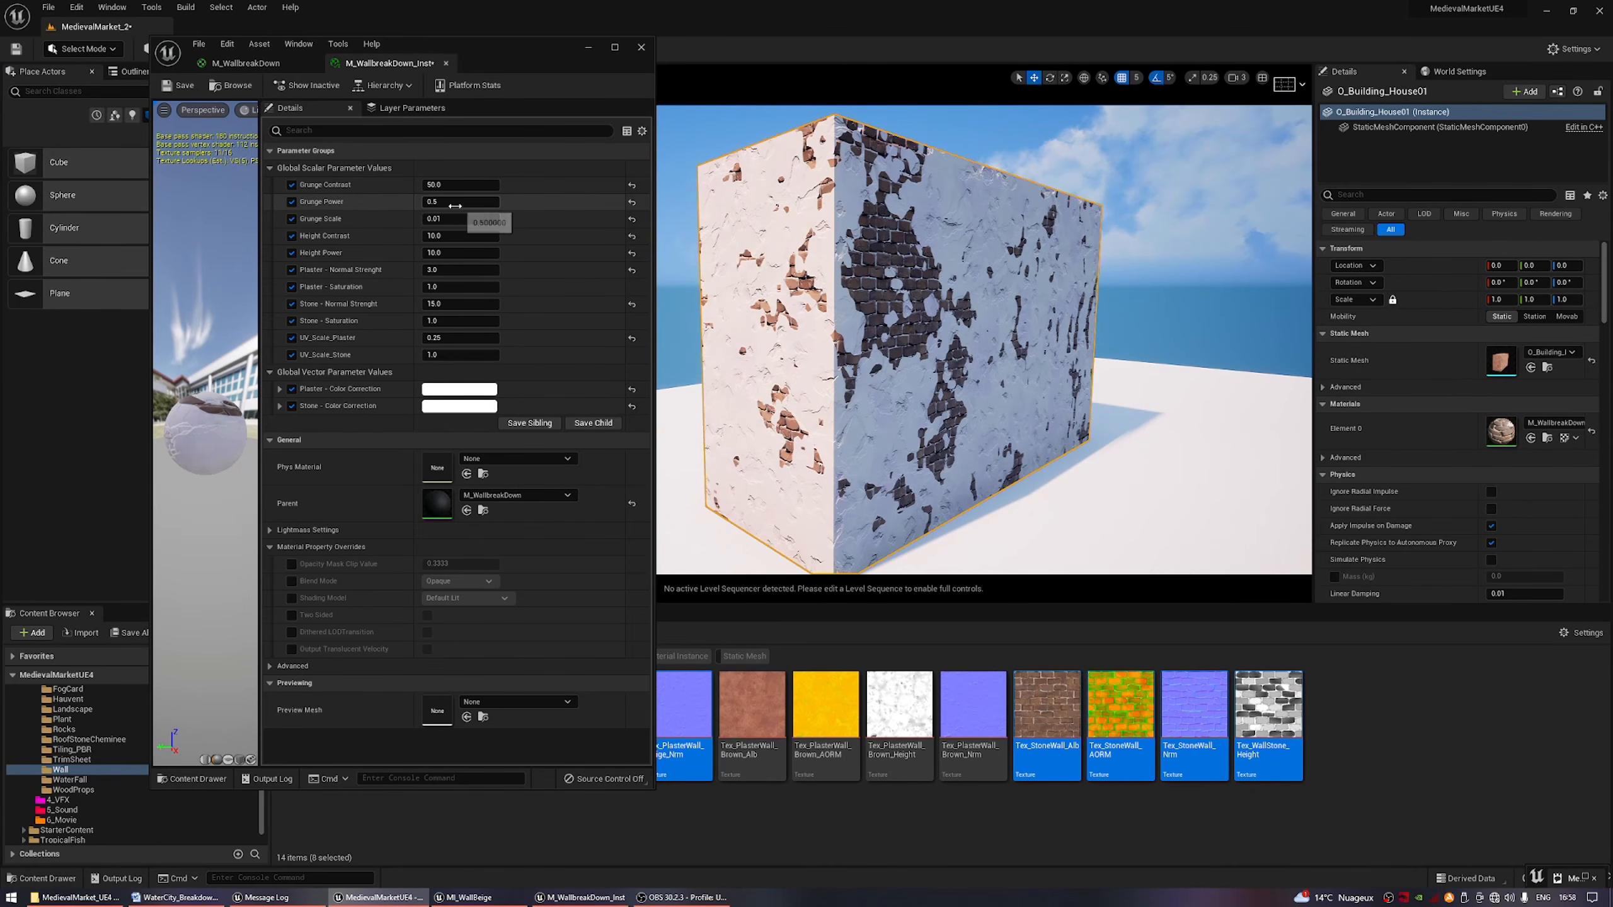
# Adjust the plaster's normal strength in the M_WallbreakDown_Inst material instance.
pyautogui.moveTo(454, 265); pyautogui.dragTo(453, 273, button='right')
pyautogui.click(453, 273)
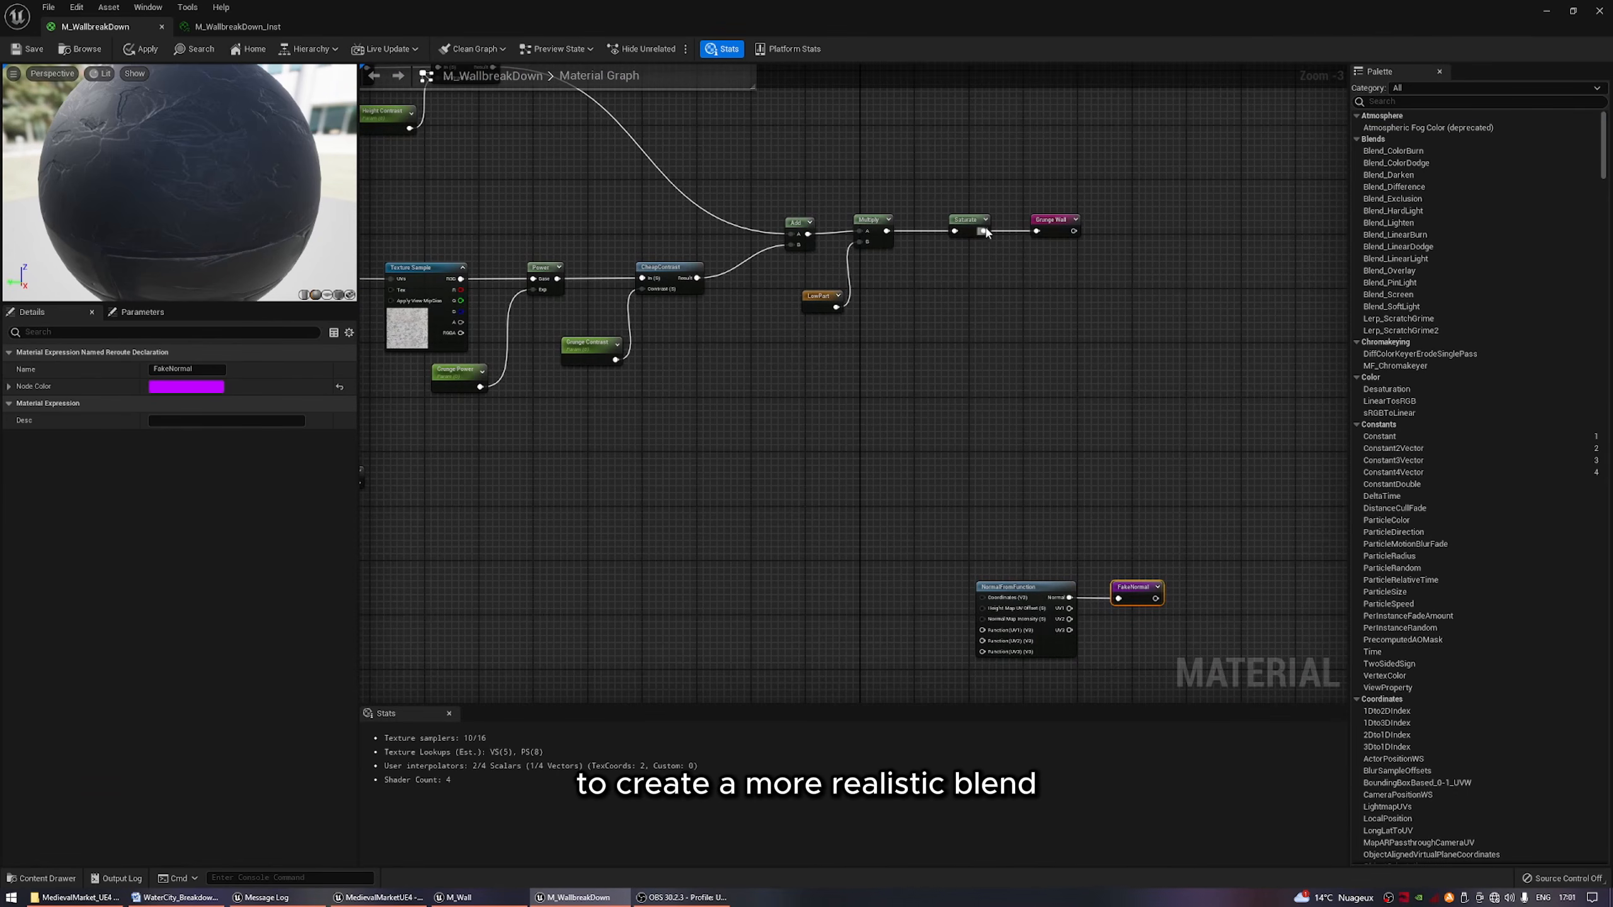
pyautogui.moveTo(984, 232)
pyautogui.mouseDown()
pyautogui.moveTo(957, 591)
pyautogui.moveTo(983, 651)
pyautogui.moveTo(965, 346)
pyautogui.moveTo(996, 227)
pyautogui.moveTo(983, 231)
pyautogui.mouseUp()
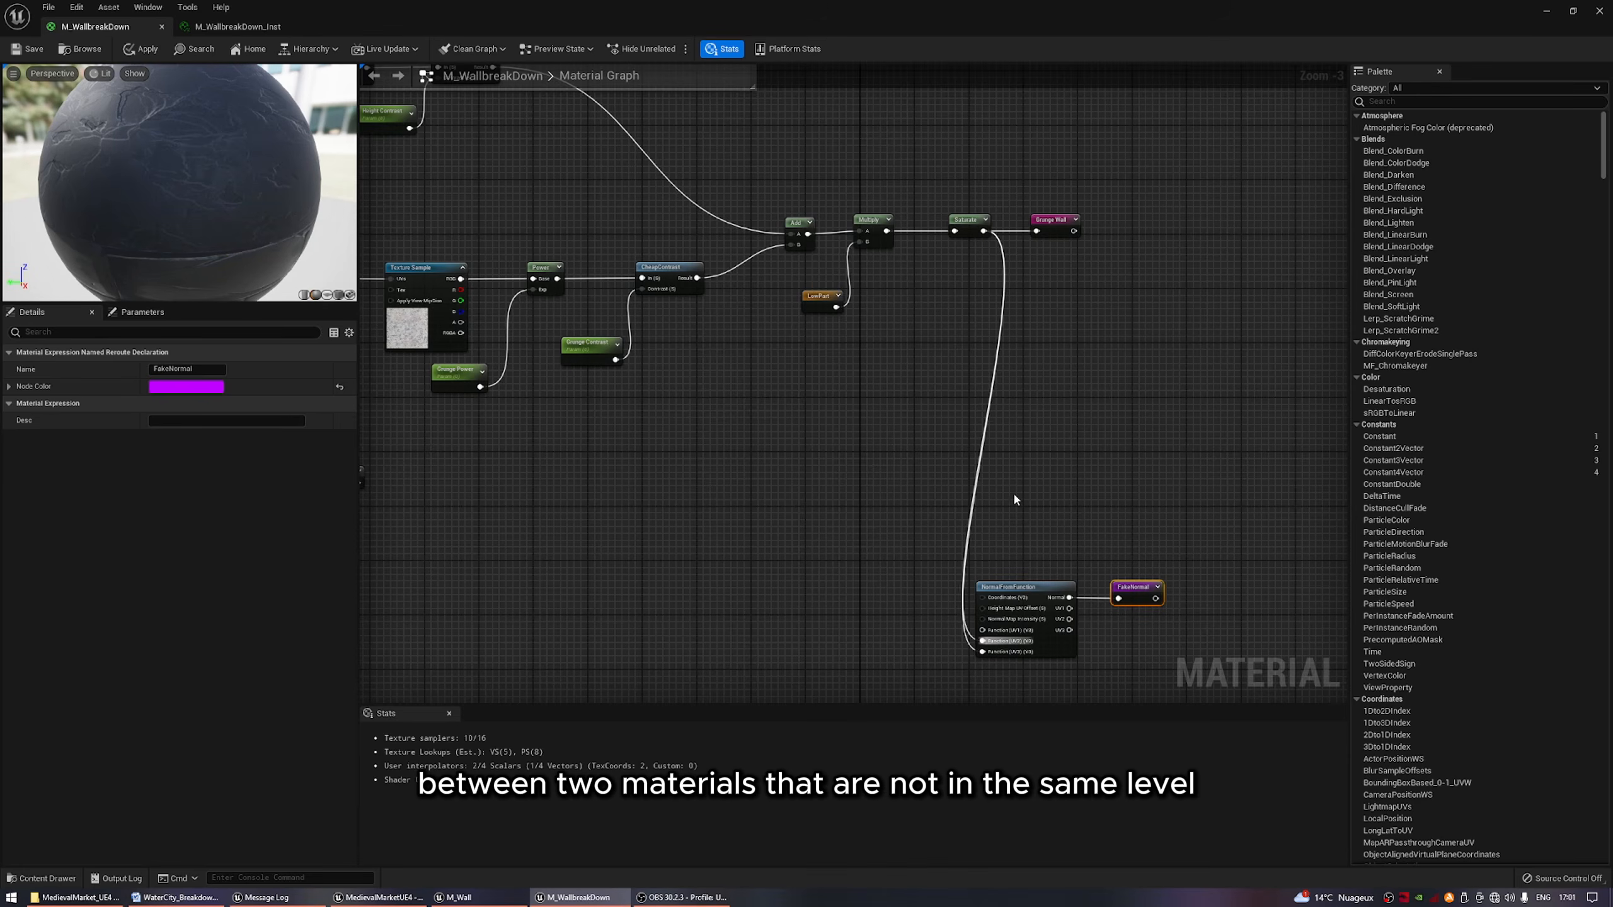
# Promote NormalFromFunction's Normal Map Intensity input to a parameter with a default value of 1 and place it beside the node.
pyautogui.moveTo(1014, 495); pyautogui.dragTo(1071, 268, button='right')
pyautogui.scroll(3, 1039, 368)
pyautogui.rightClick(1039, 410)
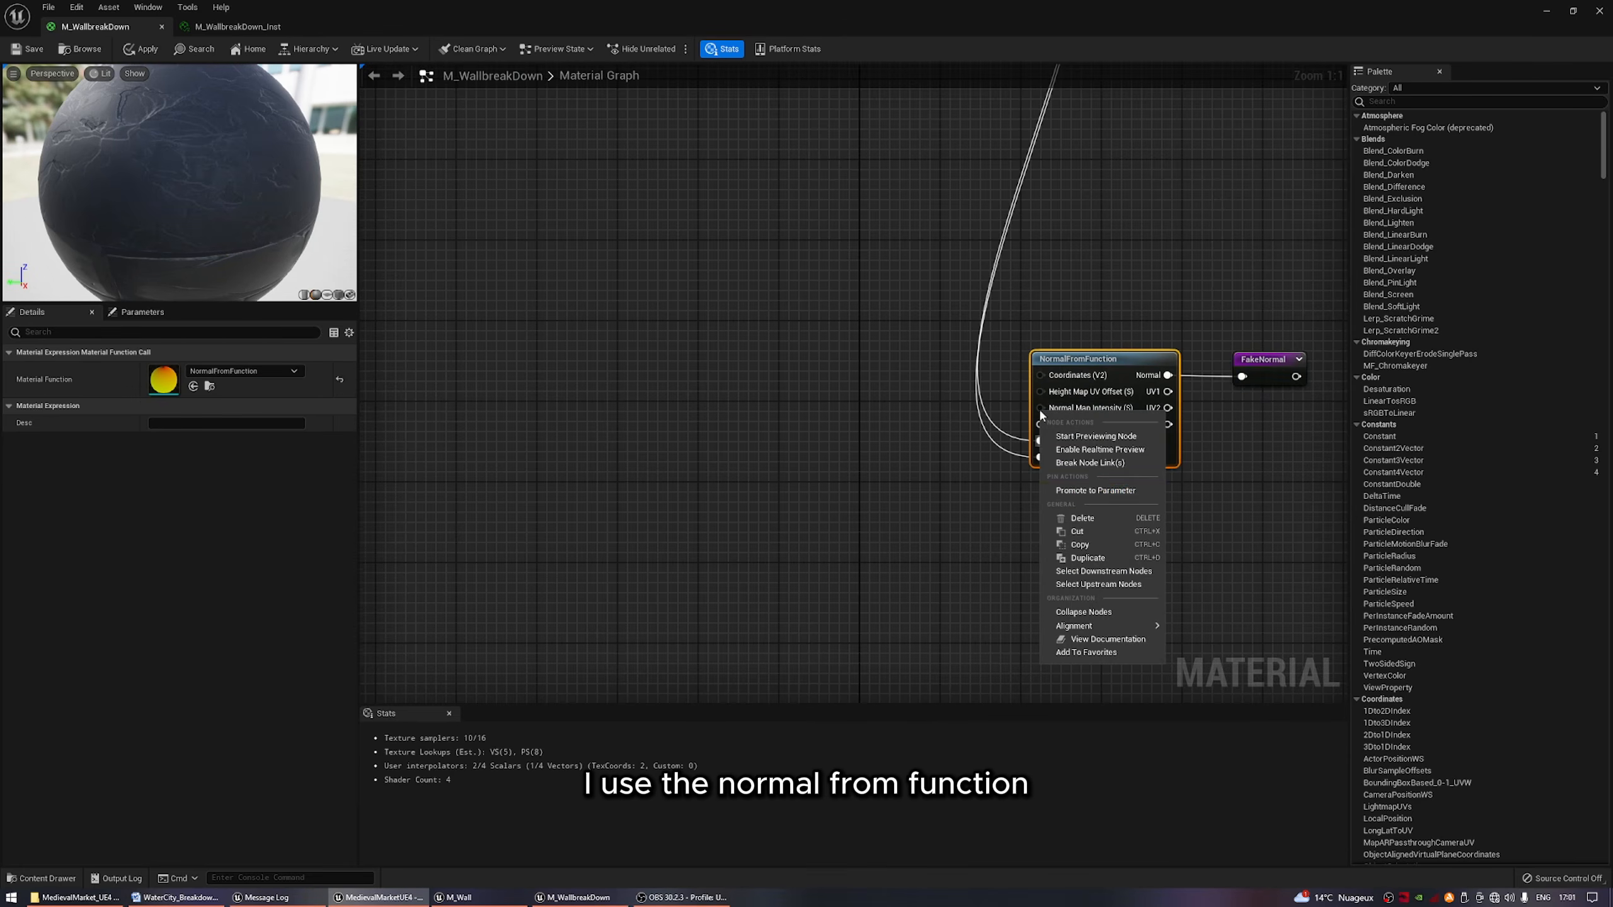
pyautogui.click(1094, 490)
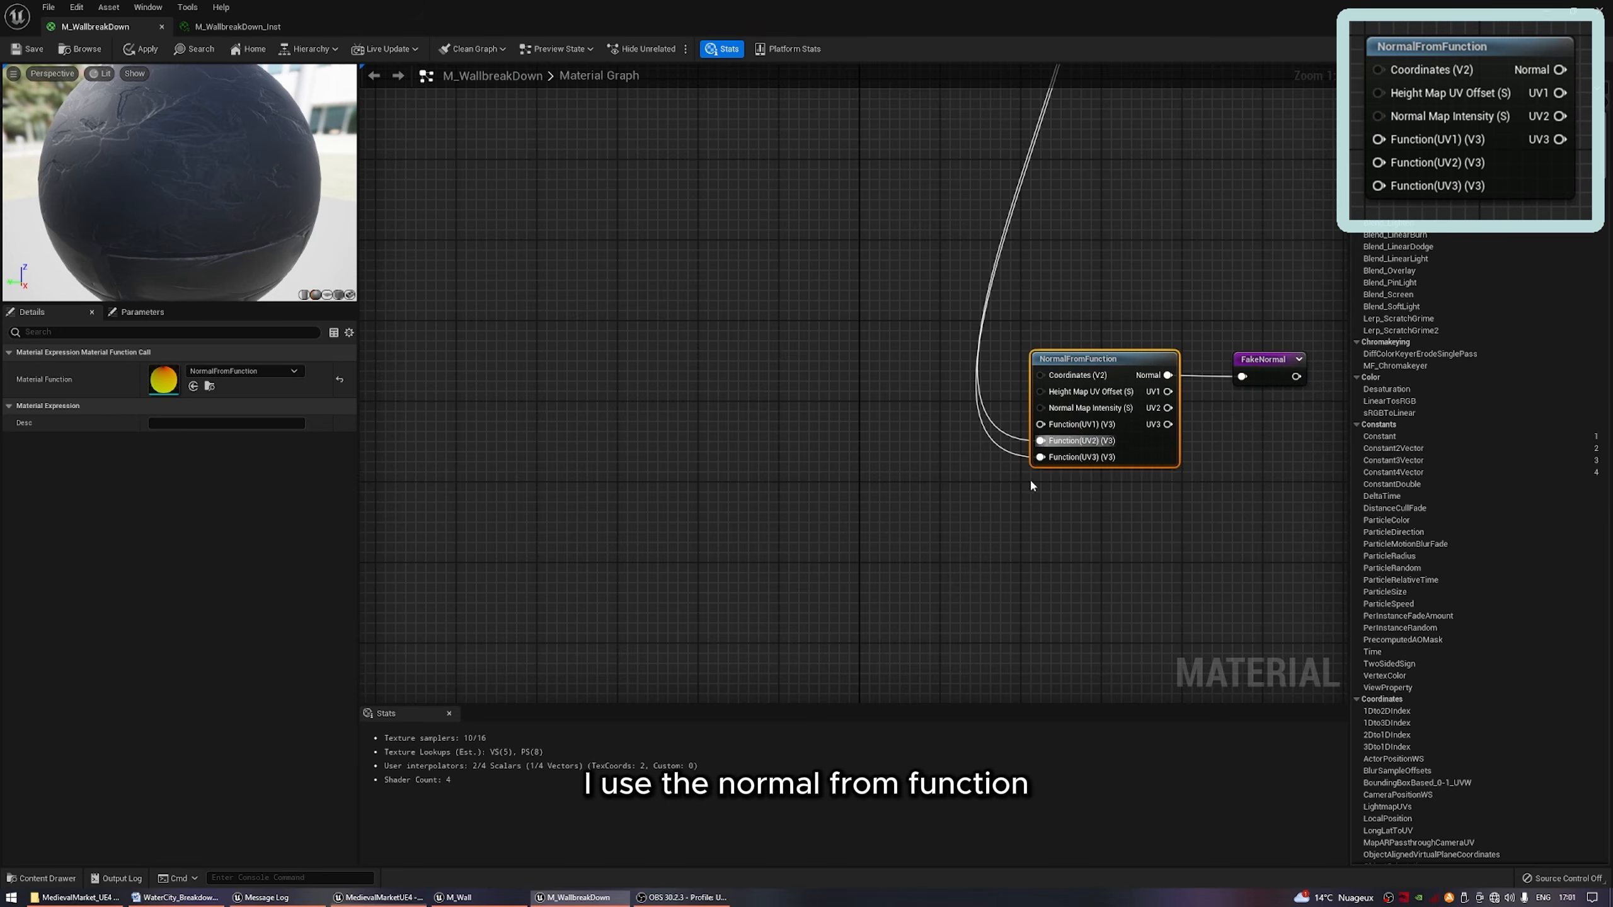
pyautogui.click(958, 405)
pyautogui.moveTo(1018, 356); pyautogui.dragTo(819, 295)
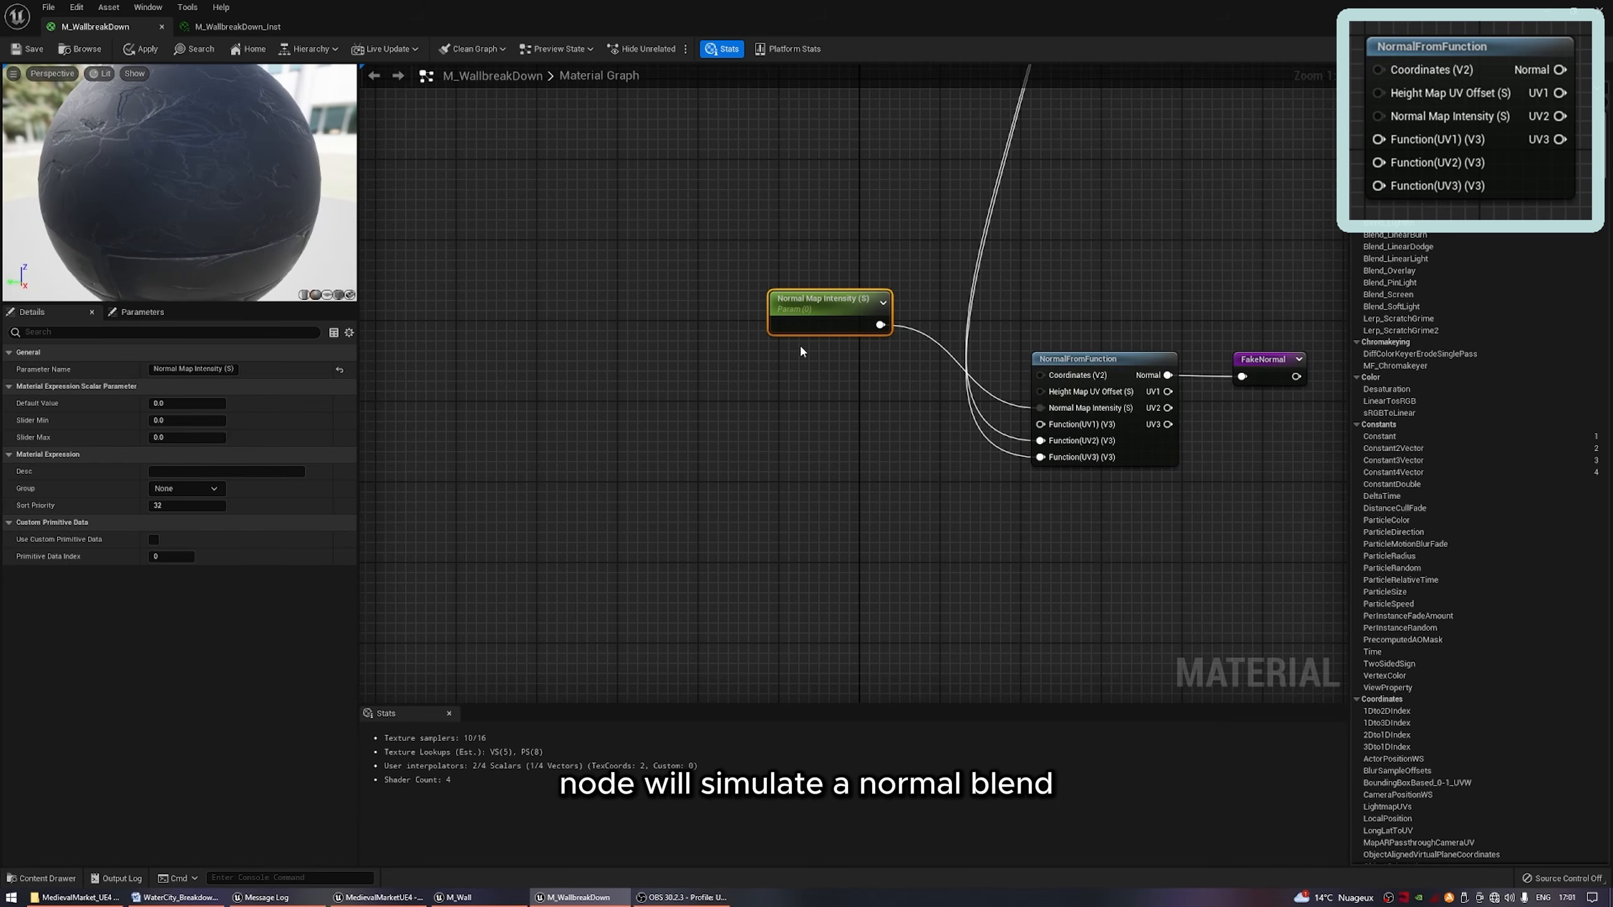
pyautogui.click(180, 402)
pyautogui.write('1')
pyautogui.press('Return')
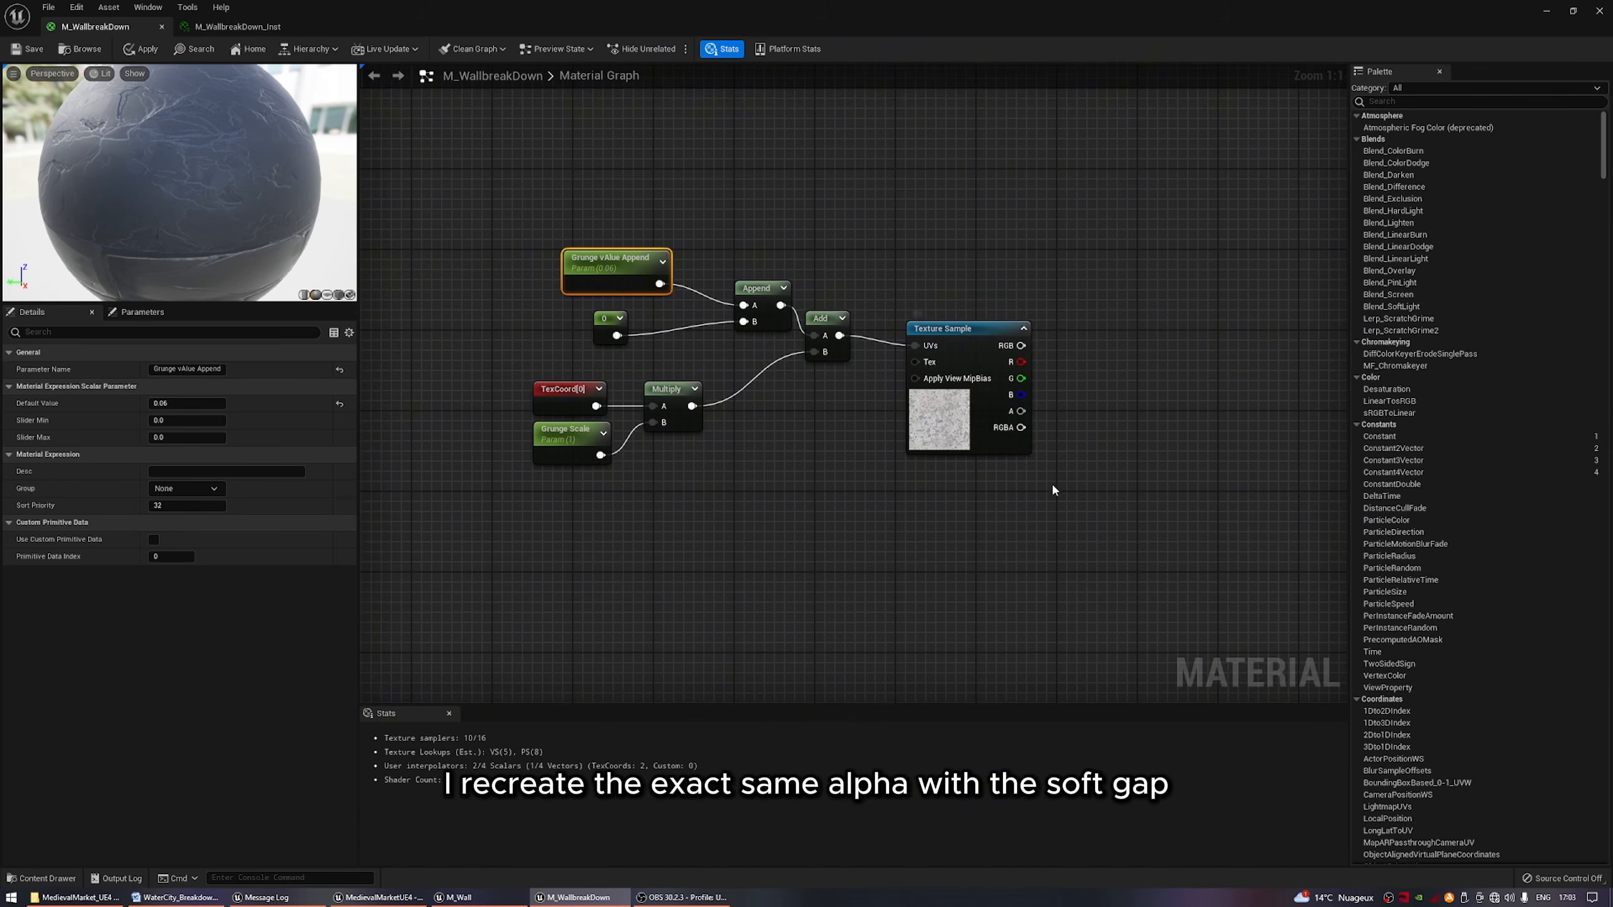
# Duplicate the grunge Power and CheapContrast nodes with their parameters beside the offset grunge texture and connect its RGB to the Power base.
pyautogui.moveTo(1052, 488); pyautogui.dragTo(742, 425, button='right')
pyautogui.scroll(-1, 797, 420)
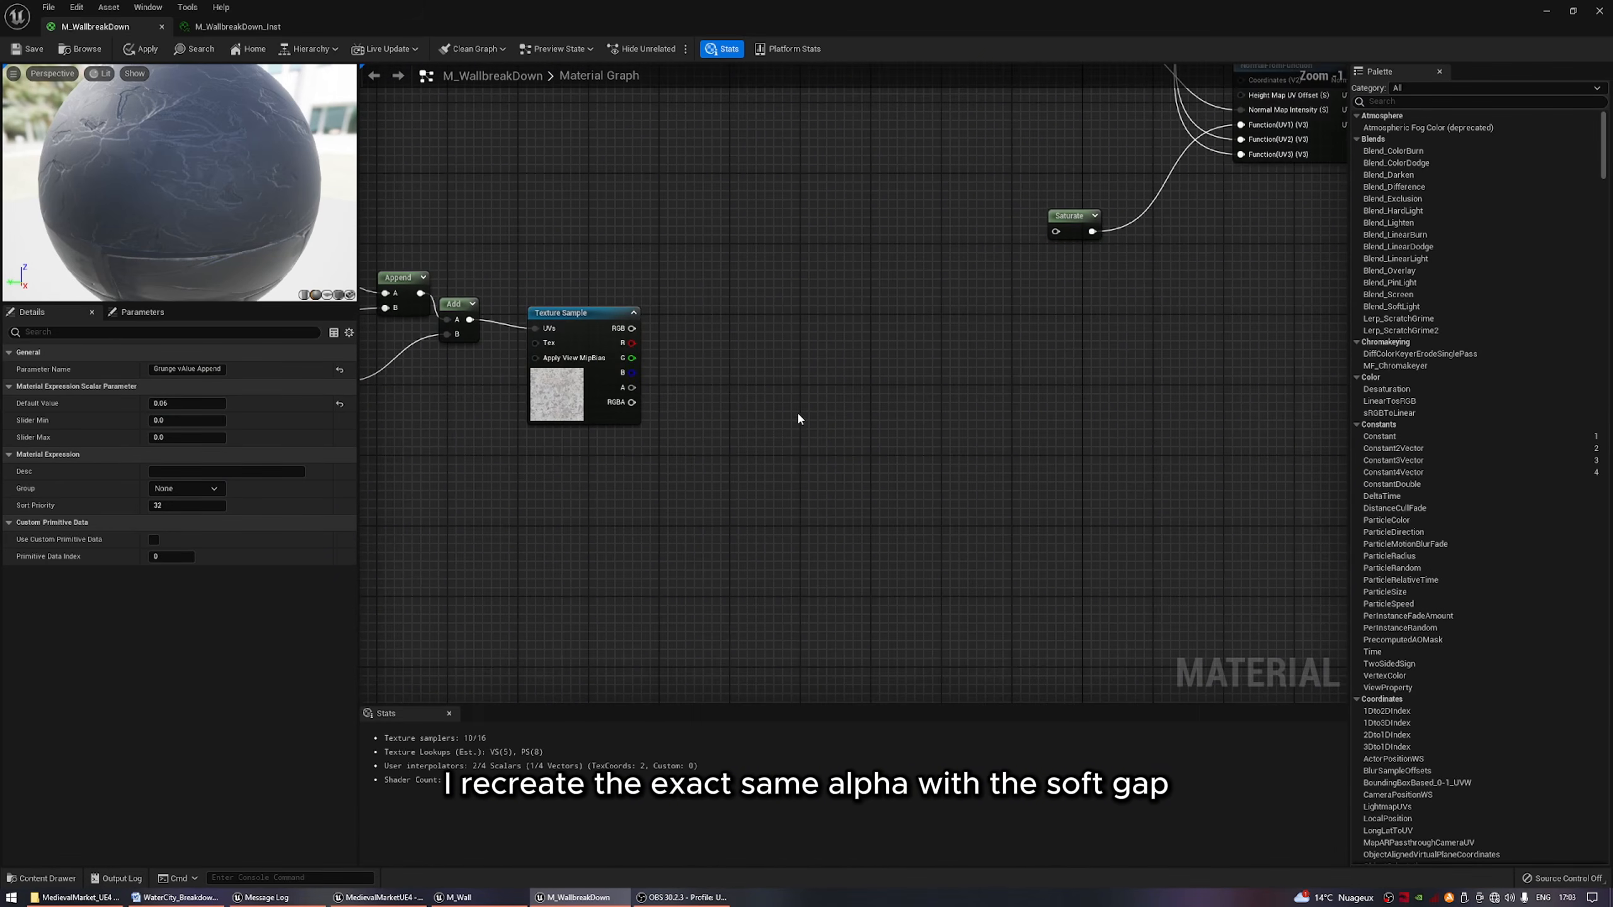
pyautogui.moveTo(863, 352); pyautogui.dragTo(918, 497, button='right')
pyautogui.moveTo(871, 280); pyautogui.dragTo(1198, 515, button='right')
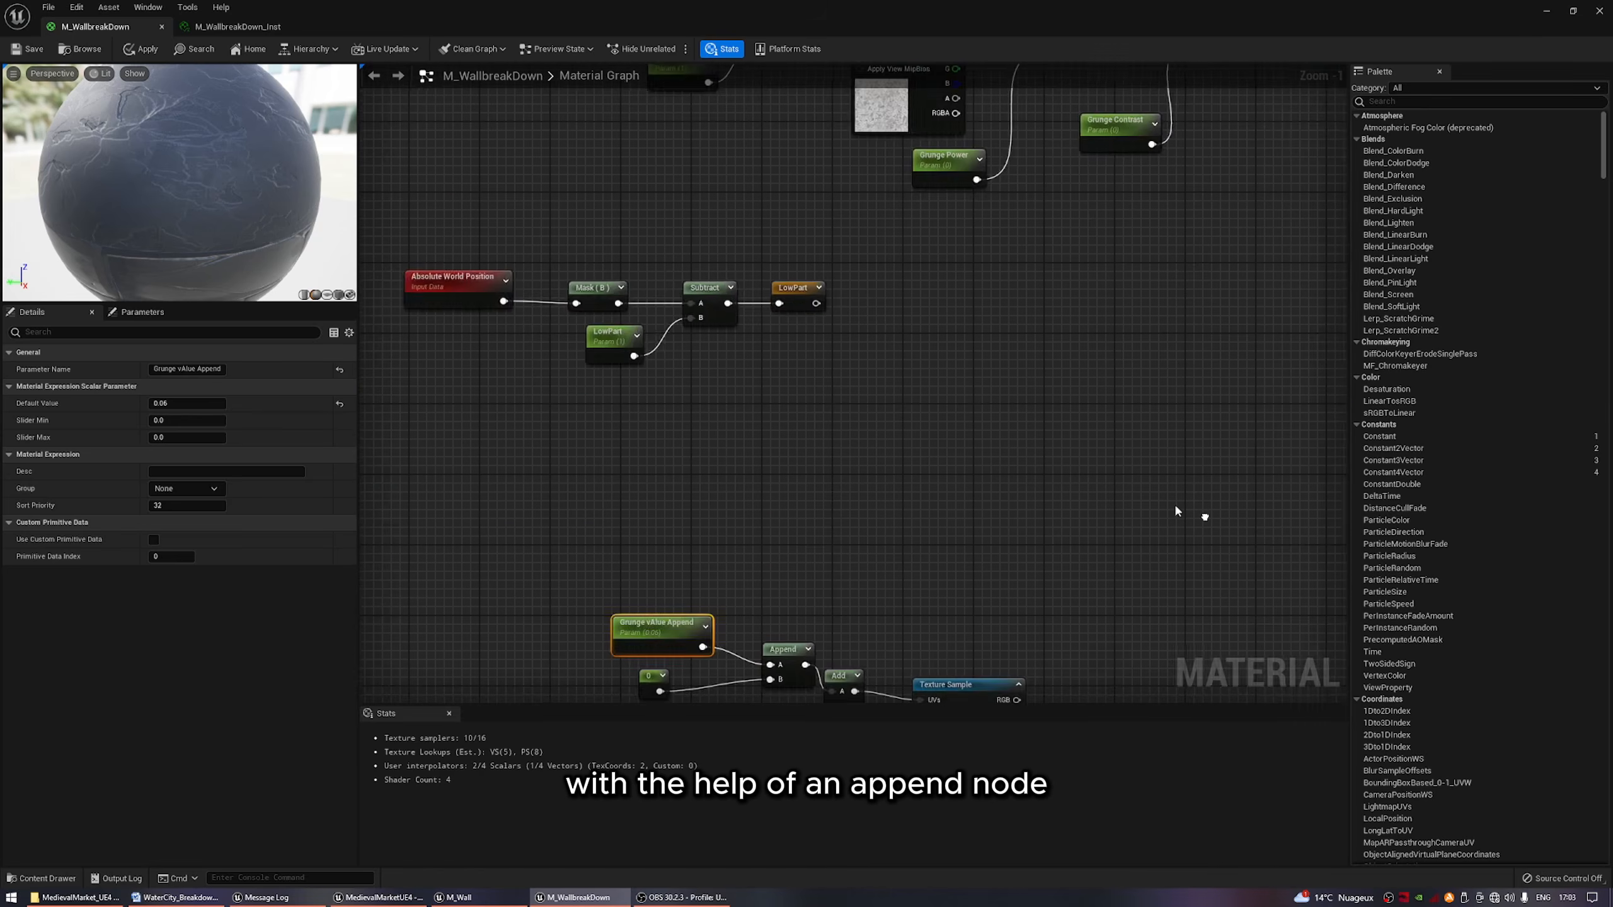
pyautogui.scroll(-3, 943, 438)
pyautogui.scroll(1, 999, 273)
pyautogui.moveTo(1000, 273); pyautogui.dragTo(785, 373, button='right')
pyautogui.scroll(2, 785, 378)
pyautogui.moveTo(997, 473); pyautogui.dragTo(730, 239)
pyautogui.moveTo(831, 499); pyautogui.dragTo(789, 369, button='right')
pyautogui.hotkey('ctrl', 'v')
pyautogui.scroll(1, 776, 366)
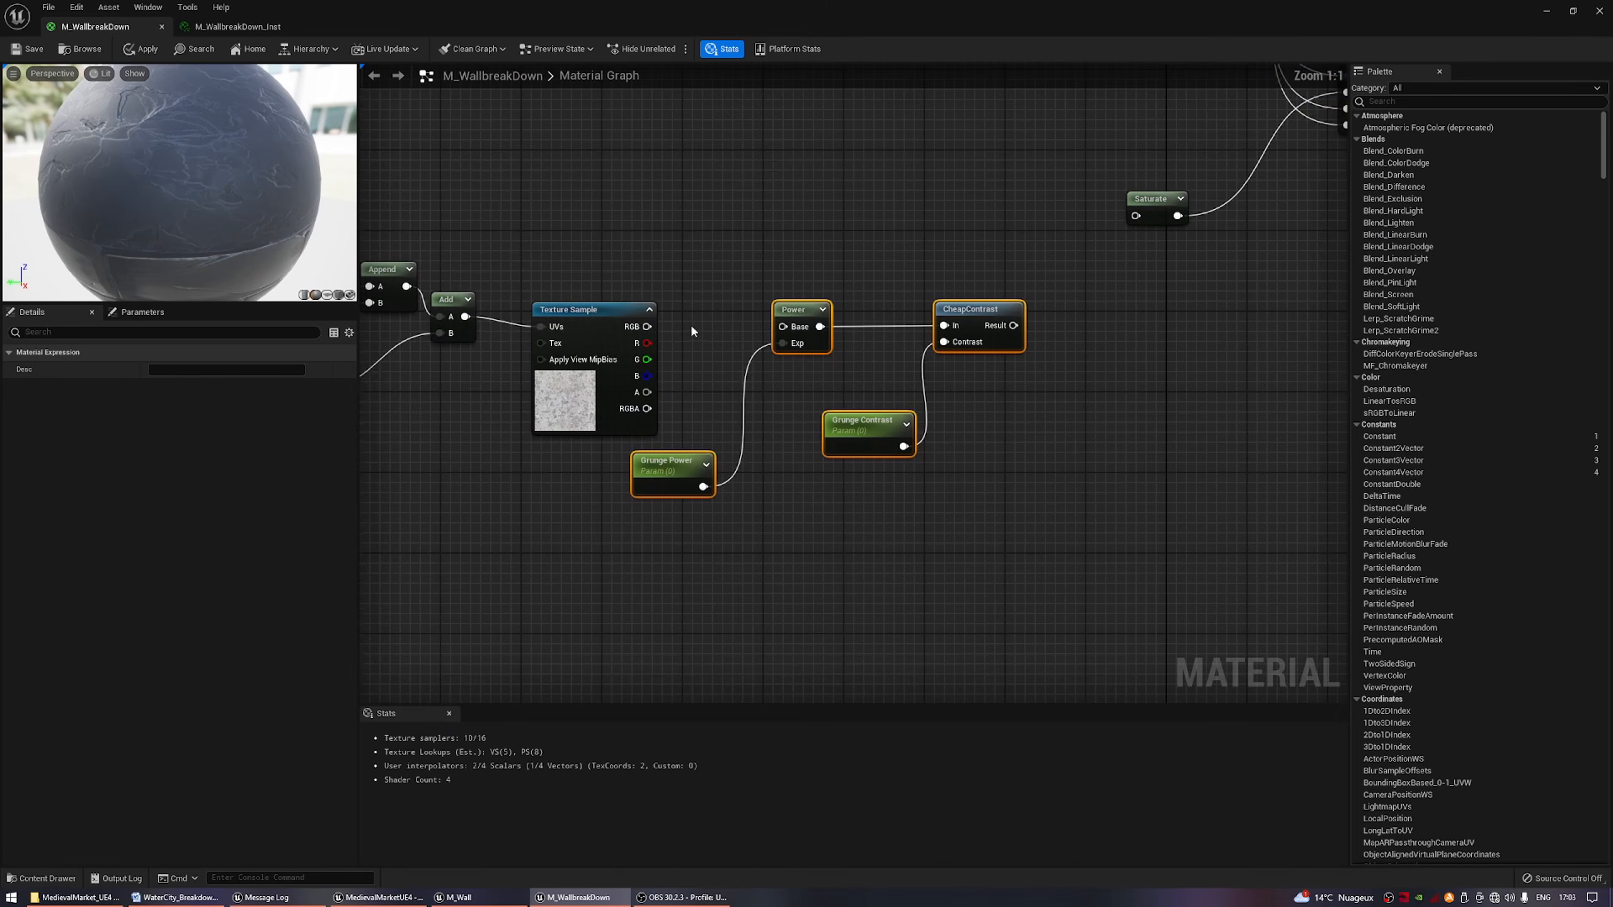
pyautogui.moveTo(646, 327); pyautogui.dragTo(786, 328)
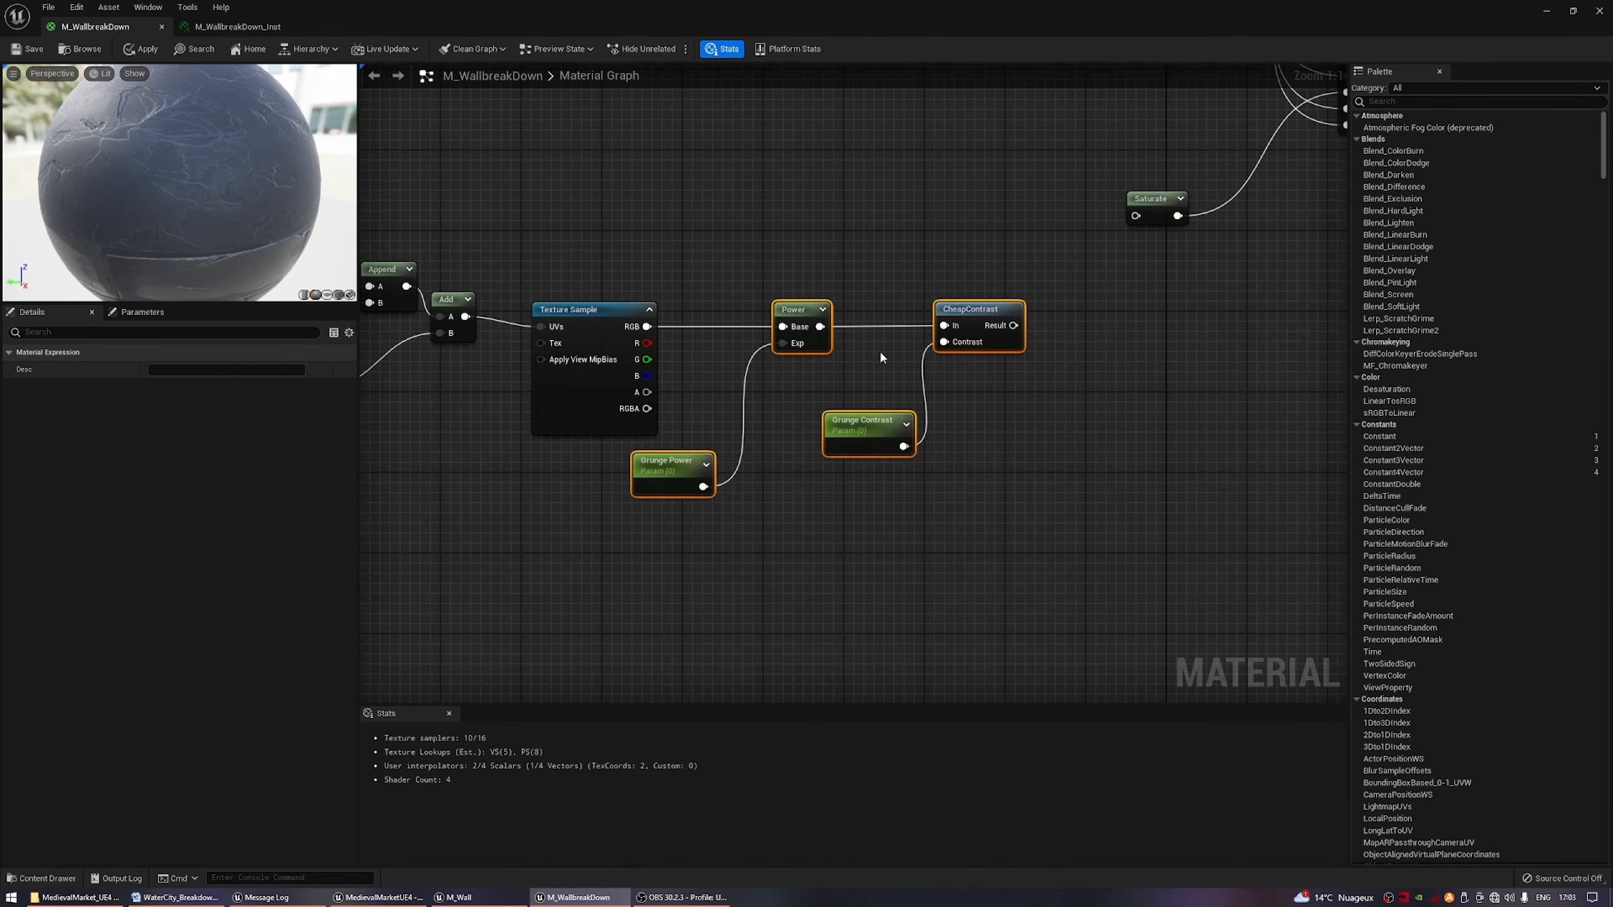
# Feed the duplicated CheapContrast's result into a new Add node.
pyautogui.moveTo(891, 347); pyautogui.dragTo(700, 456, button='right')
pyautogui.scroll(-3, 703, 420)
pyautogui.moveTo(683, 284); pyautogui.dragTo(774, 263, button='right')
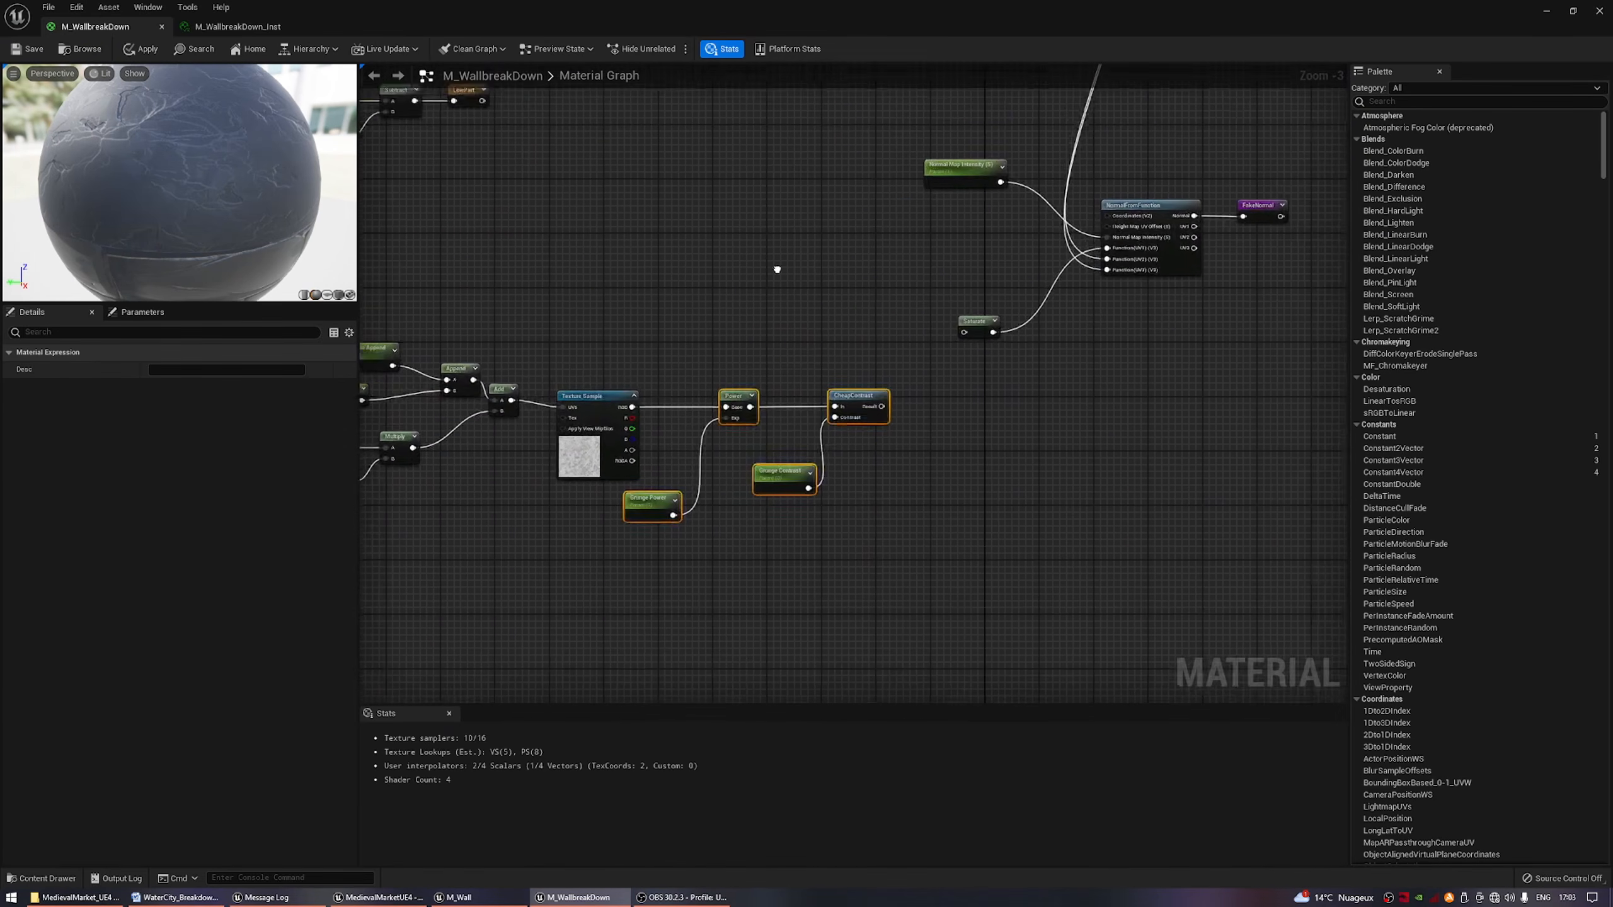
pyautogui.scroll(2, 775, 263)
pyautogui.moveTo(765, 423); pyautogui.dragTo(870, 326)
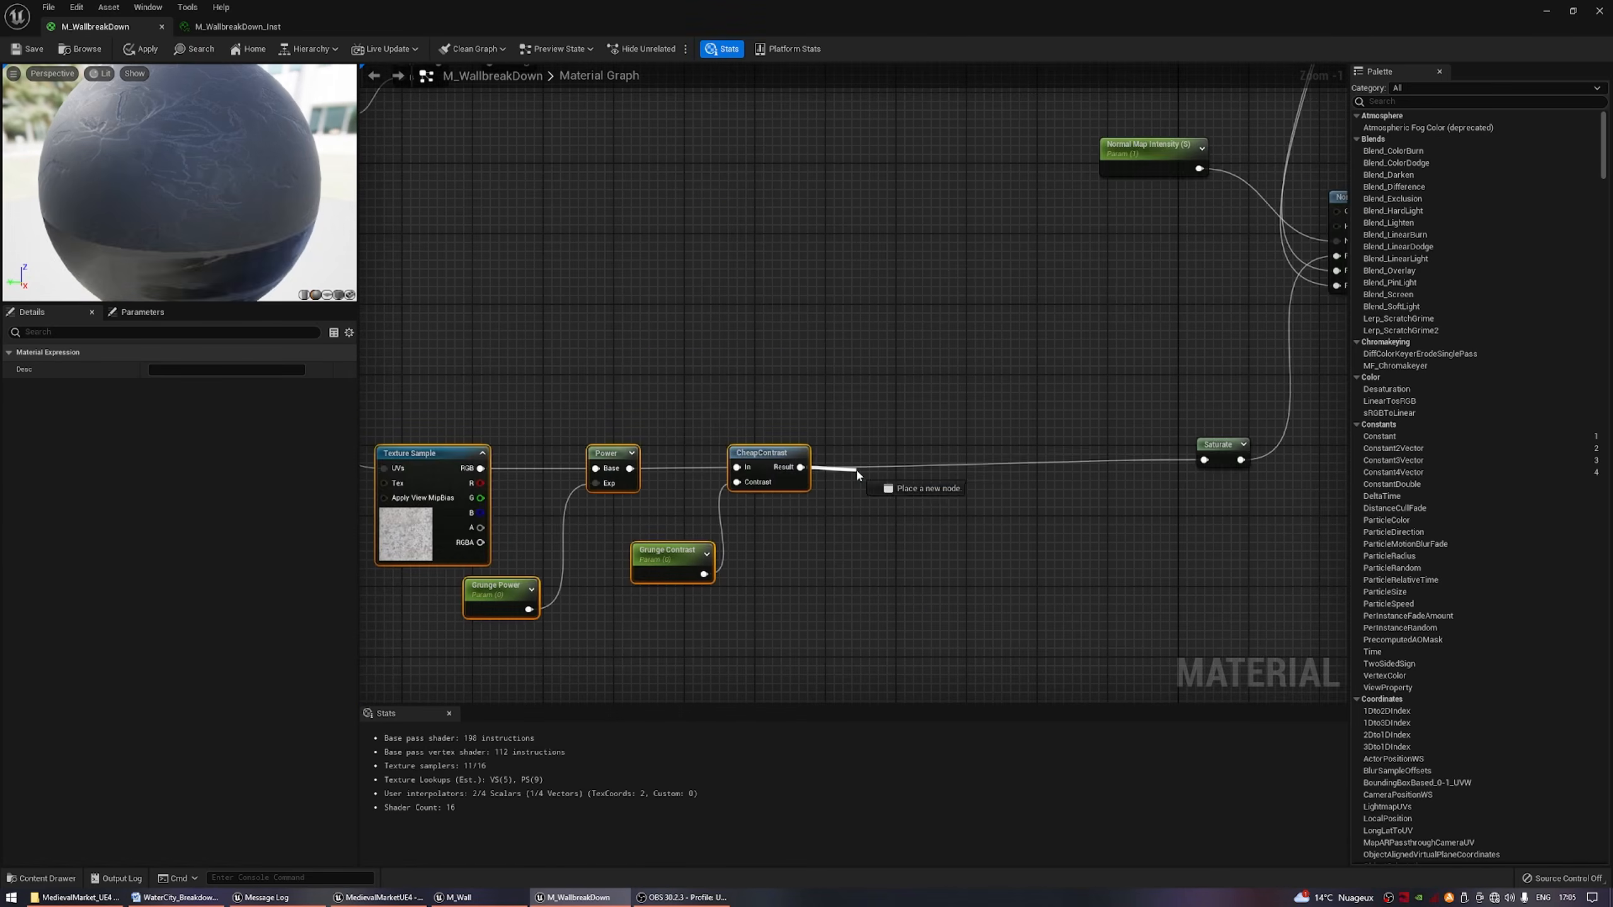
pyautogui.write('add')
pyautogui.moveTo(857, 470); pyautogui.dragTo(800, 469)
pyautogui.press('Return')
# Multiply the Add result by the LowPart reroute and connect the product to the Saturate node feeding NormalFromFunction.
pyautogui.moveTo(874, 474); pyautogui.dragTo(950, 539)
pyautogui.write('add')
pyautogui.press('Return')
pyautogui.write('low')
pyautogui.press('Return')
pyautogui.moveTo(1048, 469); pyautogui.dragTo(1203, 460)
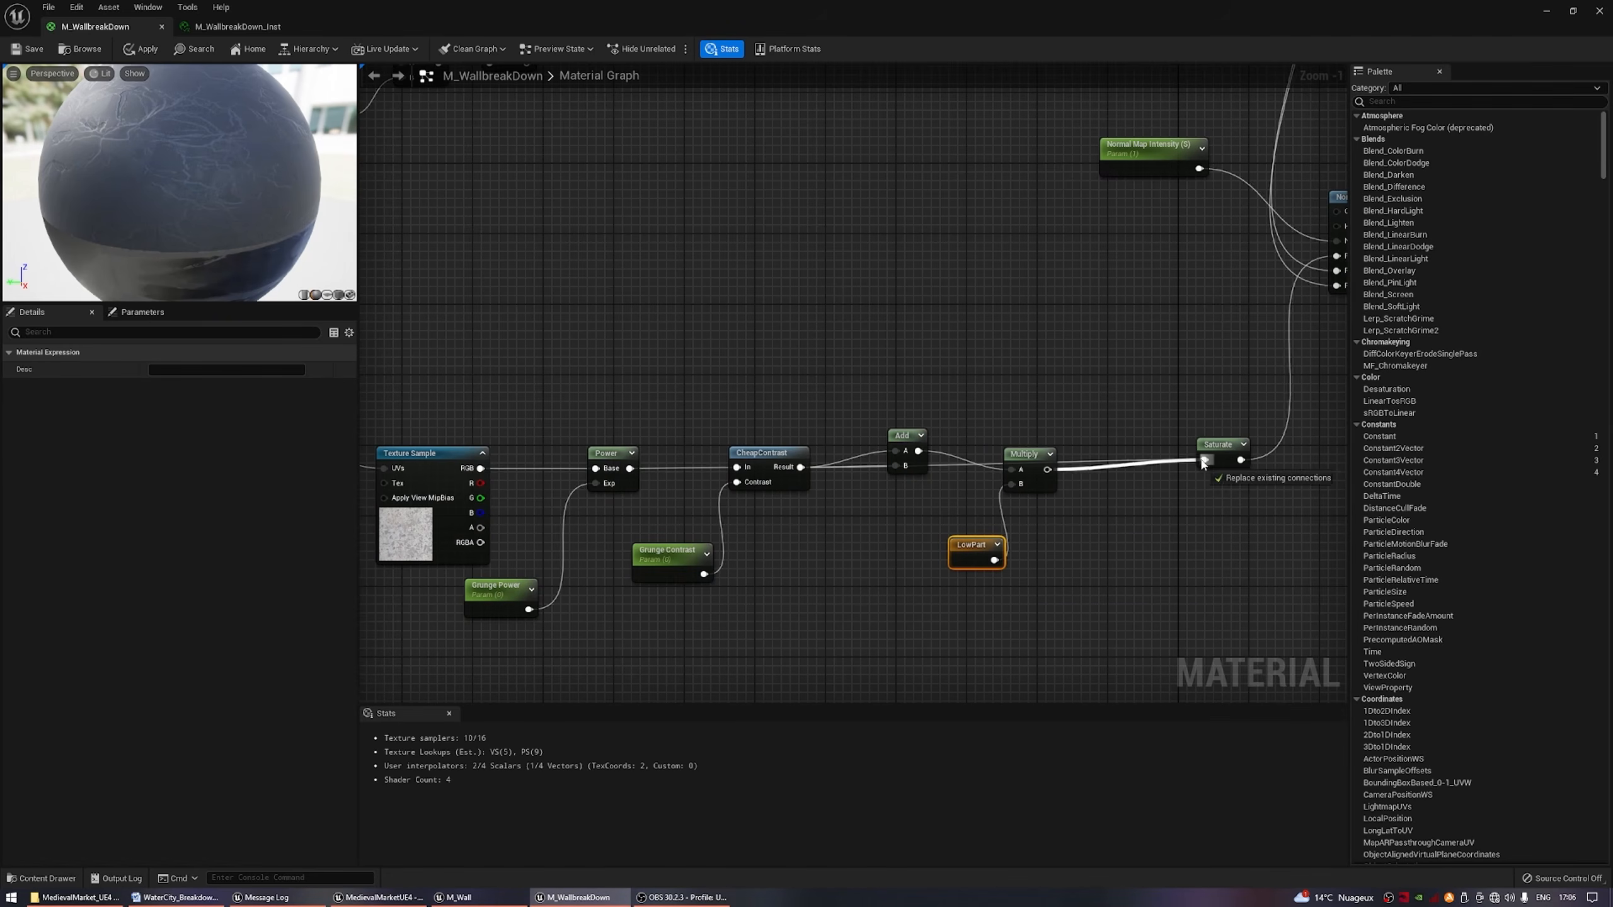
# Add a GetMaterialAttributes node to the BlendMaterialAttributes output and move the M_WallbreakDown result node farther away to make room.
pyautogui.scroll(-3, 889, 585)
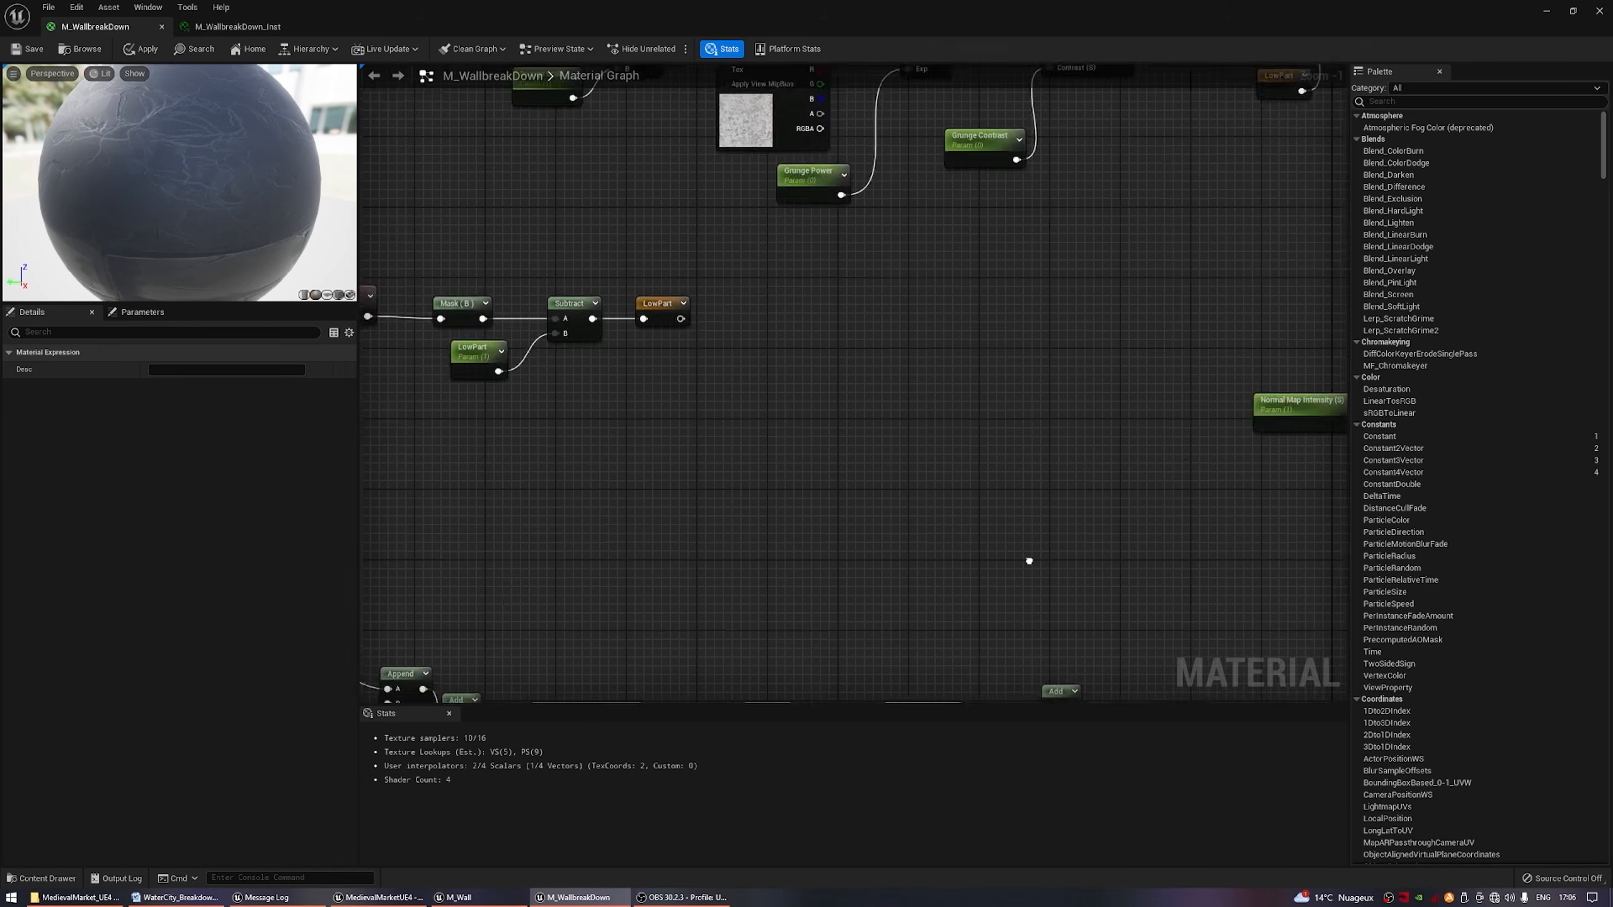
pyautogui.moveTo(842, 288); pyautogui.dragTo(1010, 542)
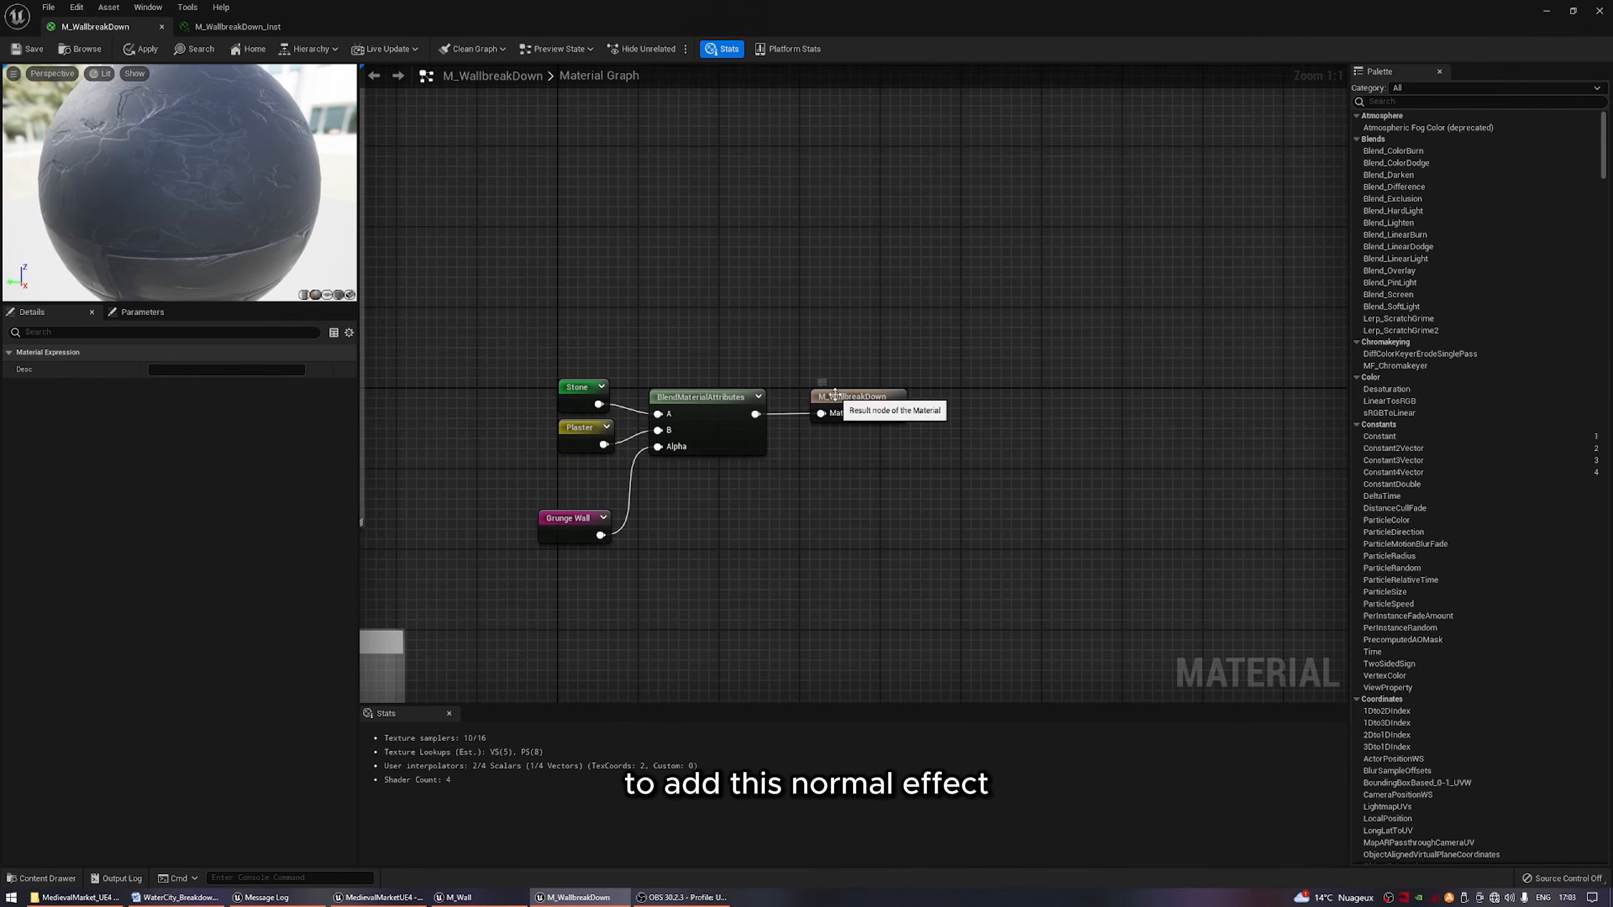
pyautogui.moveTo(834, 393); pyautogui.dragTo(1081, 393)
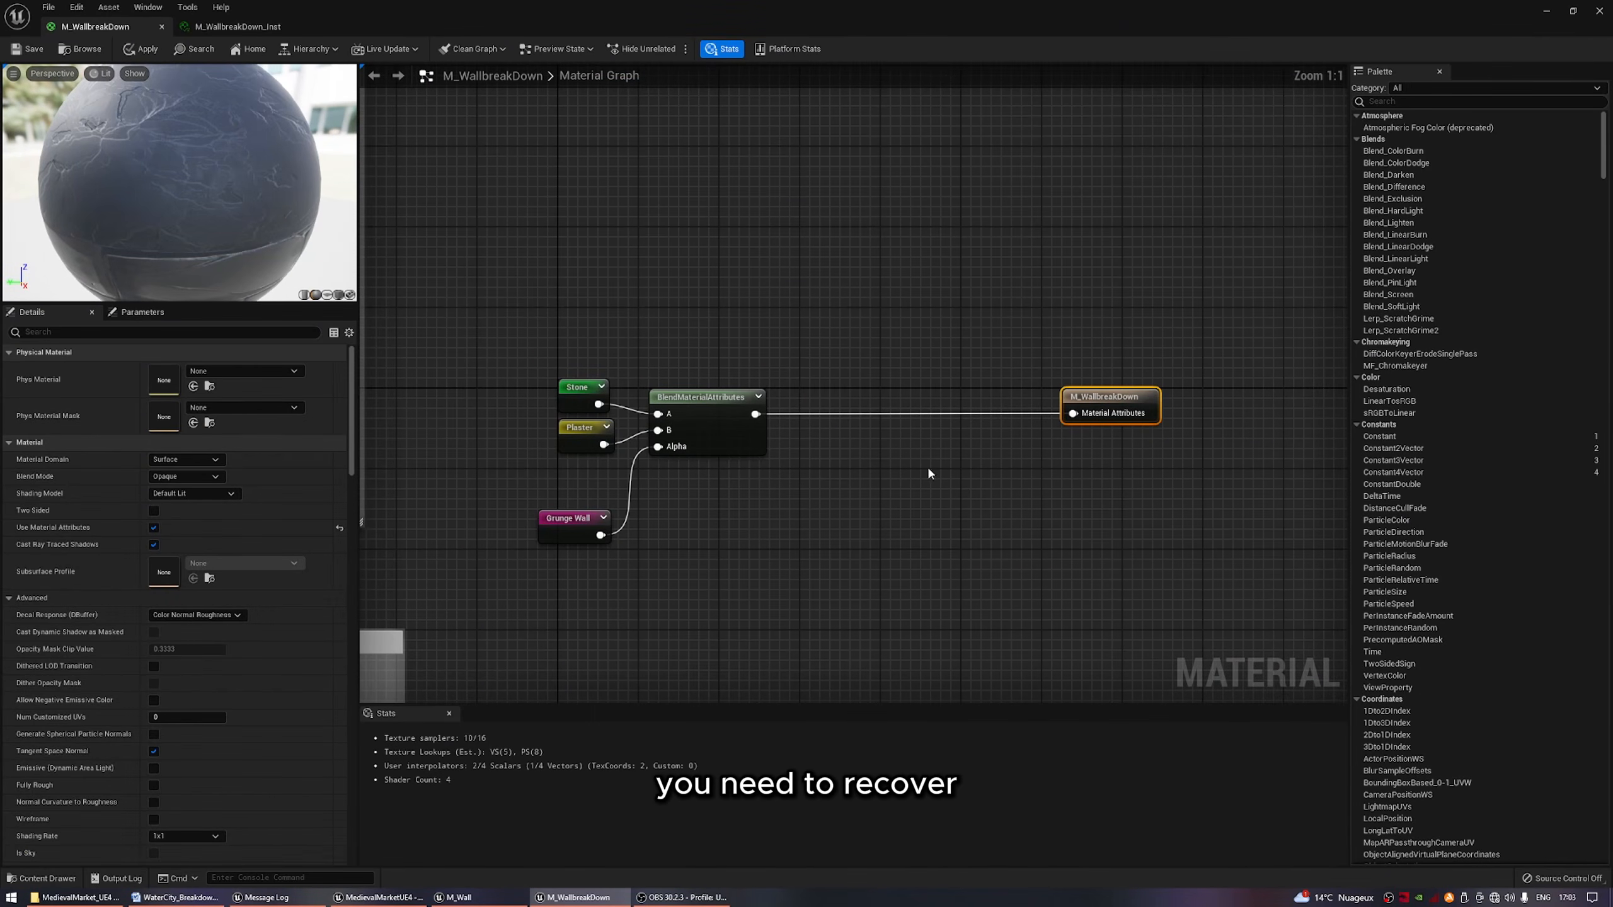
pyautogui.moveTo(755, 414); pyautogui.dragTo(842, 468)
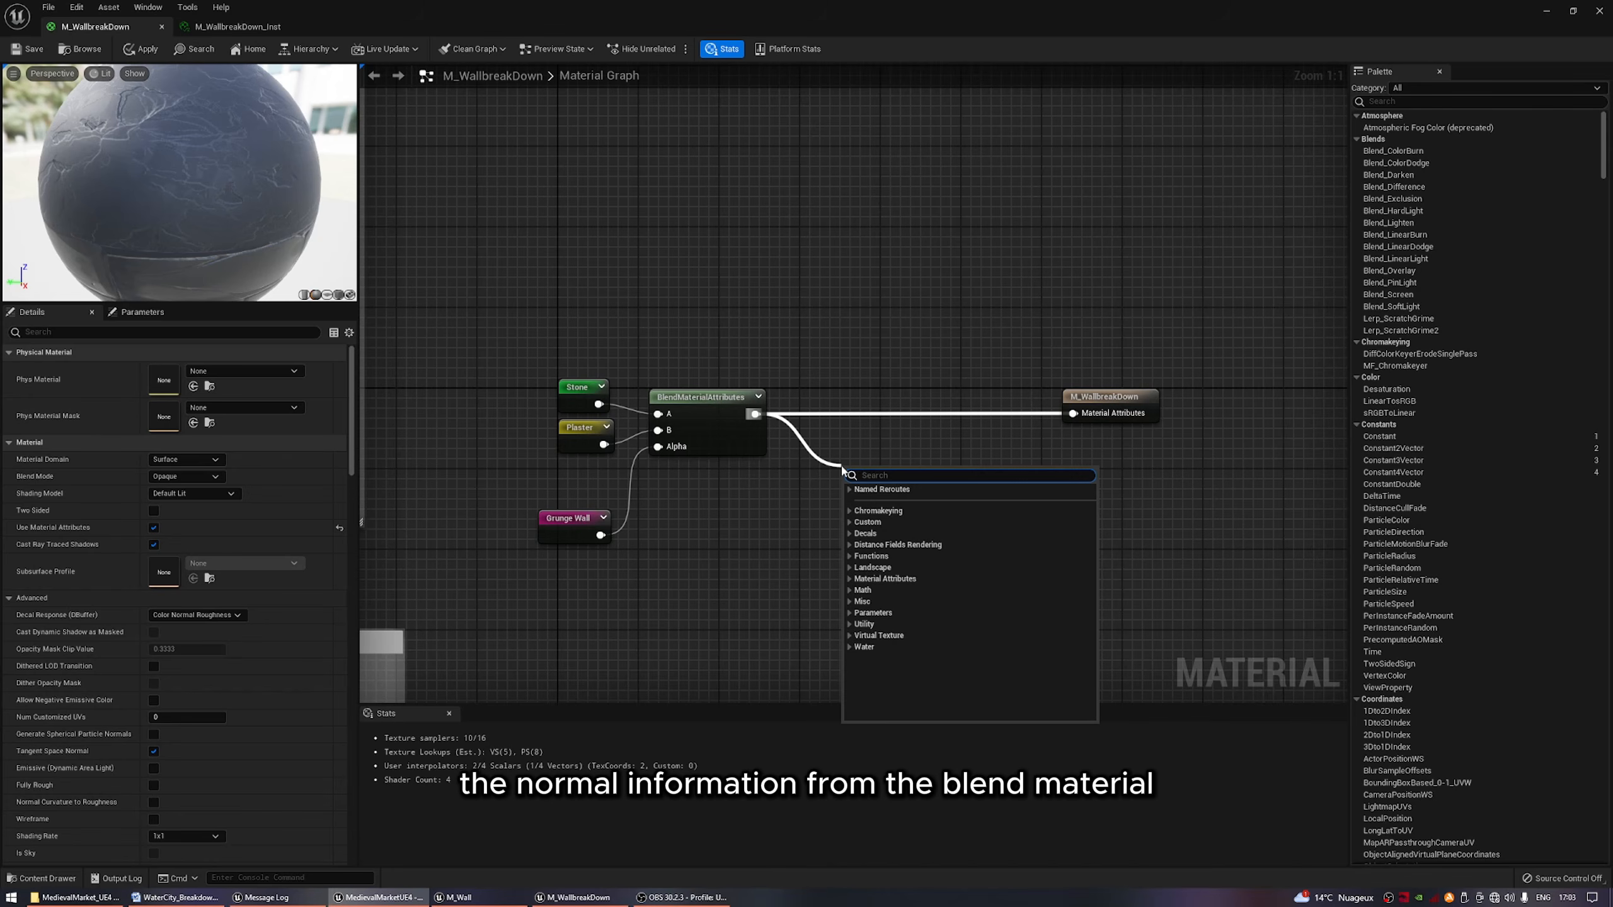
pyautogui.write('getma')
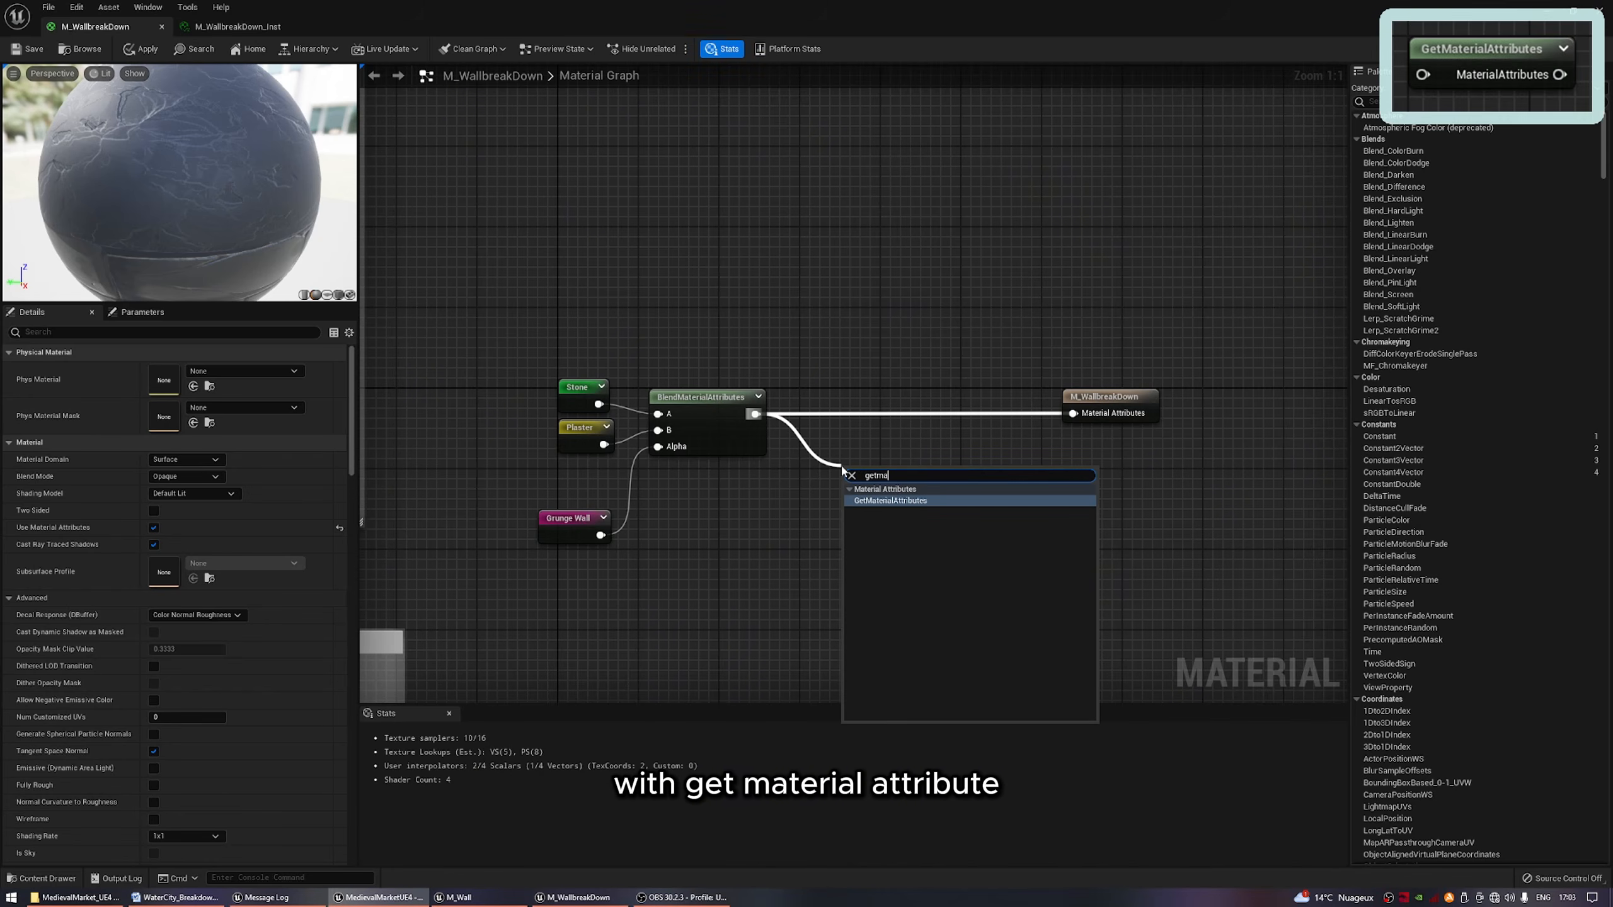
pyautogui.press('Return')
pyautogui.moveTo(1120, 389); pyautogui.dragTo(1289, 389)
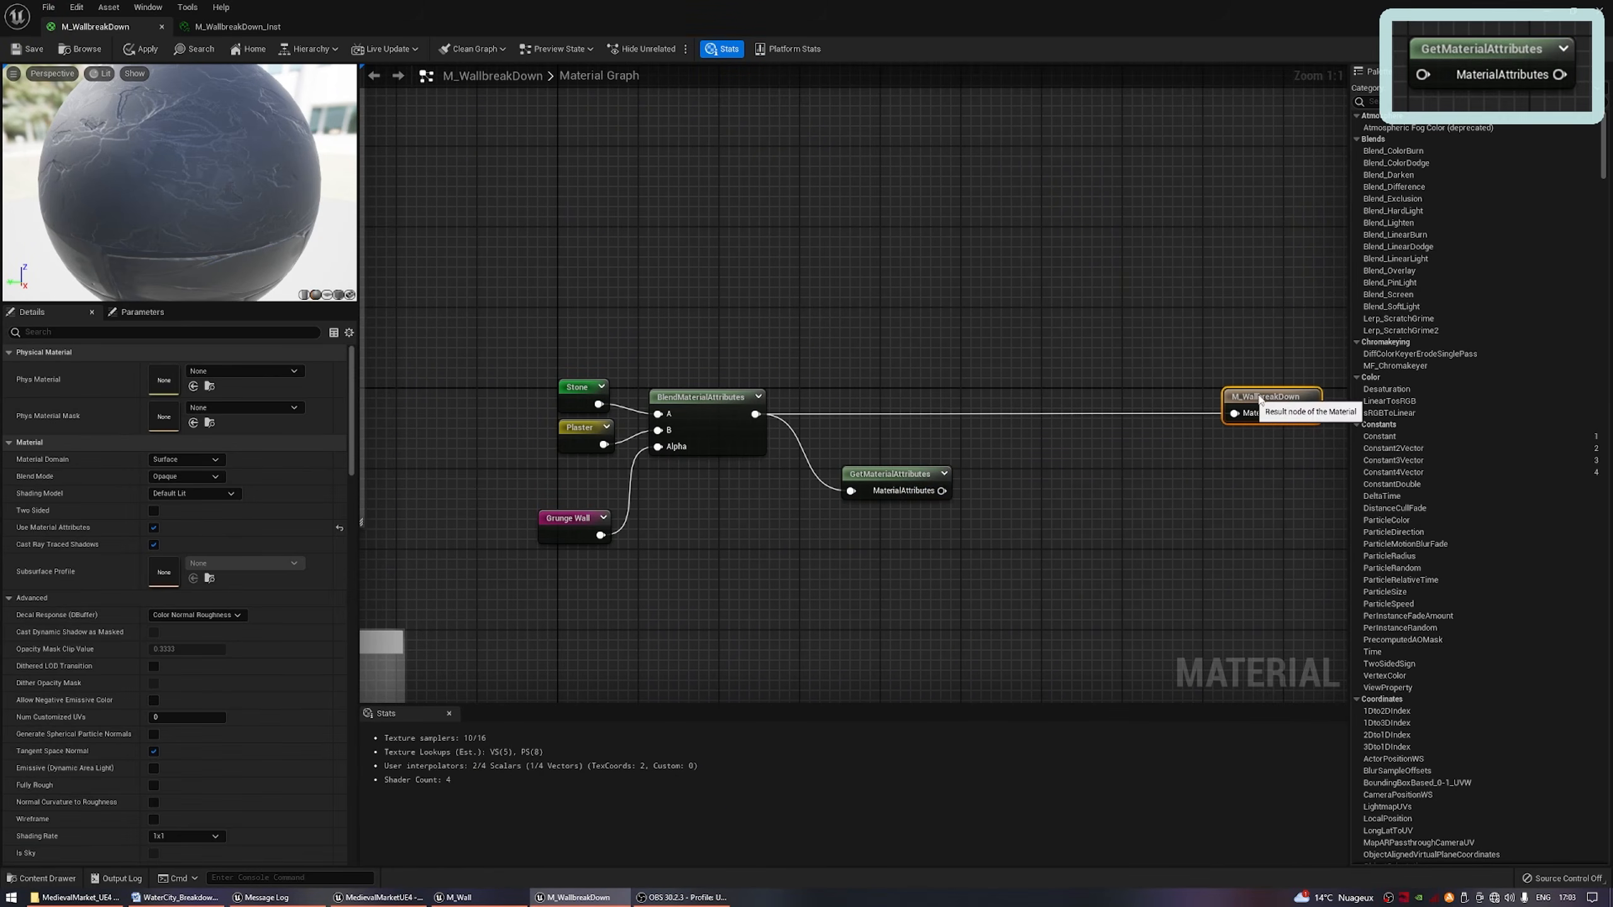
pyautogui.moveTo(942, 490); pyautogui.dragTo(844, 454, button='right')
# Add one attribute output to the GetMaterialAttributes node and set it to Normal.
pyautogui.click(804, 430)
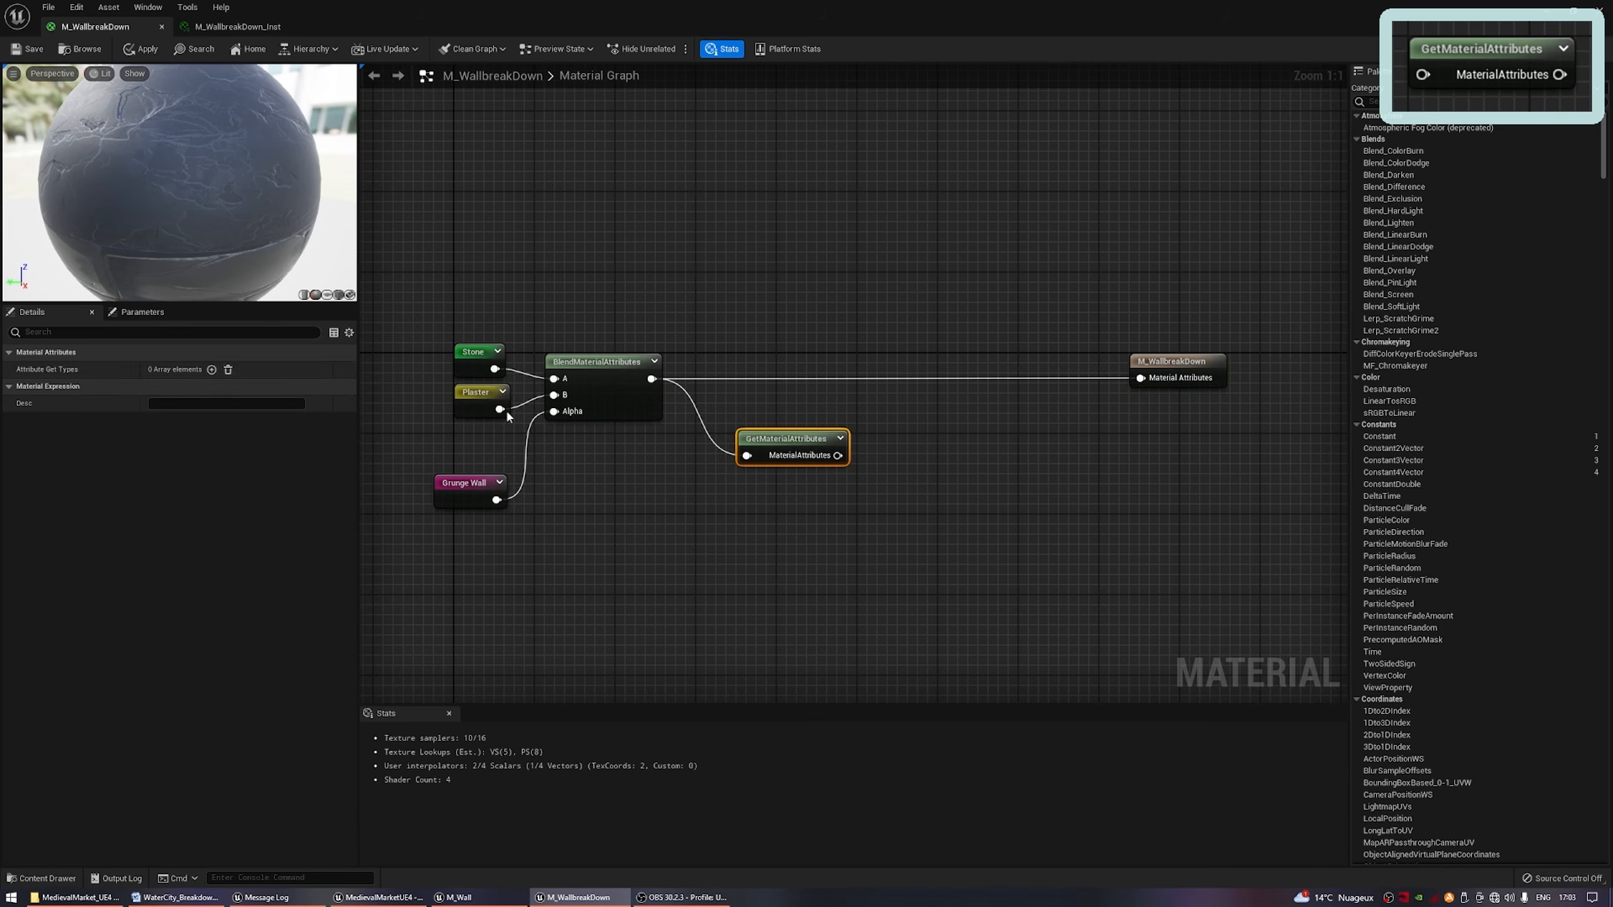
pyautogui.click(212, 369)
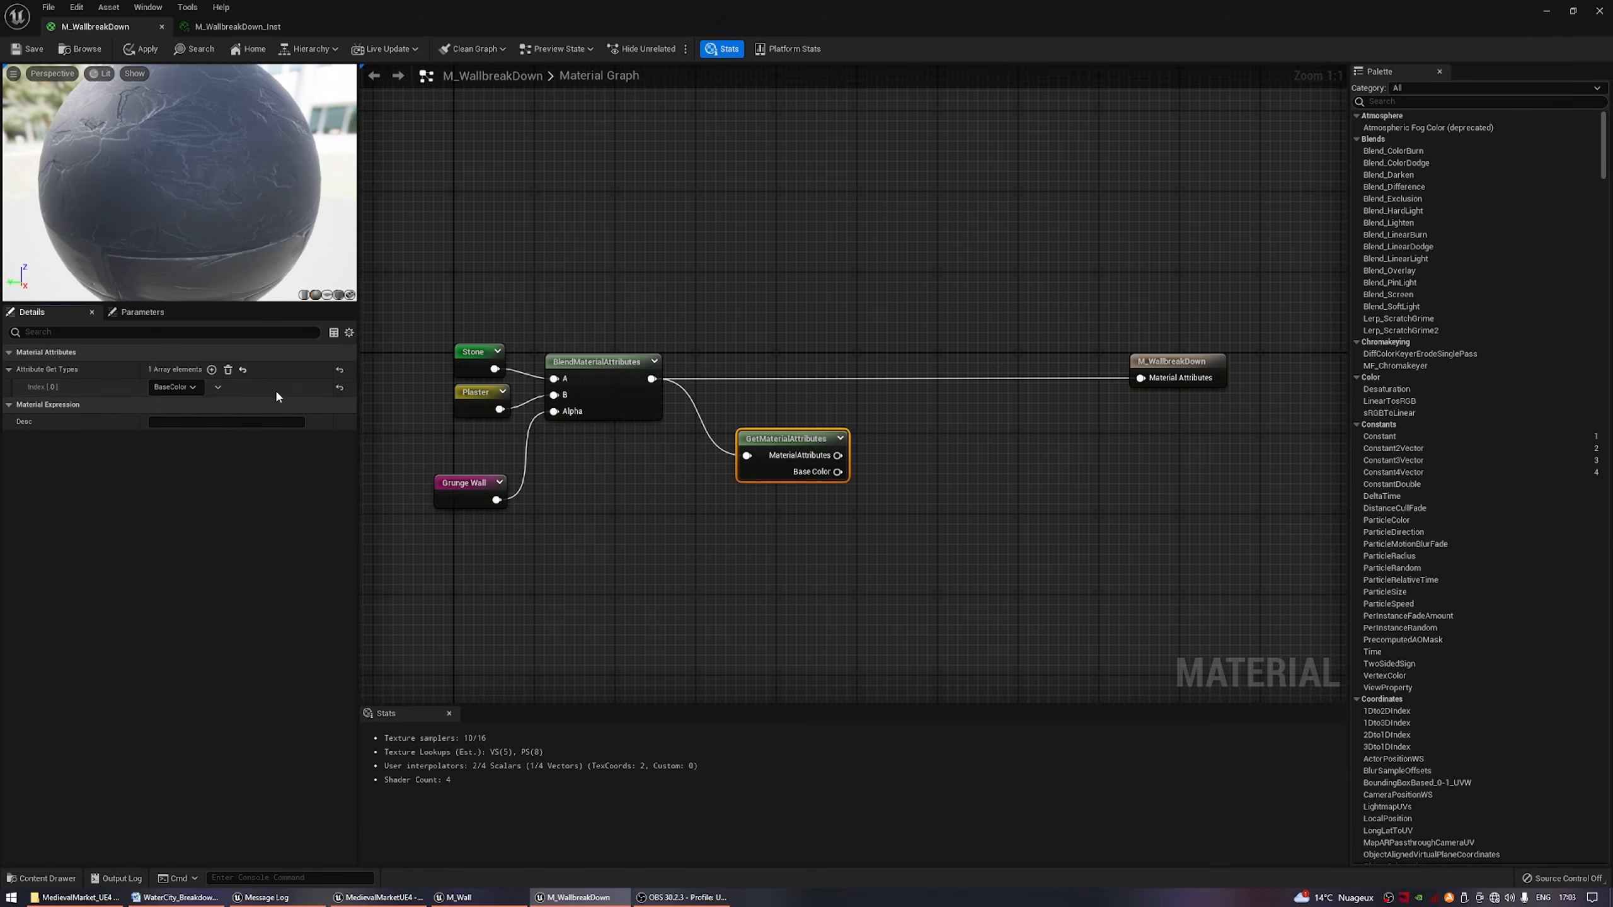
pyautogui.click(175, 387)
pyautogui.click(167, 497)
# Add the GetMaterialAttributes Normal output to the FakeNormal reroute with a new Add node.
pyautogui.moveTo(838, 471)
pyautogui.mouseDown()
pyautogui.moveTo(933, 407)
pyautogui.moveTo(831, 473)
pyautogui.mouseUp()
pyautogui.write('add')
pyautogui.press('Return')
pyautogui.rightClick(795, 400)
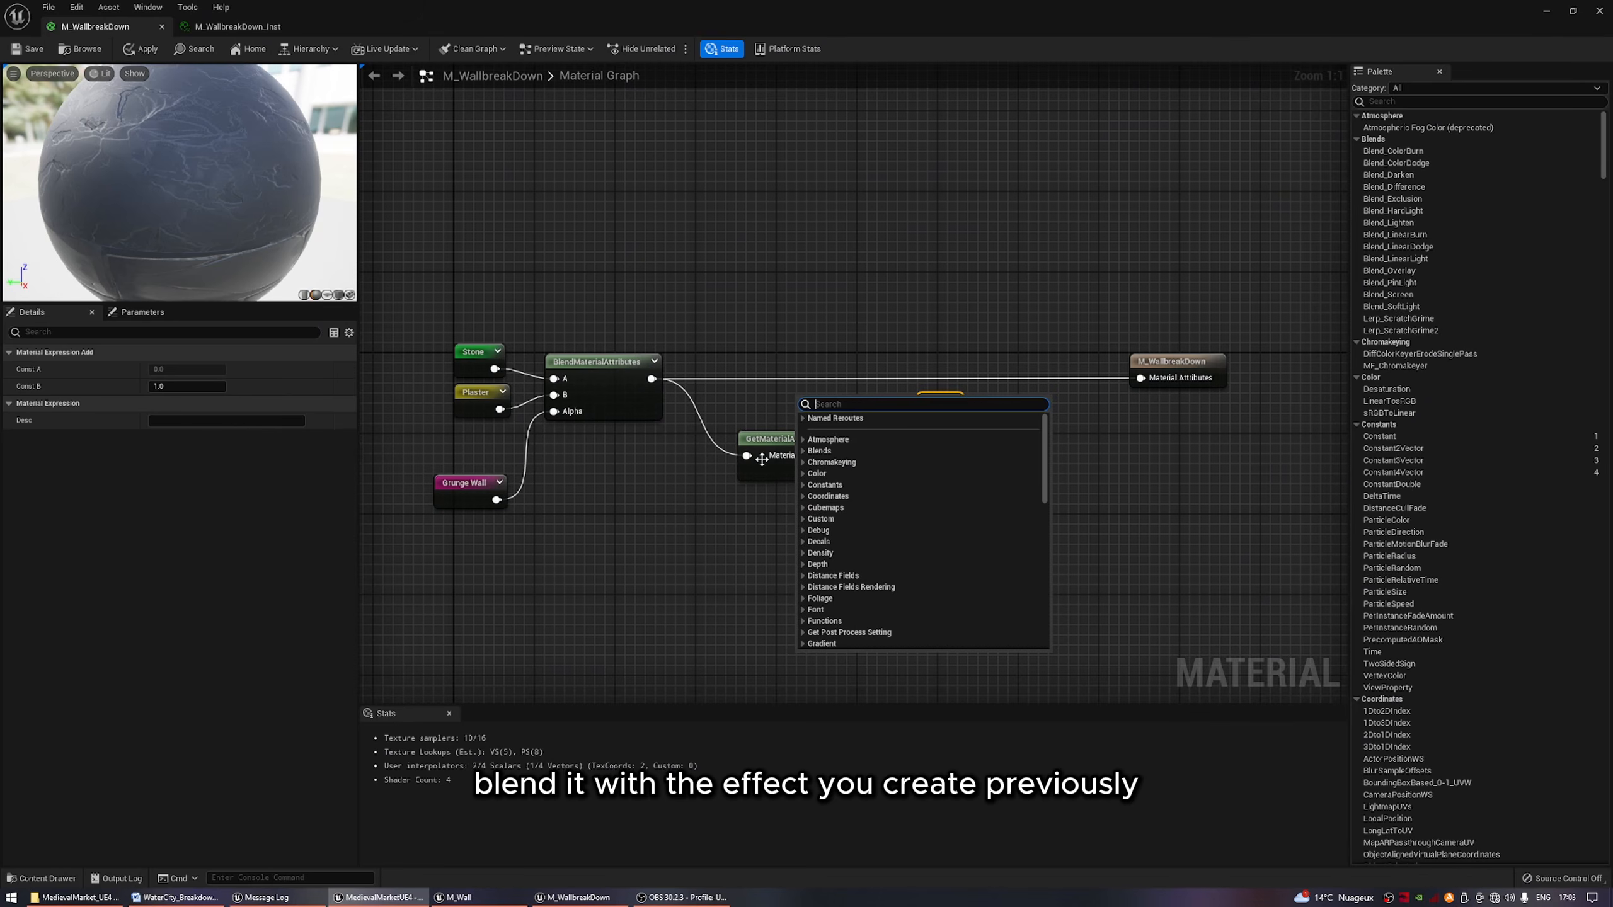
pyautogui.click(814, 419)
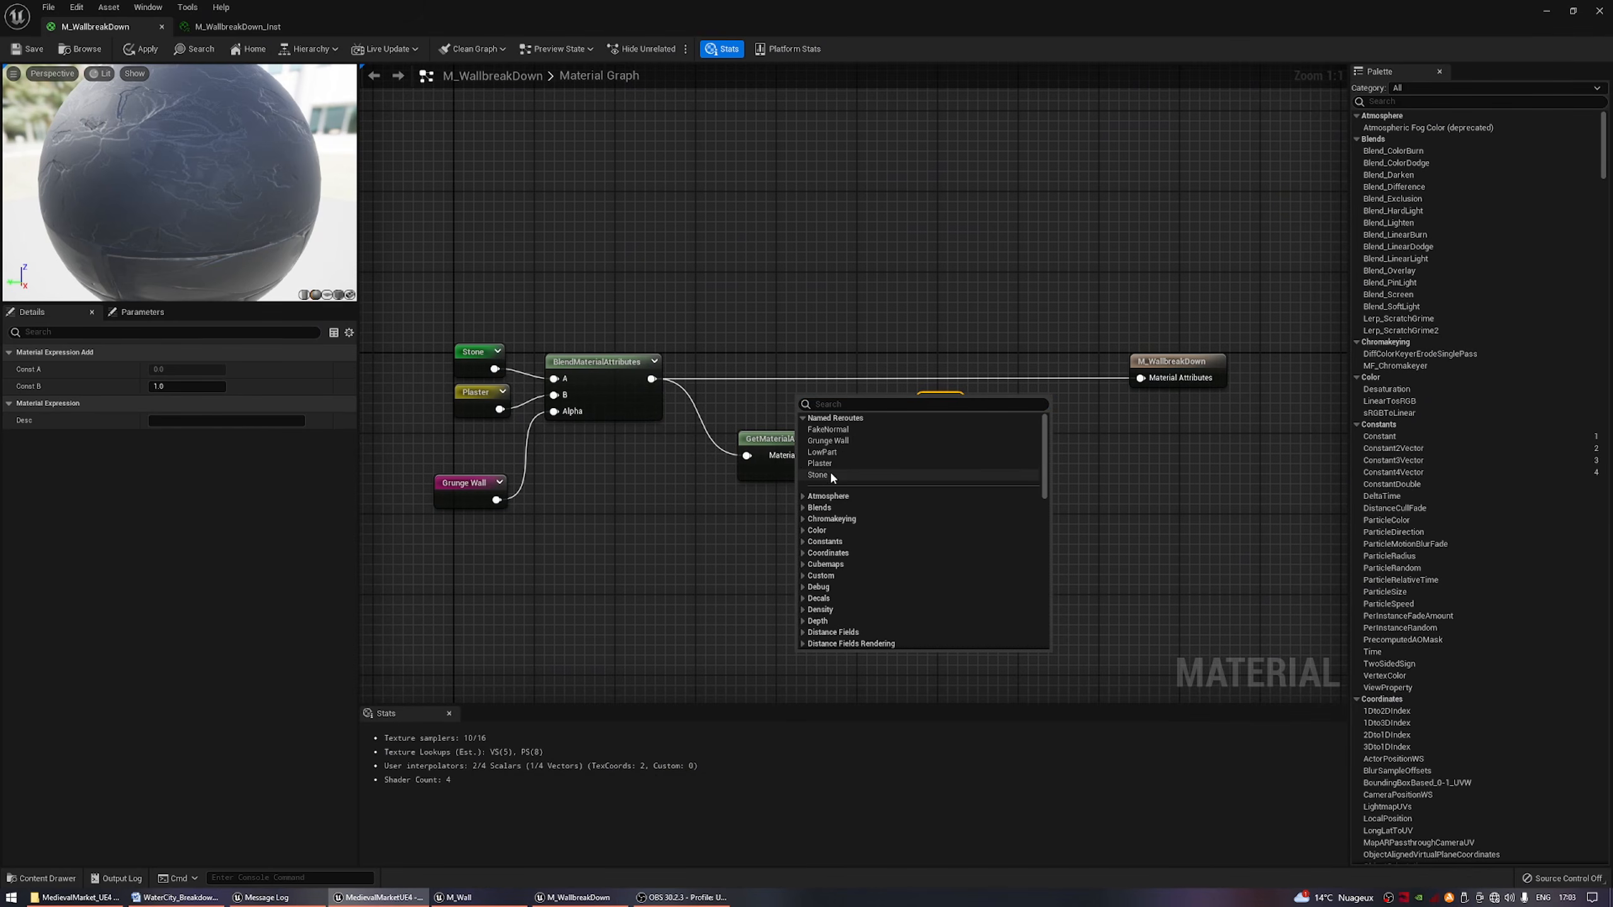
pyautogui.click(836, 431)
pyautogui.moveTo(928, 419); pyautogui.dragTo(860, 422)
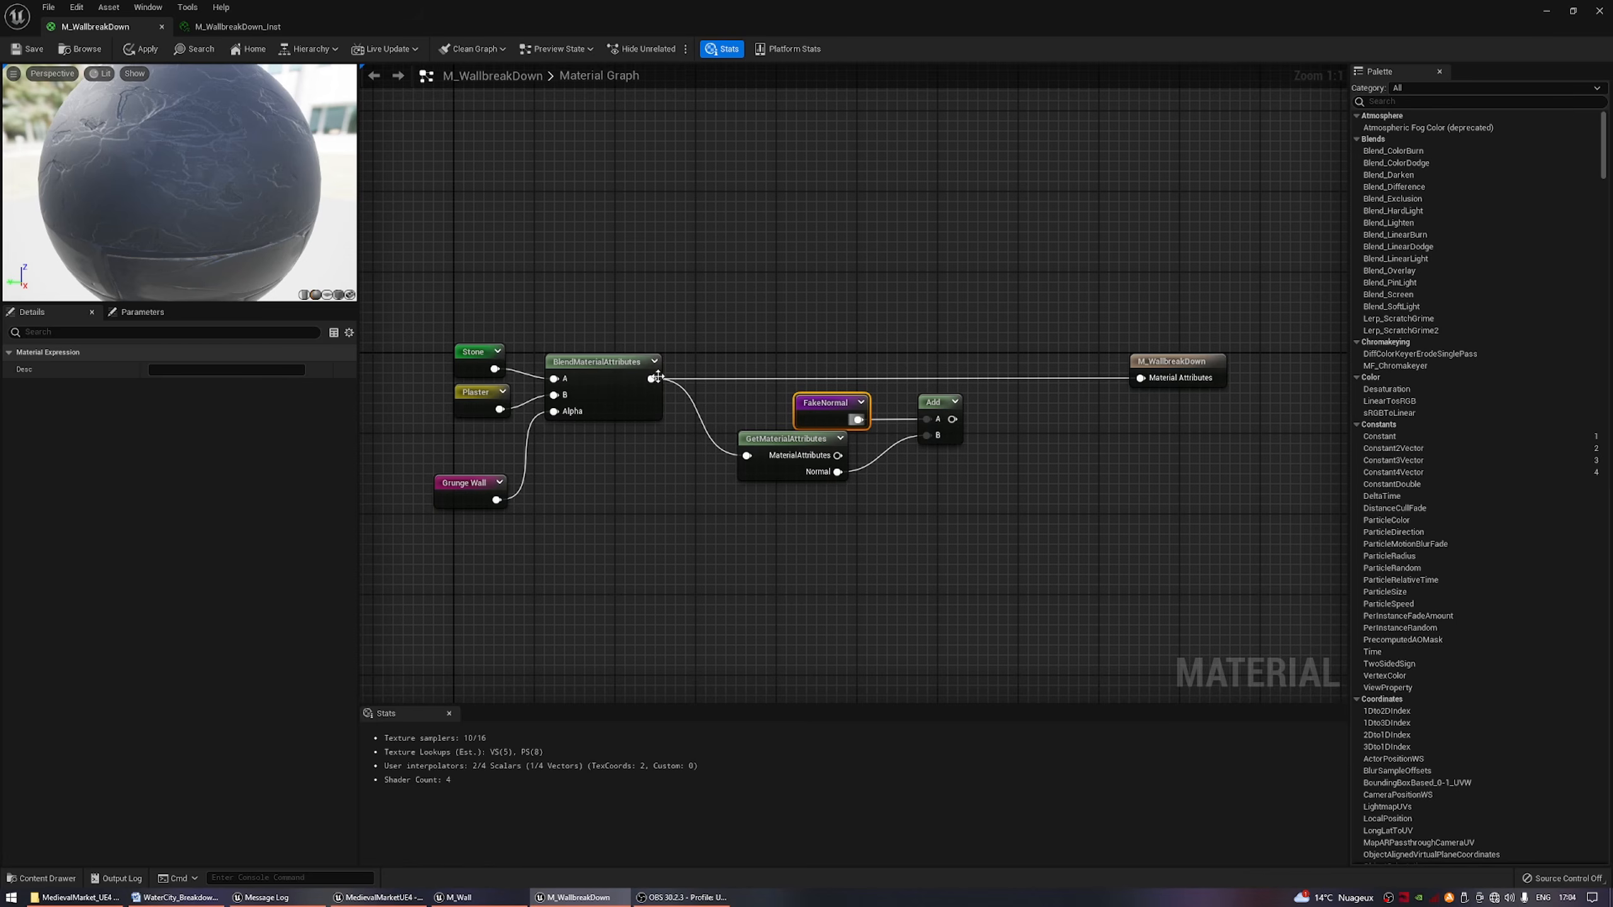
# Insert a SetMaterialAttributes node between BlendMaterialAttributes and the material result, with a Normal attribute fed by the Add node.
pyautogui.moveTo(657, 376); pyautogui.dragTo(1011, 323)
pyautogui.write('set')
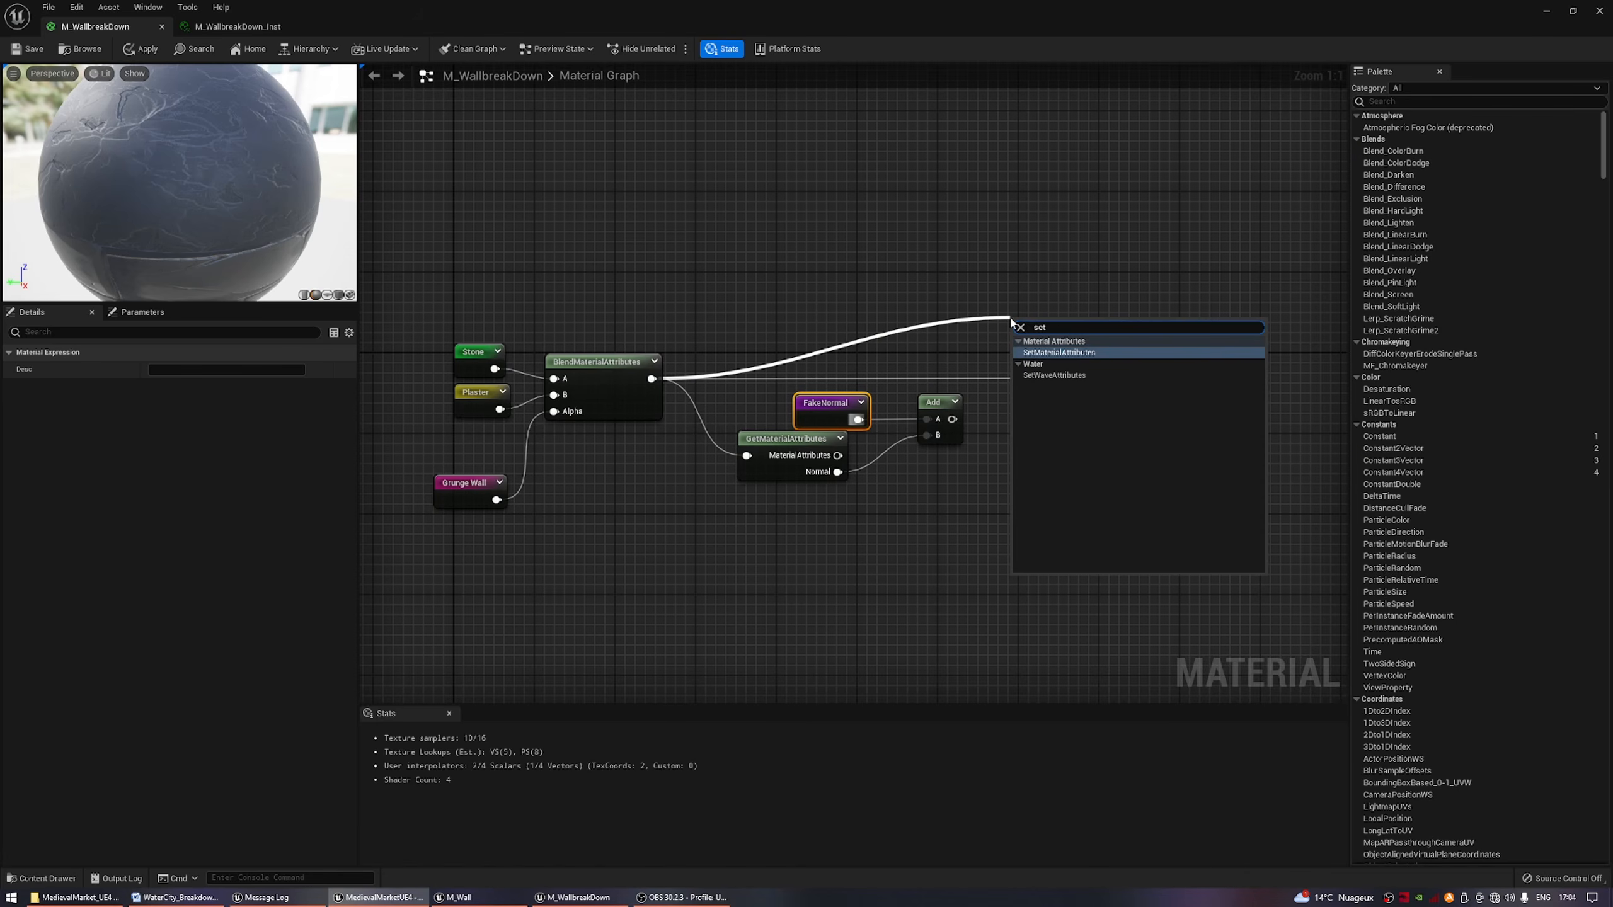
pyautogui.press('Return')
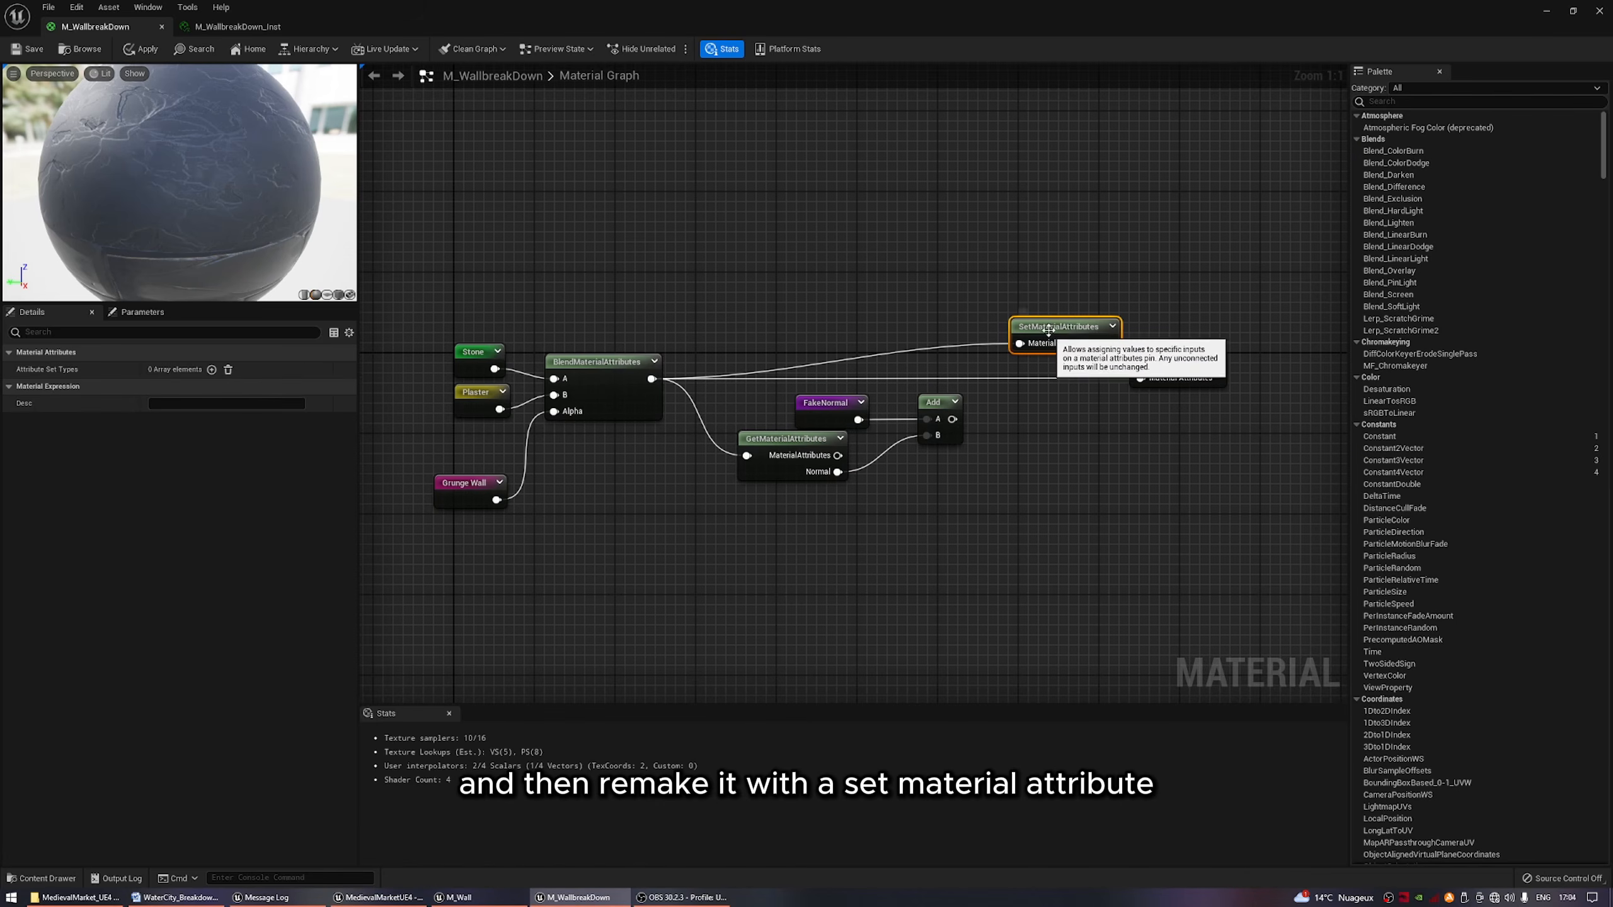
pyautogui.click(211, 370)
pyautogui.click(188, 386)
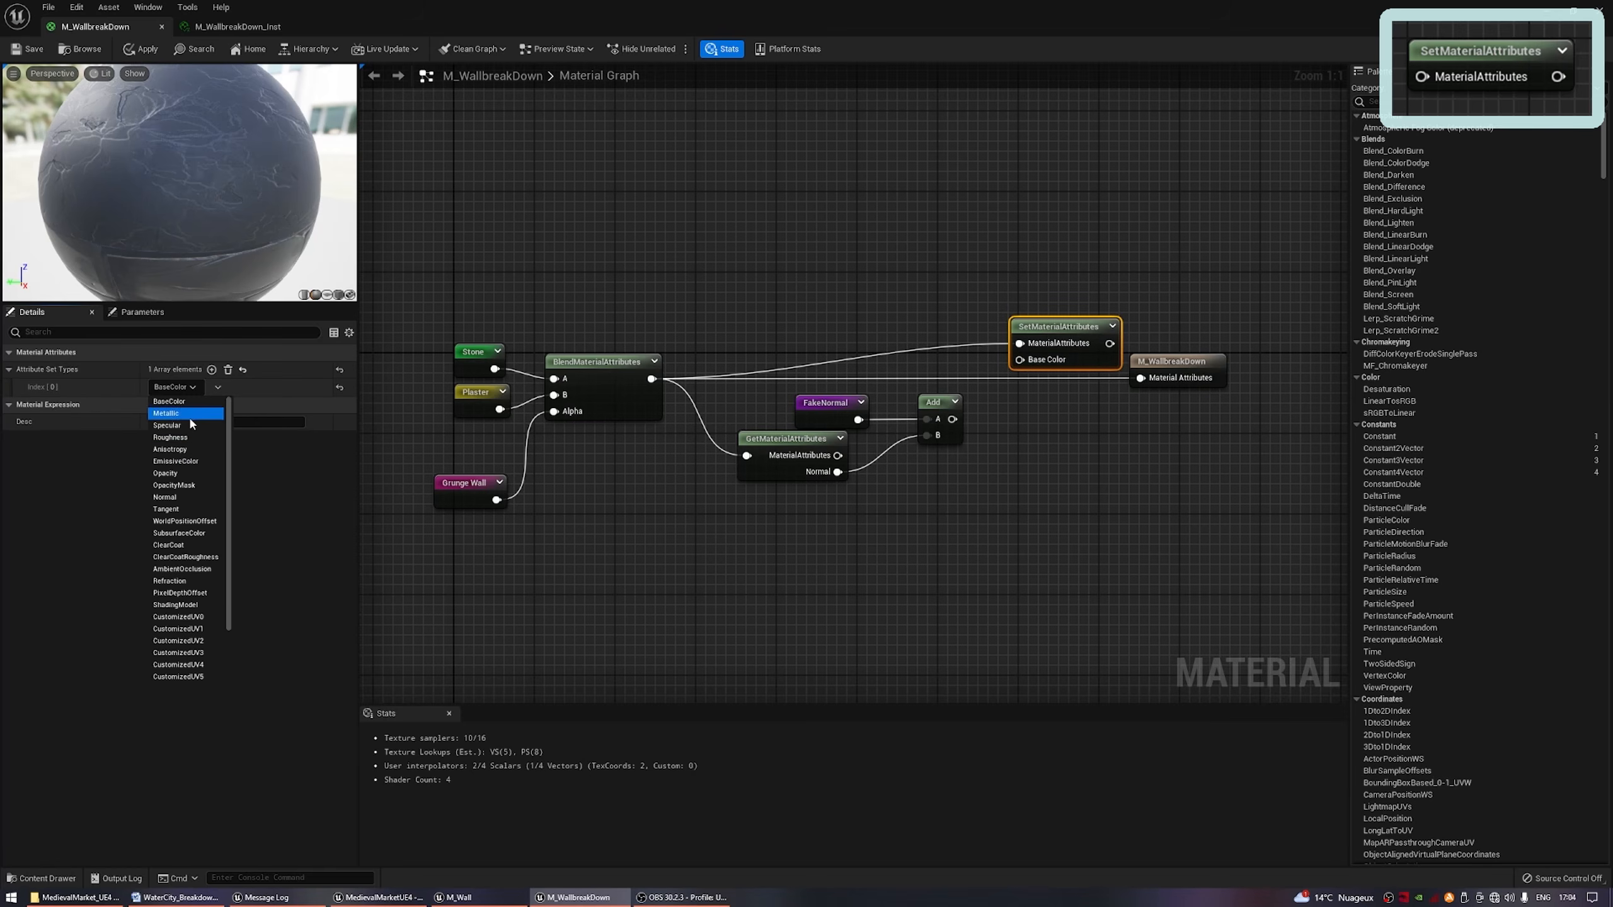
pyautogui.click(178, 498)
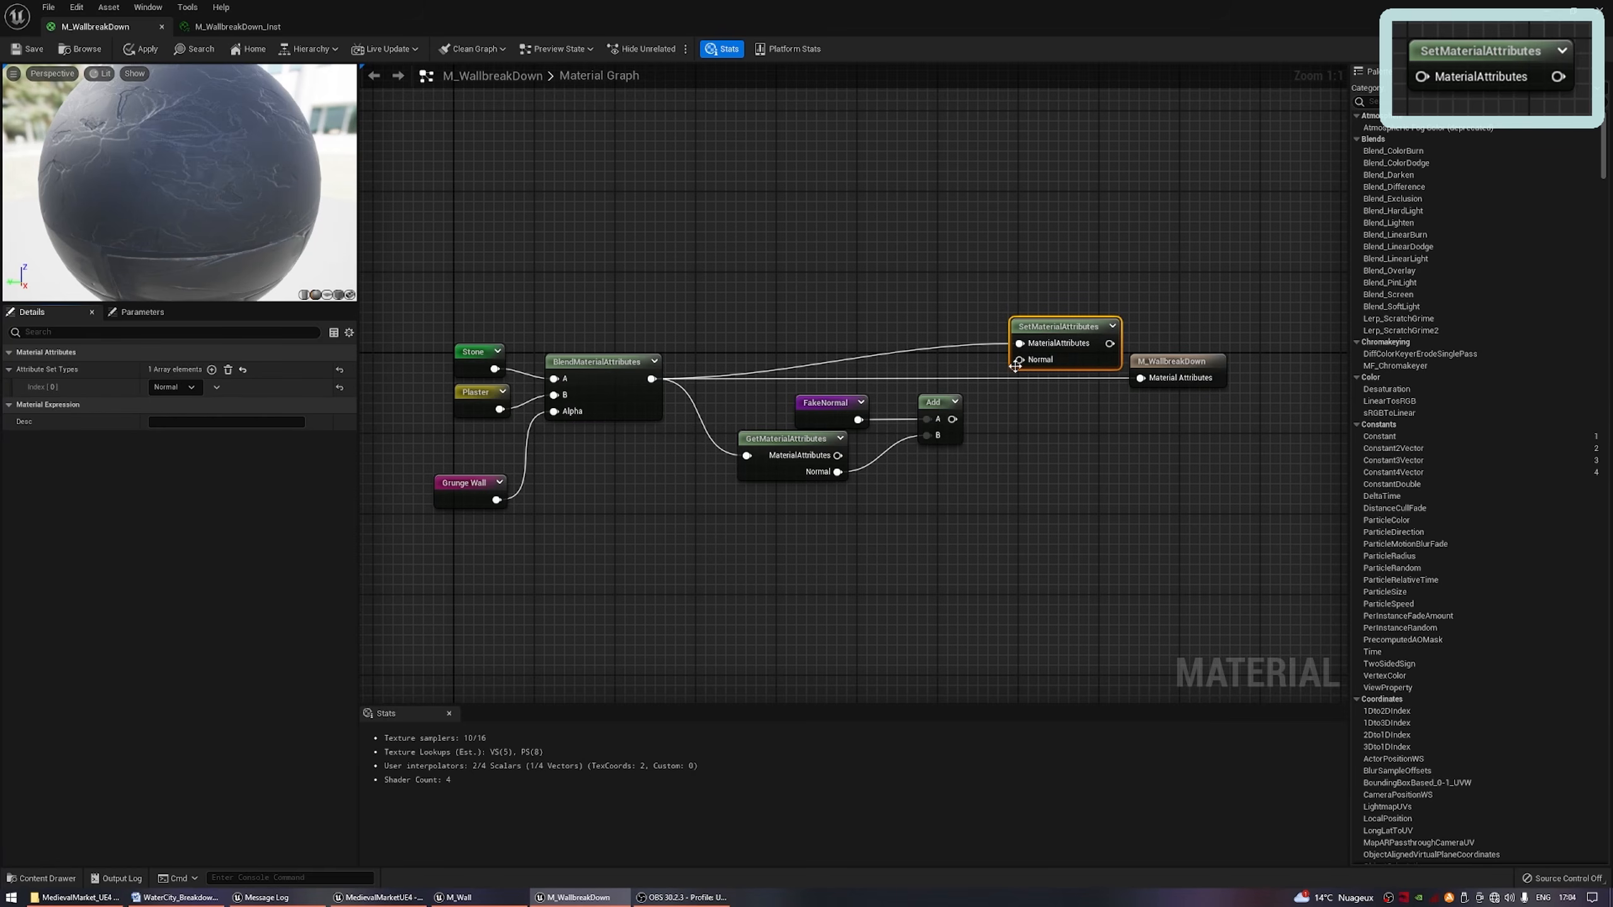
pyautogui.moveTo(1016, 366); pyautogui.dragTo(952, 420)
pyautogui.moveTo(1109, 343); pyautogui.dragTo(1077, 360)
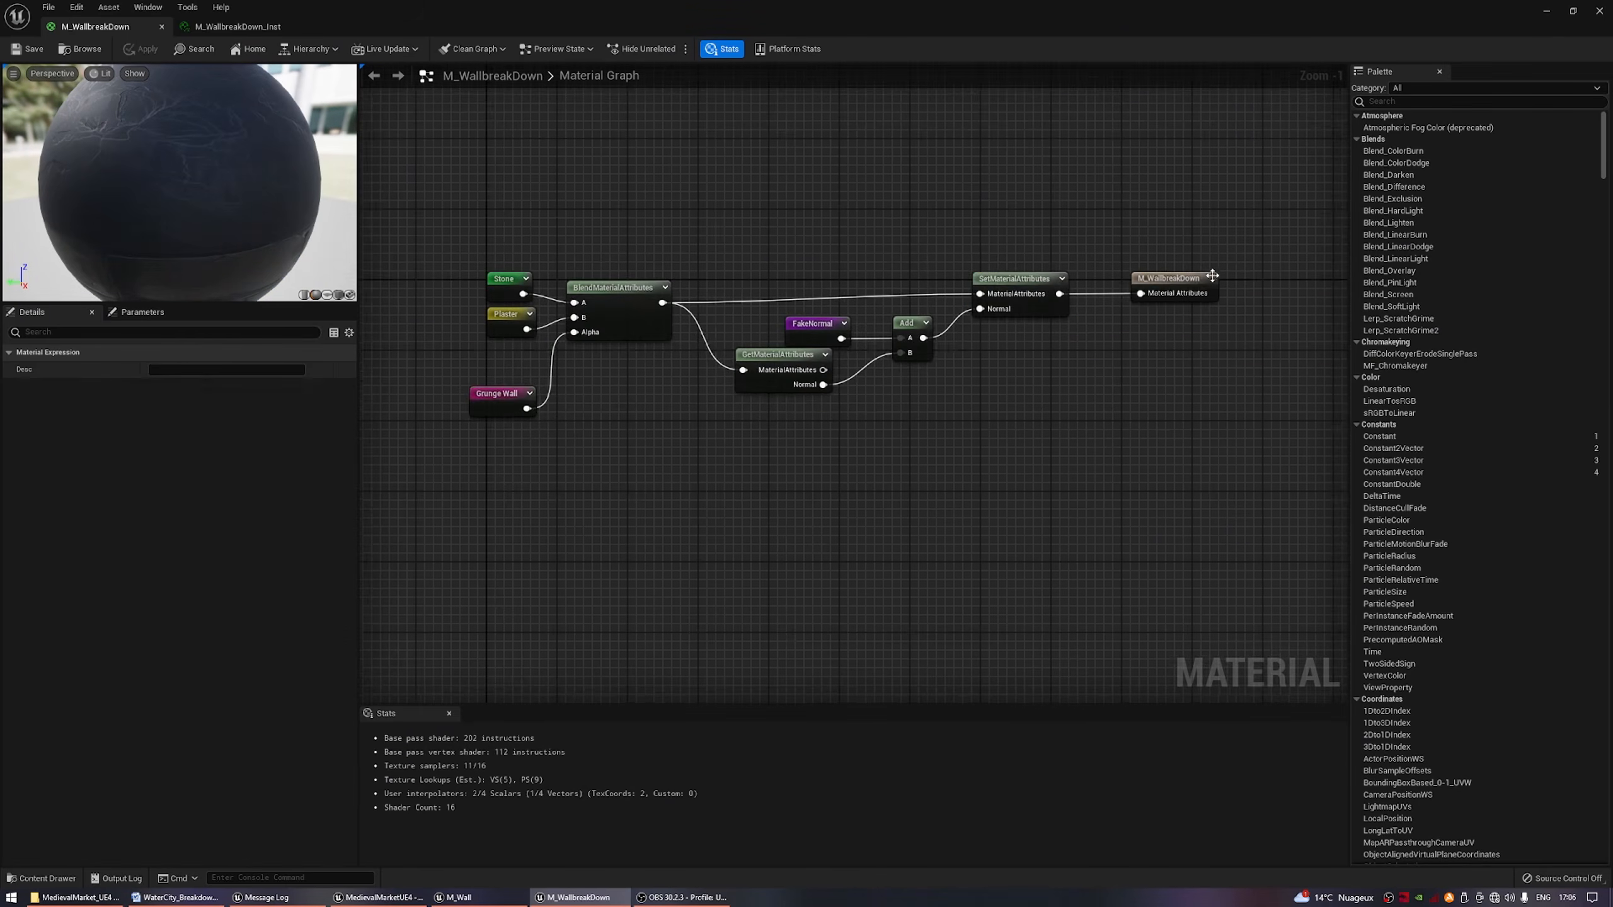
# Insert another BlendMaterialAttributes node between SetMaterialAttributes and the material result, using its A input, and move the result node farther away.
pyautogui.moveTo(1212, 276); pyautogui.dragTo(1345, 325)
pyautogui.moveTo(867, 299); pyautogui.dragTo(951, 359)
pyautogui.write('blend')
pyautogui.press('Return')
pyautogui.moveTo(1051, 379); pyautogui.dragTo(1280, 344)
pyautogui.moveTo(973, 468); pyautogui.dragTo(846, 417, button='right')
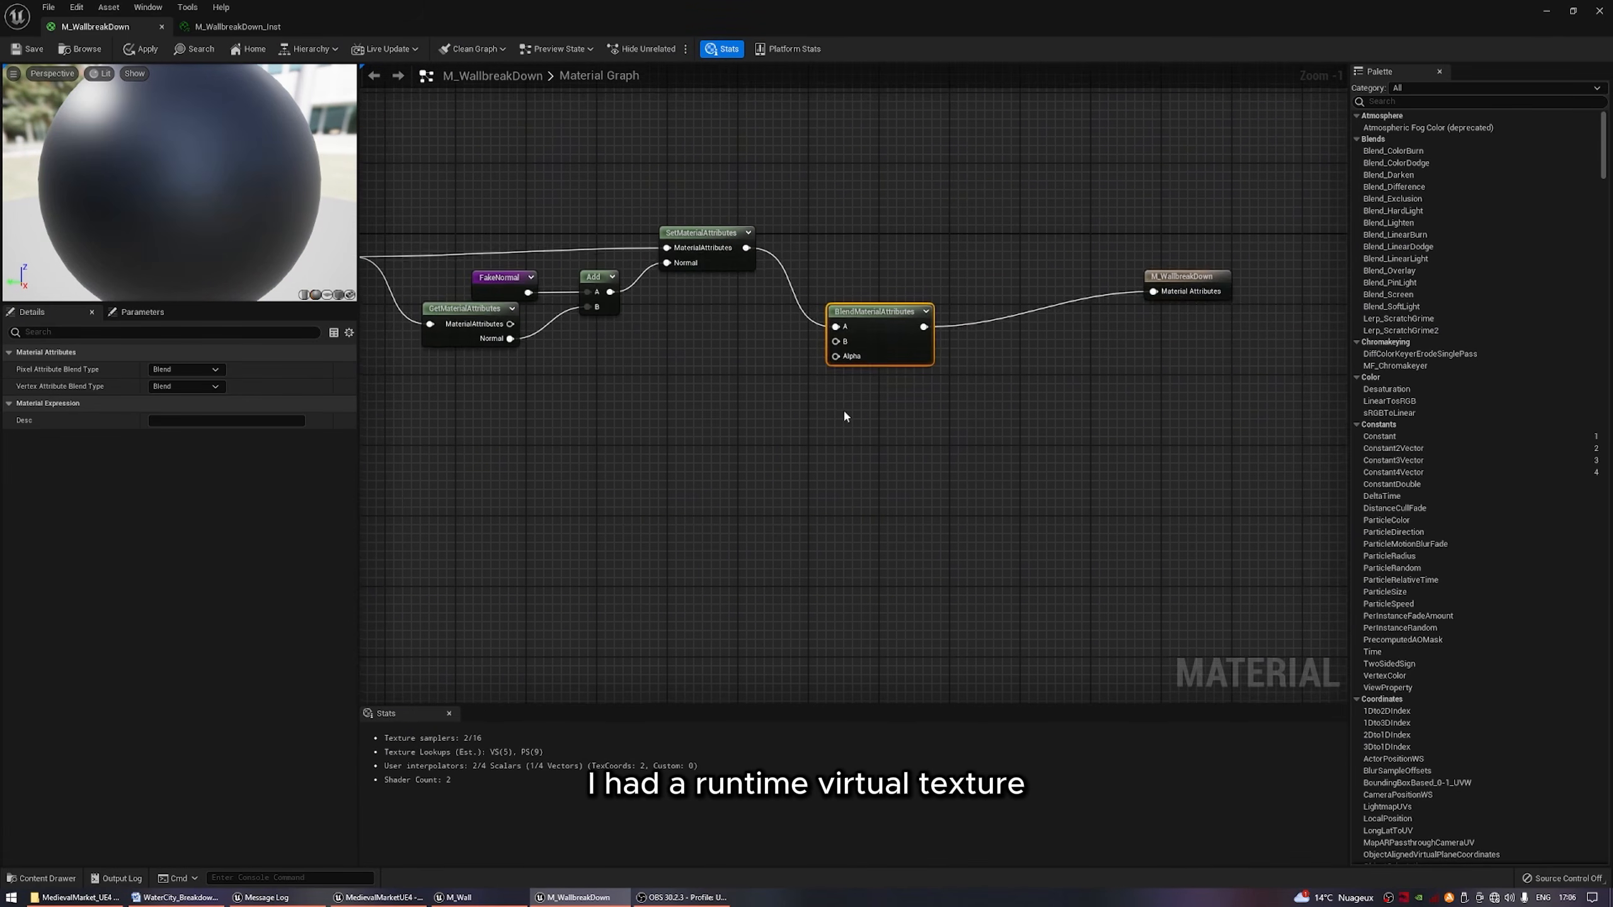
pyautogui.moveTo(1181, 277); pyautogui.dragTo(1255, 312)
# Add a Runtime Virtual Texture Sample node using RVT_Landscape below the existing blend nodes.
pyautogui.moveTo(669, 425); pyautogui.dragTo(924, 418, button='right')
pyautogui.rightClick(925, 419)
pyautogui.write('runtime')
pyautogui.press('Return')
pyautogui.press('Return')
pyautogui.press('Delete')
pyautogui.rightClick(934, 458)
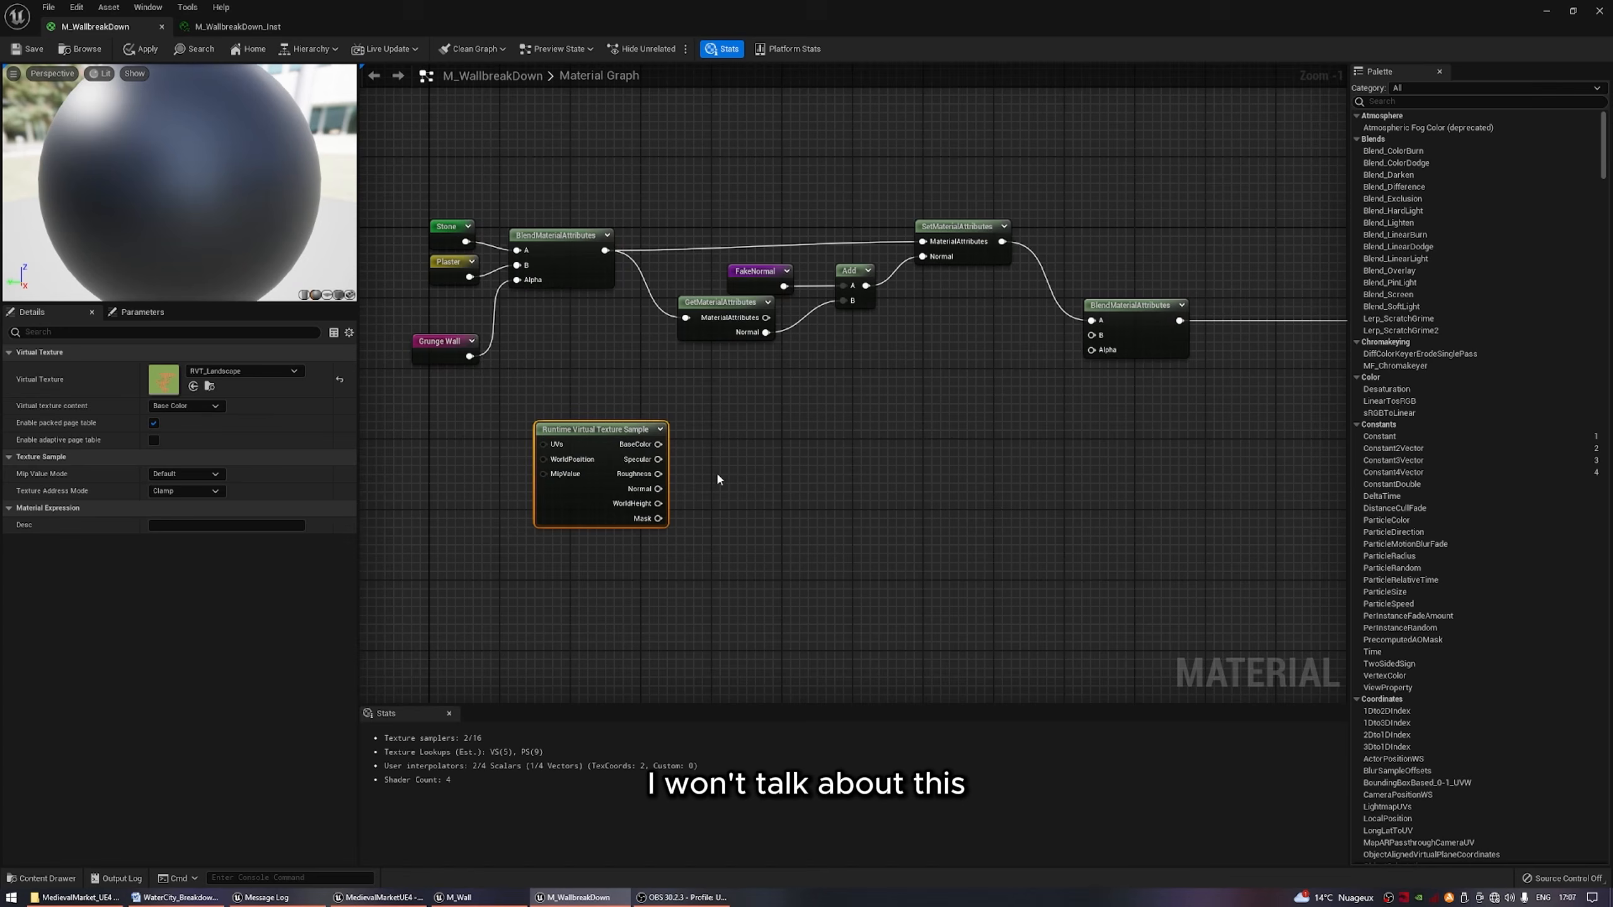
pyautogui.moveTo(715, 471); pyautogui.dragTo(676, 449, button='right')
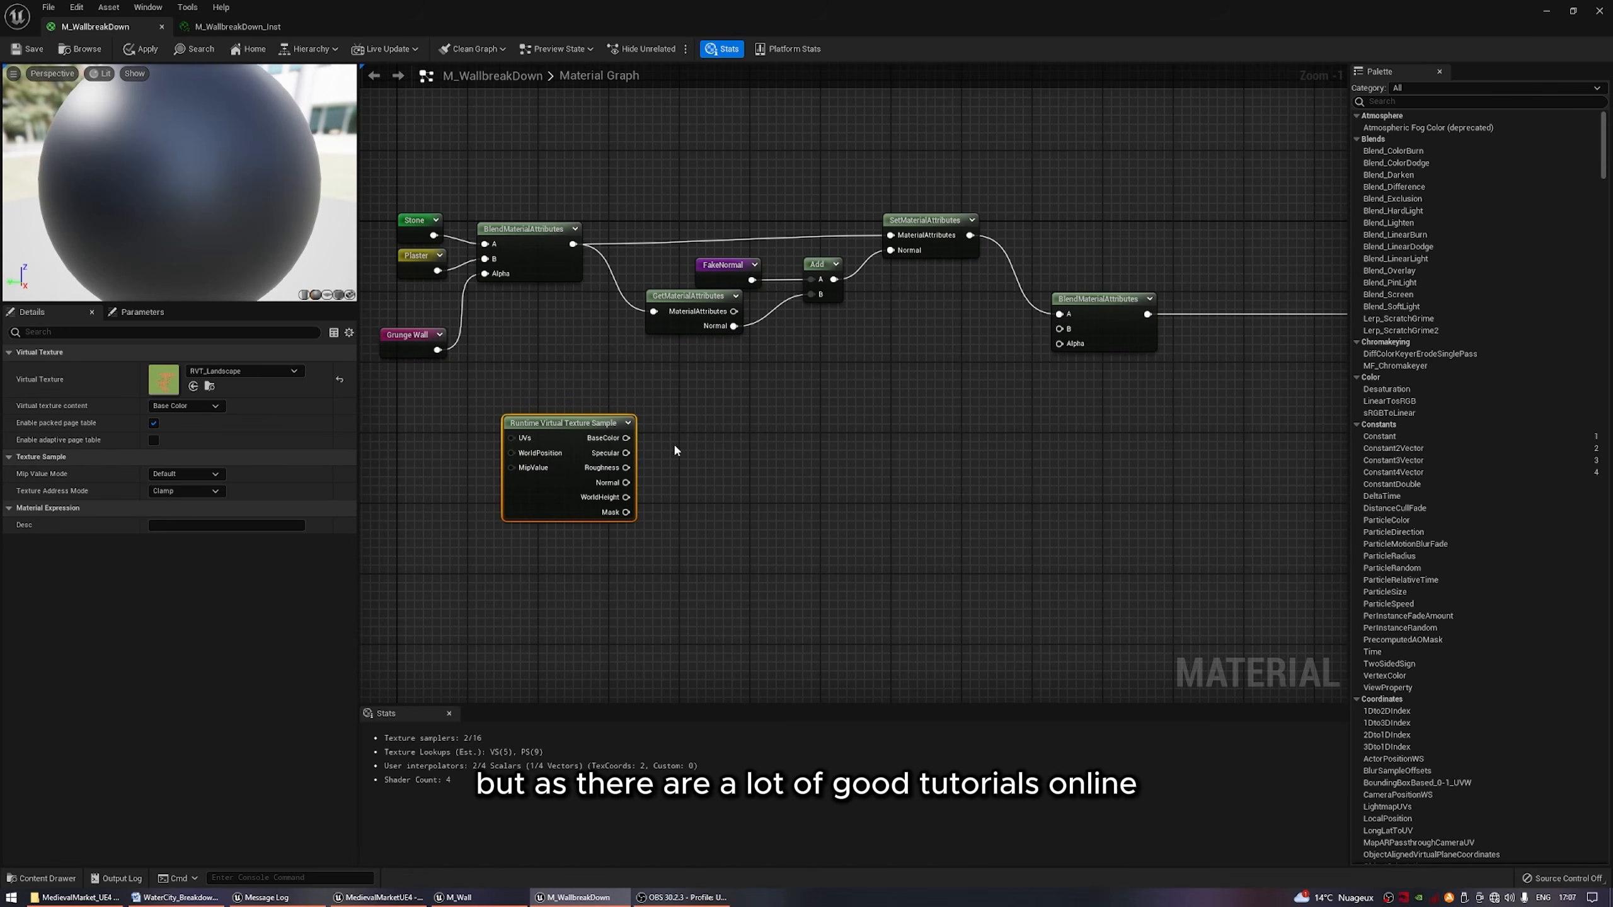
# Add a SetMaterialAttributes node beside the virtual texture sample with BaseColor, Specular, Roughness and Normal attributes.
pyautogui.rightClick(740, 417)
pyautogui.write('set')
pyautogui.press('Return')
pyautogui.click(213, 370)
pyautogui.click(213, 370)
pyautogui.click(213, 370)
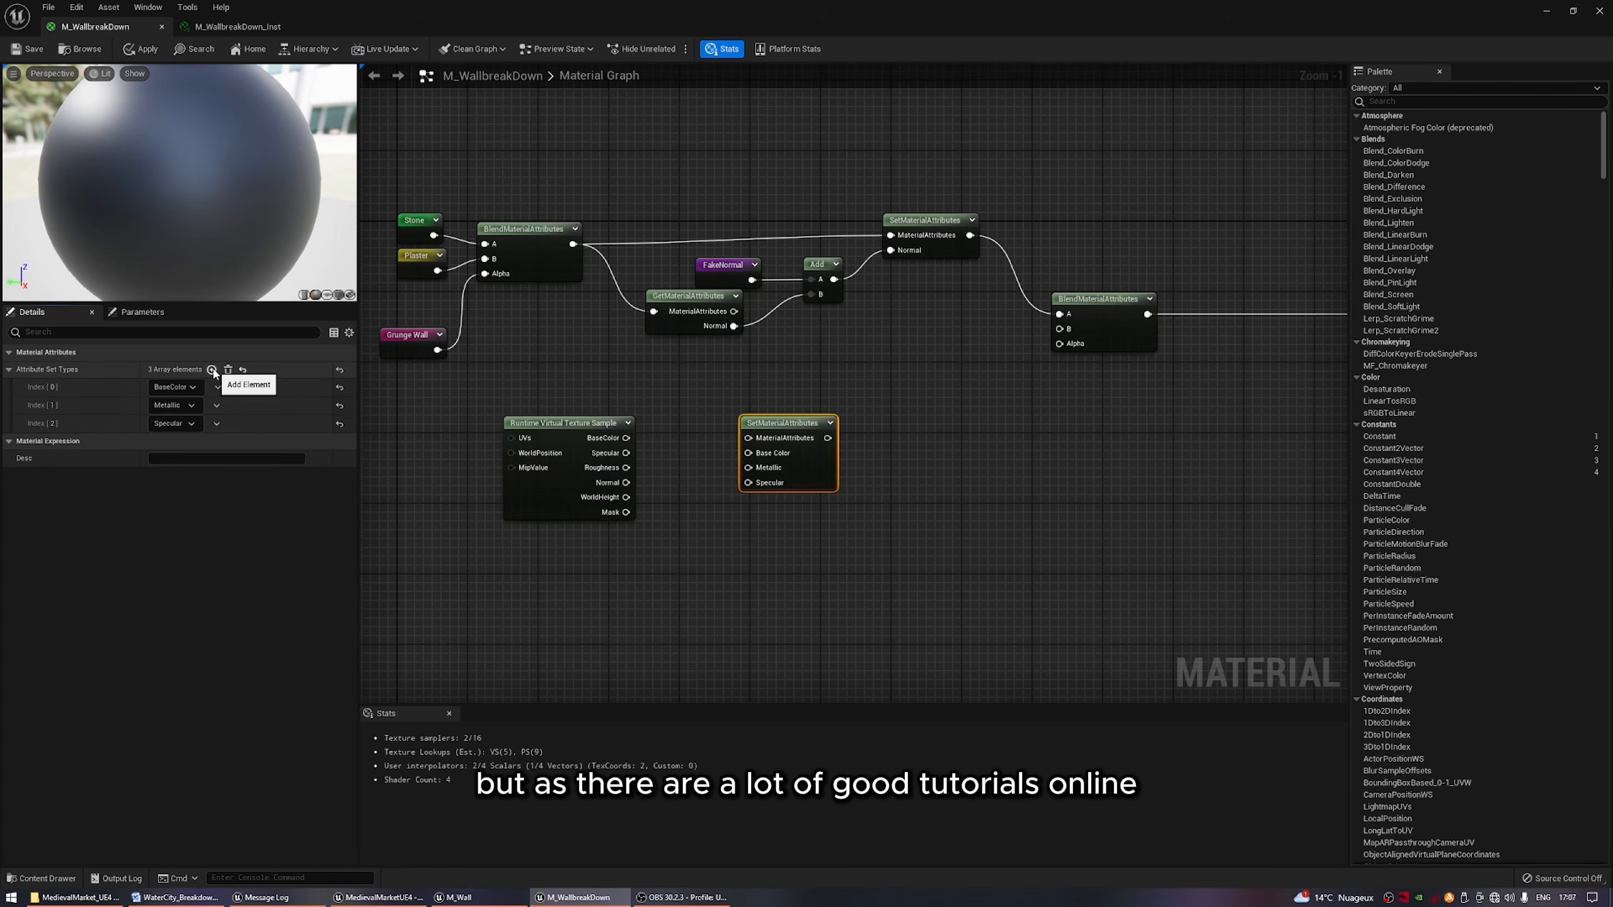
pyautogui.click(213, 371)
pyautogui.click(189, 406)
pyautogui.click(184, 569)
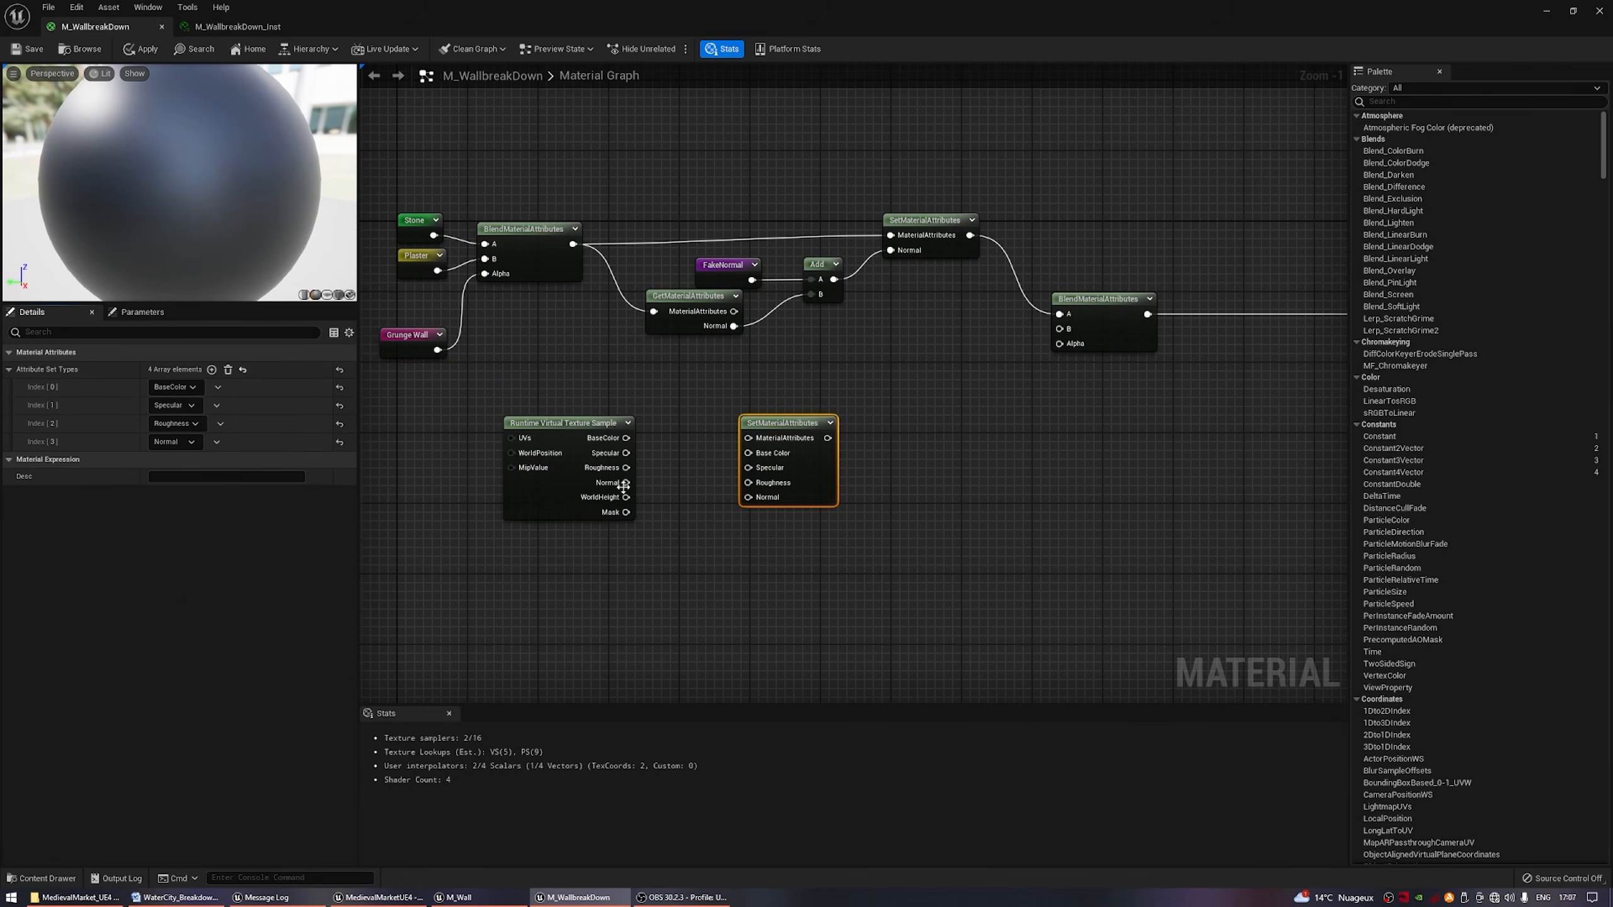
# Connect the virtual texture's BaseColor, Specular, Roughness and Normal to the new SetMaterialAttributes node, and its output to the last blend's B.
pyautogui.moveTo(625, 482); pyautogui.dragTo(748, 497)
pyautogui.moveTo(748, 482); pyautogui.dragTo(625, 468)
pyautogui.moveTo(625, 453); pyautogui.dragTo(748, 468)
pyautogui.moveTo(754, 456); pyautogui.dragTo(711, 448)
pyautogui.moveTo(704, 445); pyautogui.dragTo(626, 438)
pyautogui.moveTo(1059, 329); pyautogui.dragTo(785, 430)
pyautogui.moveTo(788, 444); pyautogui.dragTo(747, 361, button='right')
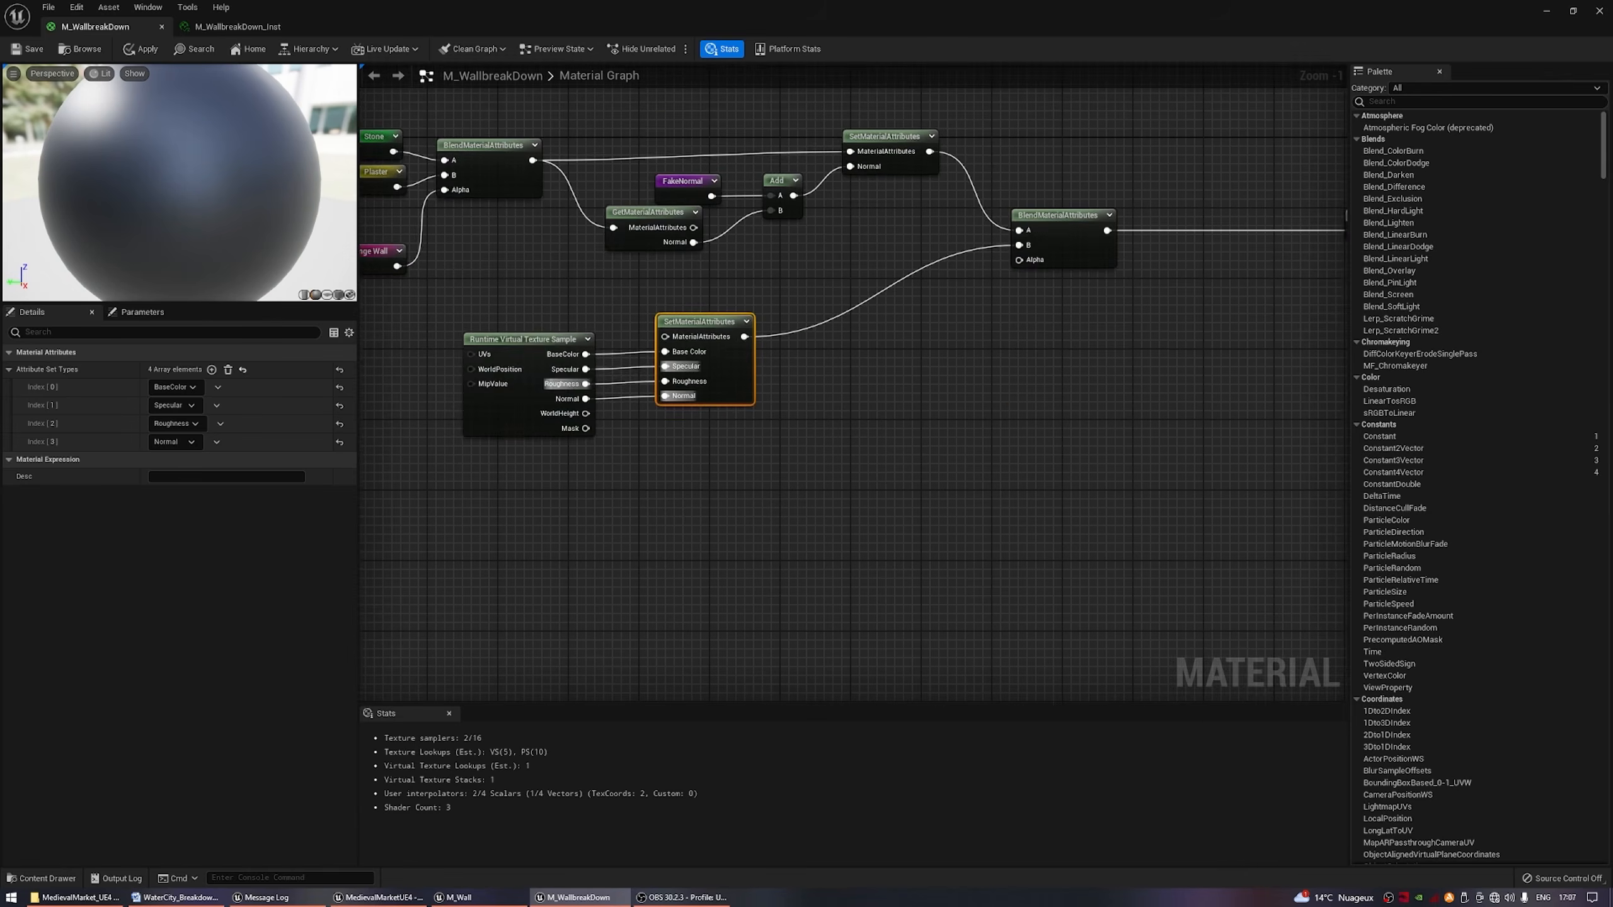
# Add an Absolute World Position node and pass it through a Component Mask limited to the B channel.
pyautogui.moveTo(474, 511); pyautogui.dragTo(723, 488, button='right')
pyautogui.rightClick(723, 489)
pyautogui.write('world')
pyautogui.press('Return')
pyautogui.moveTo(823, 521); pyautogui.dragTo(901, 517)
pyautogui.write('component')
pyautogui.press('Return')
pyautogui.moveTo(1001, 568); pyautogui.dragTo(822, 561, button='right')
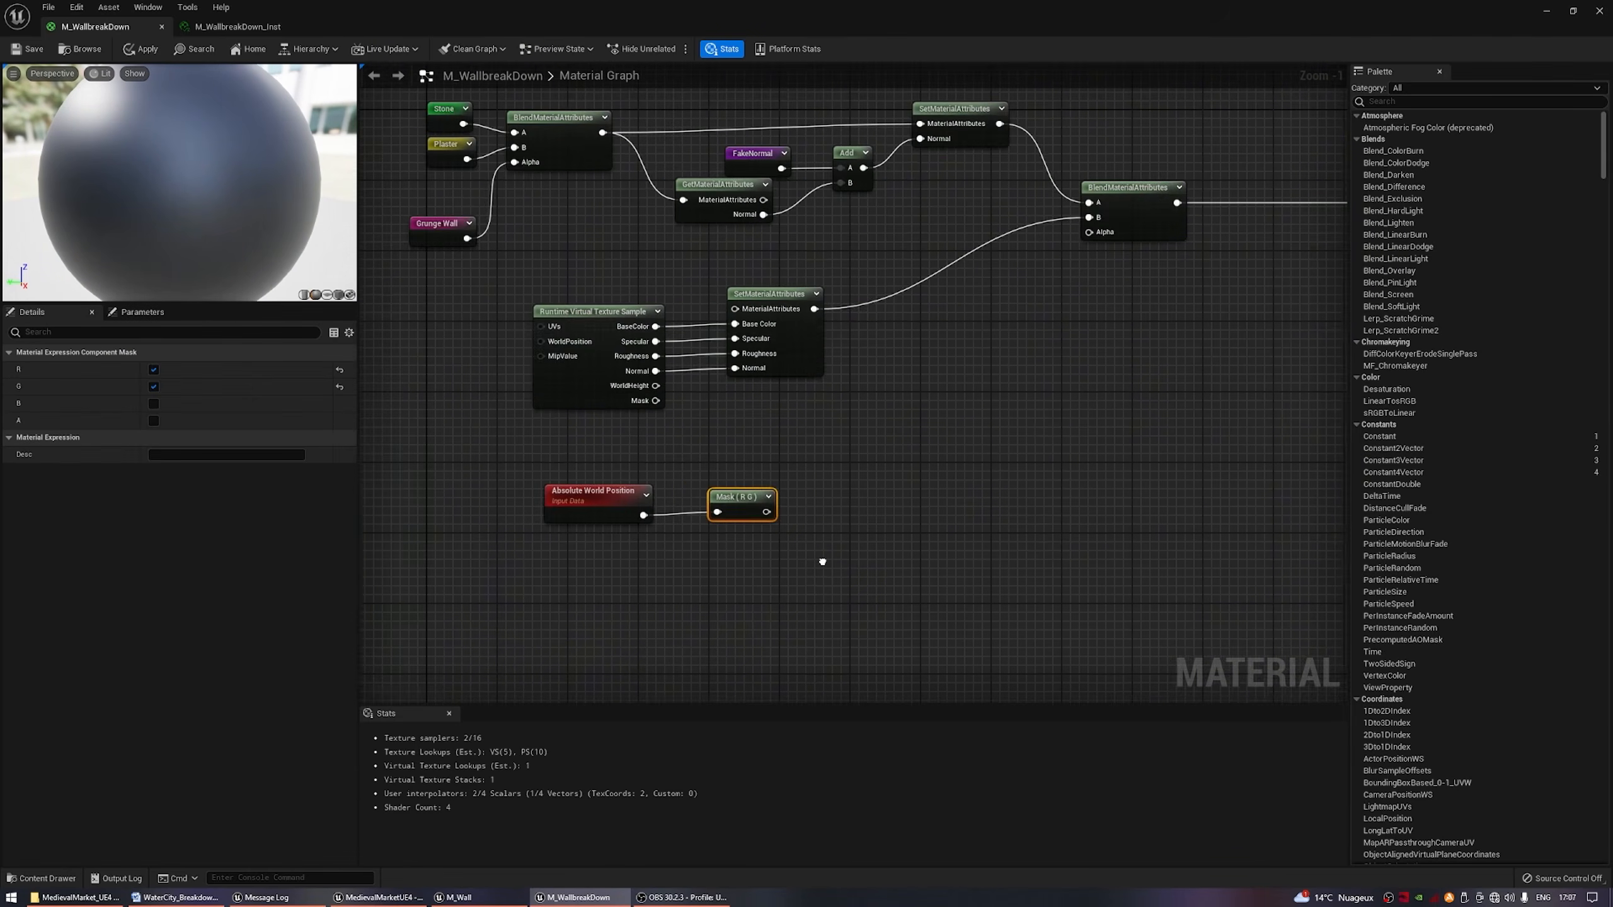
pyautogui.click(153, 370)
pyautogui.click(154, 386)
pyautogui.click(154, 403)
# Subtract a second Runtime Virtual Texture Sample from the masked world position with a new Subtract node.
pyautogui.write('subt')
pyautogui.moveTo(760, 512); pyautogui.dragTo(688, 603)
pyautogui.press('Return')
pyautogui.write('runti')
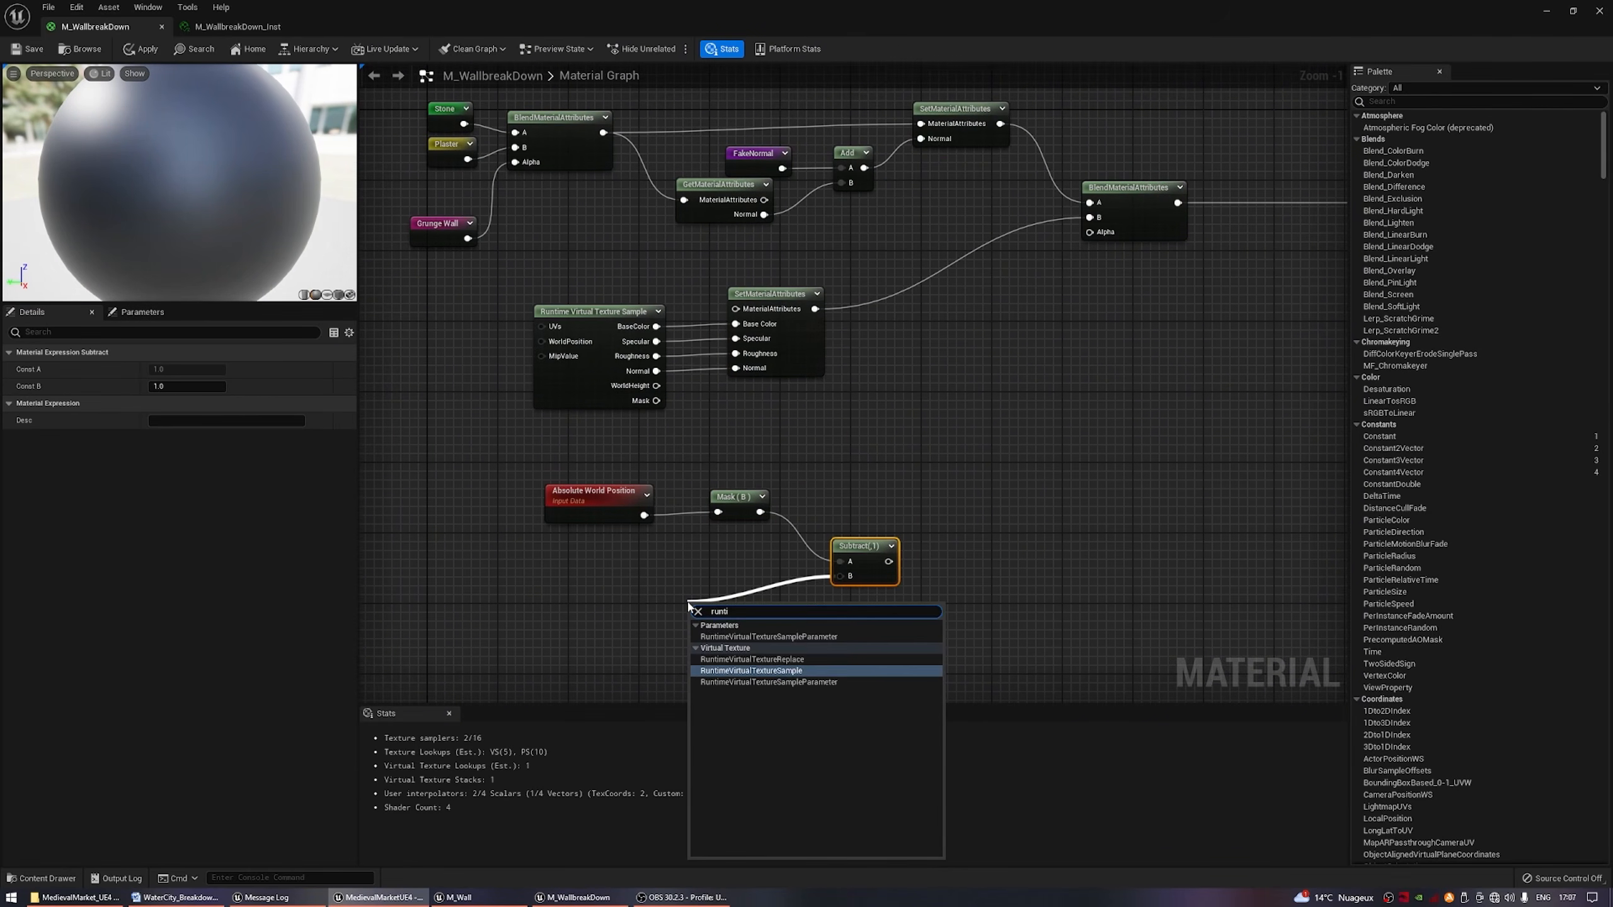
pyautogui.press('Return')
pyautogui.moveTo(689, 603); pyautogui.dragTo(531, 558, button='right')
# Subtract a new scalar parameter RVT_Position, with default value 20, from the first Subtract's result.
pyautogui.moveTo(720, 516); pyautogui.dragTo(812, 520)
pyautogui.write('subt')
pyautogui.press('Return')
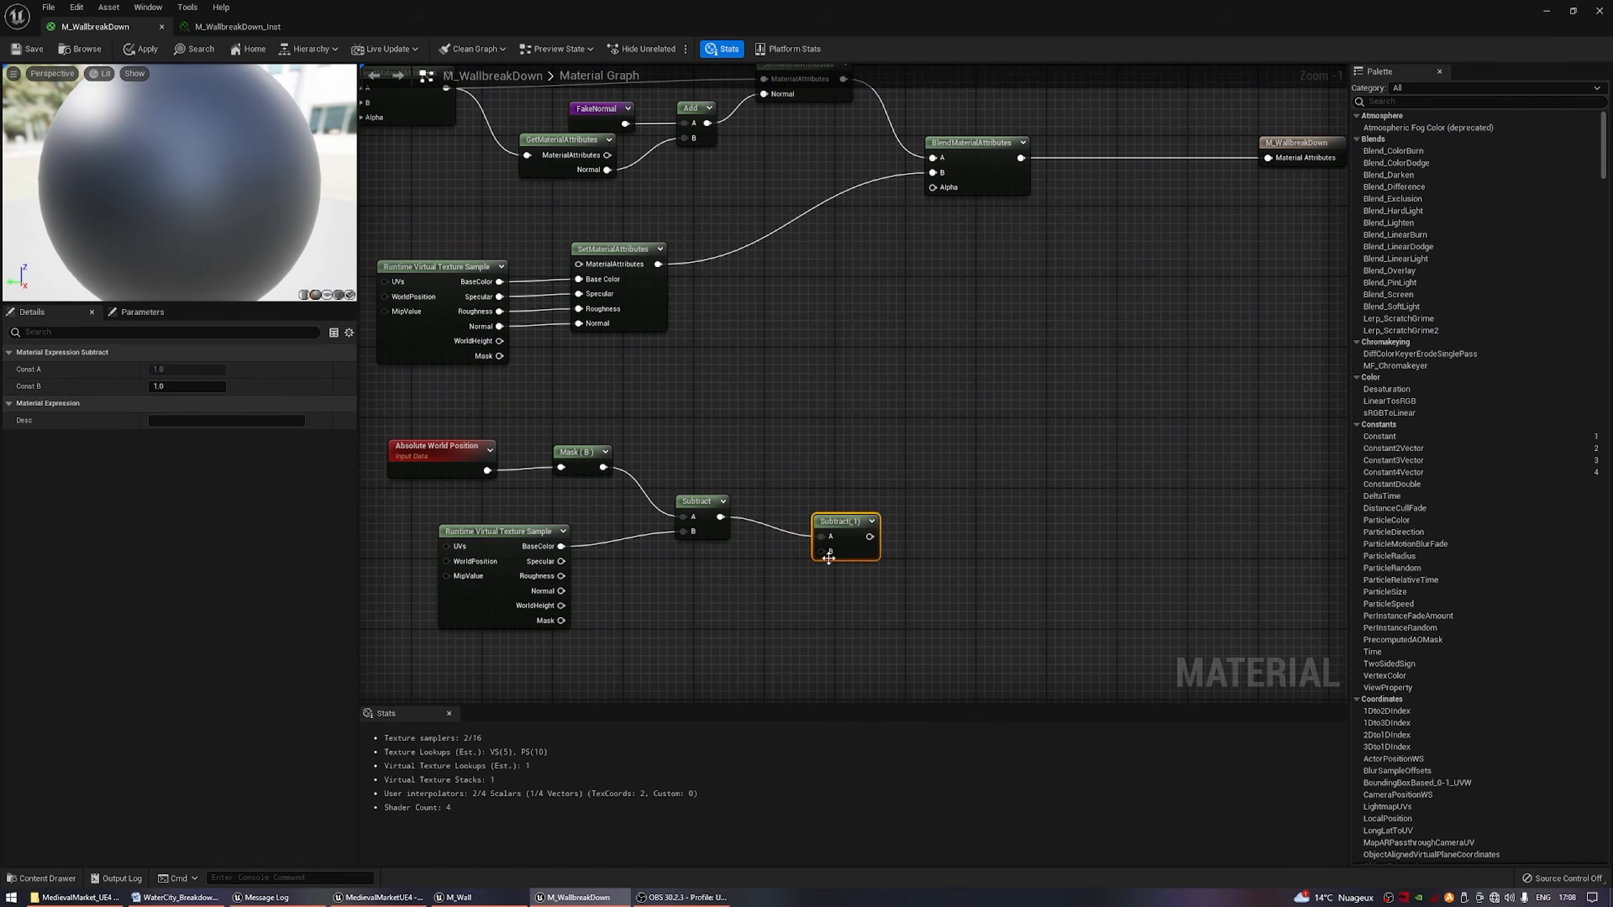
pyautogui.rightClick(827, 553)
pyautogui.click(863, 635)
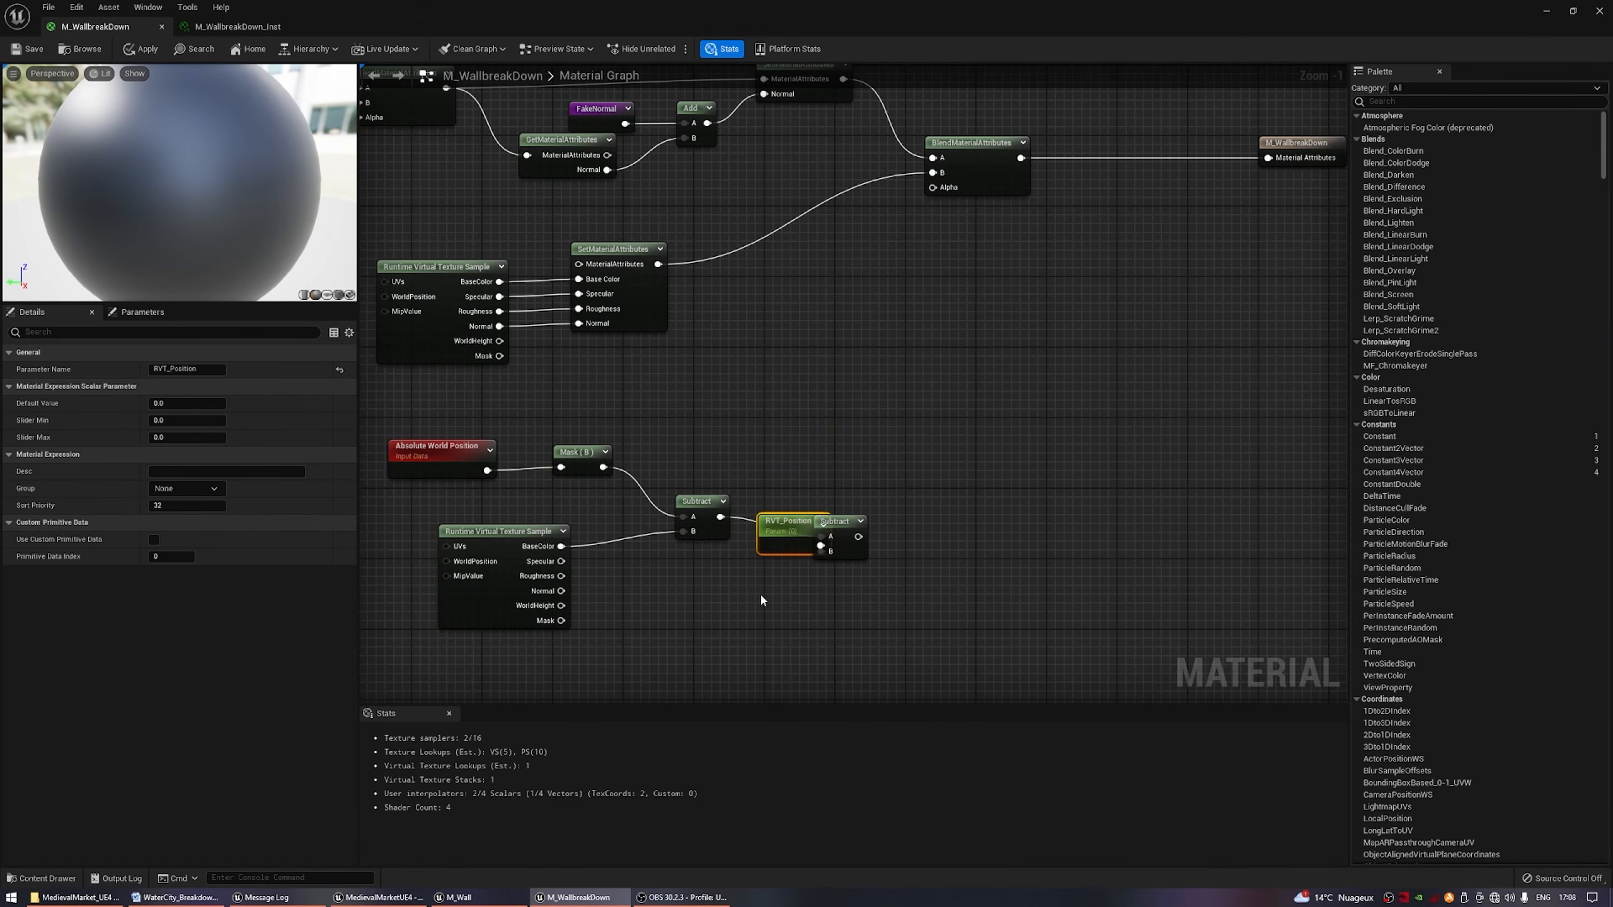
pyautogui.moveTo(780, 527); pyautogui.dragTo(708, 583)
pyautogui.click(169, 403)
pyautogui.write('20')
# Divide the second Subtract's result by a new scalar parameter named RVT_Smoothness.
pyautogui.moveTo(843, 527); pyautogui.dragTo(955, 515)
pyautogui.write('divi')
pyautogui.press('Return')
pyautogui.rightClick(957, 550)
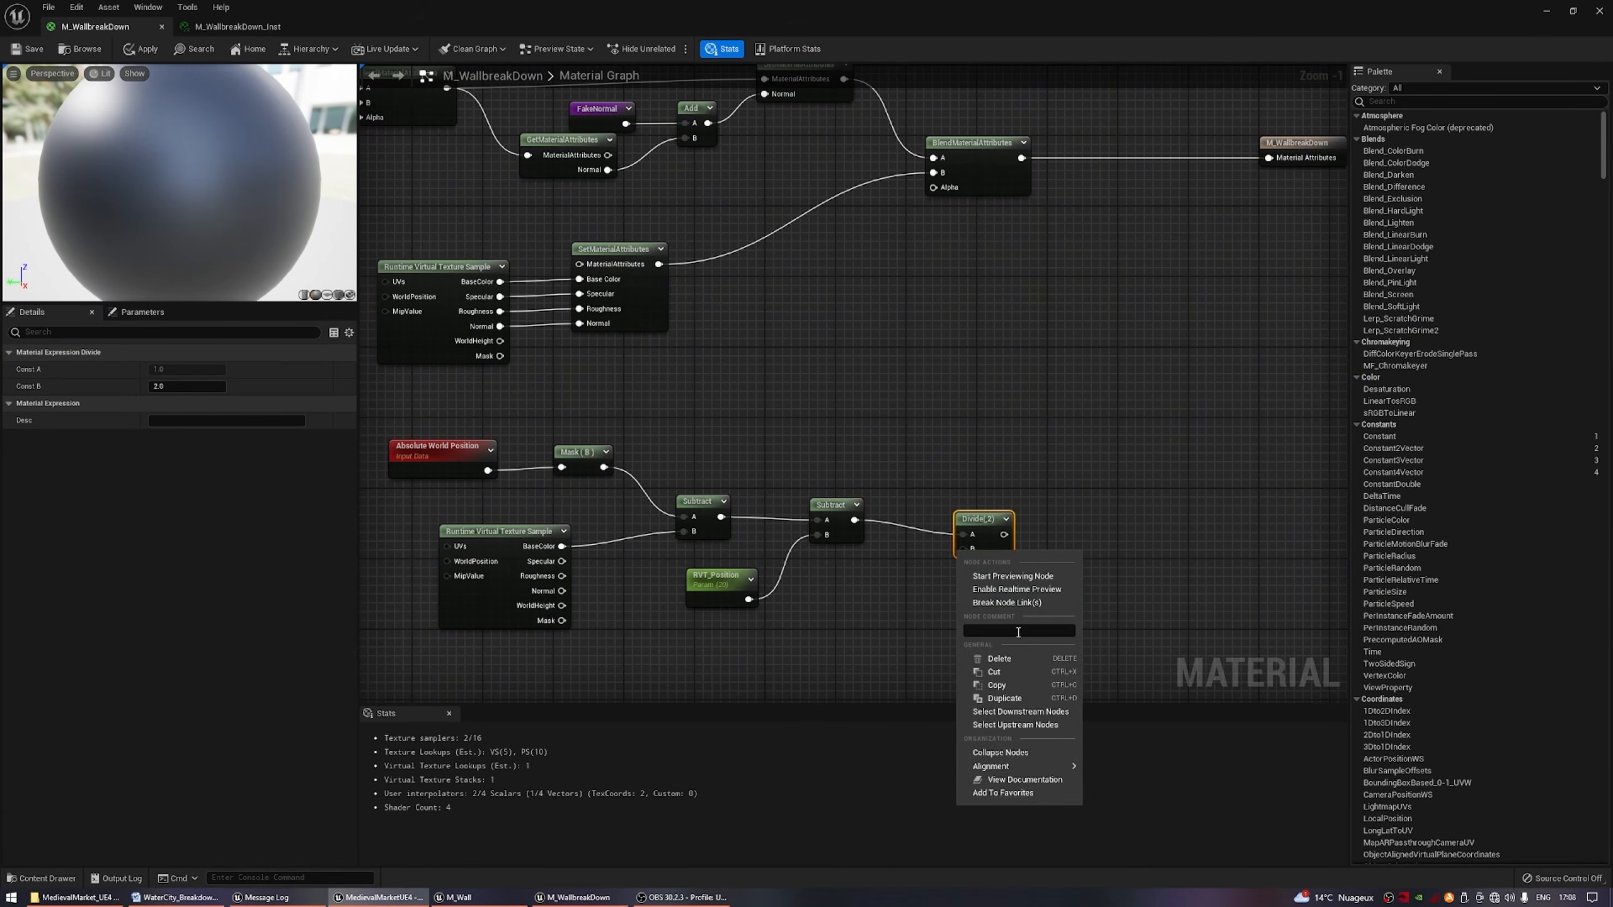
pyautogui.click(939, 565)
pyautogui.rightClick(964, 549)
pyautogui.click(998, 625)
pyautogui.write('RVT_Smoothness')
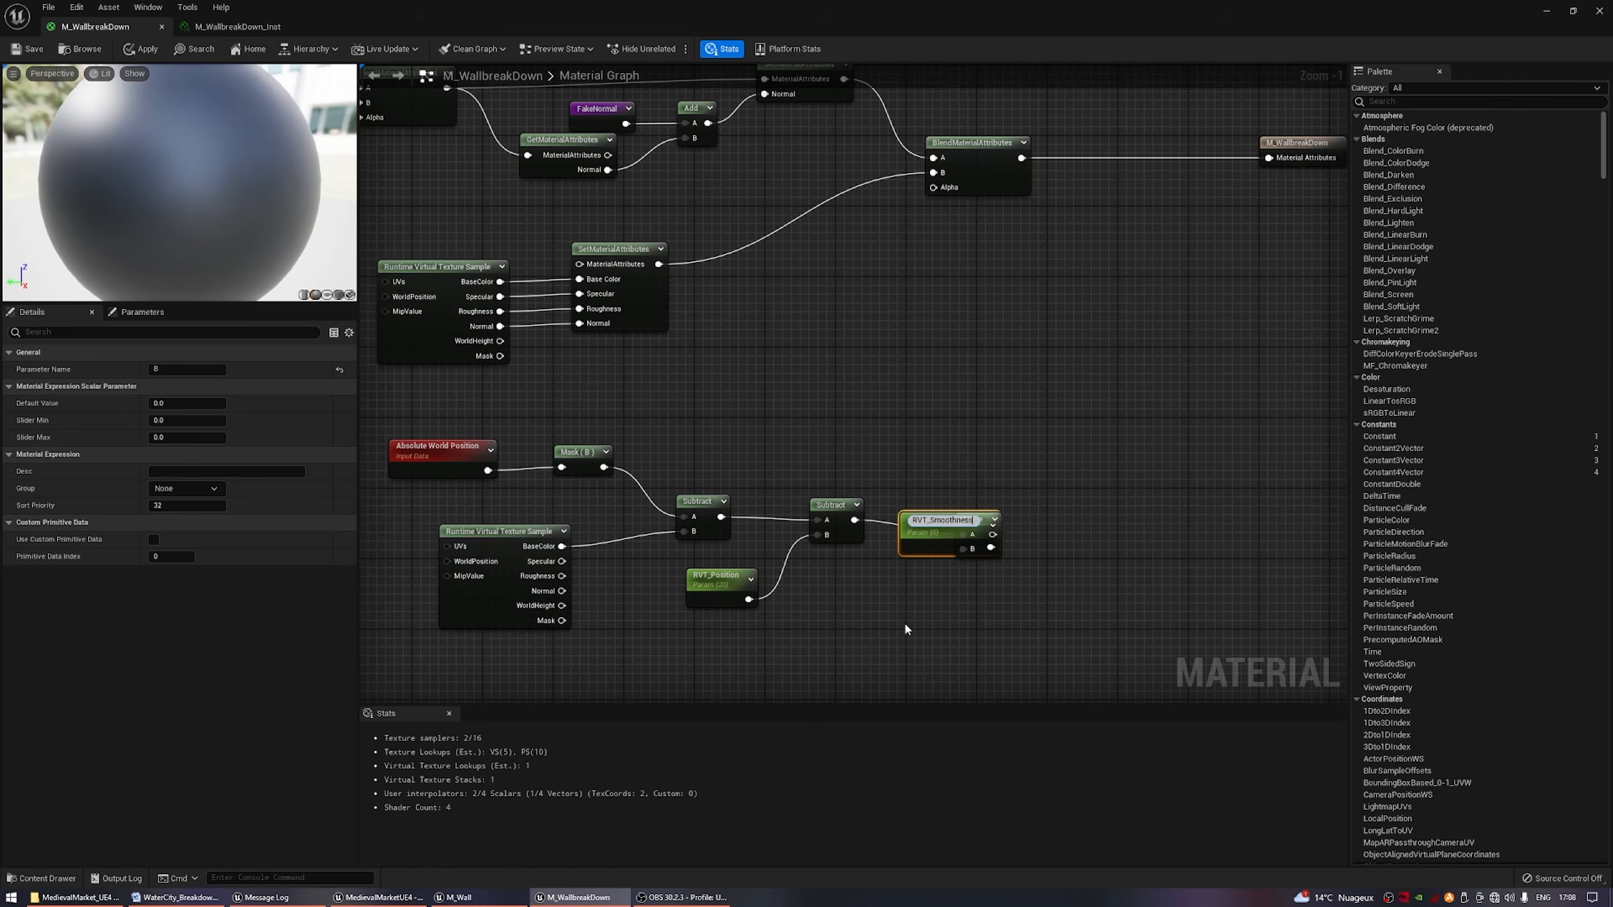
pyautogui.press('Return')
# Place the RVT_Smoothness parameter below the Divide node, set its default value to 10 and align the Divide node.
pyautogui.moveTo(944, 533); pyautogui.dragTo(889, 606)
pyautogui.click(184, 403)
pyautogui.write('10')
pyautogui.moveTo(981, 523); pyautogui.dragTo(977, 508)
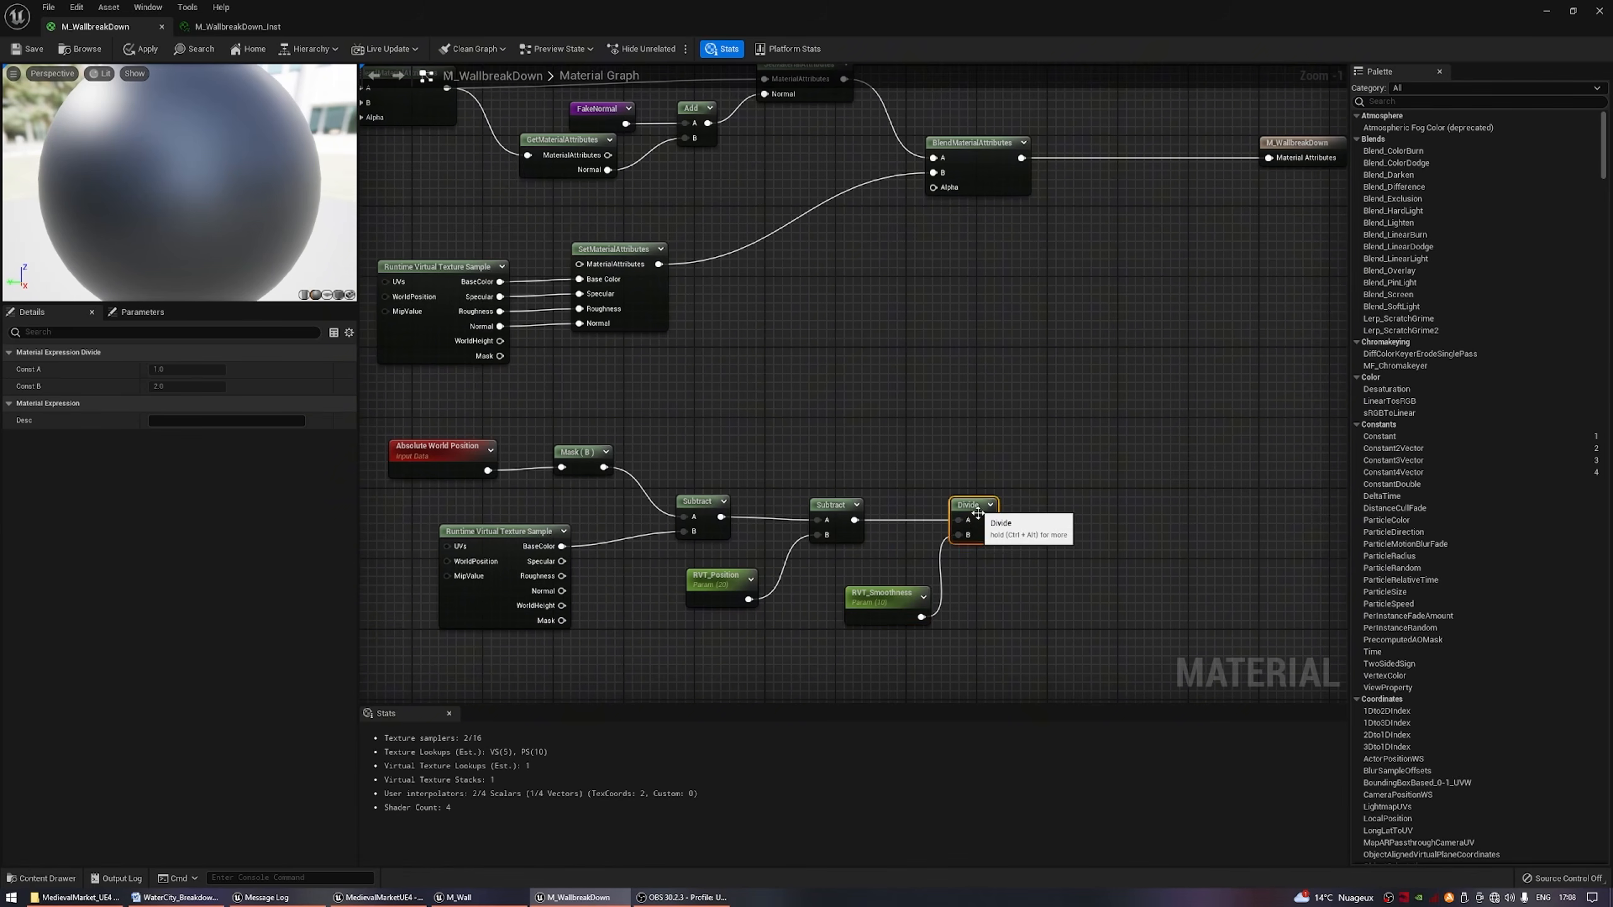
# Saturate the Divide result and connect it to the Alpha input of the last BlendMaterialAttributes node.
pyautogui.moveTo(1013, 527); pyautogui.dragTo(848, 523, button='right')
pyautogui.moveTo(823, 517); pyautogui.dragTo(881, 506)
pyautogui.write('satu')
pyautogui.press('Return')
pyautogui.moveTo(909, 517); pyautogui.dragTo(768, 183)
pyautogui.press('Escape')
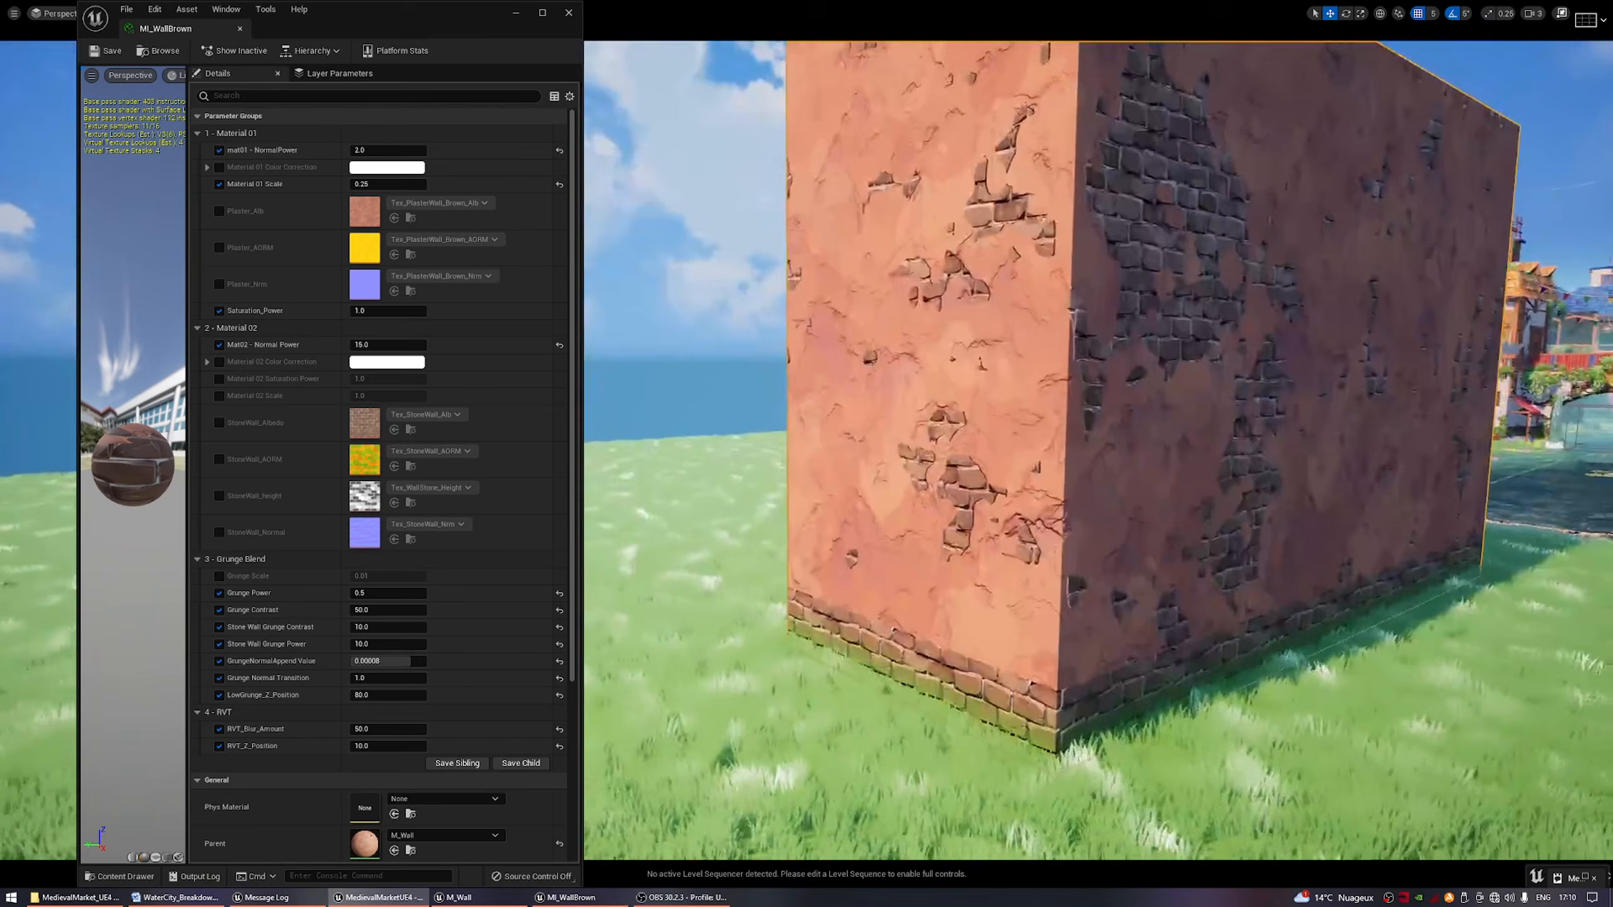
pyautogui.moveTo(1041, 470); pyautogui.dragTo(1073, 470, button='right')
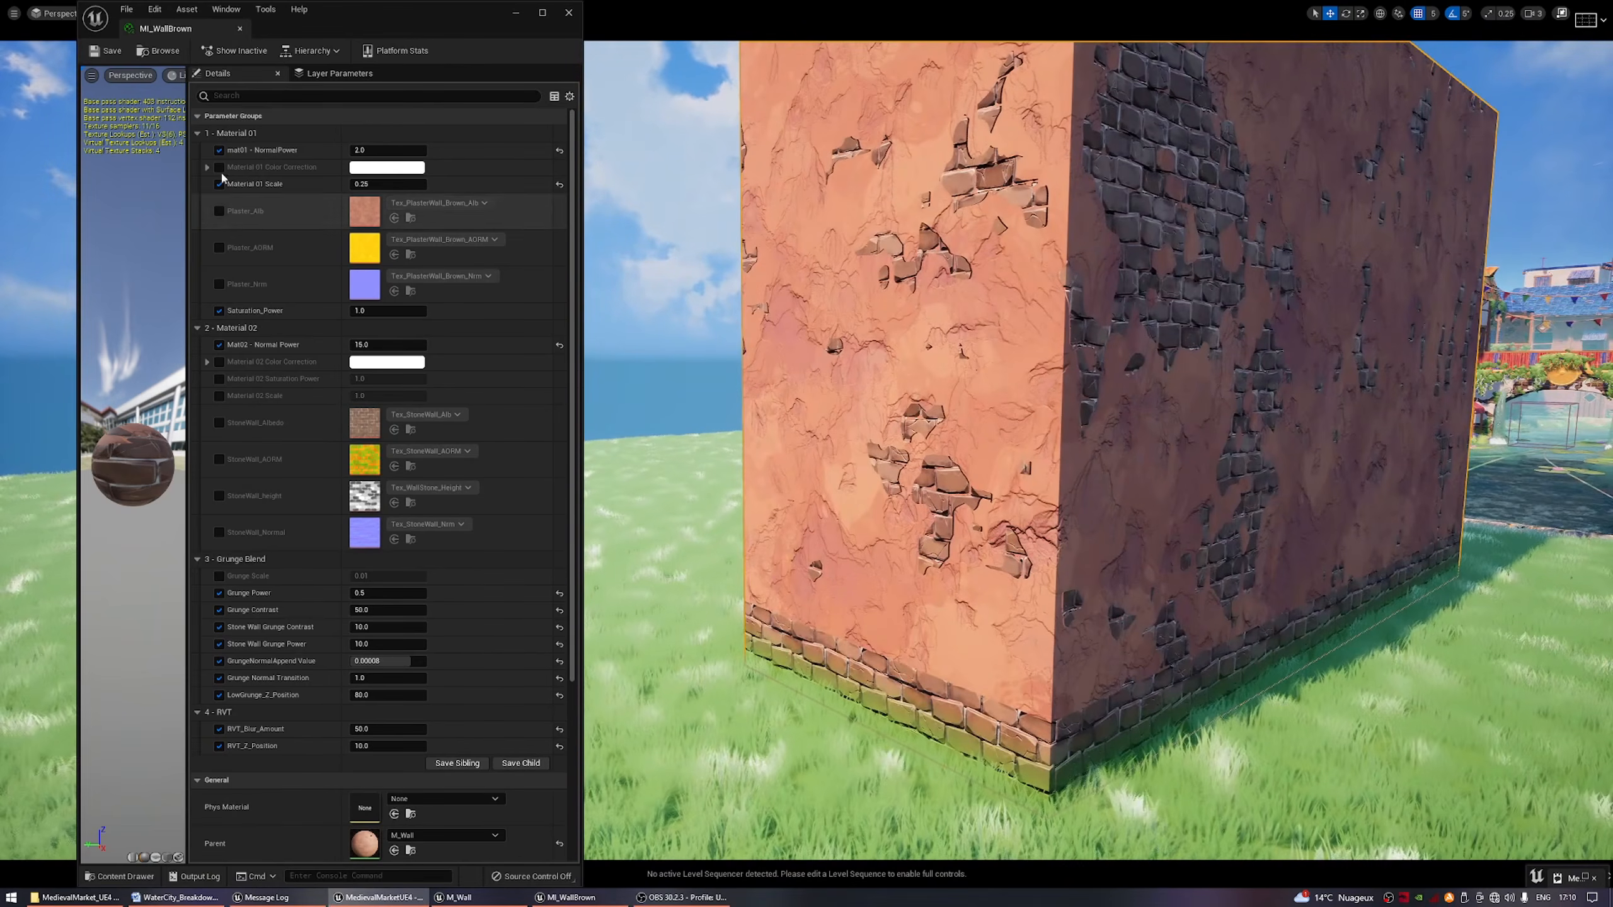
# In MI_WallBrown, collapse the Material 01 and Material 02 groups and set RVT_Z_Position to 50.
pyautogui.click(197, 134)
pyautogui.click(197, 150)
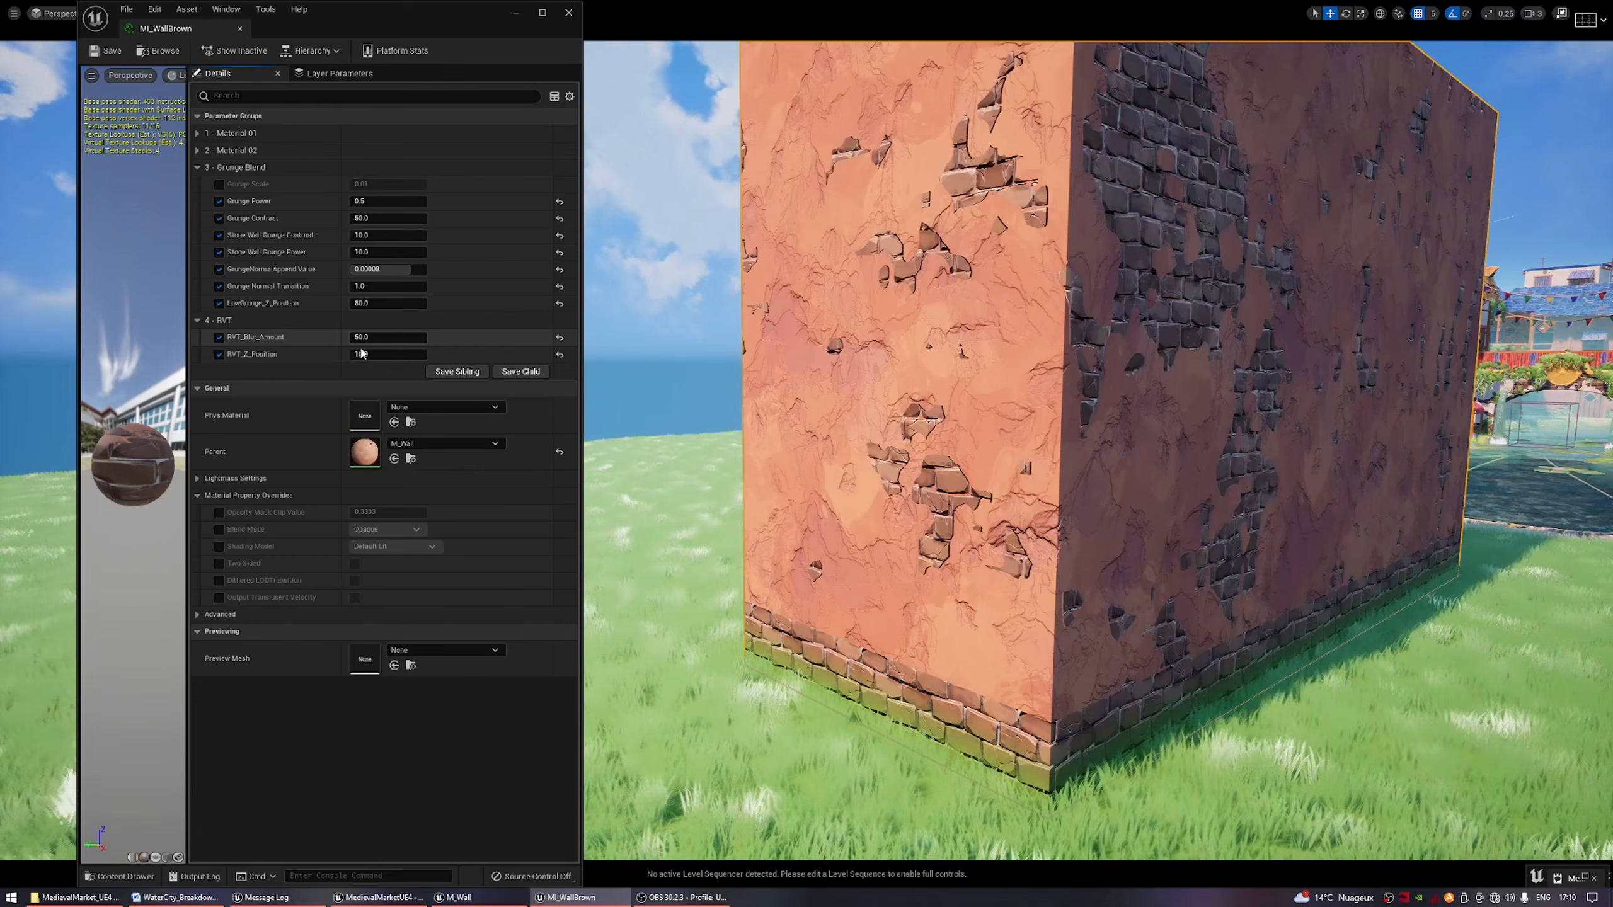
pyautogui.moveTo(387, 354)
pyautogui.mouseDown()
pyautogui.moveTo(413, 354)
pyautogui.moveTo(393, 354)
pyautogui.mouseUp()
pyautogui.click(404, 358)
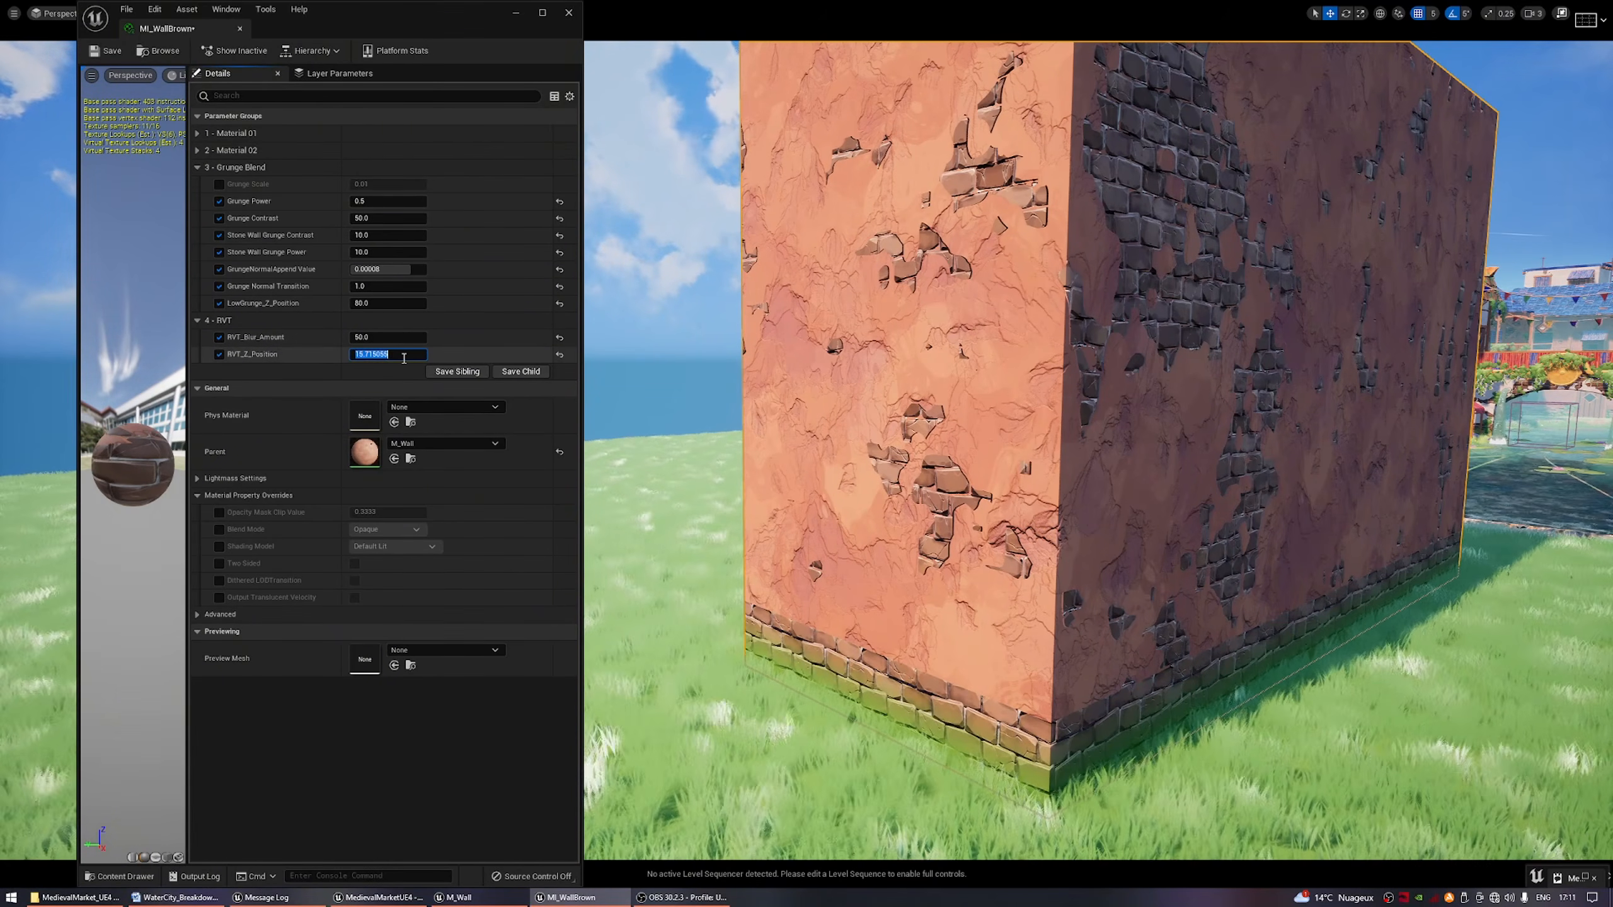
pyautogui.write('50')
pyautogui.press('Return')
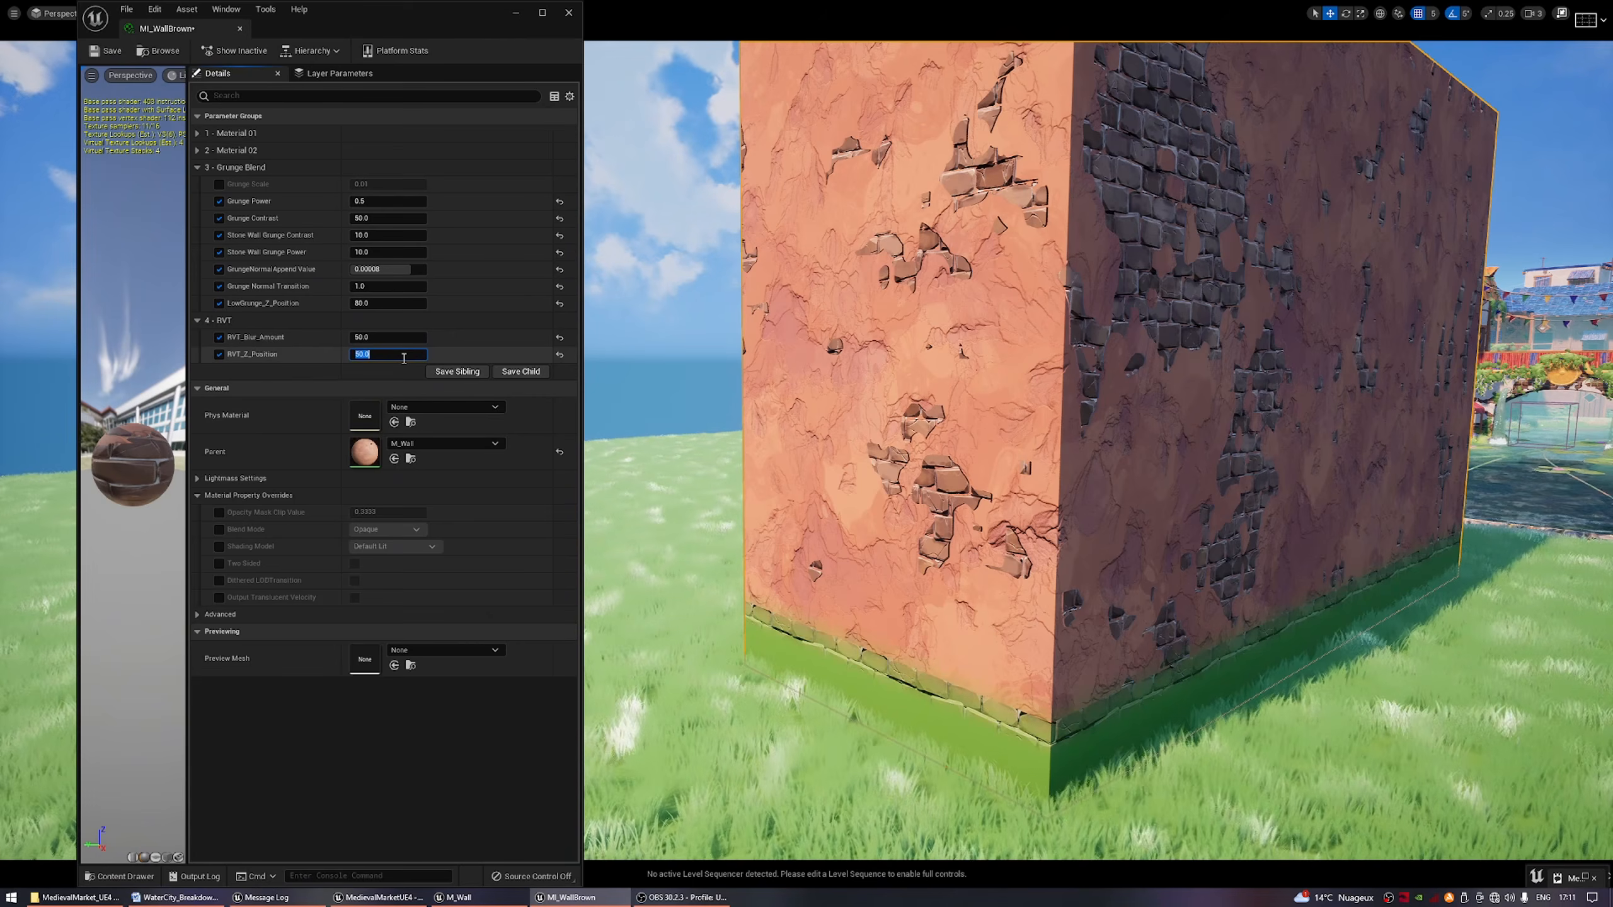
pyautogui.press('Return')
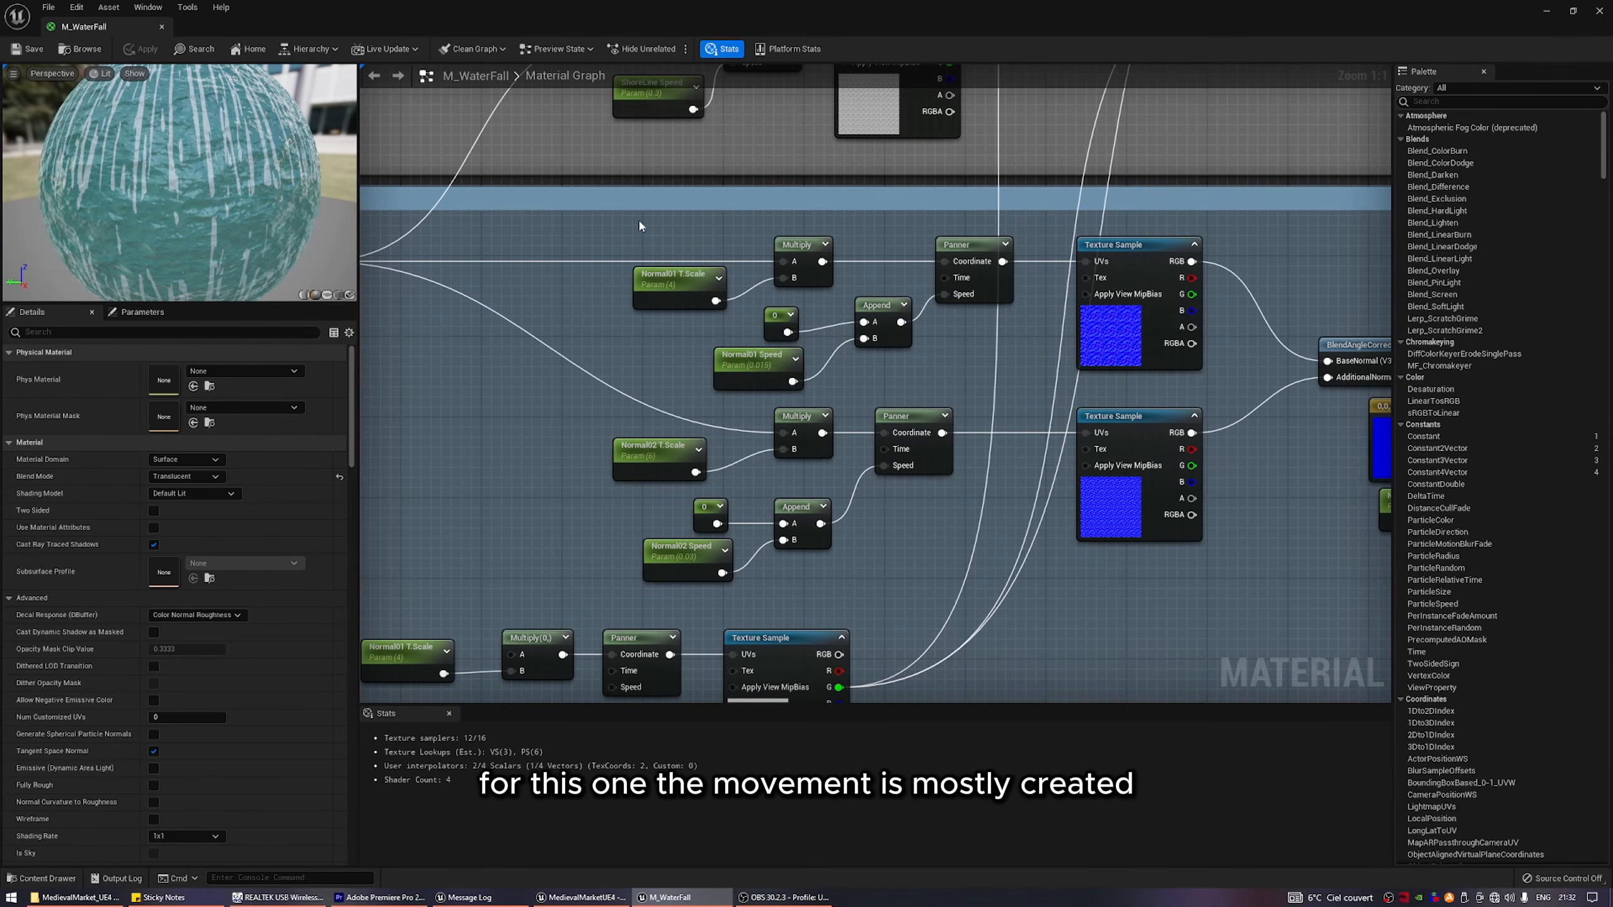
# Examine the NORMAL section of M_WaterFall: the normal speed parameters, both water normal texture samples and the BlendAngleCorrectedNormals node.
pyautogui.moveTo(638, 218); pyautogui.dragTo(1006, 380)
pyautogui.moveTo(600, 408); pyautogui.dragTo(975, 585)
pyautogui.click(693, 554)
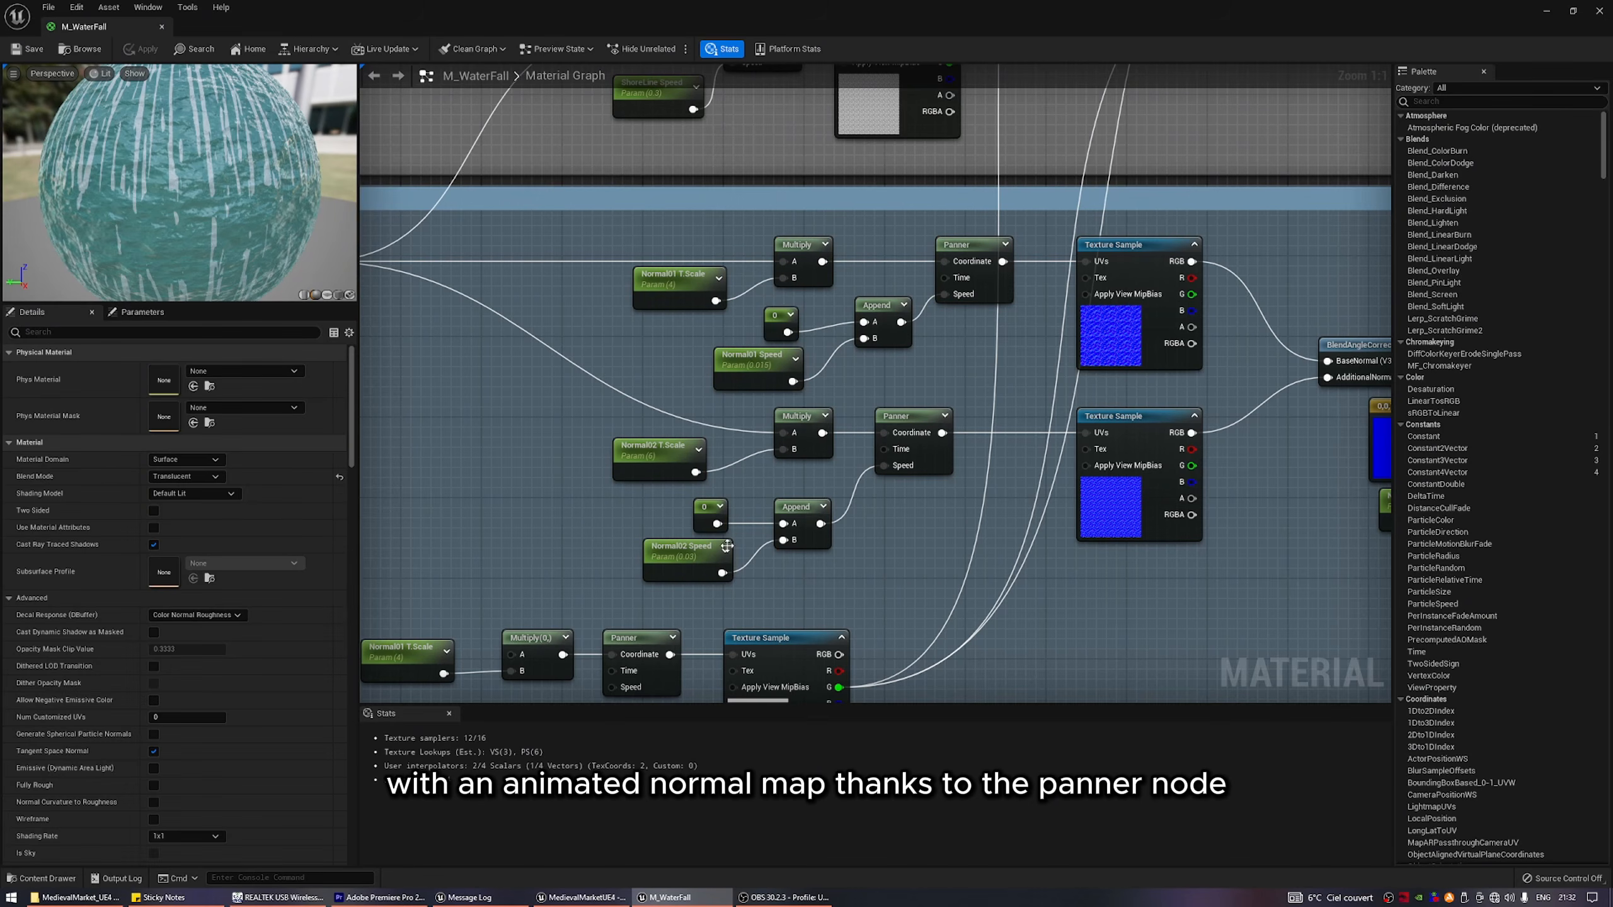
pyautogui.click(774, 368)
pyautogui.moveTo(1052, 251); pyautogui.dragTo(1252, 547)
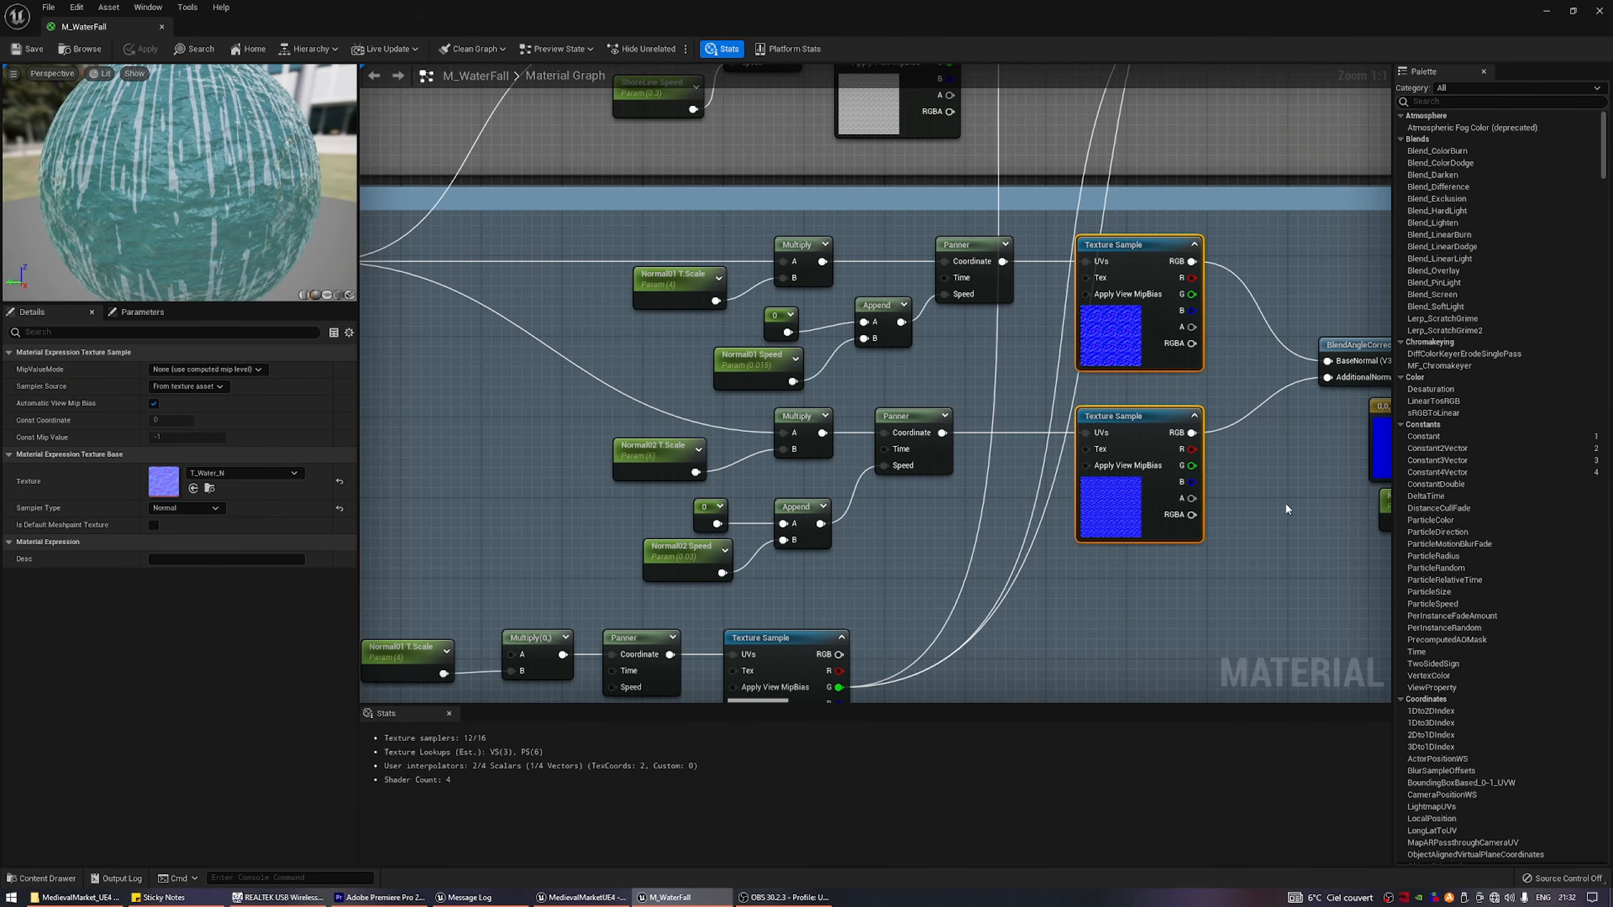
pyautogui.moveTo(1286, 505); pyautogui.dragTo(833, 524, button='right')
pyautogui.click(947, 361)
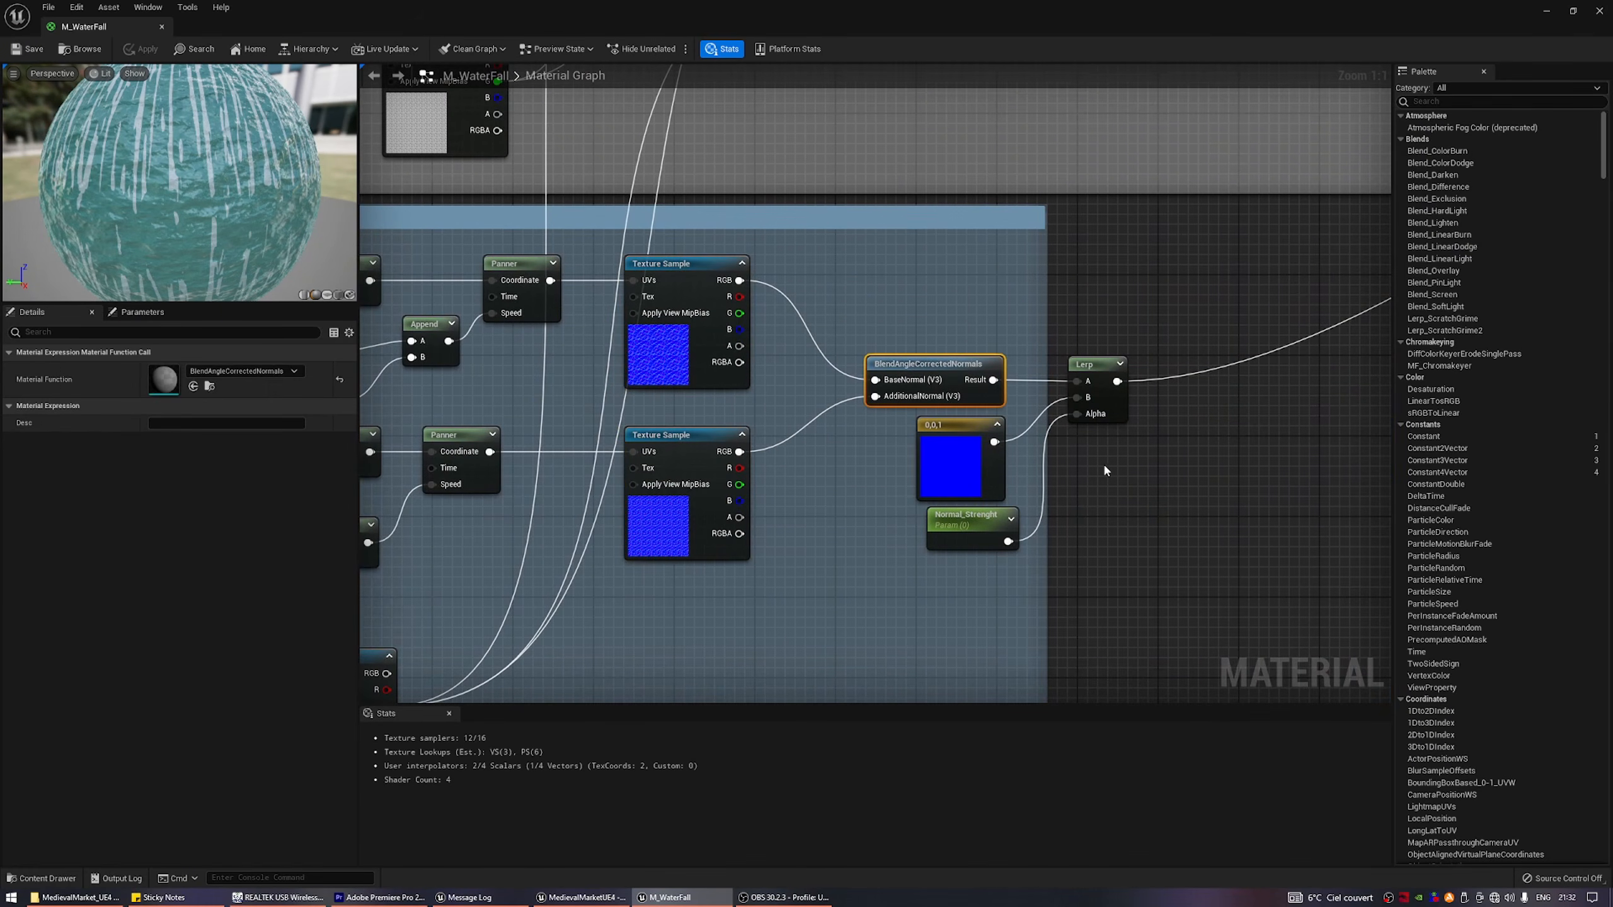
pyautogui.moveTo(1270, 392)
pyautogui.mouseDown(button='right')
pyautogui.moveTo(1130, 442)
pyautogui.moveTo(1282, 403)
pyautogui.mouseUp(button='right')
pyautogui.scroll(-1, 1263, 393)
pyautogui.moveTo(1001, 414); pyautogui.dragTo(1369, 500, button='right')
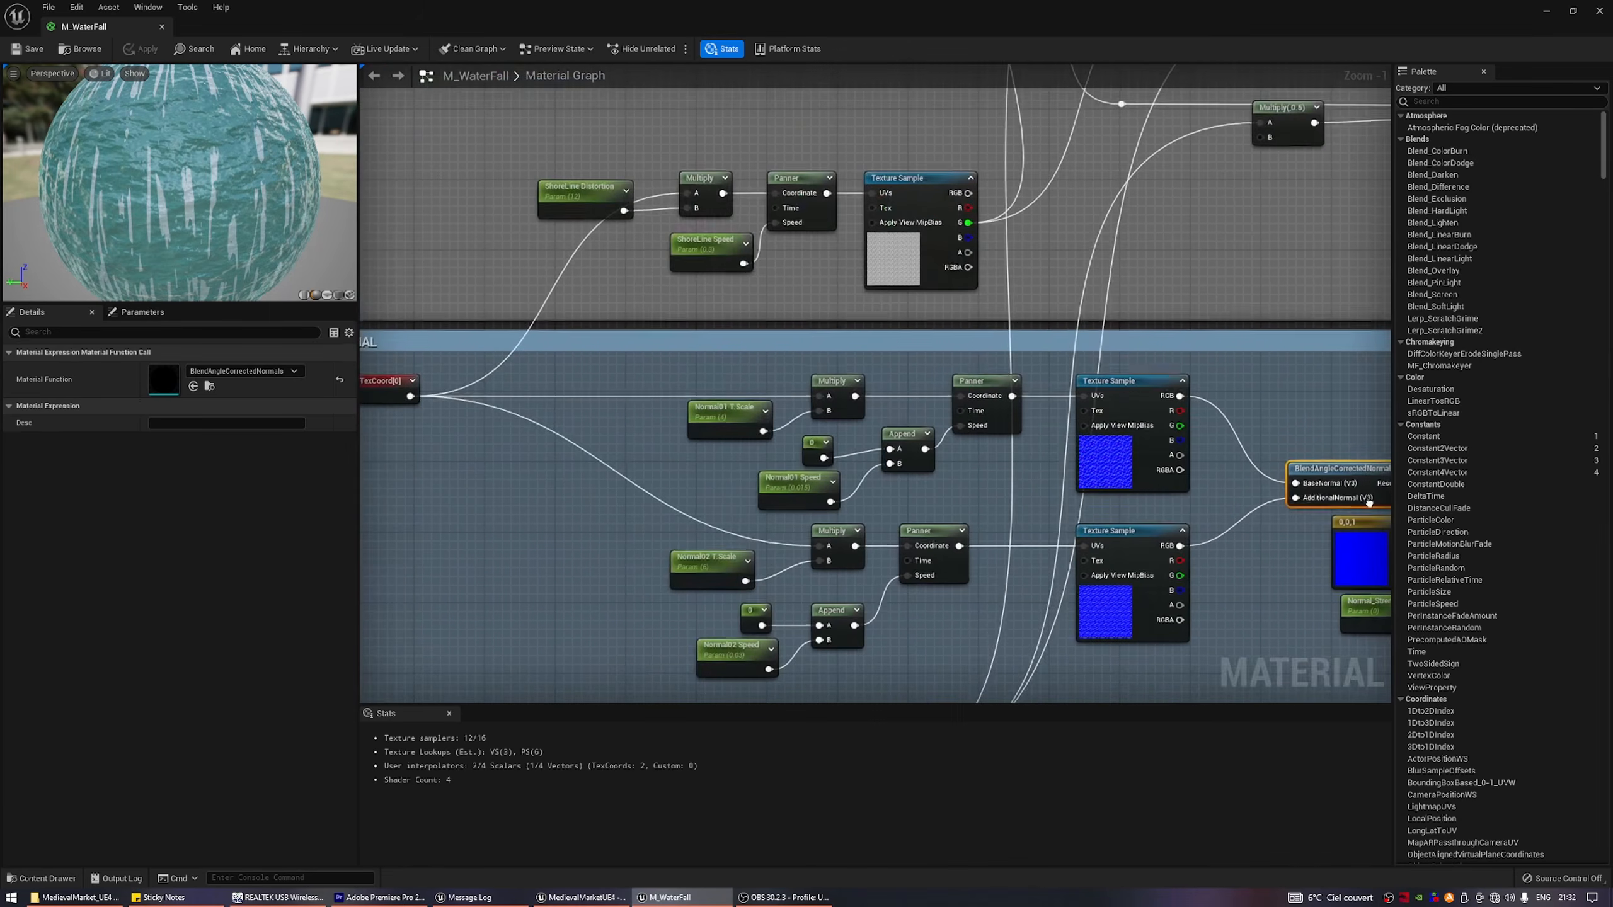
# Examine the ShoreLine distortion, speed, Panner and texture sample nodes in M_WaterFall.
pyautogui.moveTo(969, 365); pyautogui.dragTo(1027, 618, button='right')
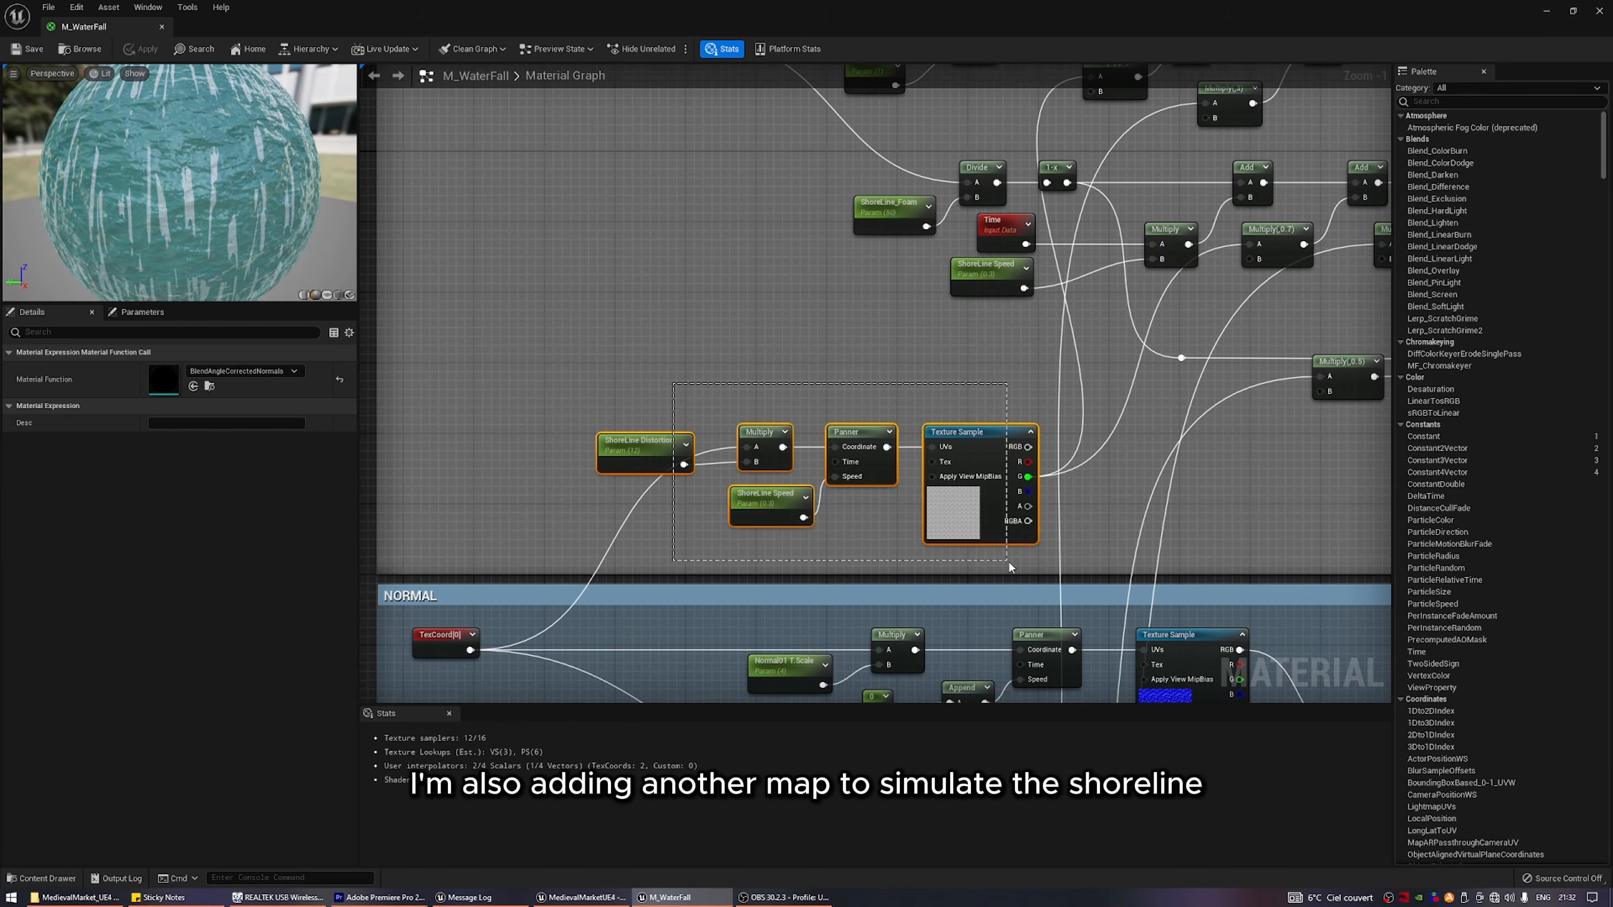
pyautogui.moveTo(1011, 567); pyautogui.dragTo(1011, 565)
pyautogui.scroll(1, 1012, 562)
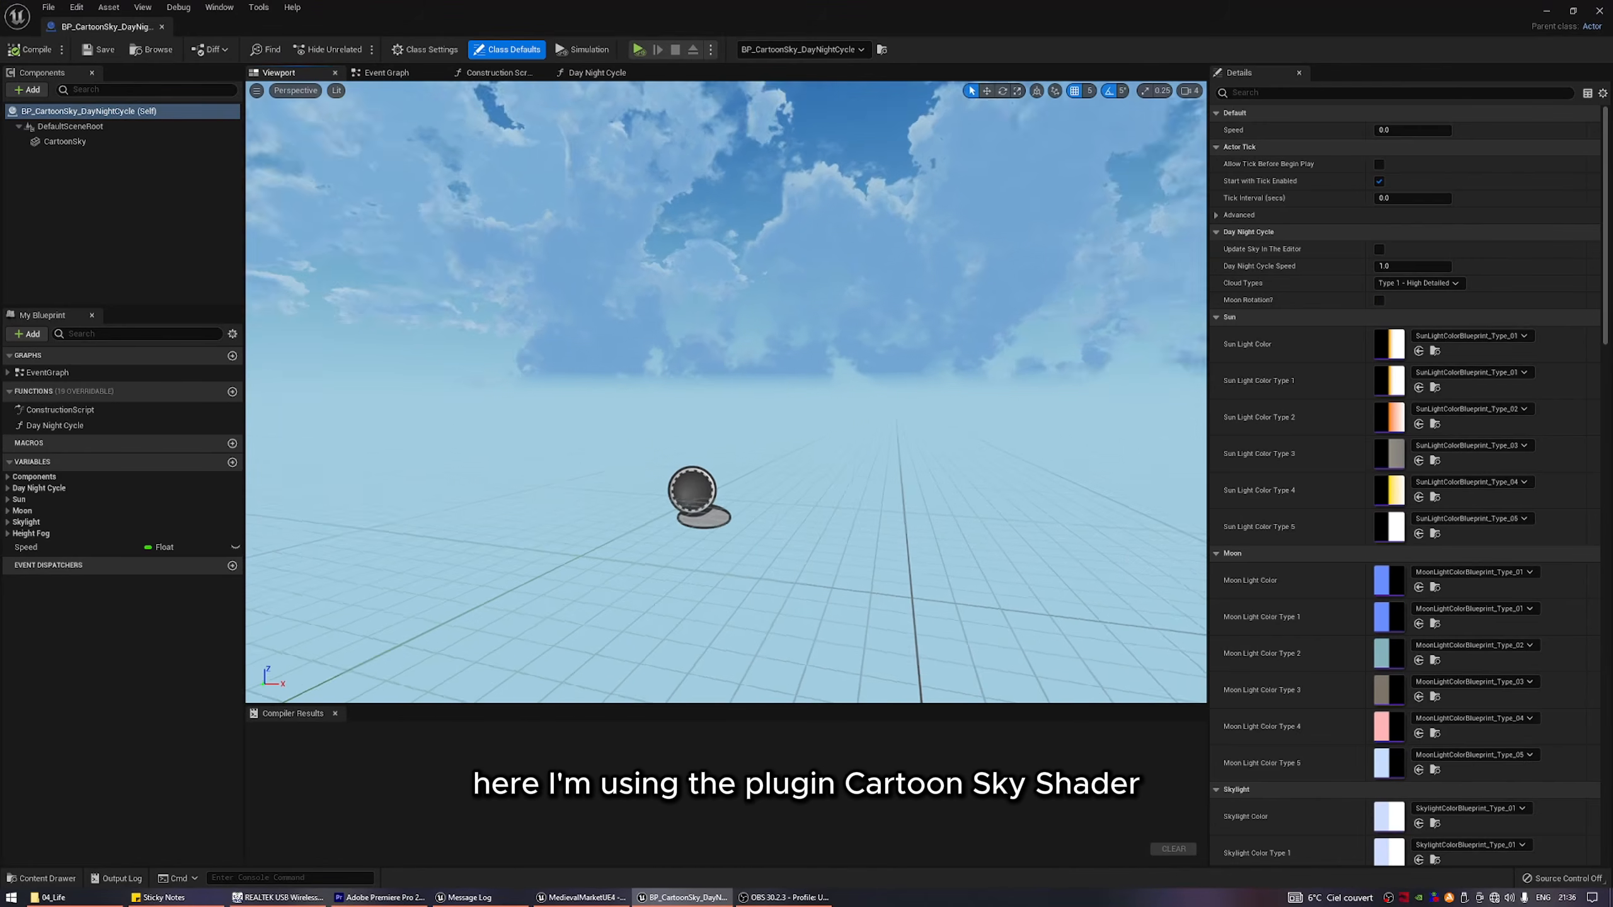
# Examine the SimpleGrassWind node in M_Grass together with its bounding box, WindIntensity and WindSpeed inputs.
pyautogui.moveTo(726, 392); pyautogui.dragTo(1050, 346, button='right')
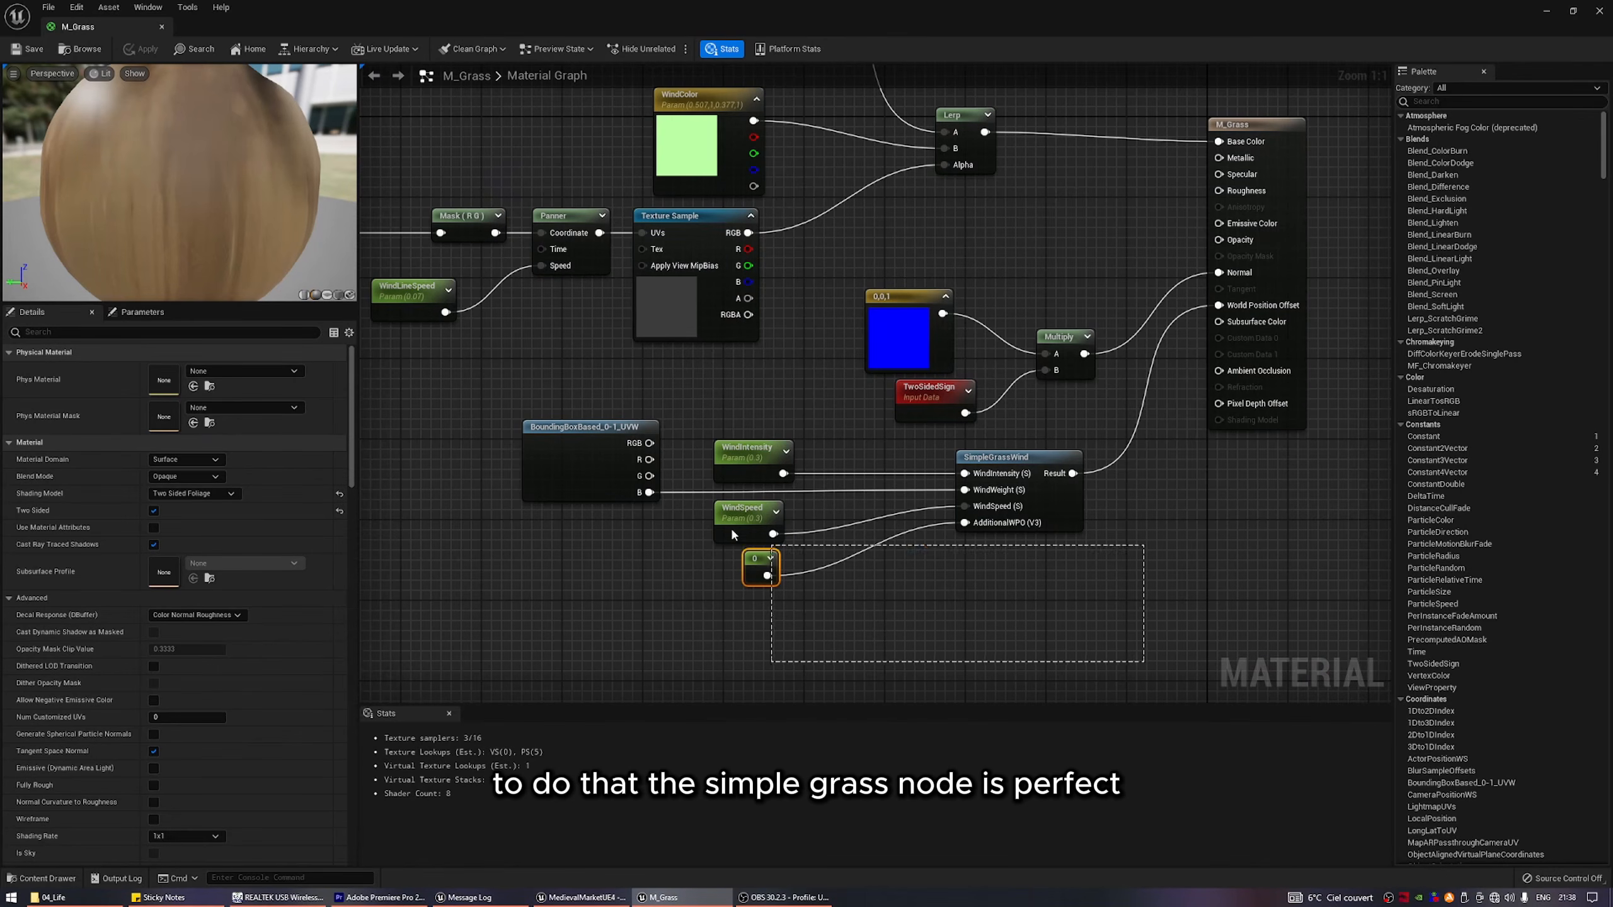
pyautogui.moveTo(731, 533); pyautogui.dragTo(641, 473)
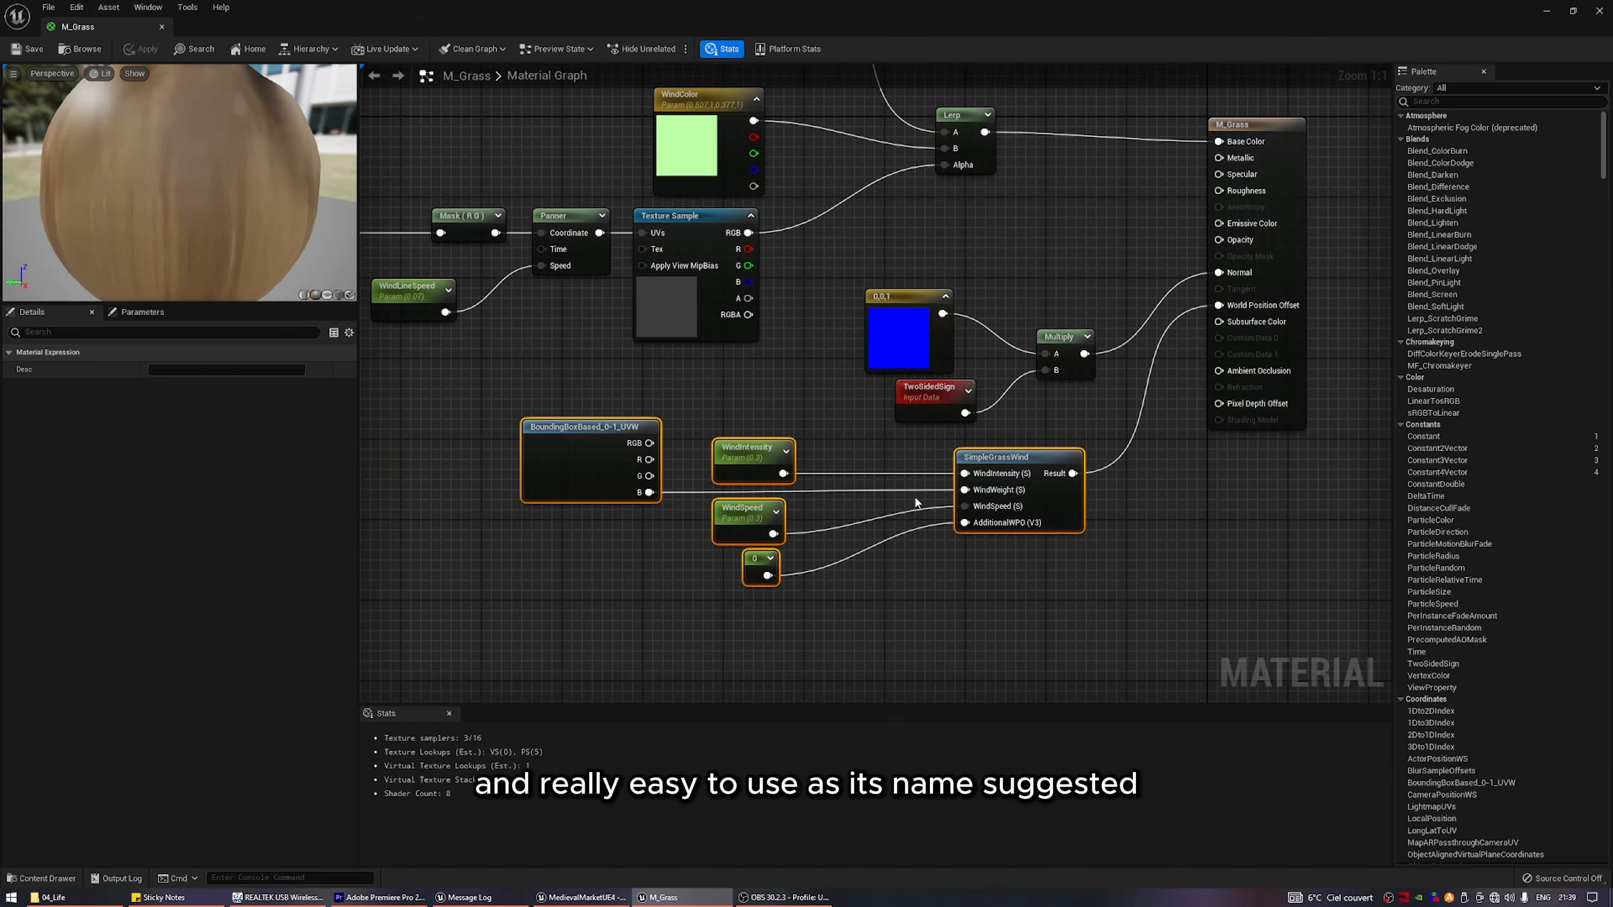
pyautogui.click(517, 402)
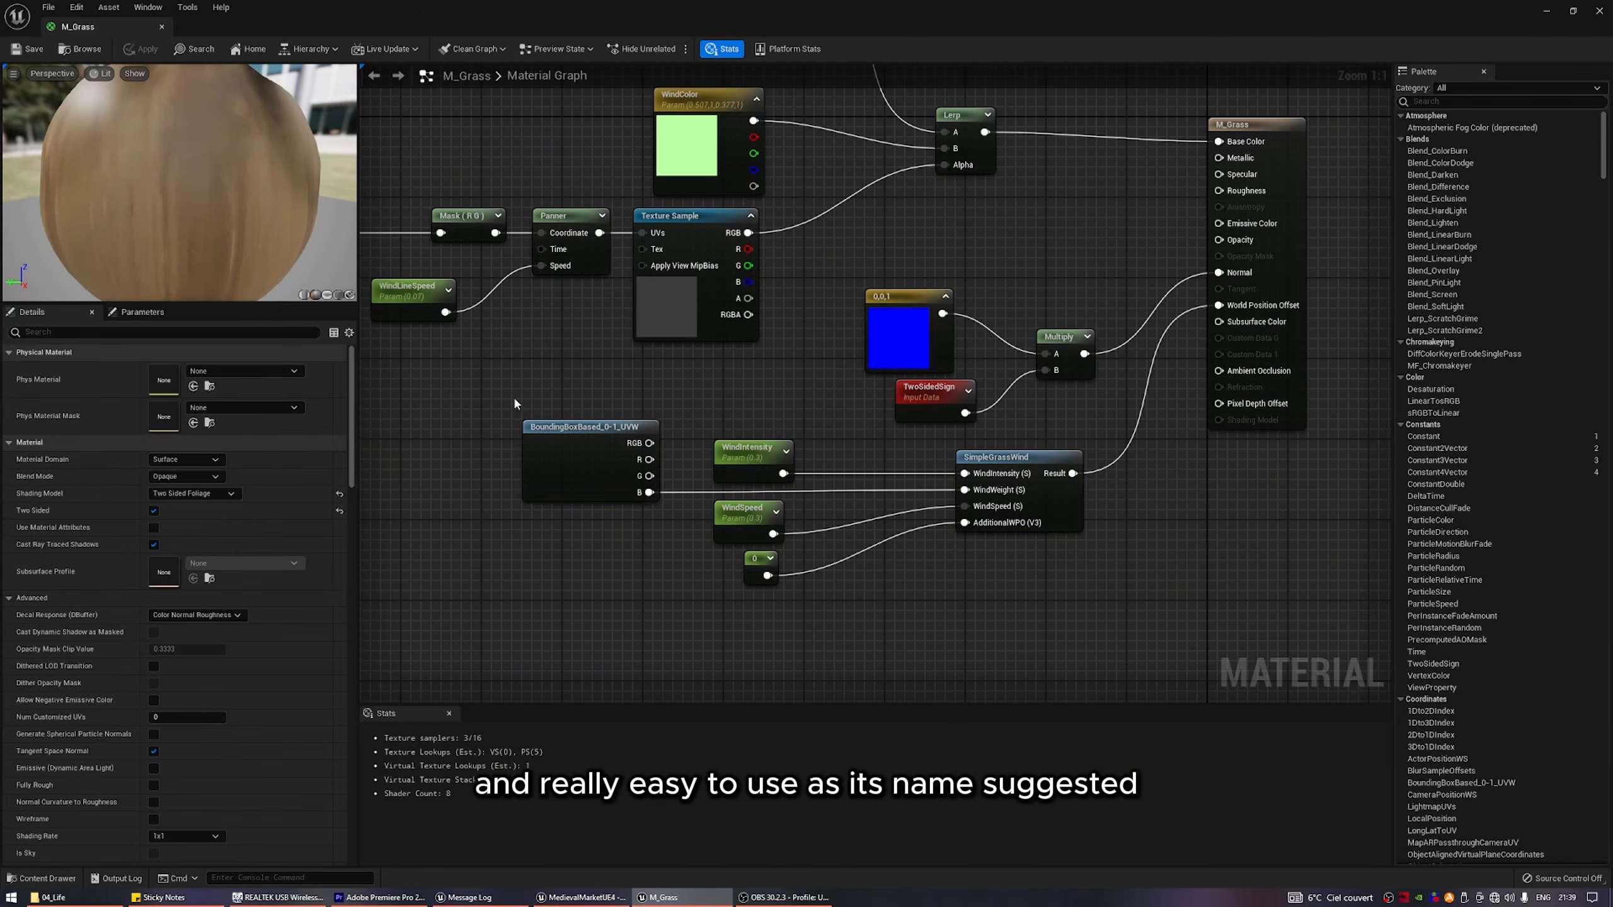
# Examine the wind-line nodes in M_Grass from Absolute World Position to the Texture Sample, plus WindColor and the Runtime Virtual Texture Sample.
pyautogui.moveTo(686, 529); pyautogui.dragTo(654, 575)
pyautogui.click(652, 580)
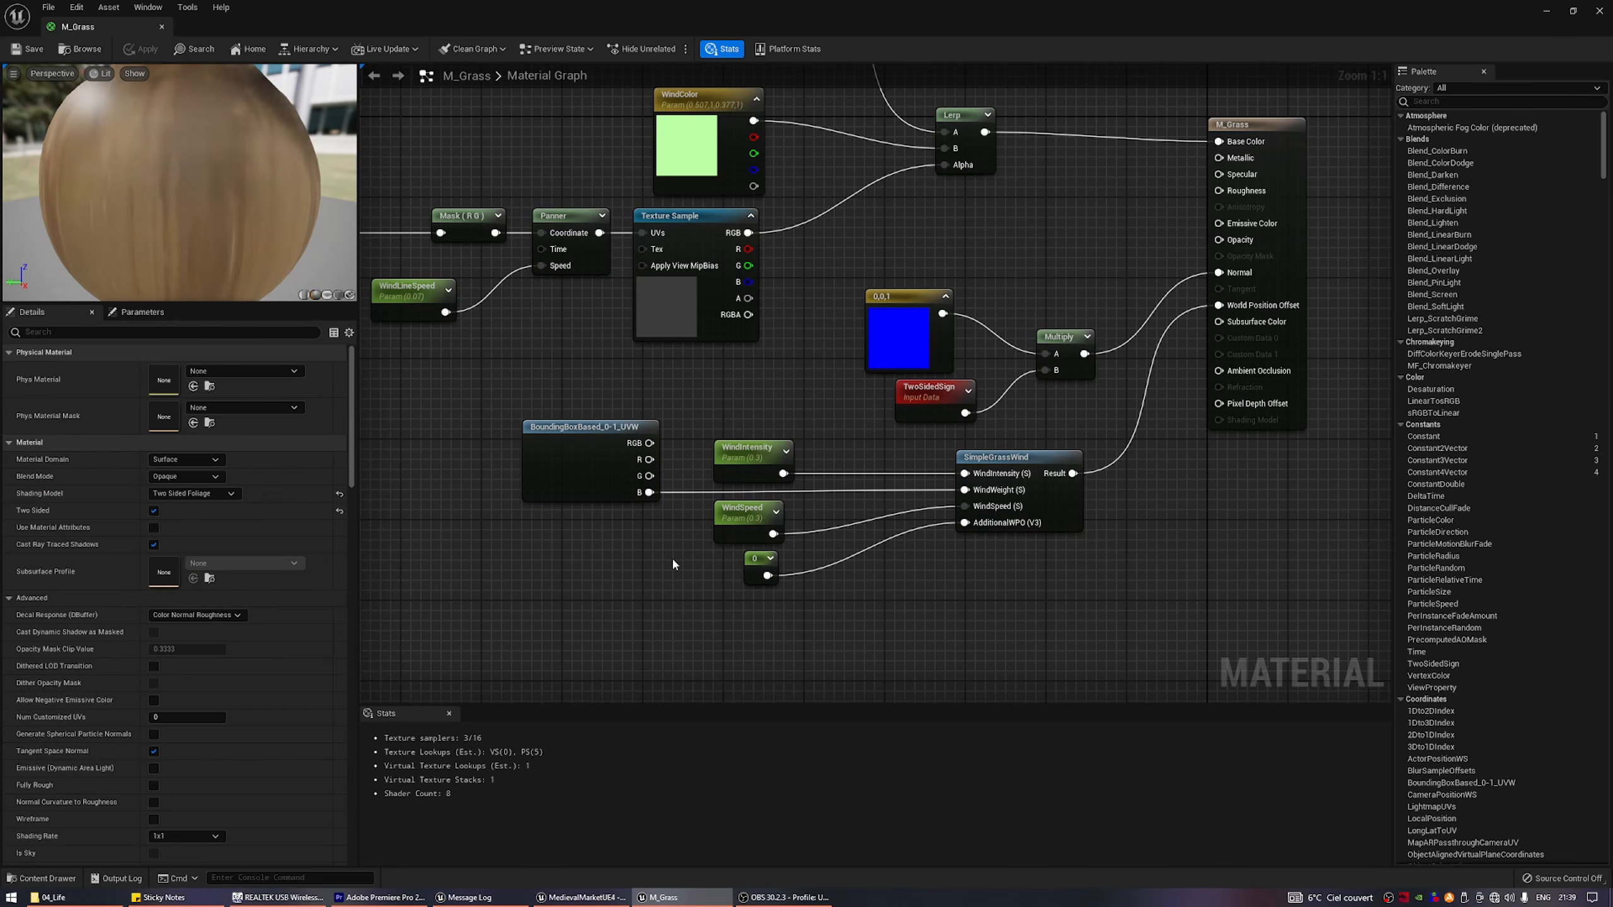
pyautogui.moveTo(664, 551); pyautogui.dragTo(1026, 686, button='right')
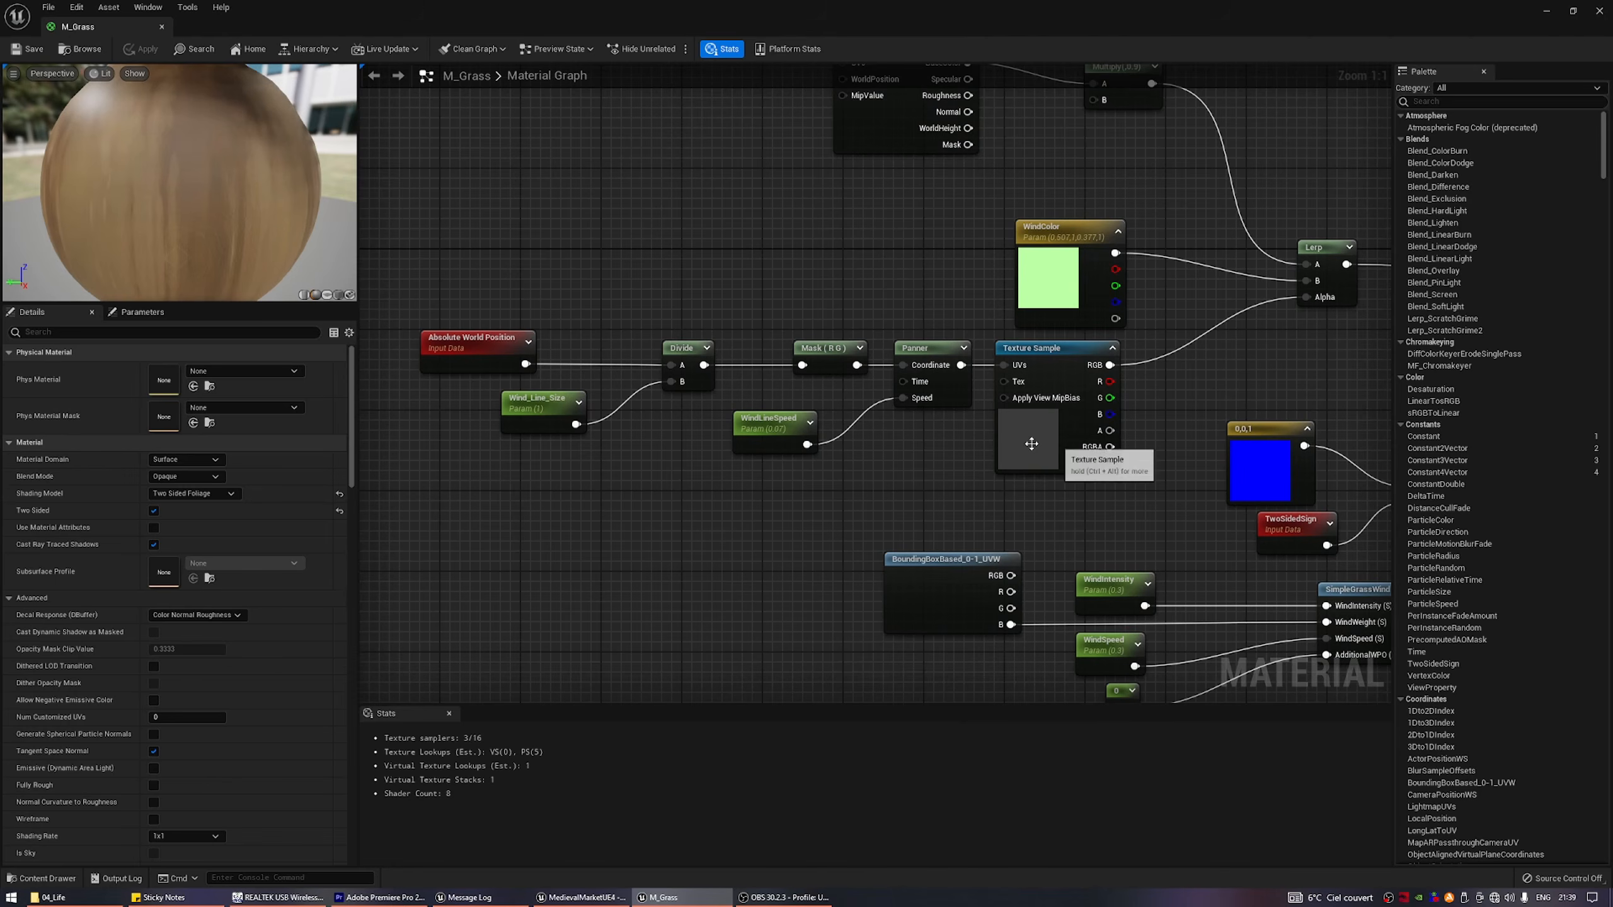
pyautogui.moveTo(737, 468); pyautogui.dragTo(1035, 423)
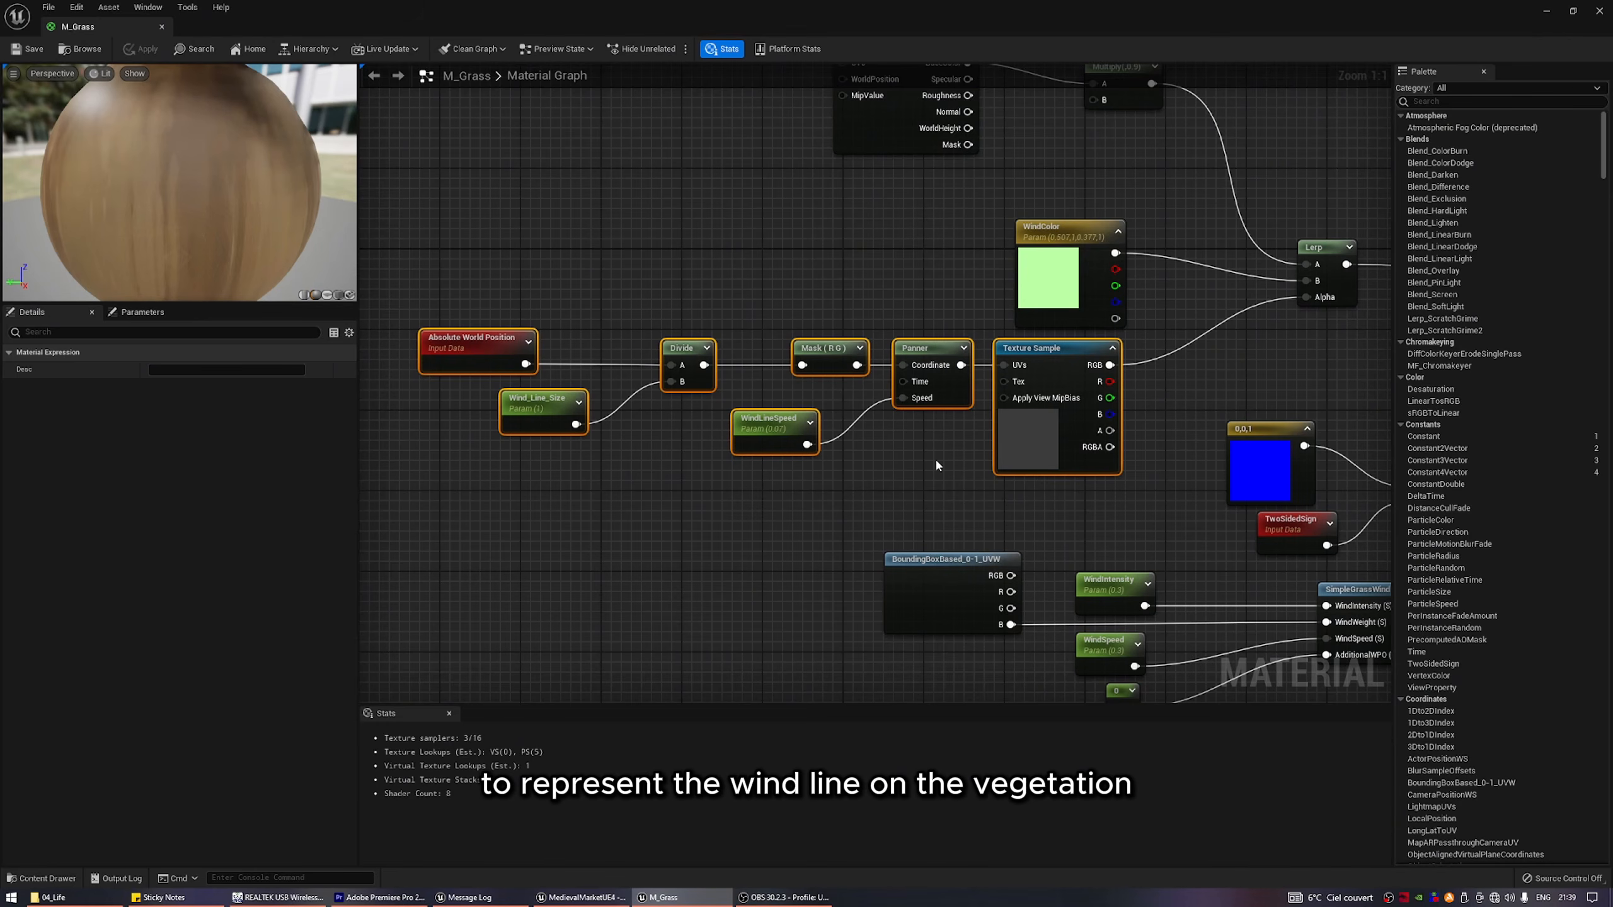
pyautogui.moveTo(945, 454); pyautogui.dragTo(824, 494, button='right')
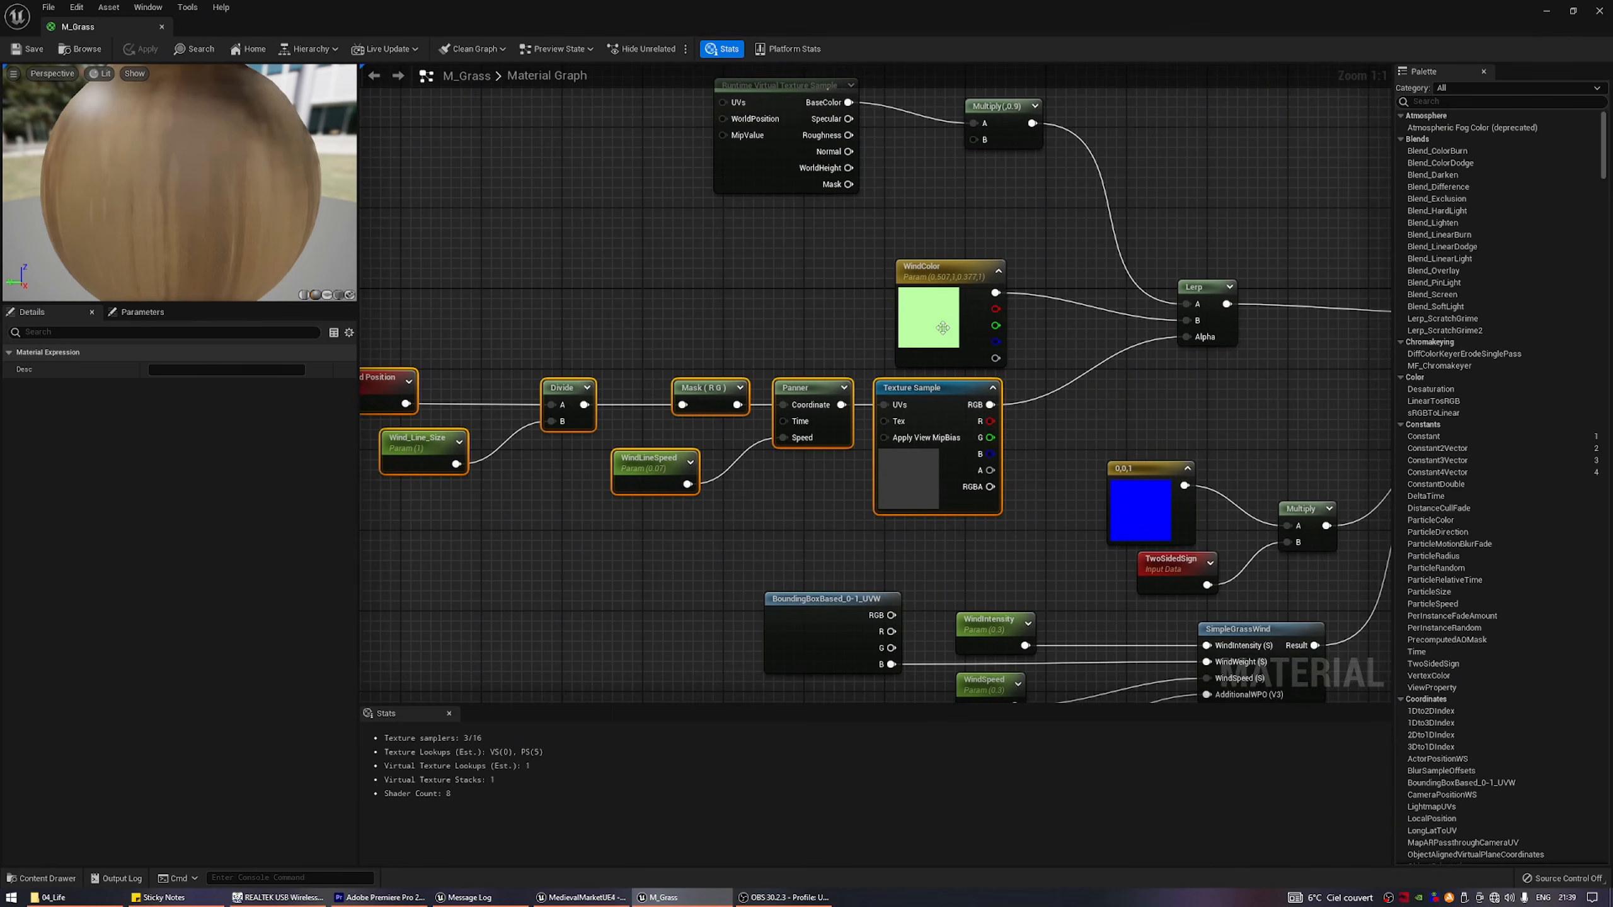
pyautogui.click(948, 277)
pyautogui.moveTo(946, 223); pyautogui.dragTo(869, 300, button='right')
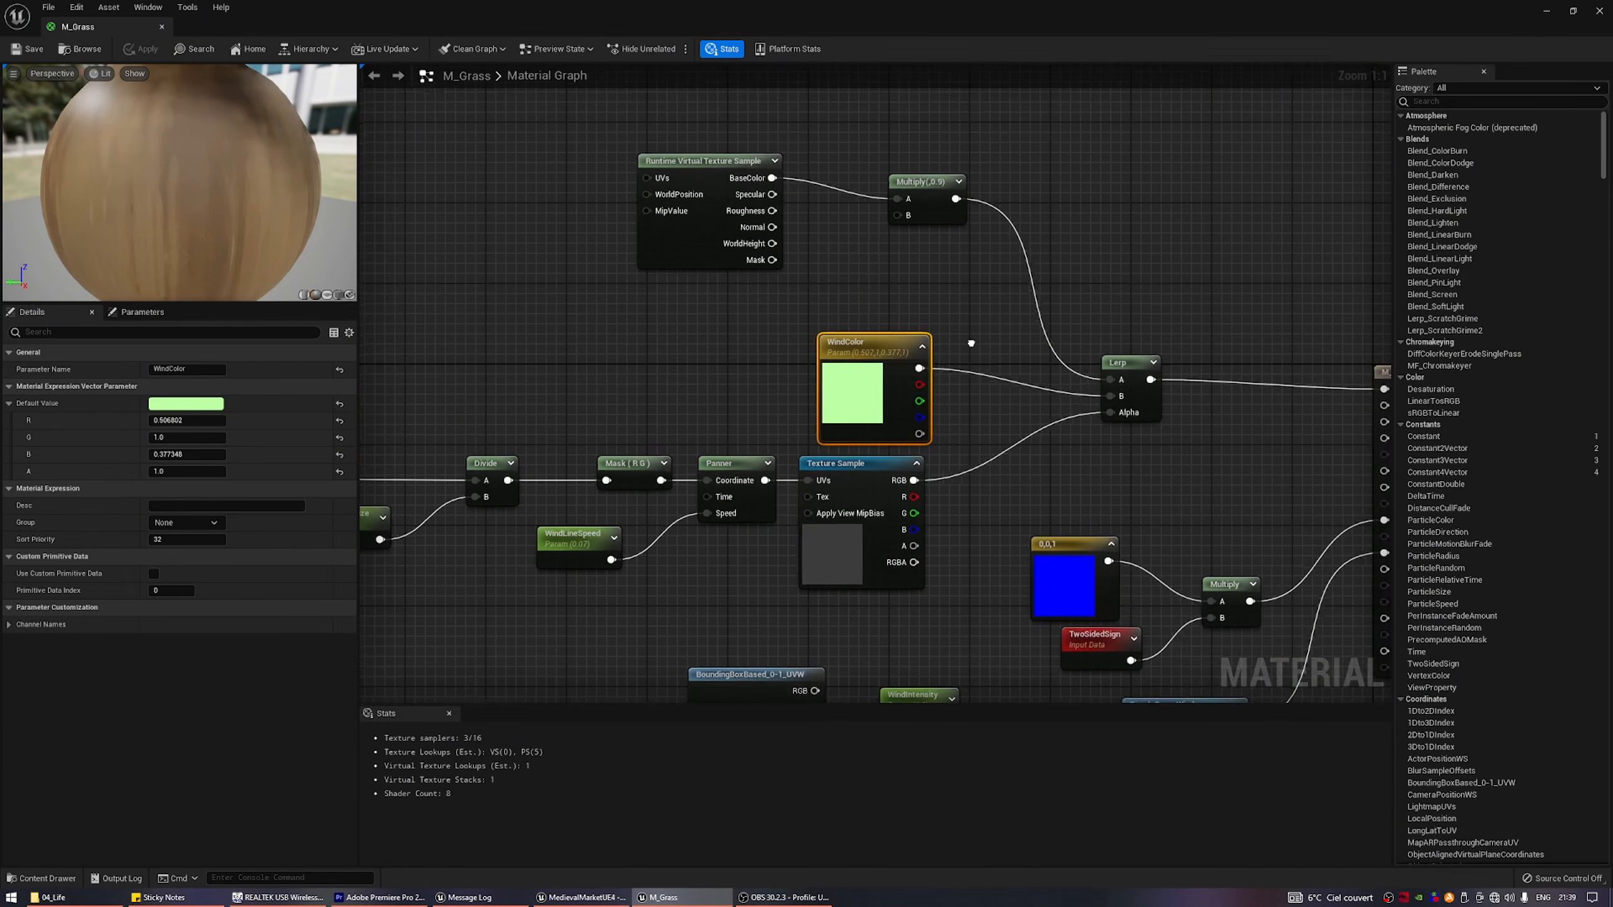
pyautogui.click(705, 267)
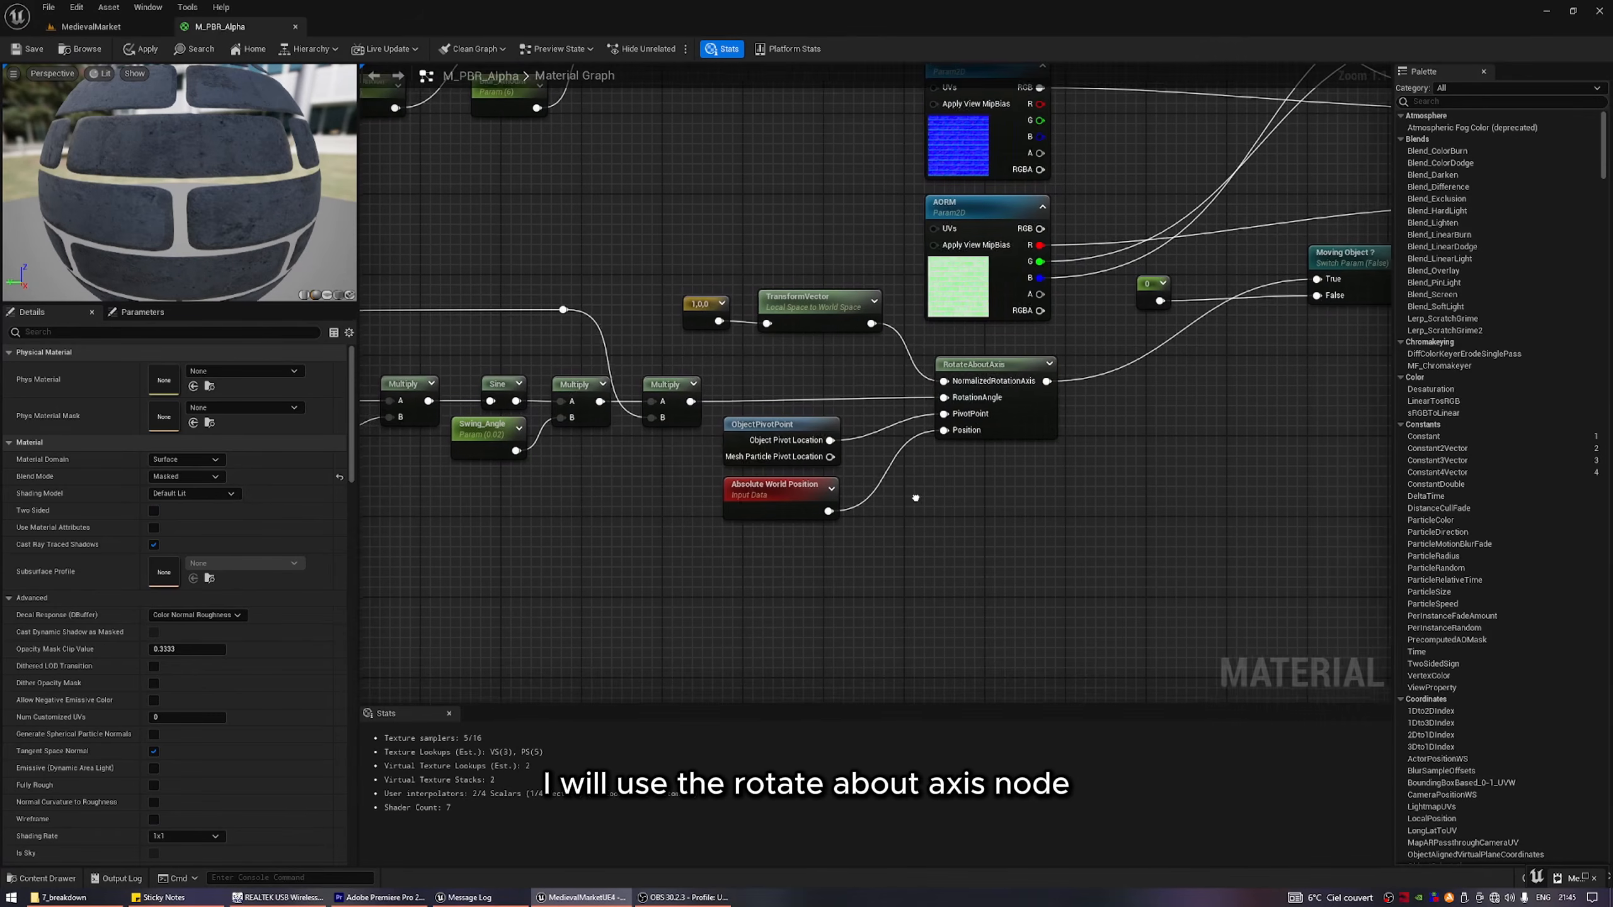
# Examine the swing nodes in M_PBR_Alpha, from RotateAboutAxis back to the BoundingBoxBased_0-1_UVW node and its time distortion.
pyautogui.moveTo(917, 498); pyautogui.dragTo(942, 503, button='right')
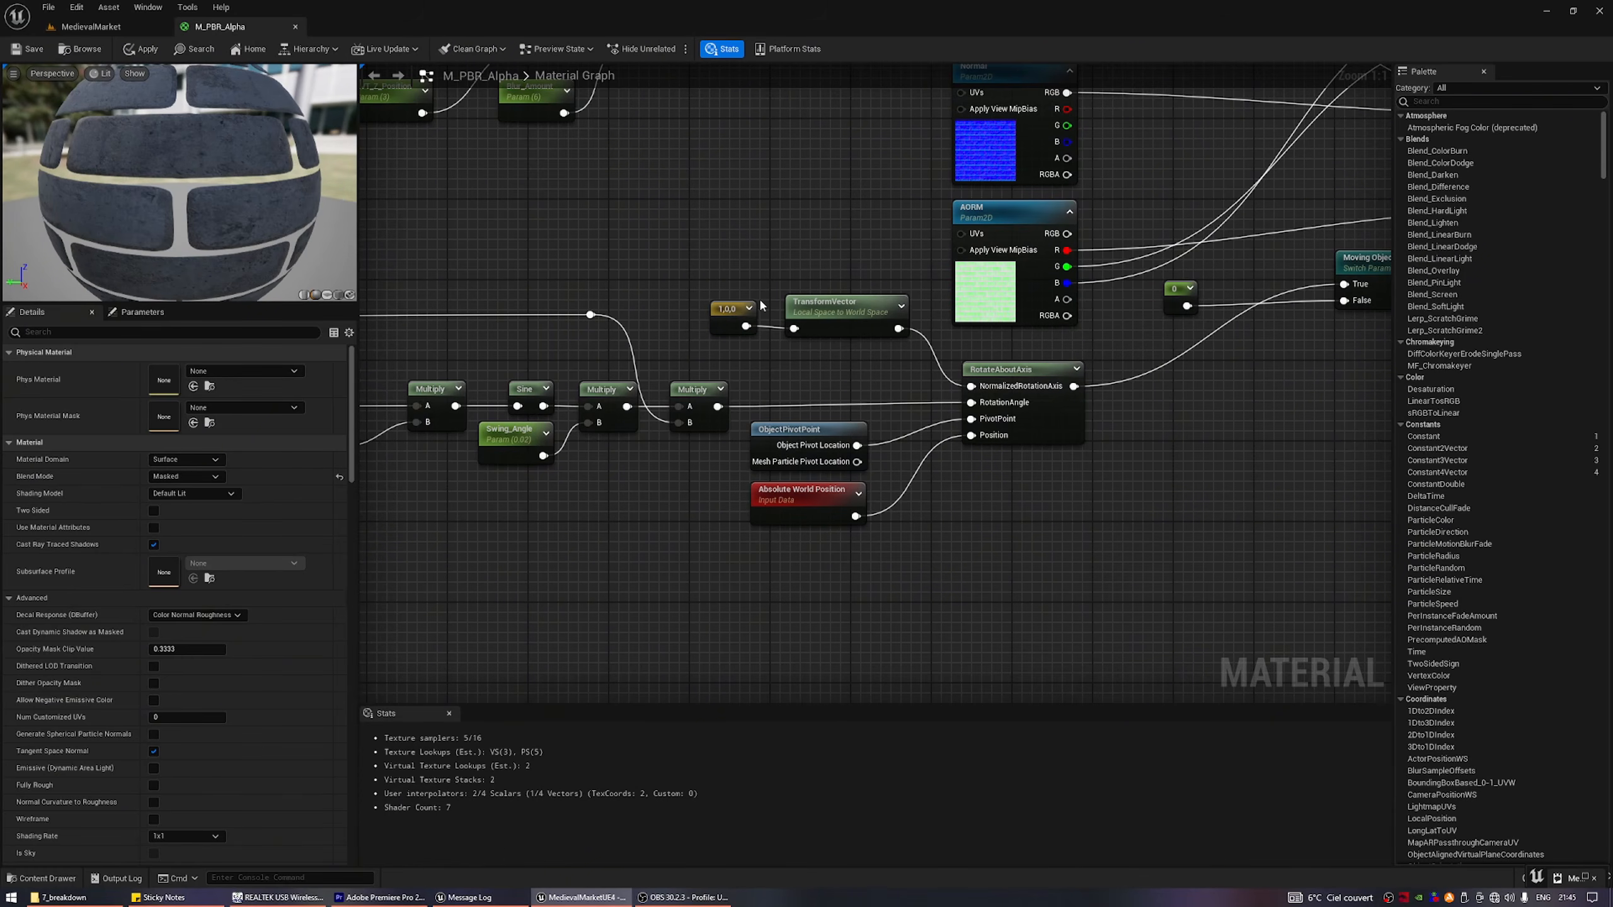
pyautogui.moveTo(611, 478); pyautogui.dragTo(1009, 471, button='right')
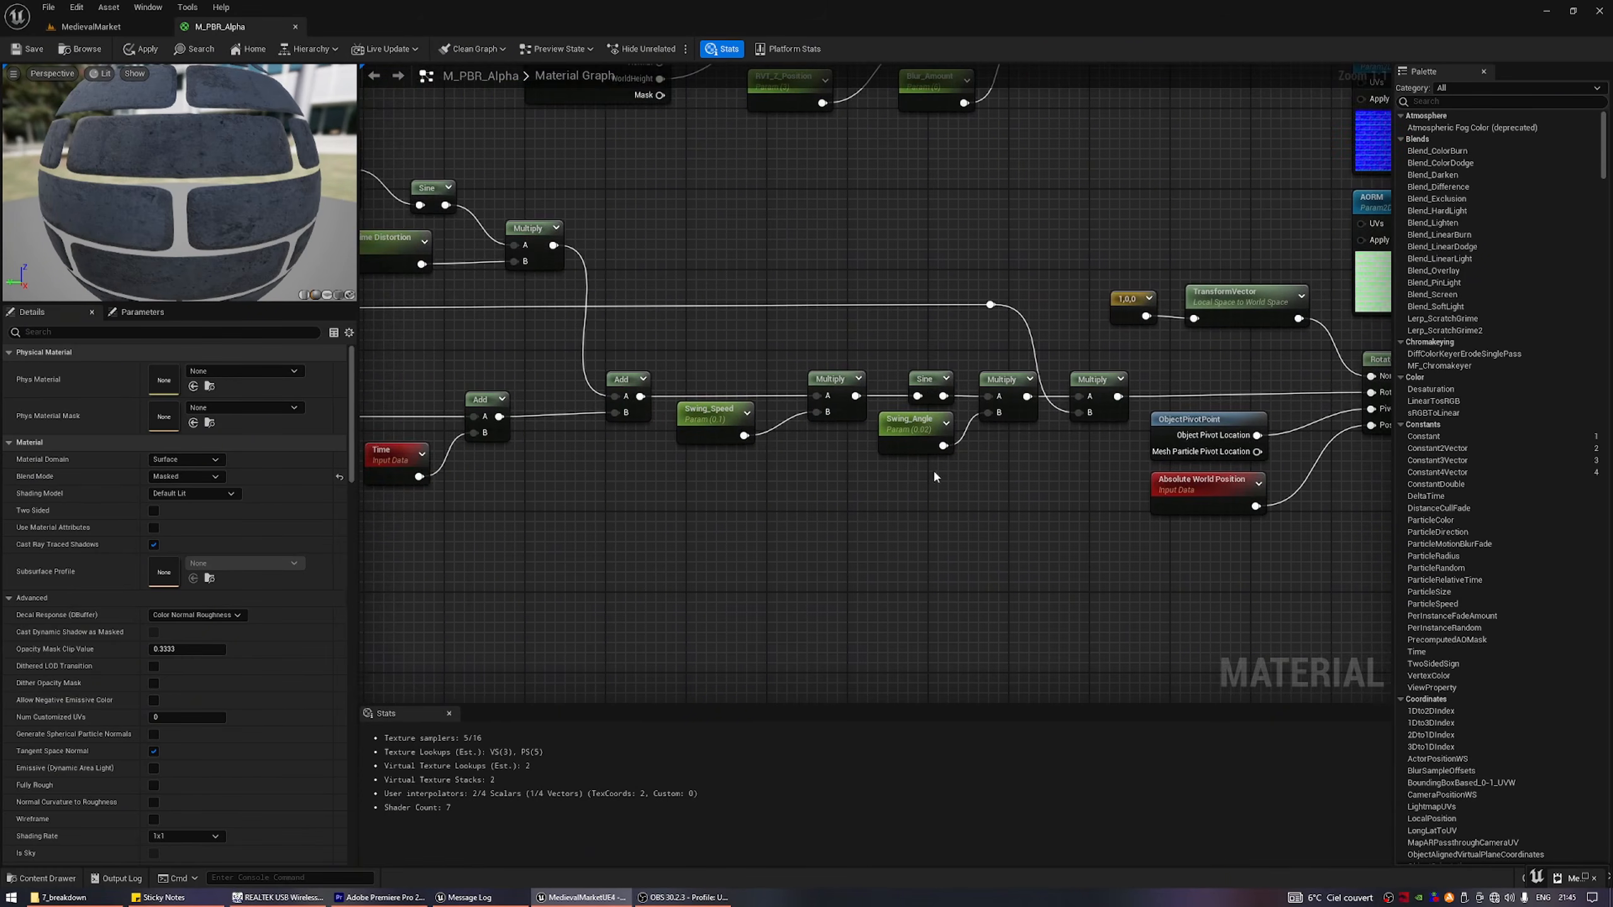
pyautogui.moveTo(802, 475); pyautogui.dragTo(1026, 473, button='right')
pyautogui.moveTo(869, 480); pyautogui.dragTo(976, 470, button='right')
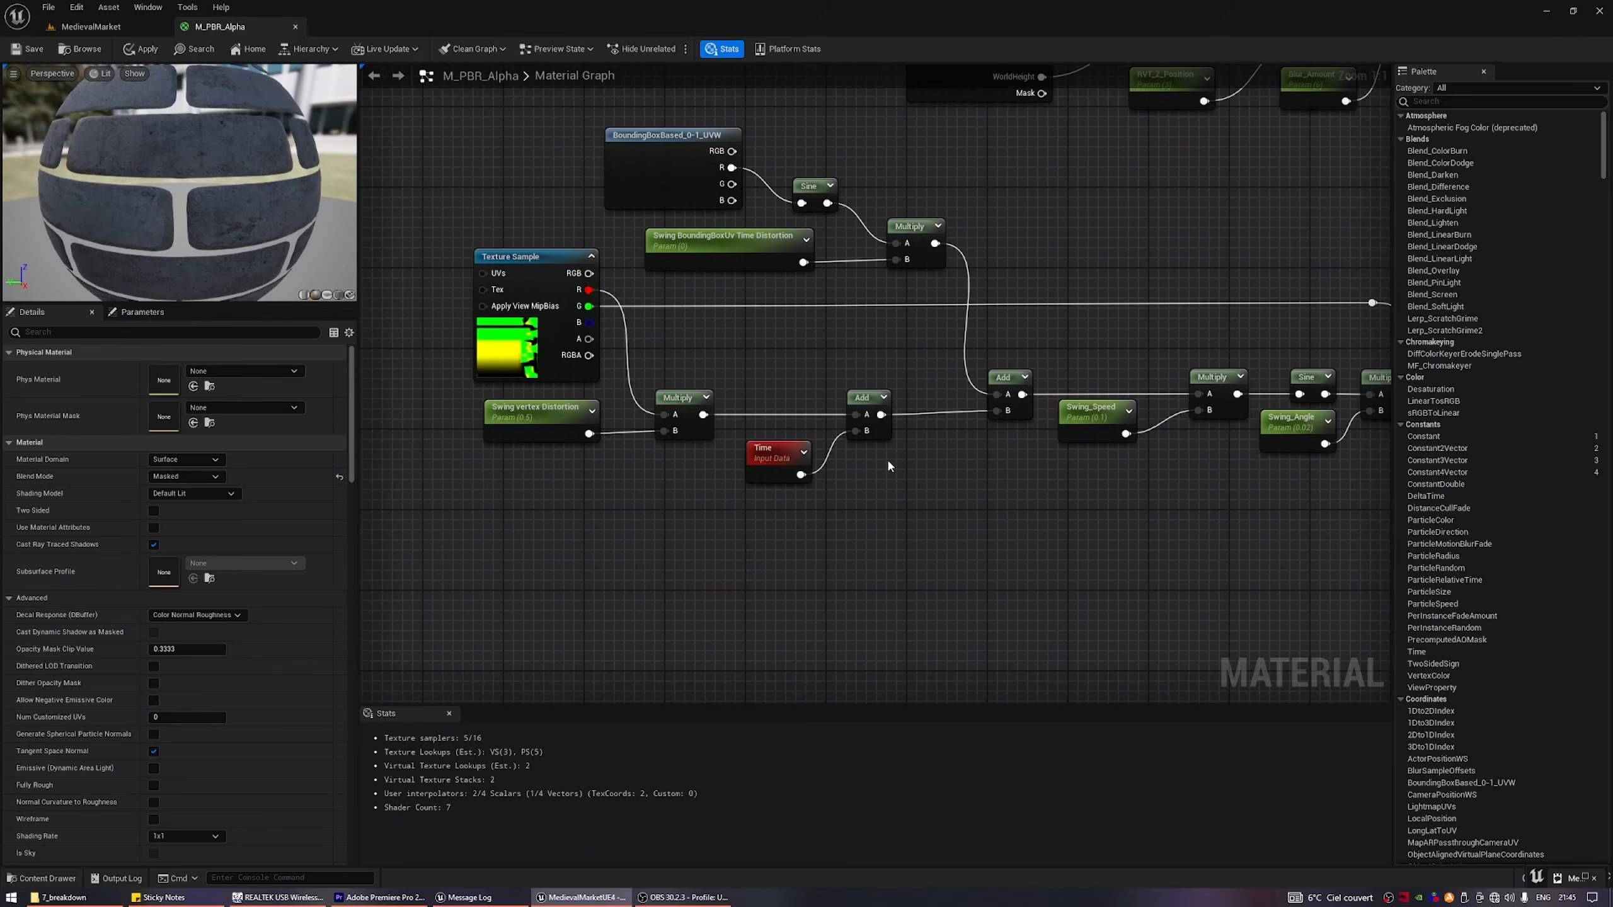
pyautogui.click(669, 136)
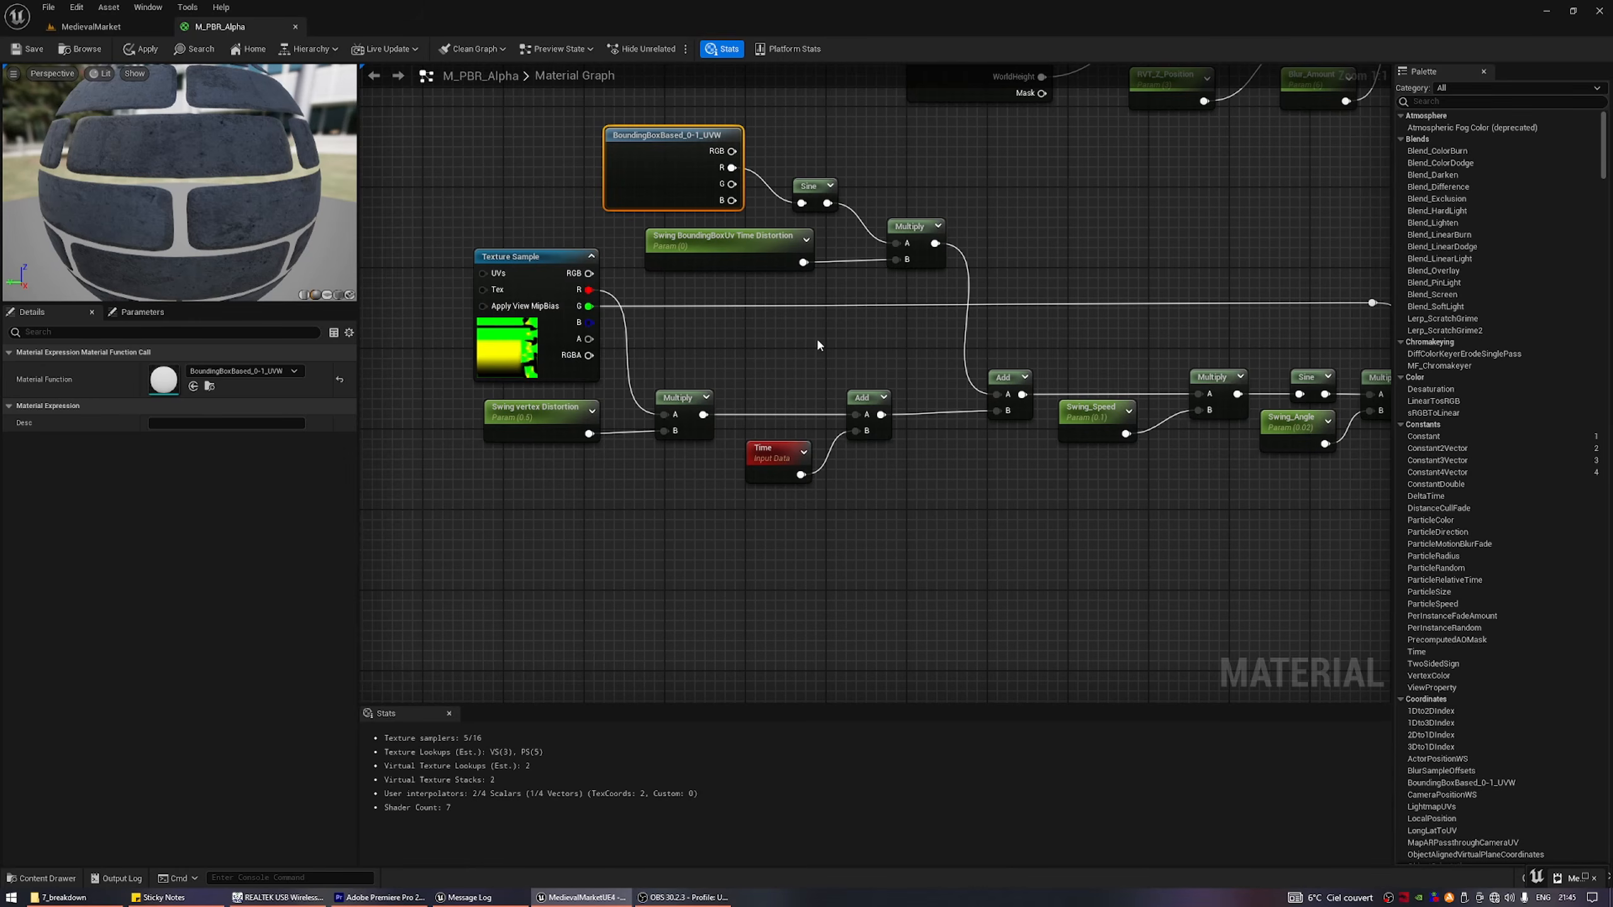
pyautogui.moveTo(816, 336); pyautogui.dragTo(733, 345, button='right')
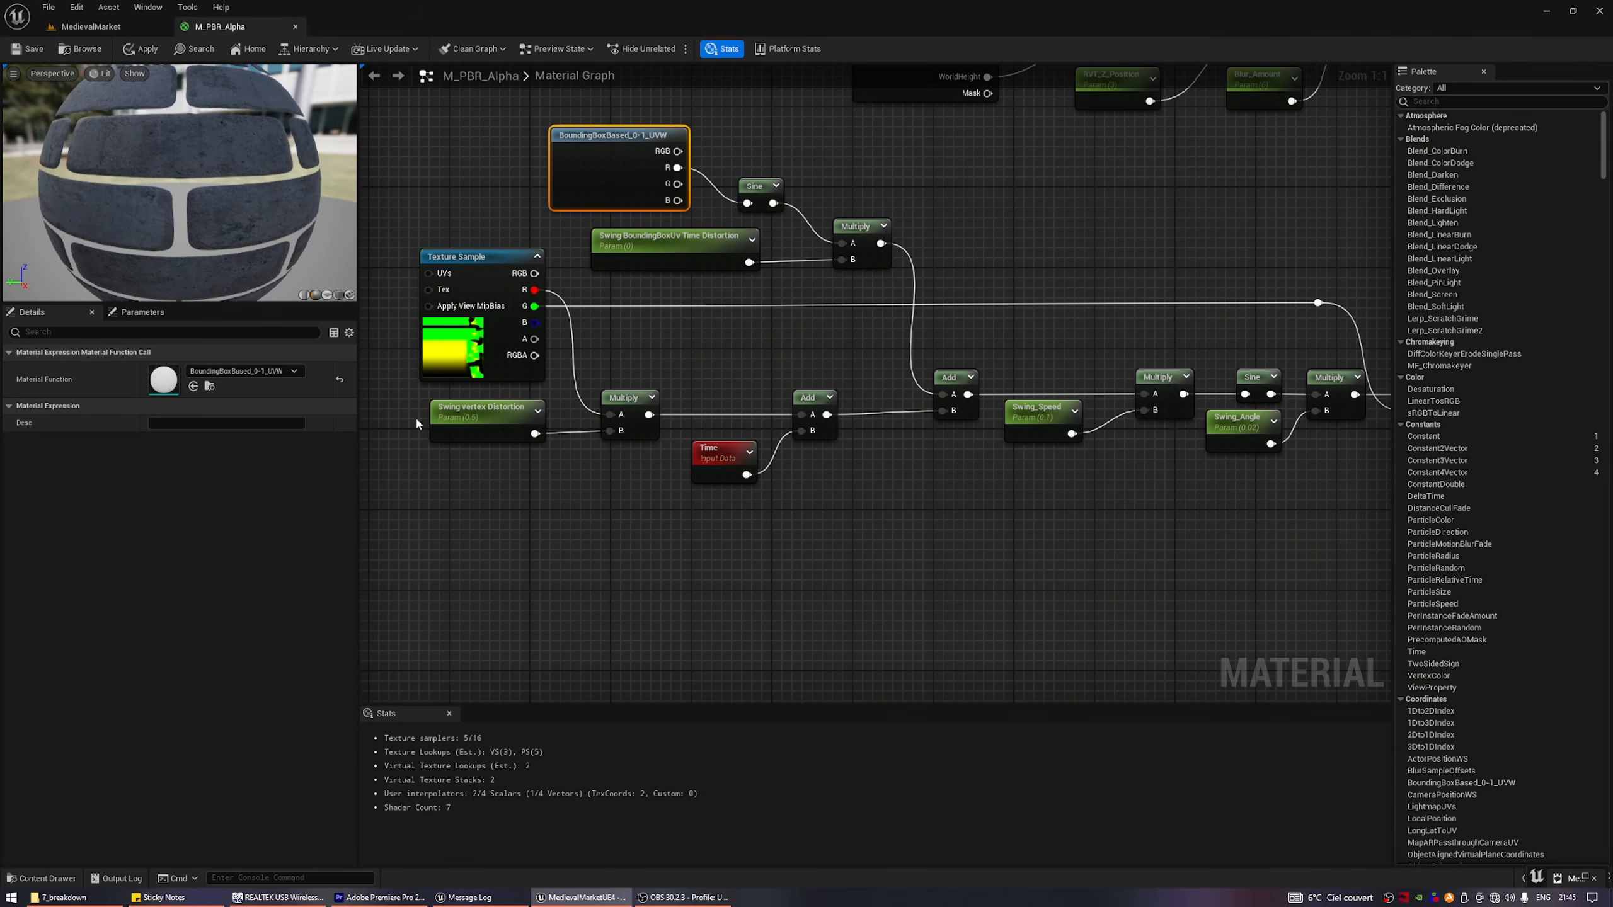
# Inspect the Tex_Flag_Distortion texture sample in M_PBR_Alpha and follow its vertex distortion, Time, Swing_Speed and Swing_Angle nodes.
pyautogui.click(464, 273)
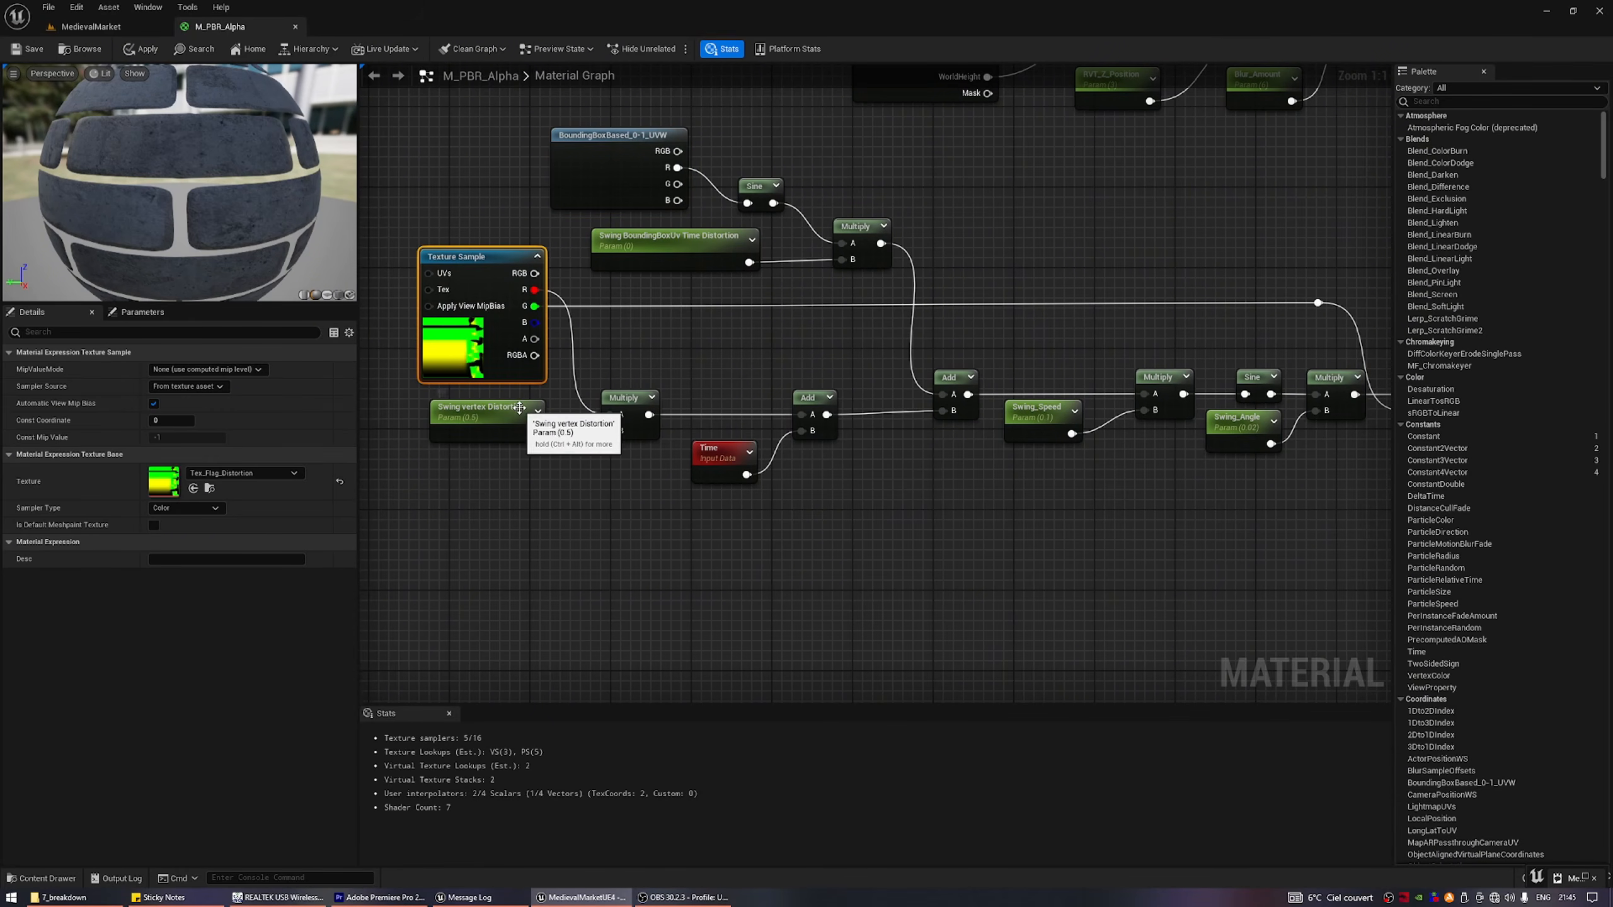
pyautogui.moveTo(631, 456); pyautogui.dragTo(567, 437, button='right')
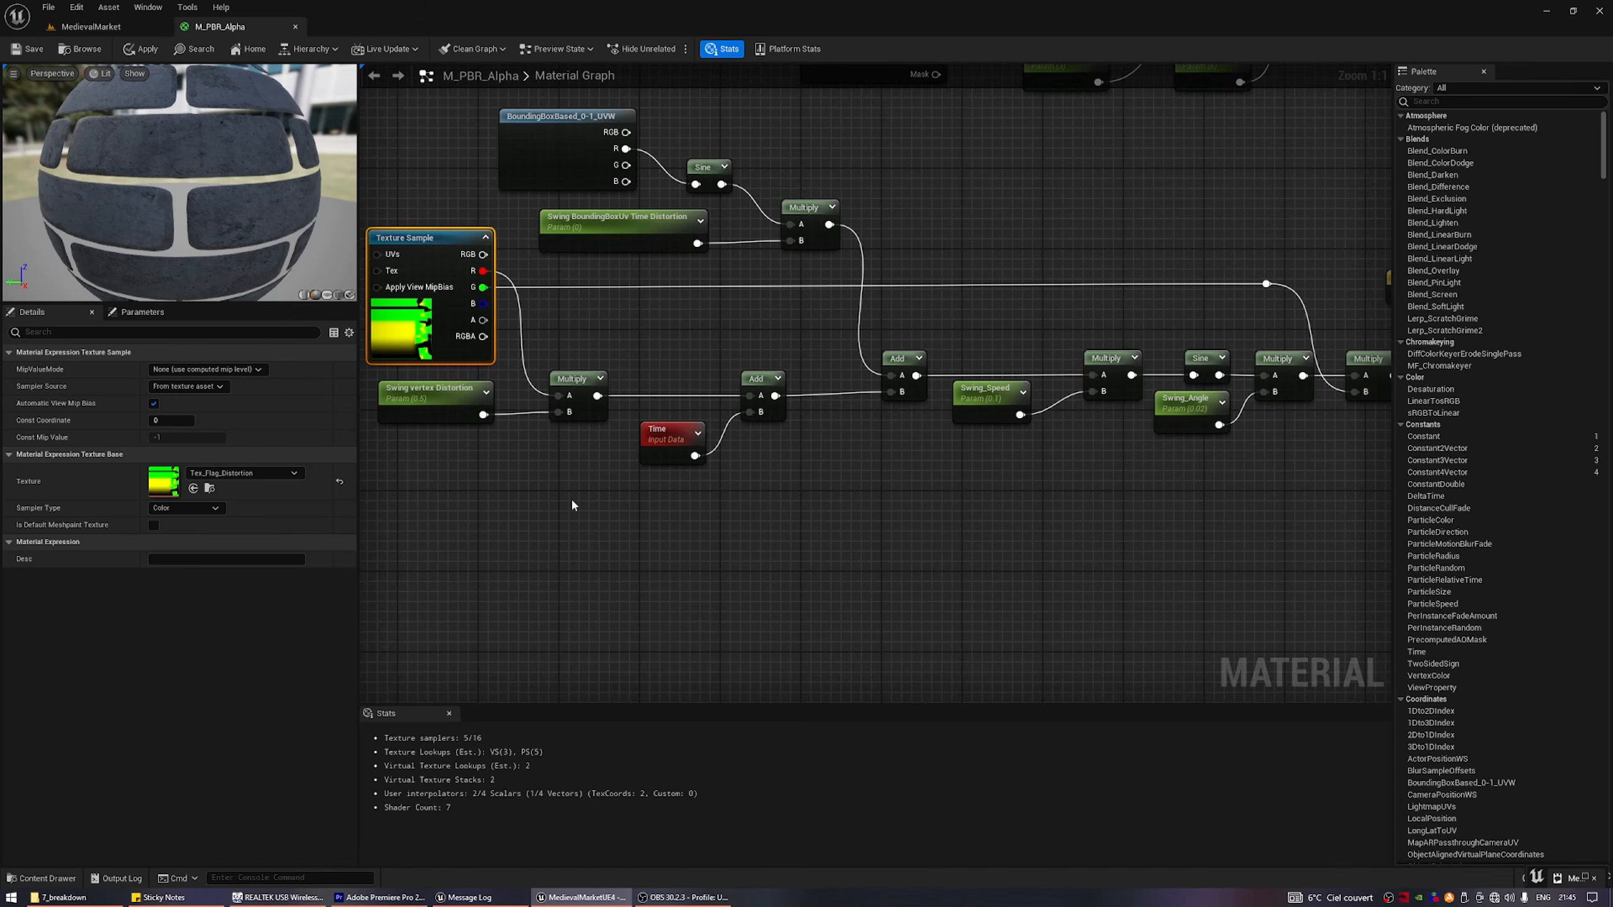
pyautogui.click(672, 494)
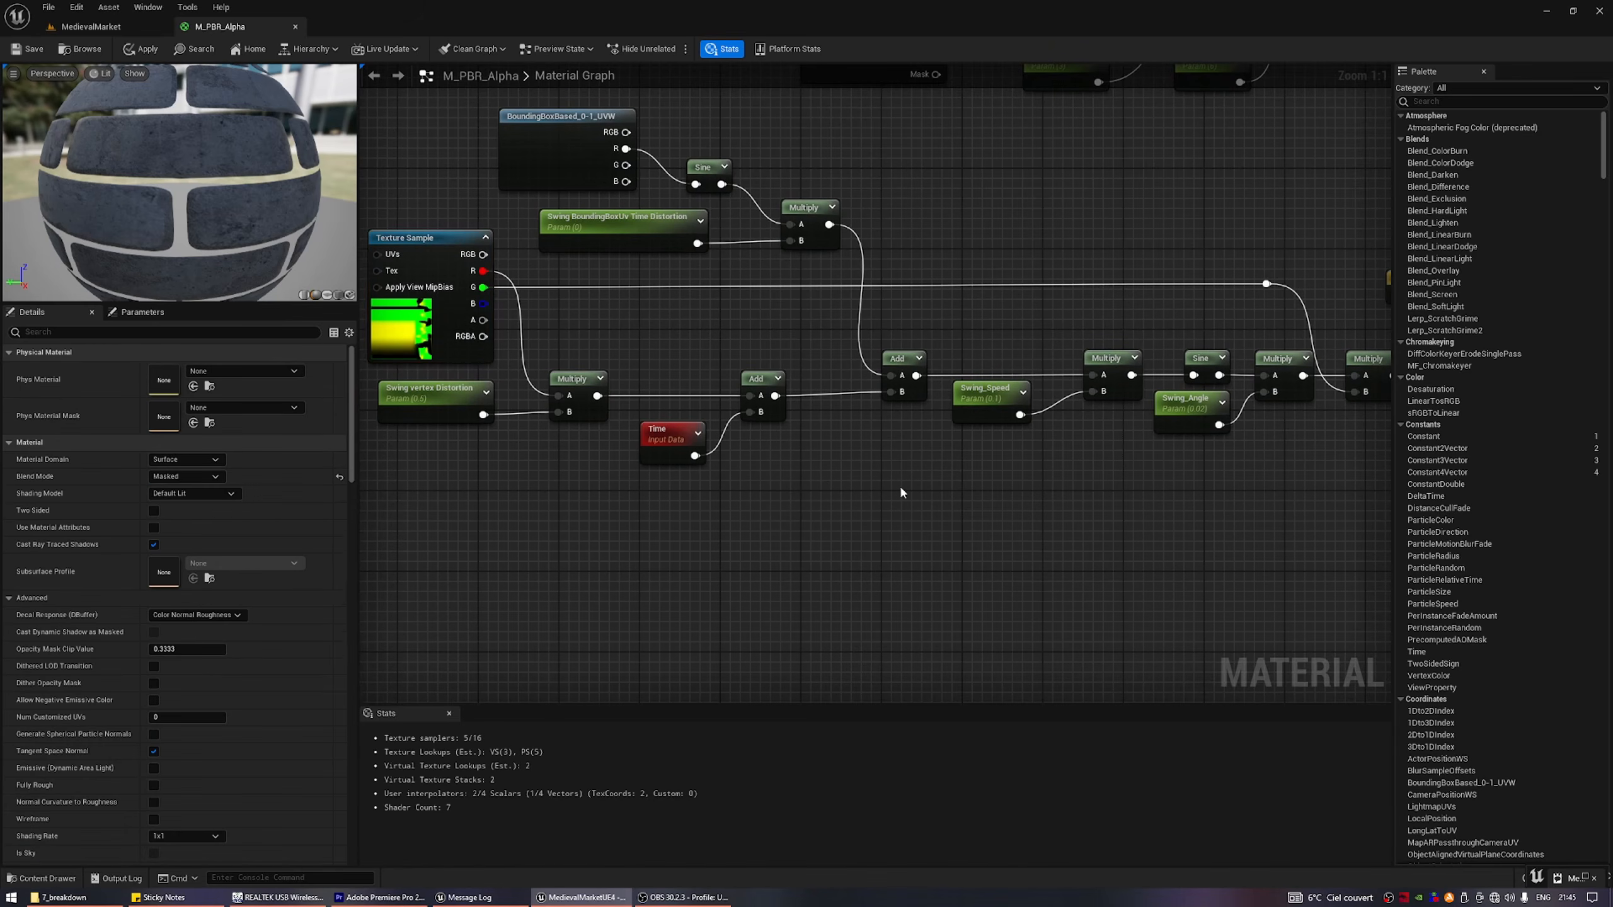
pyautogui.moveTo(899, 489); pyautogui.dragTo(774, 493, button='right')
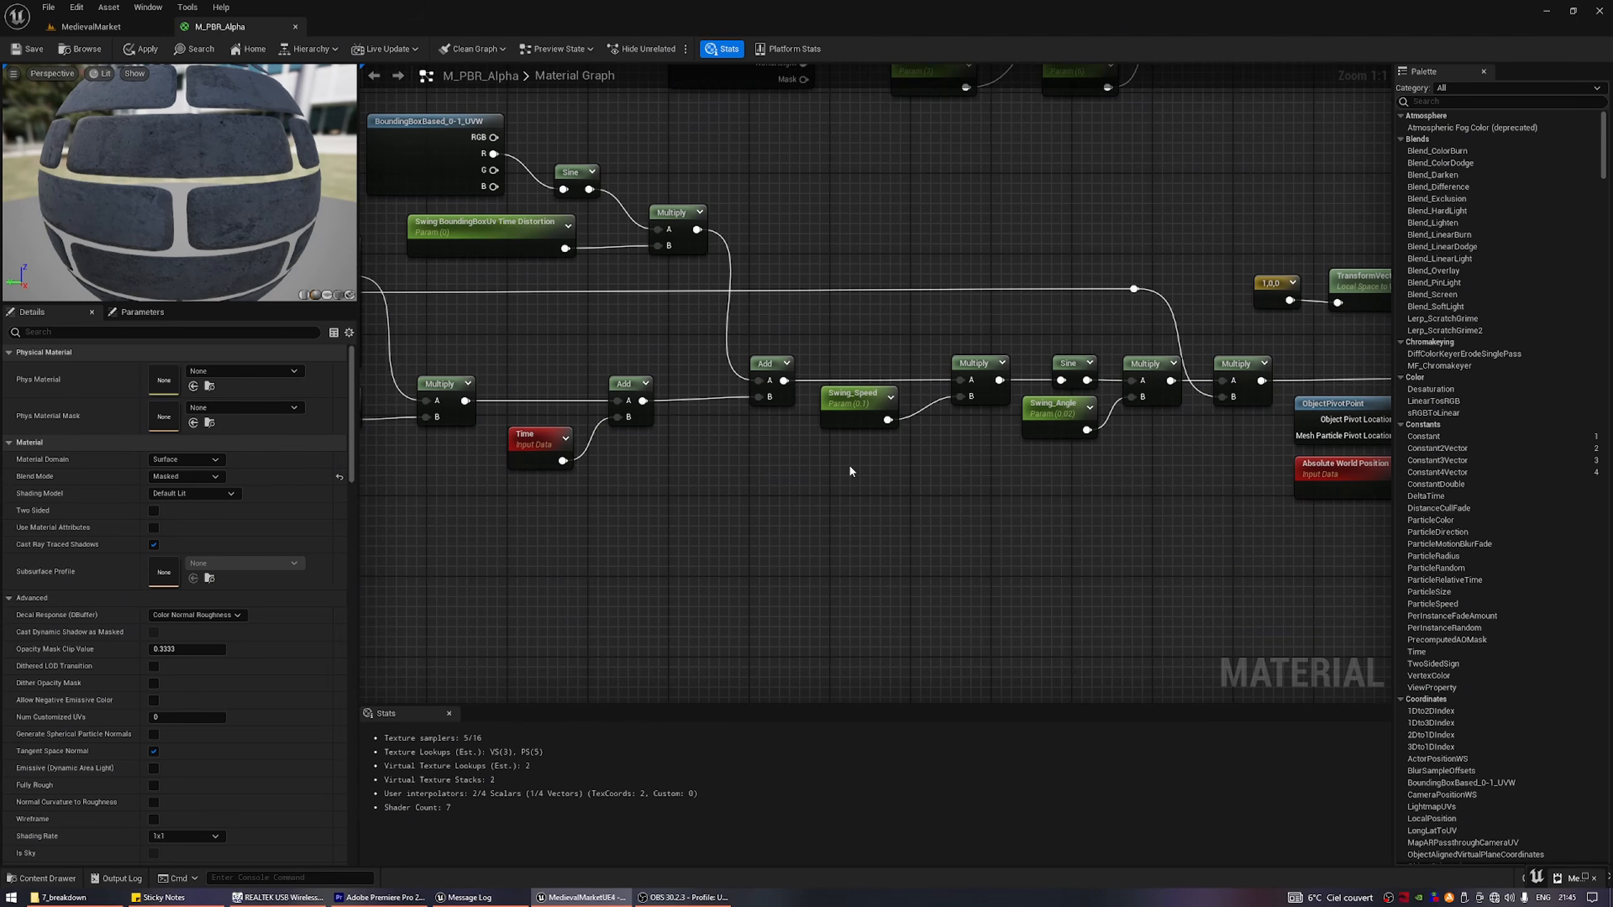
pyautogui.moveTo(850, 467); pyautogui.dragTo(621, 463, button='right')
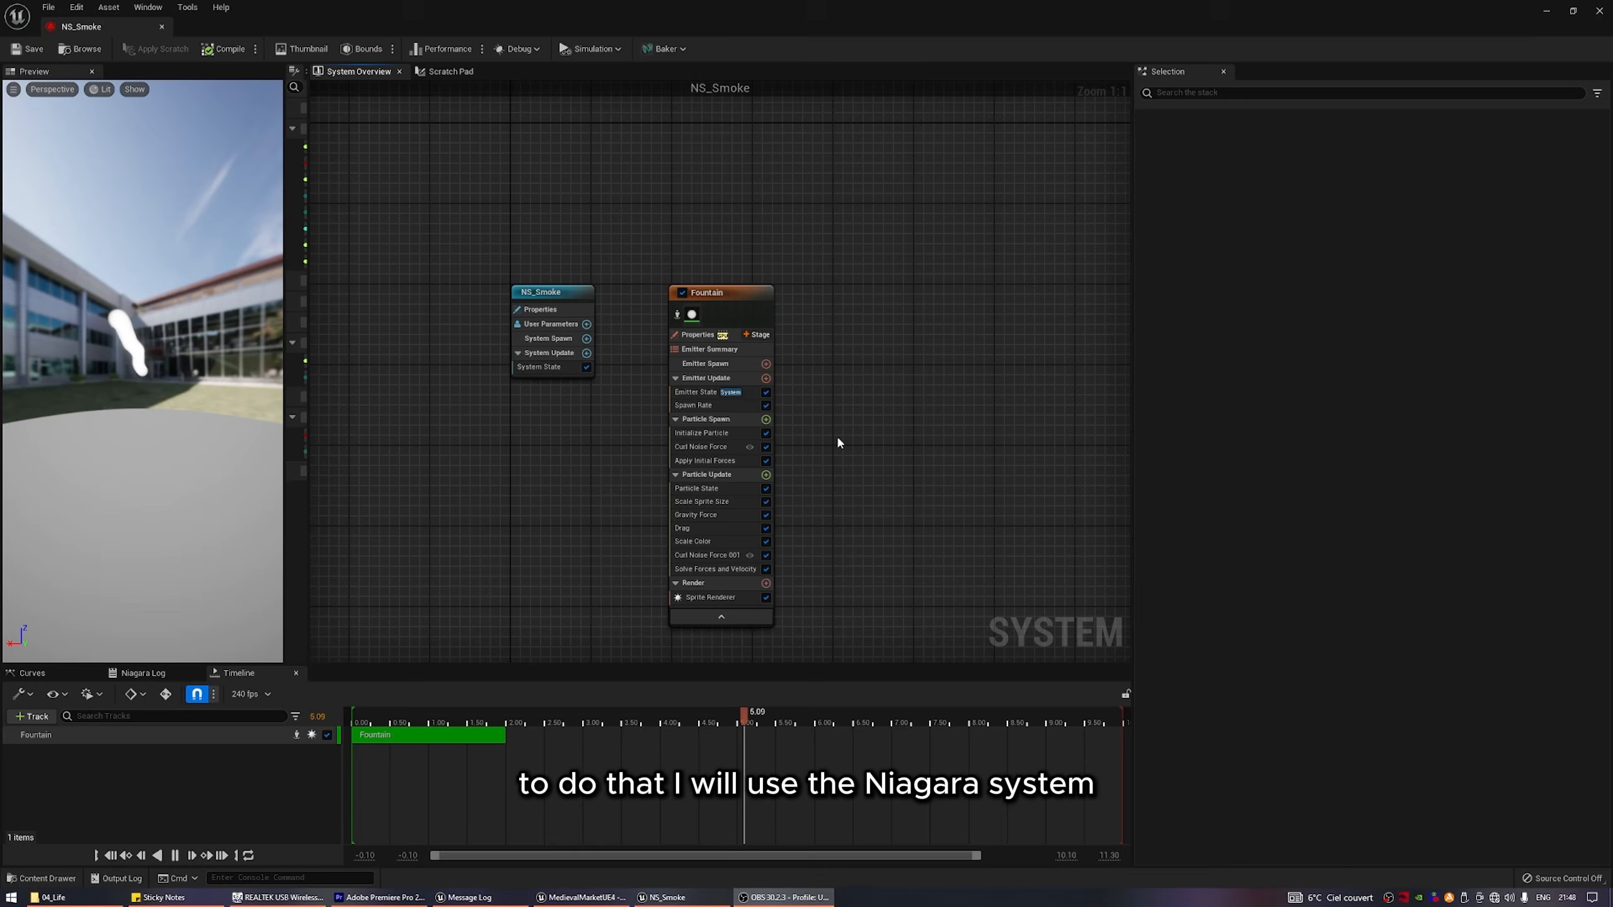
# Review the NS_Smoke Fountain emitter's Sprite Renderer, Spawn Rate, Curl Noise Force, Scale Sprite Size and Scale Color modules.
pyautogui.moveTo(838, 439); pyautogui.dragTo(879, 398, button='right')
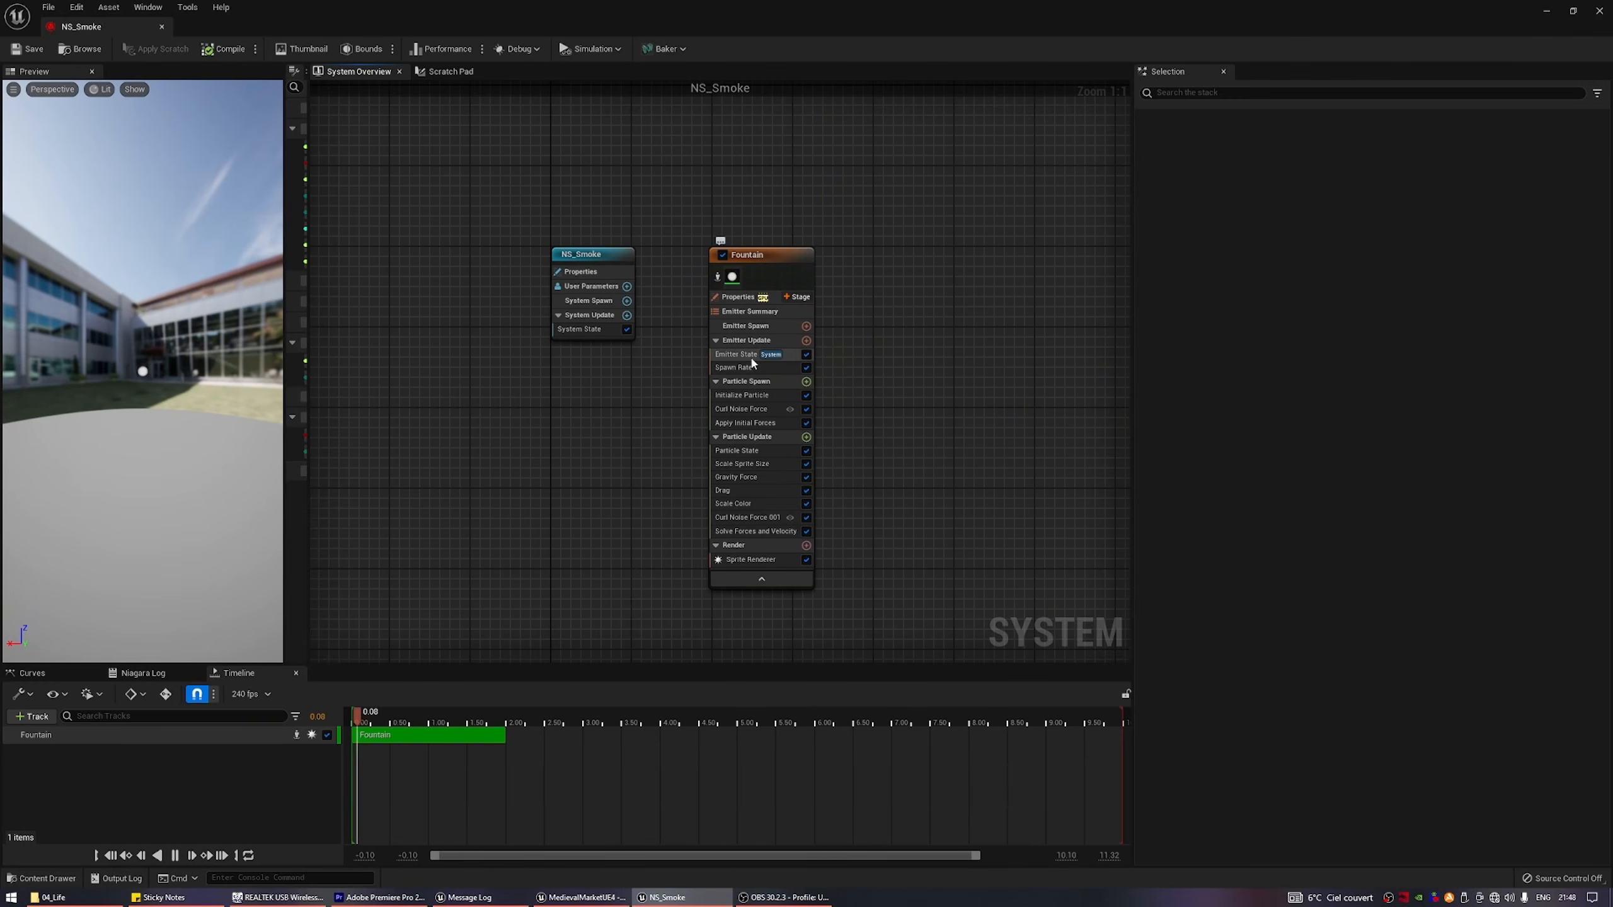
pyautogui.click(765, 557)
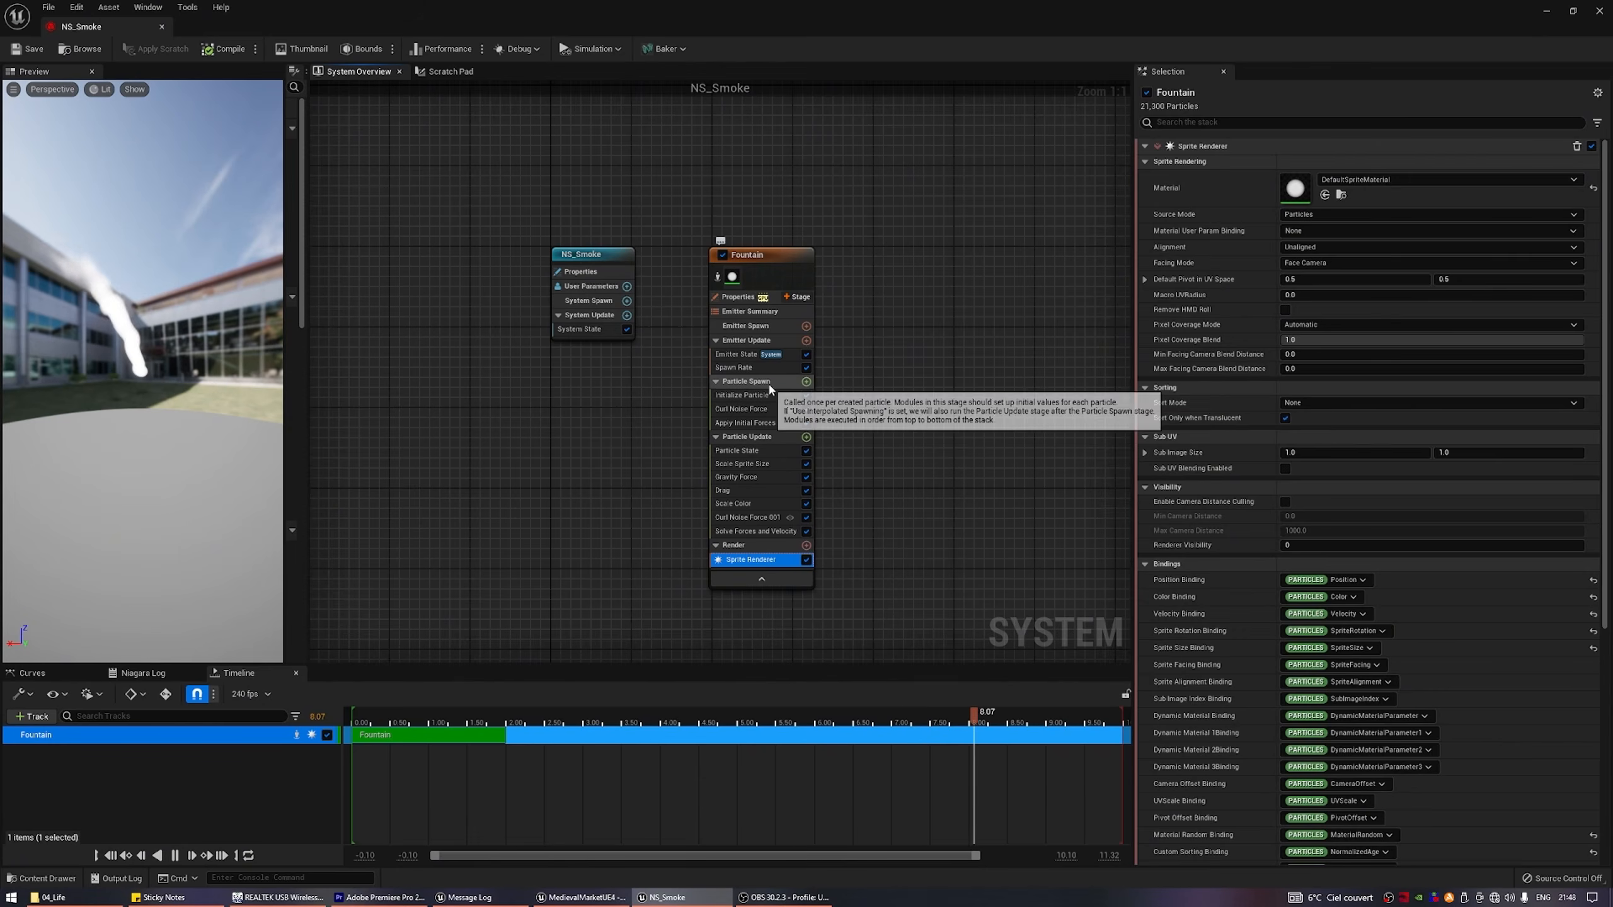
pyautogui.click(749, 367)
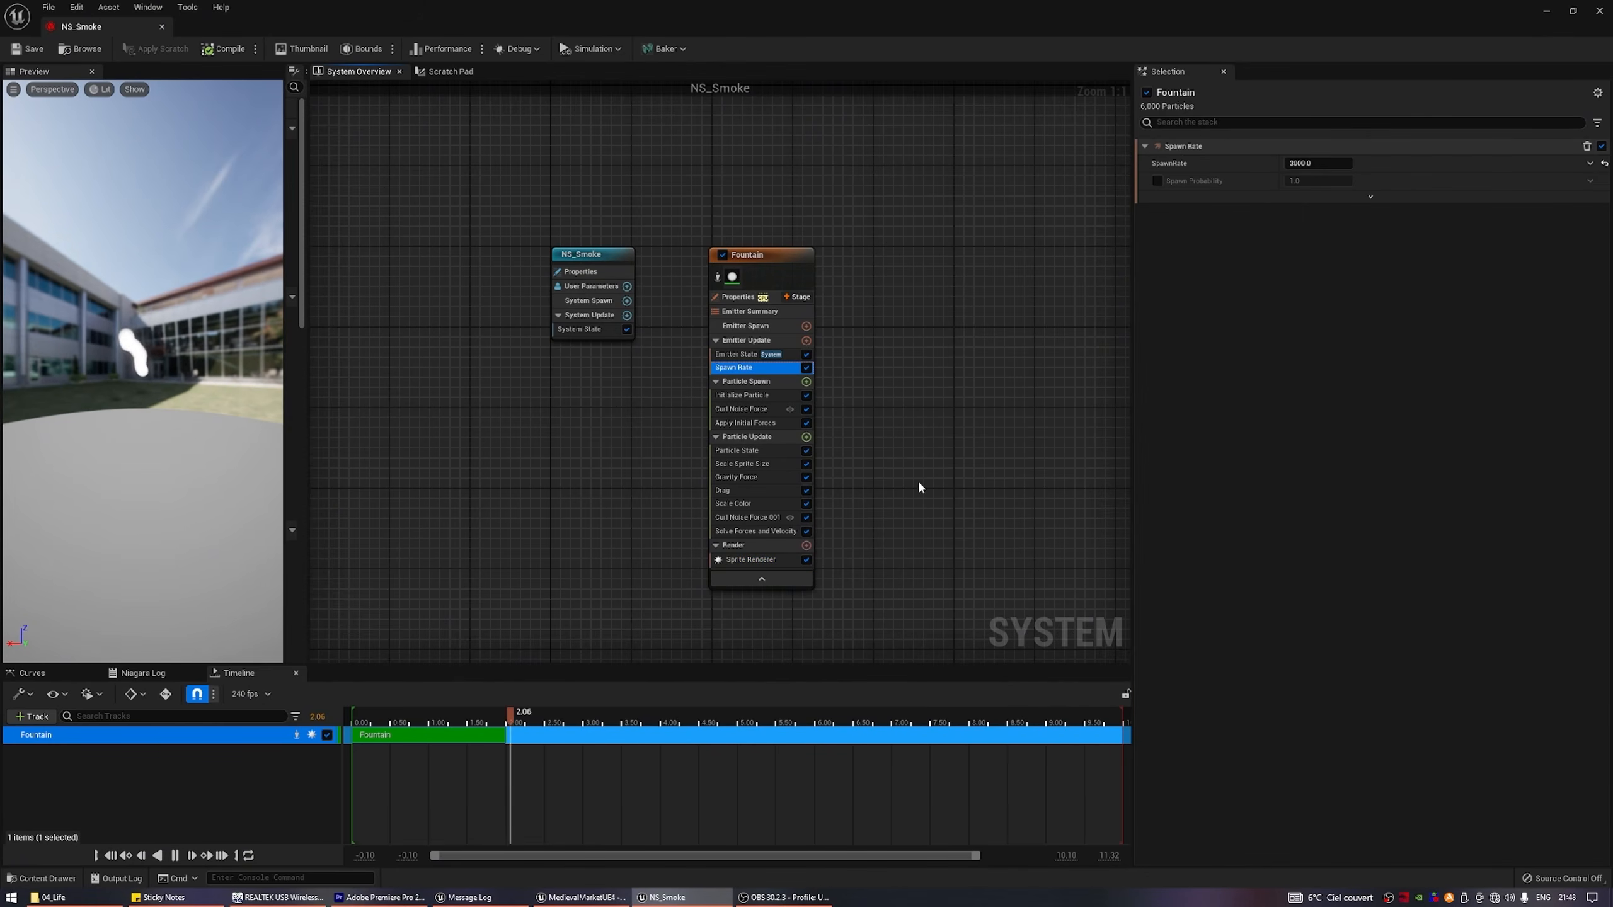
pyautogui.click(749, 409)
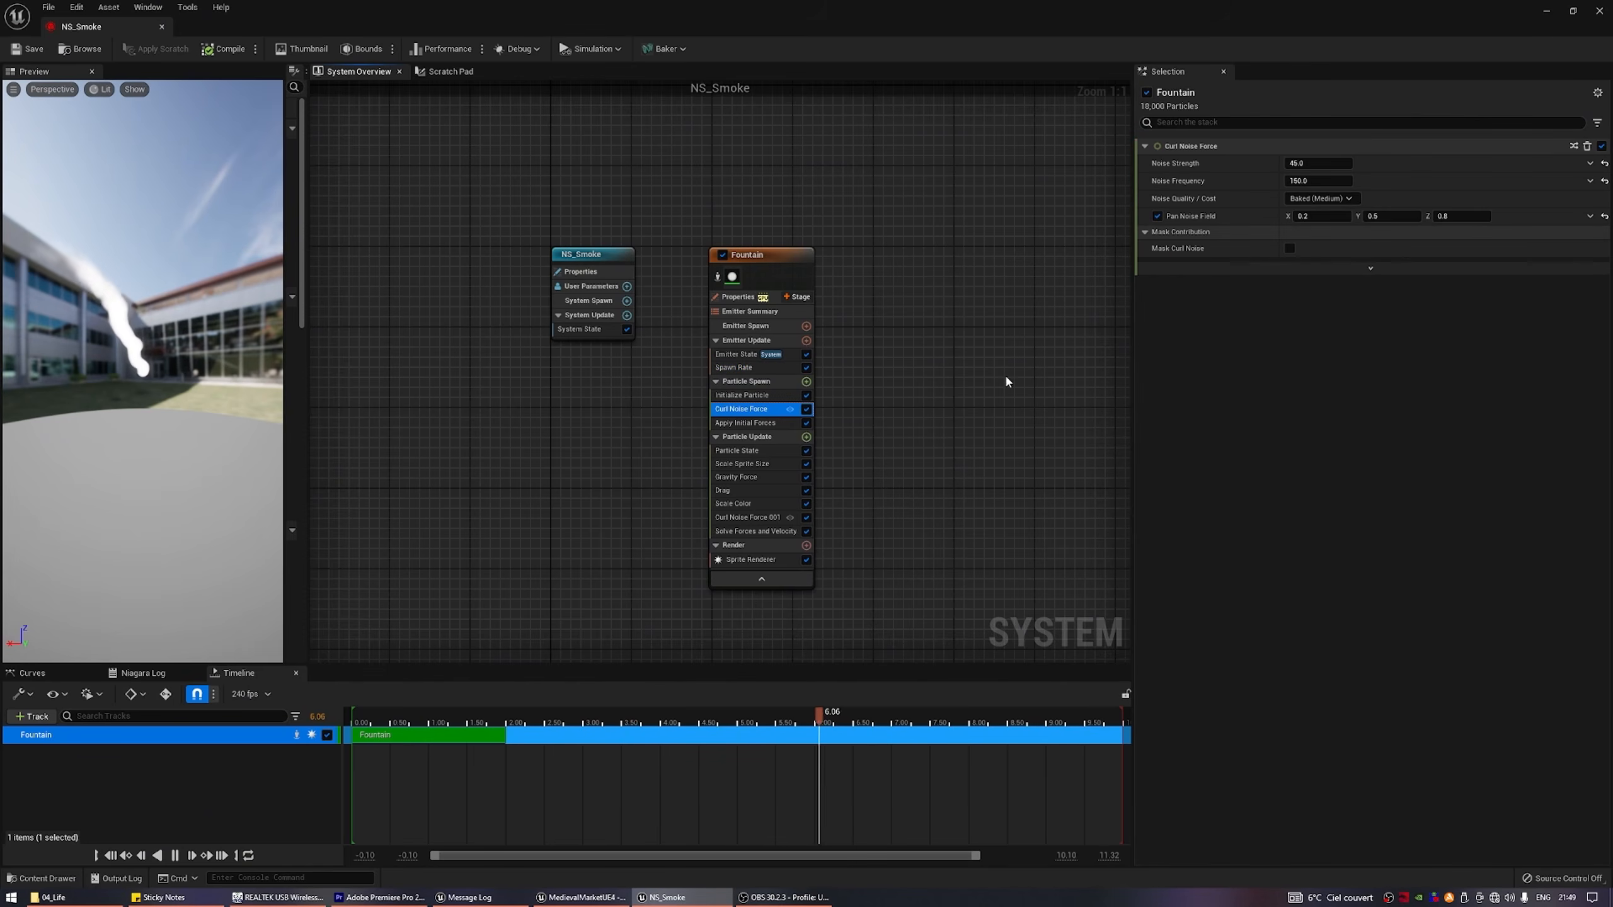
pyautogui.click(762, 464)
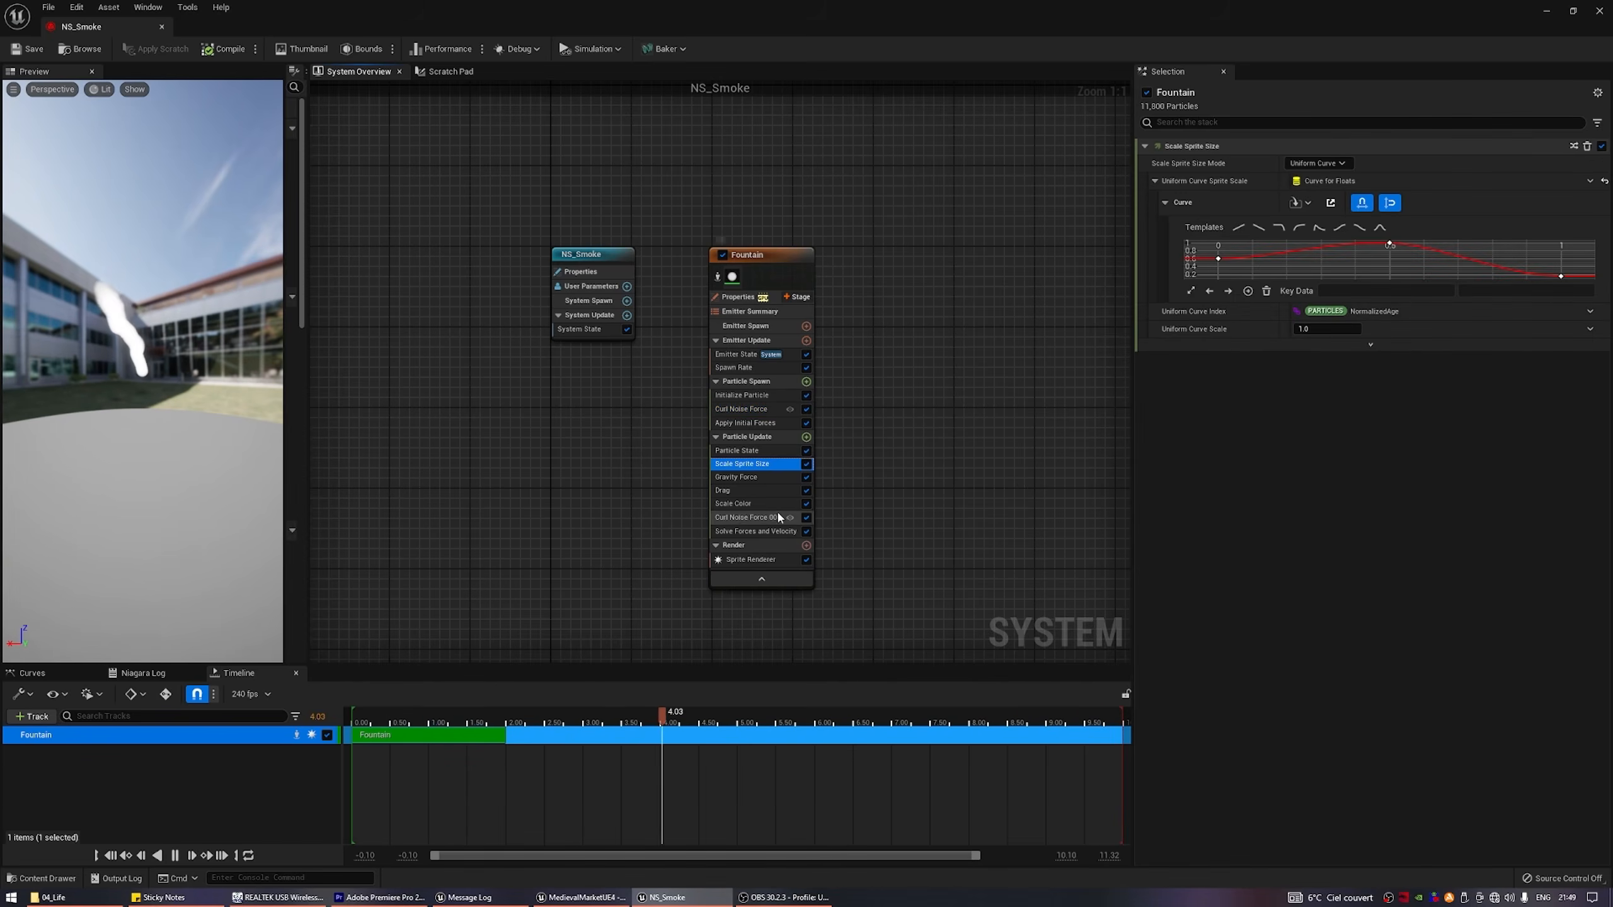
pyautogui.click(749, 504)
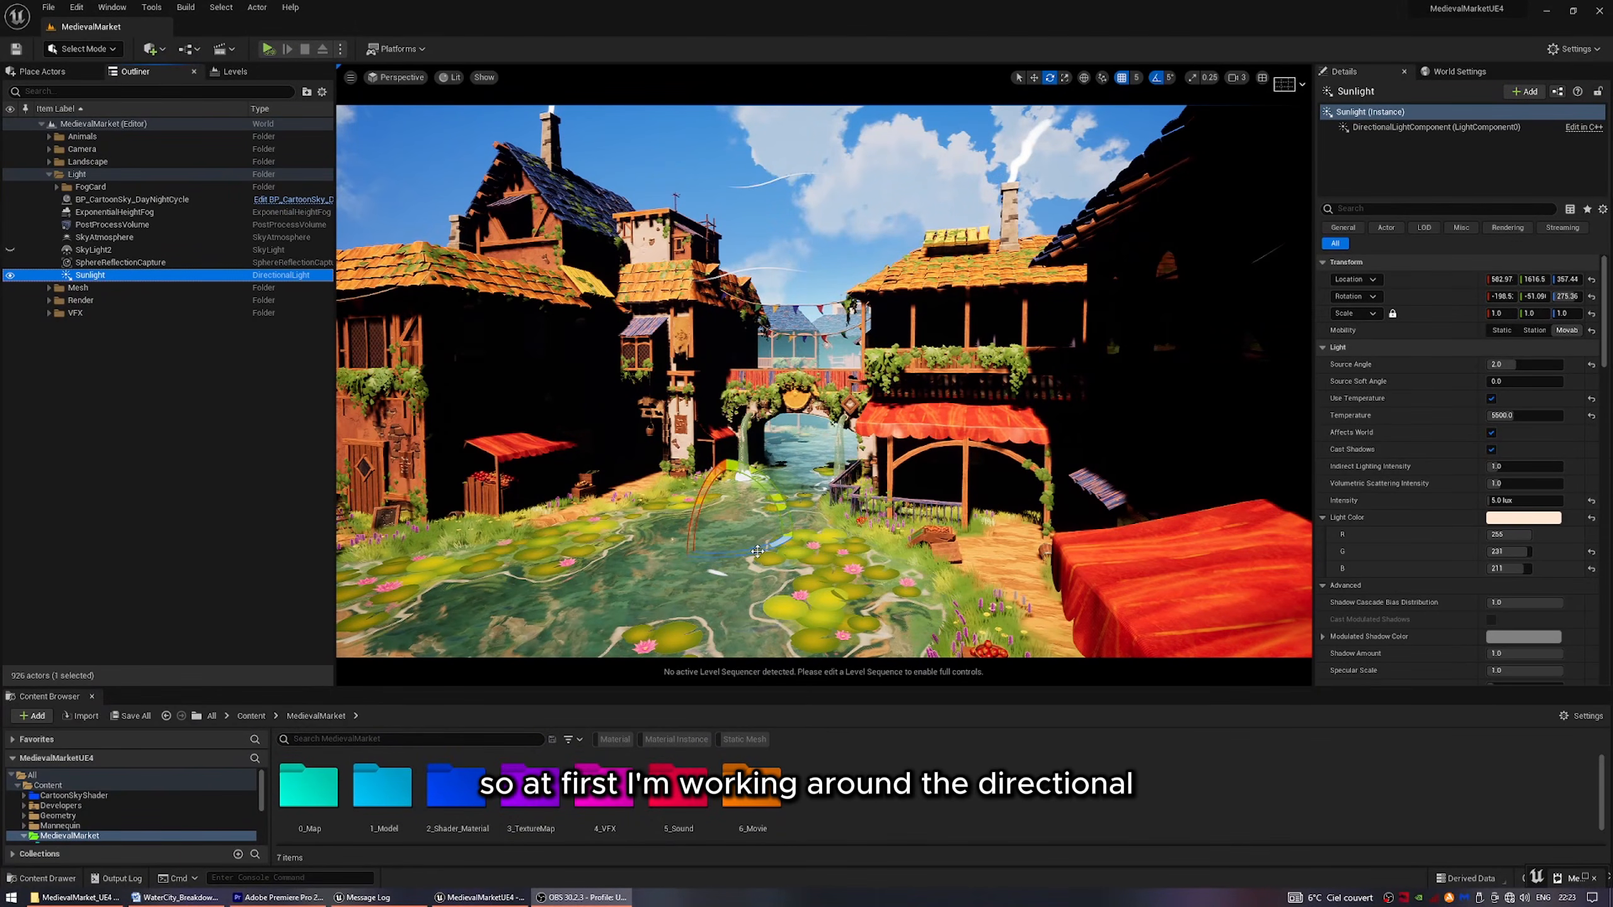
# Try rotating the Sunlight directional light in the MedievalMarket level and undo the rotation.
pyautogui.moveTo(757, 551)
pyautogui.mouseDown()
pyautogui.moveTo(867, 554)
pyautogui.moveTo(707, 550)
pyautogui.moveTo(761, 550)
pyautogui.mouseUp()
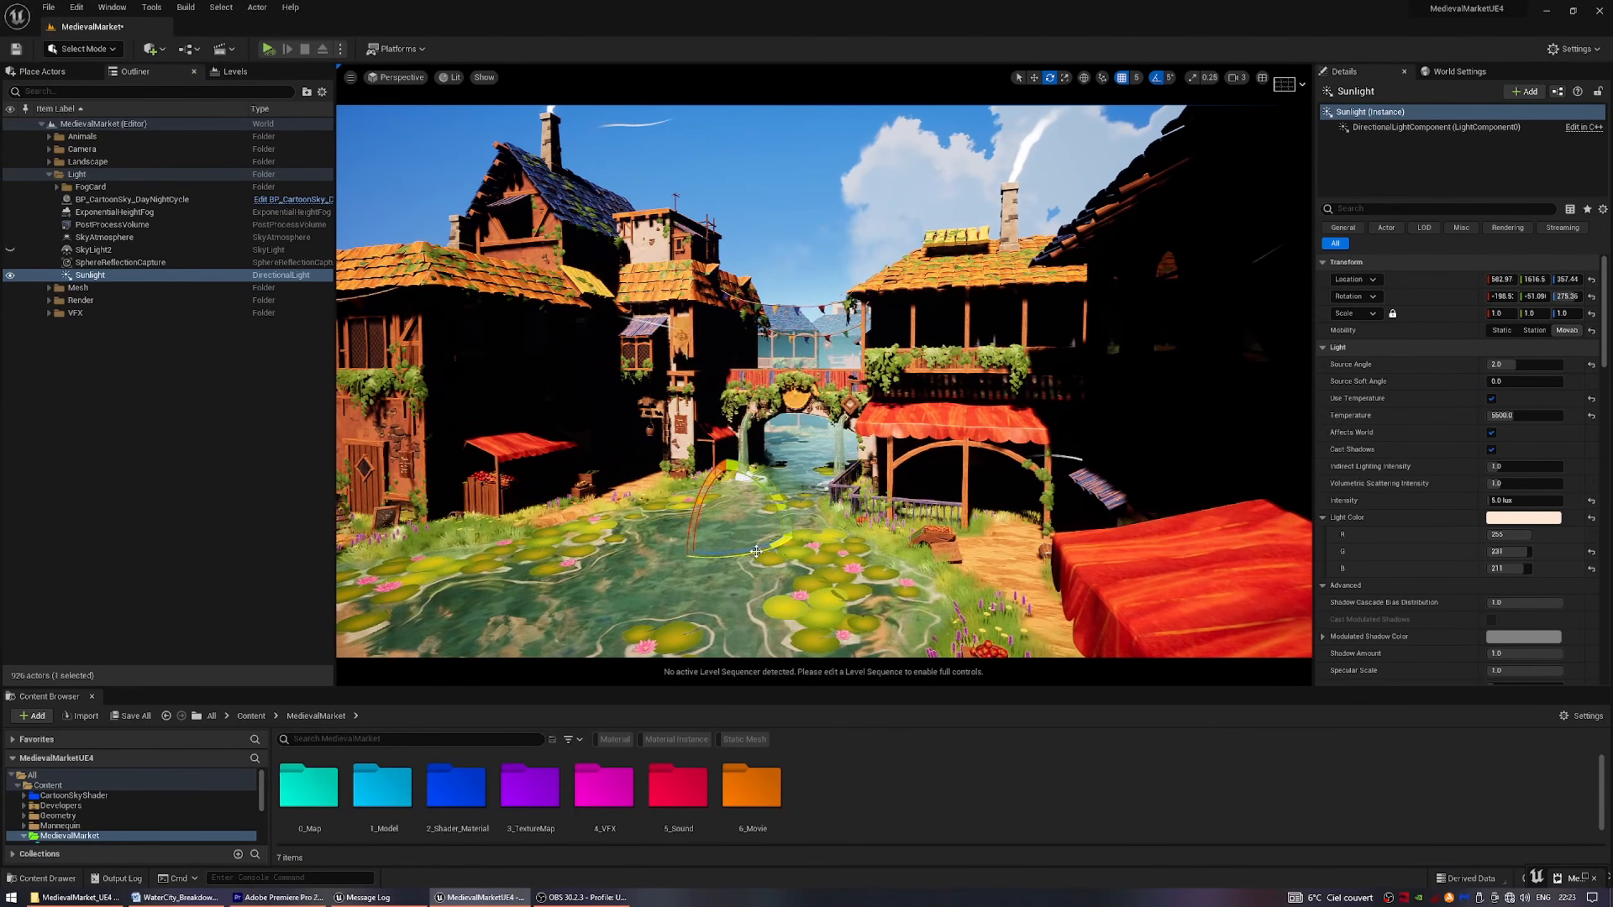
pyautogui.hotkey('ctrl', 'z')
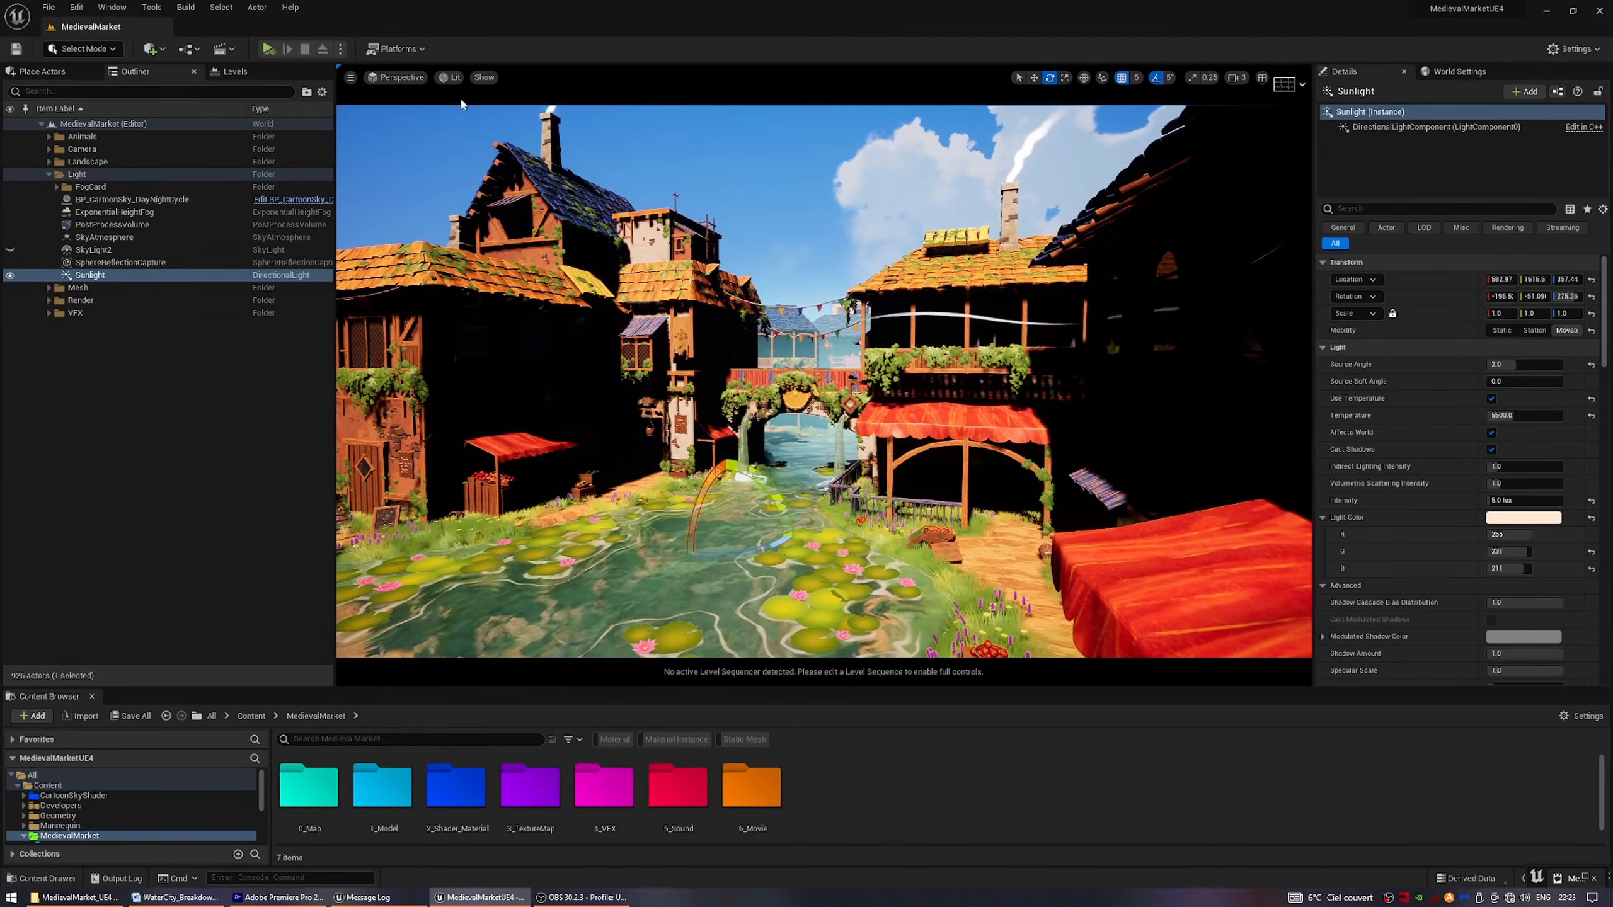
# Show the viewport in Detail Lighting mode with Sunlight hidden and SkyLight2 visible.
pyautogui.click(448, 77)
pyautogui.click(489, 159)
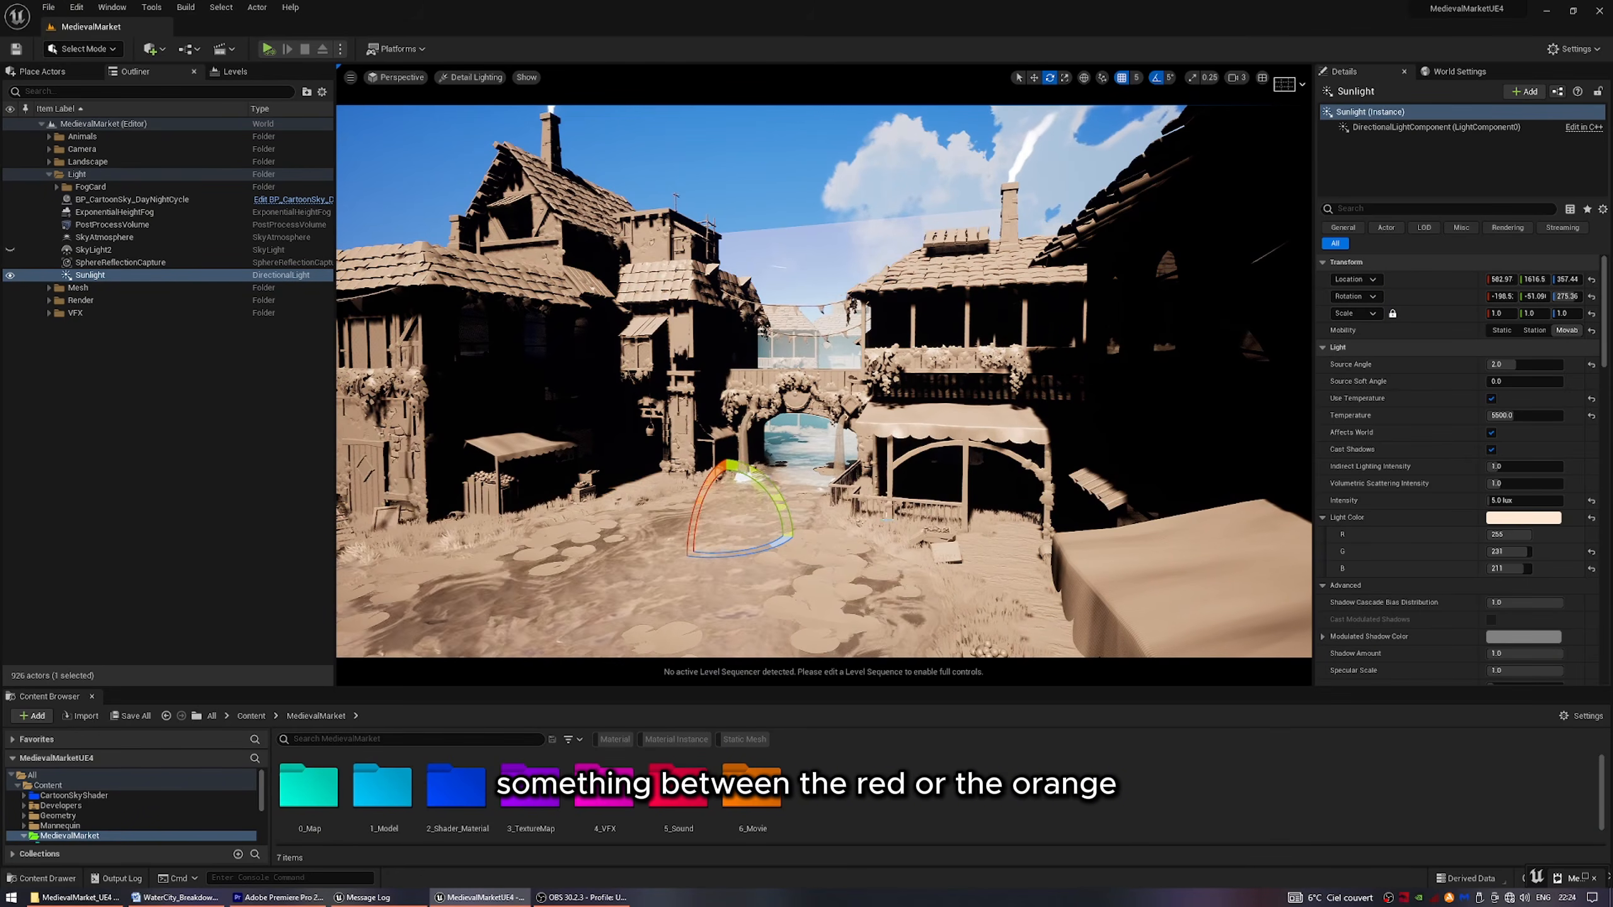
pyautogui.click(10, 275)
pyautogui.click(10, 249)
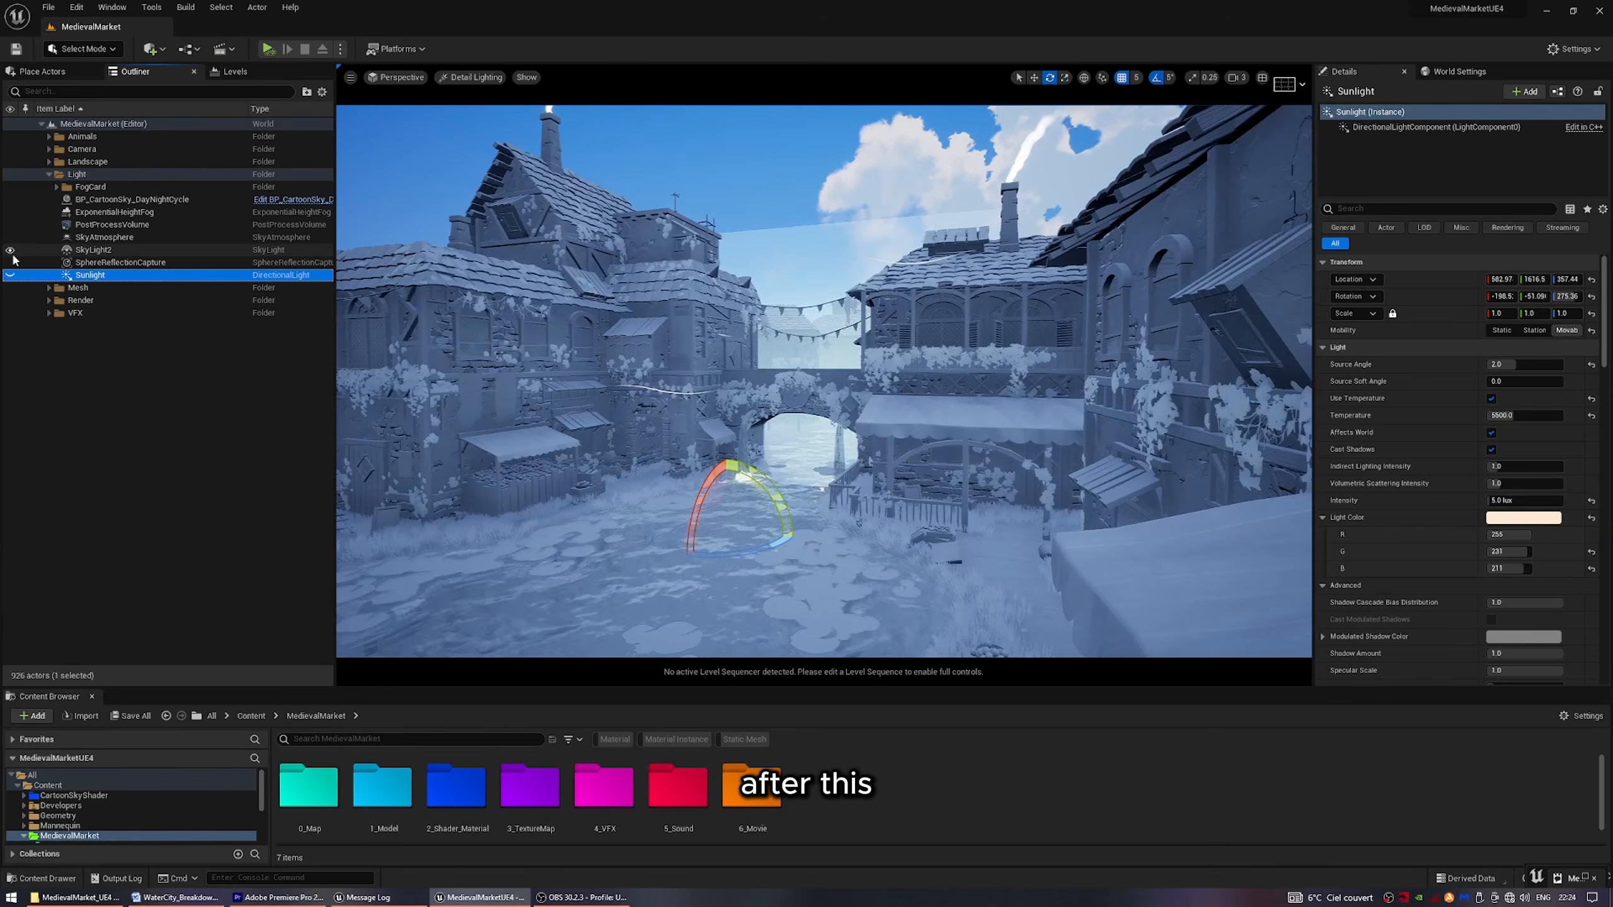
# Inspect SkyLight2's light color and its DaylightAmbientCubemap source, keeping the current settings.
pyautogui.click(93, 250)
pyautogui.click(1523, 503)
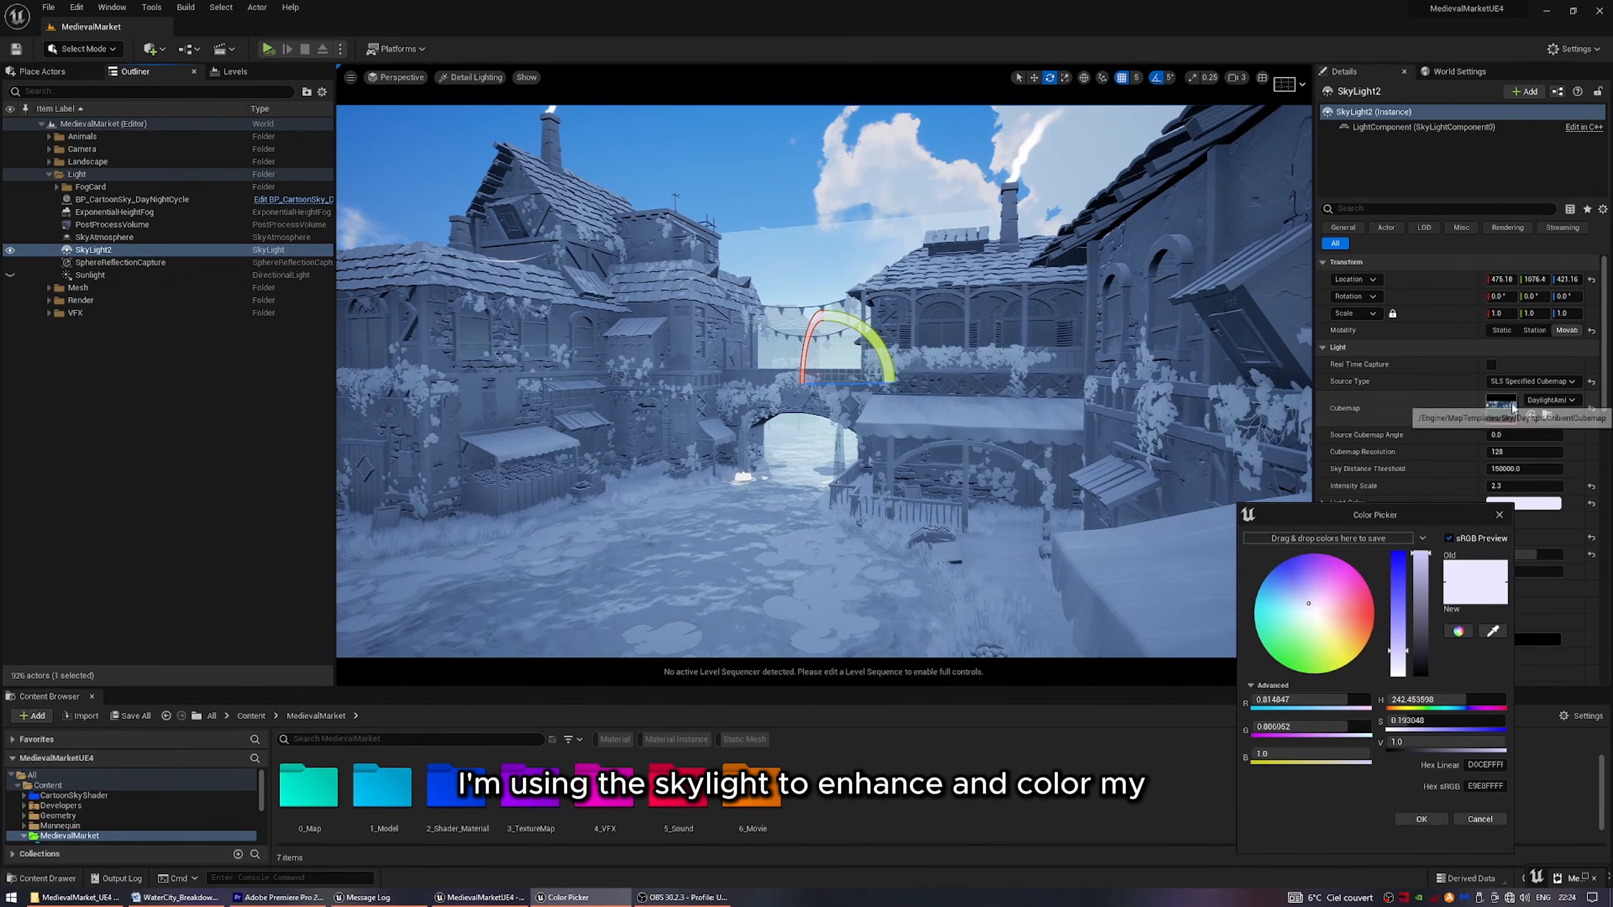
pyautogui.click(1547, 400)
pyautogui.scroll(-1, 1500, 625)
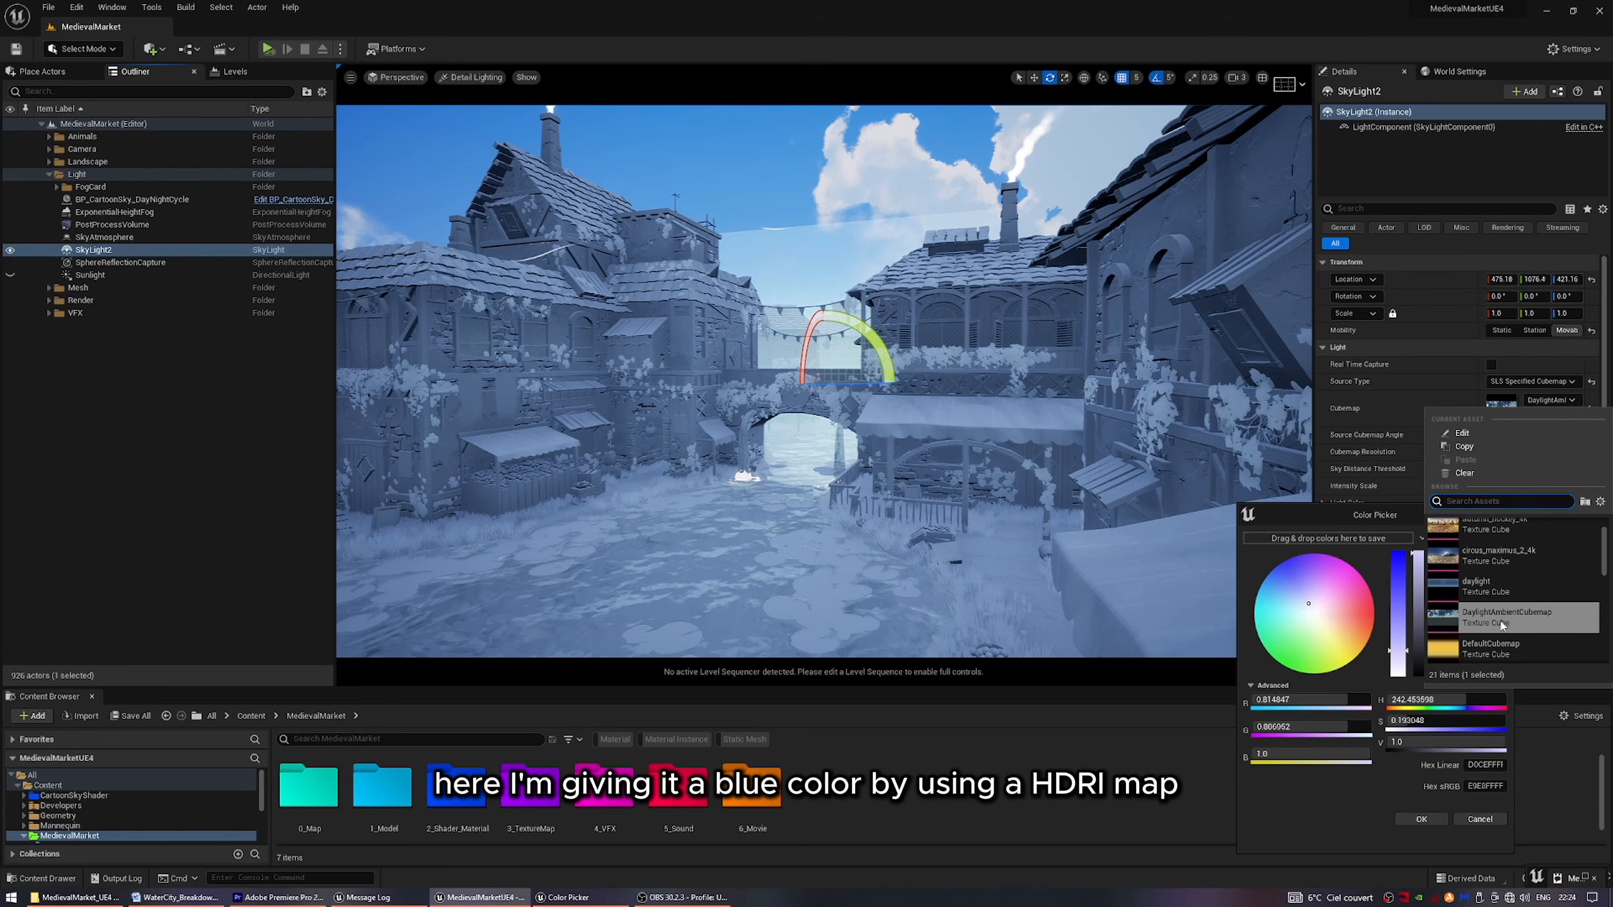
pyautogui.click(1436, 823)
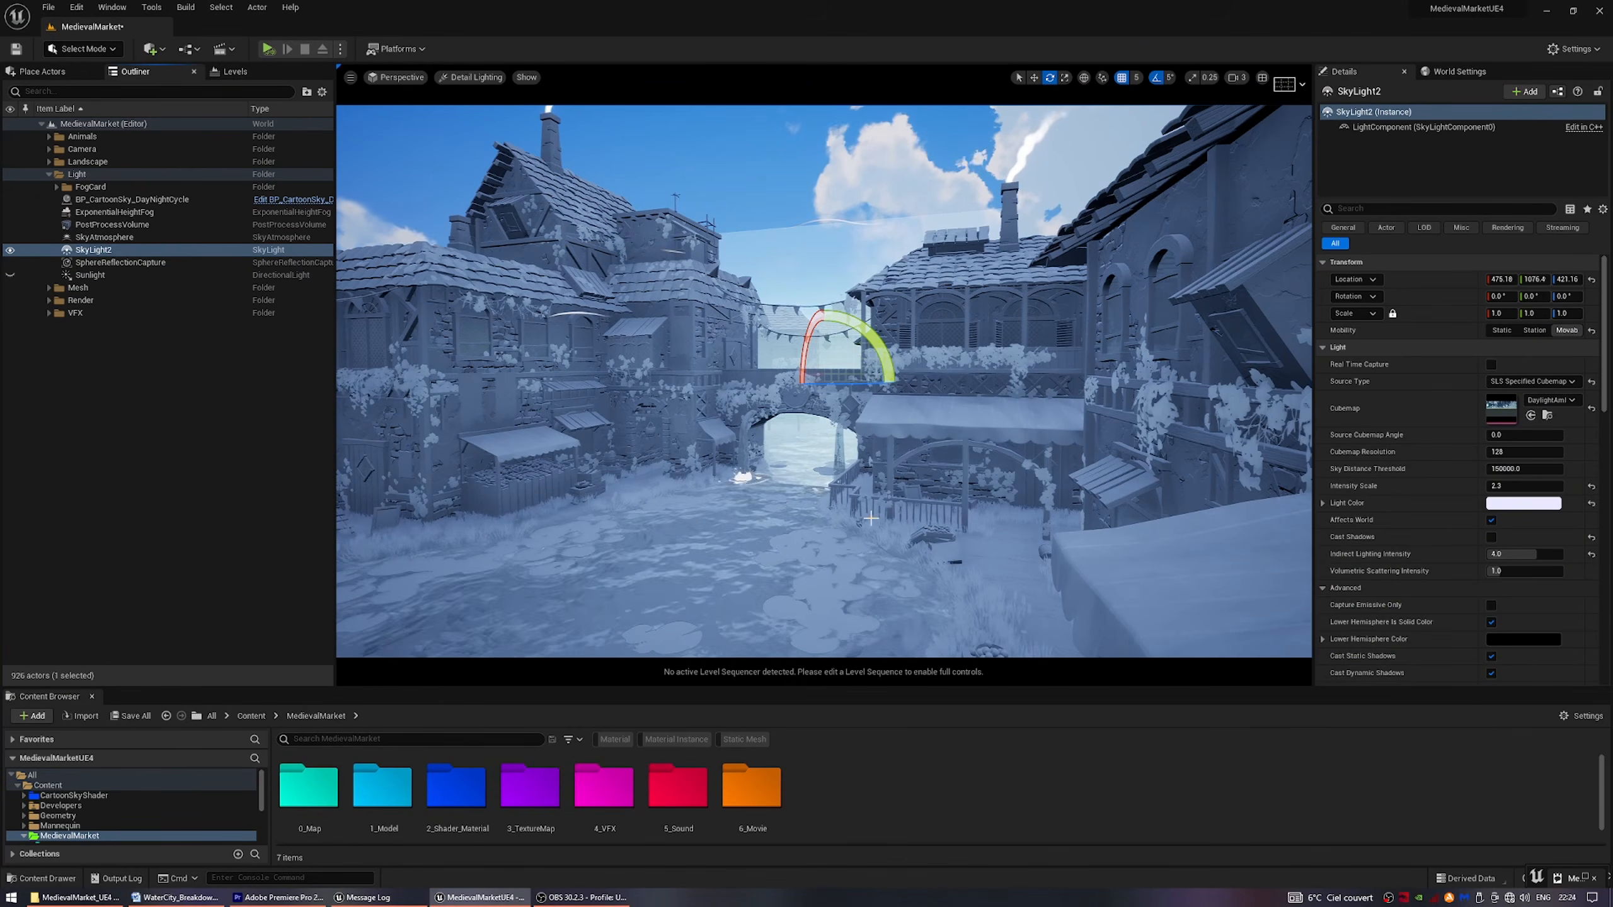
# Return the viewport to Lit mode and make Sunlight visible again alongside SkyLight2.
pyautogui.click(471, 78)
pyautogui.click(479, 112)
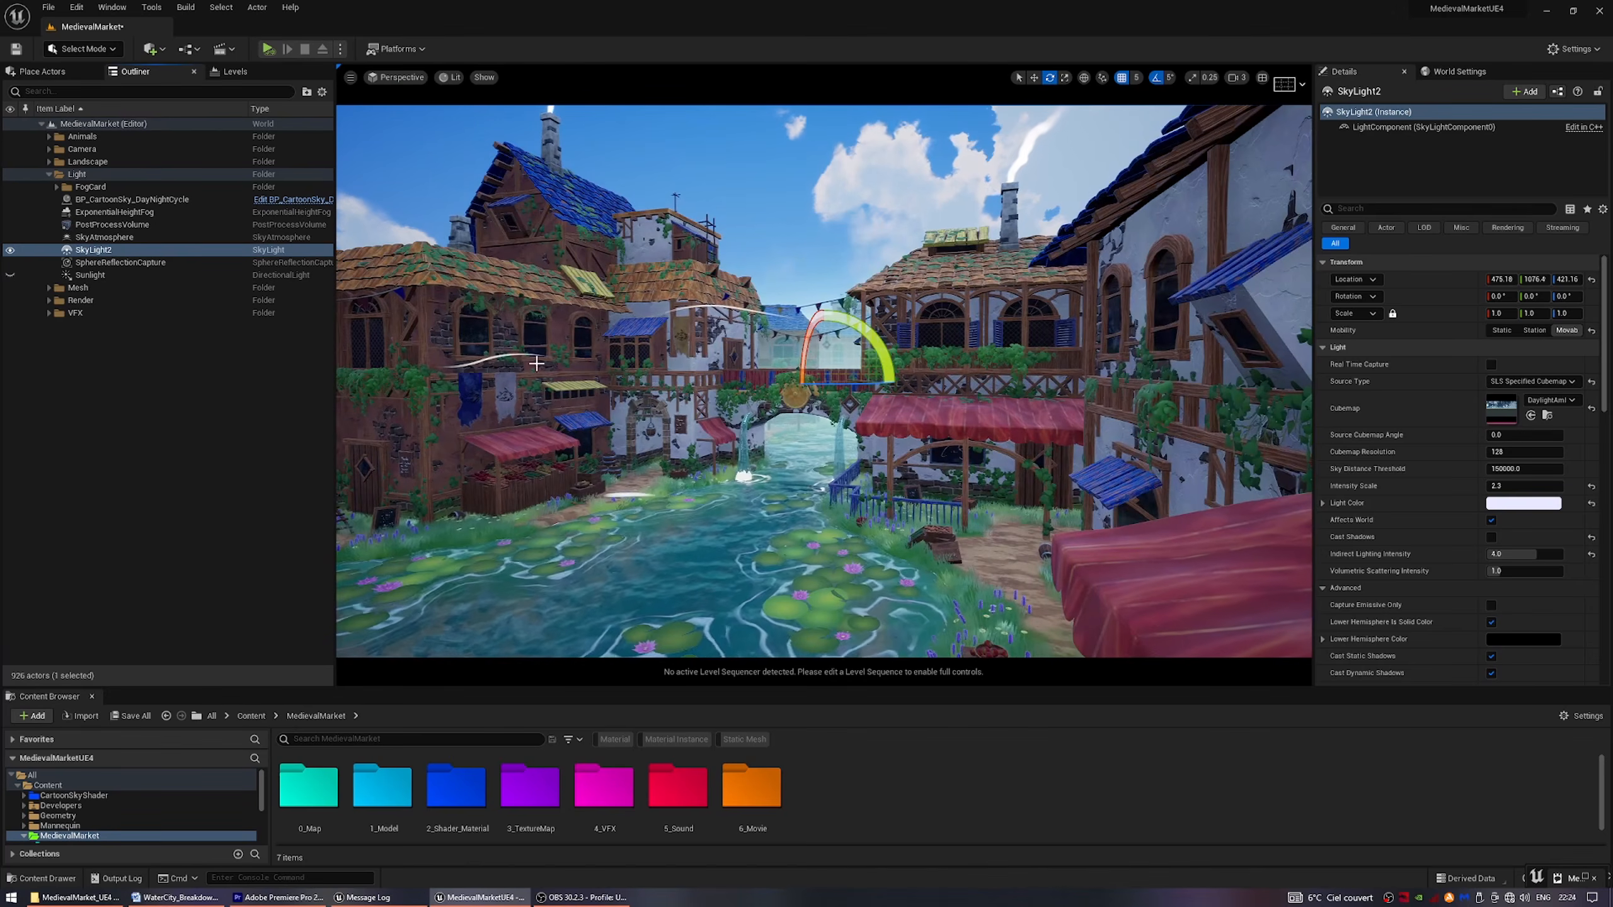
pyautogui.click(228, 441)
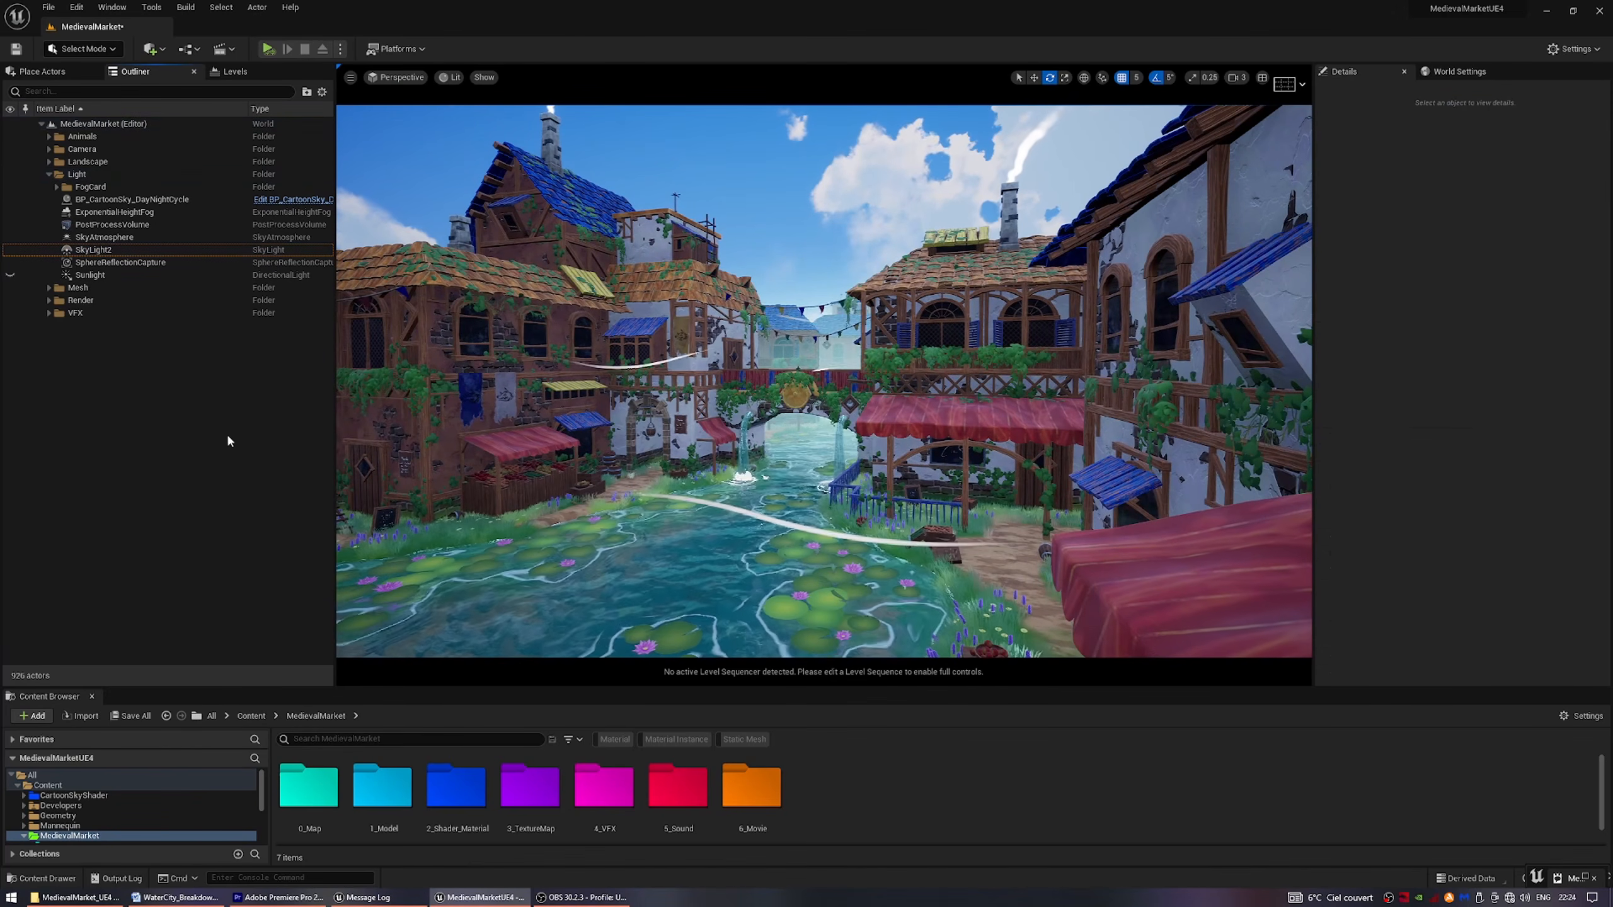
pyautogui.click(10, 275)
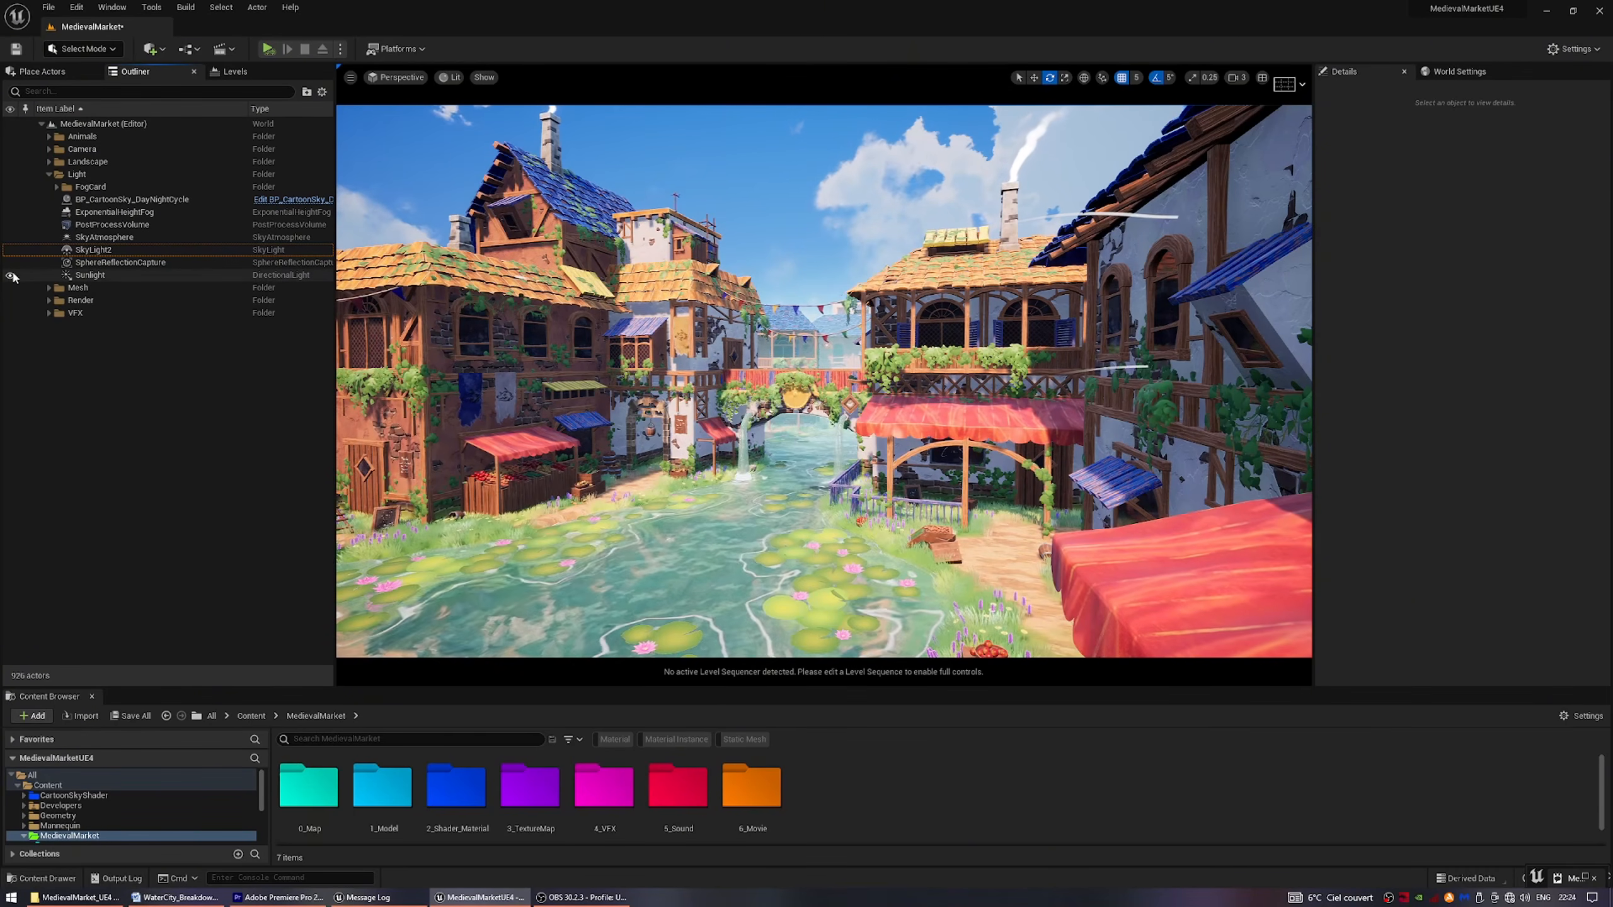
# Inspect the MI_Sharp_PP sharpening material assigned in the PostProcessVolume's Post Process Materials array.
pyautogui.click(120, 225)
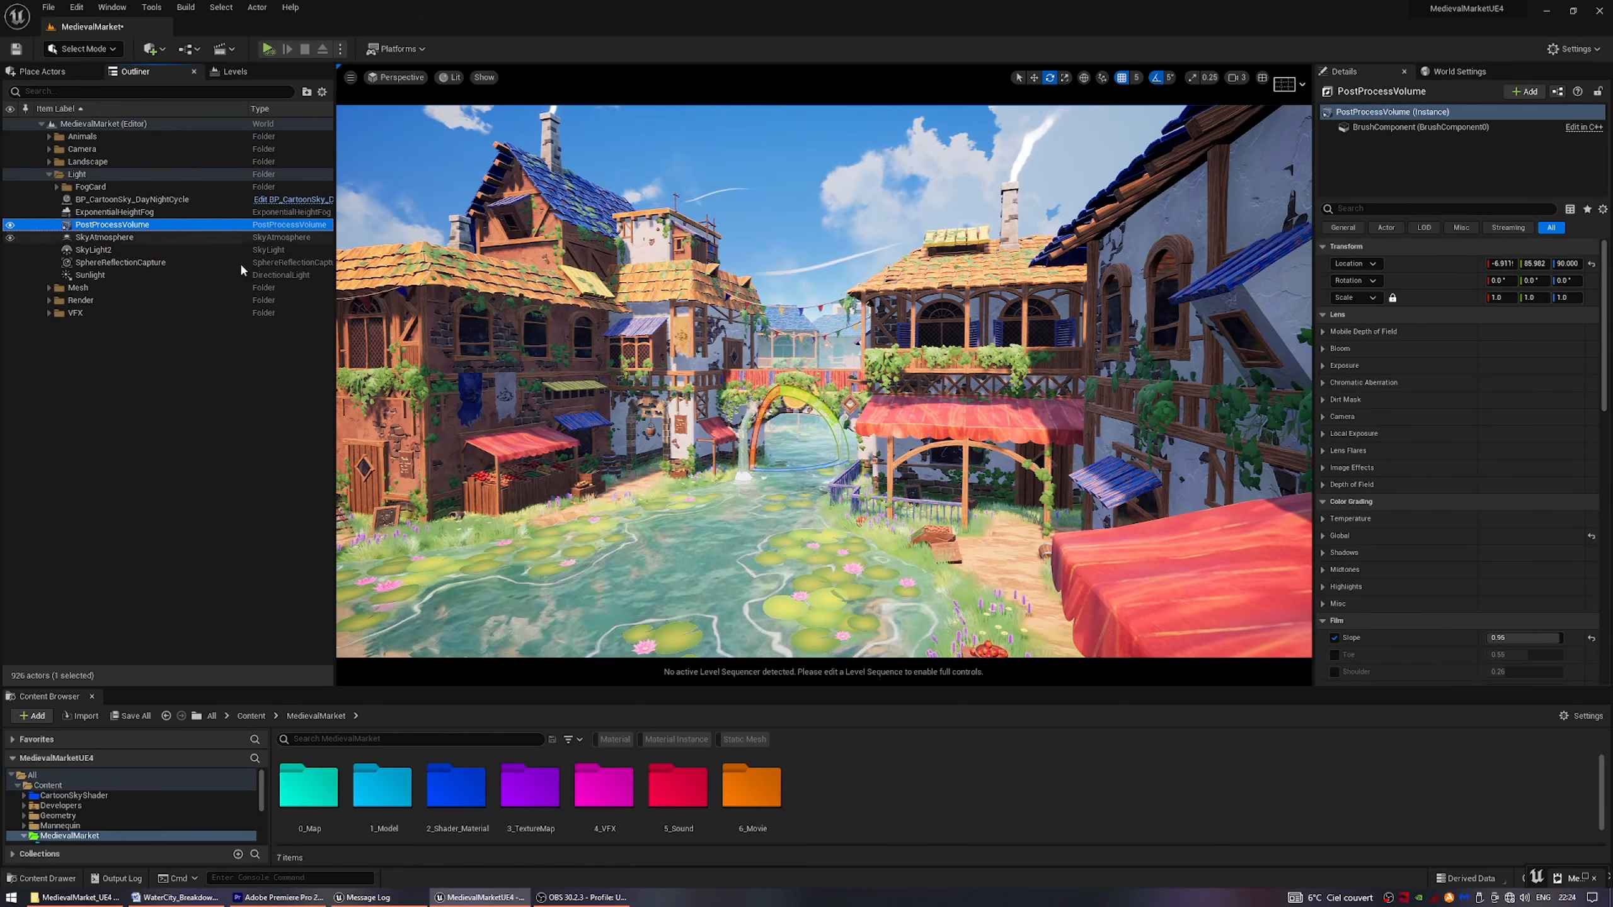
pyautogui.scroll(-10, 1403, 327)
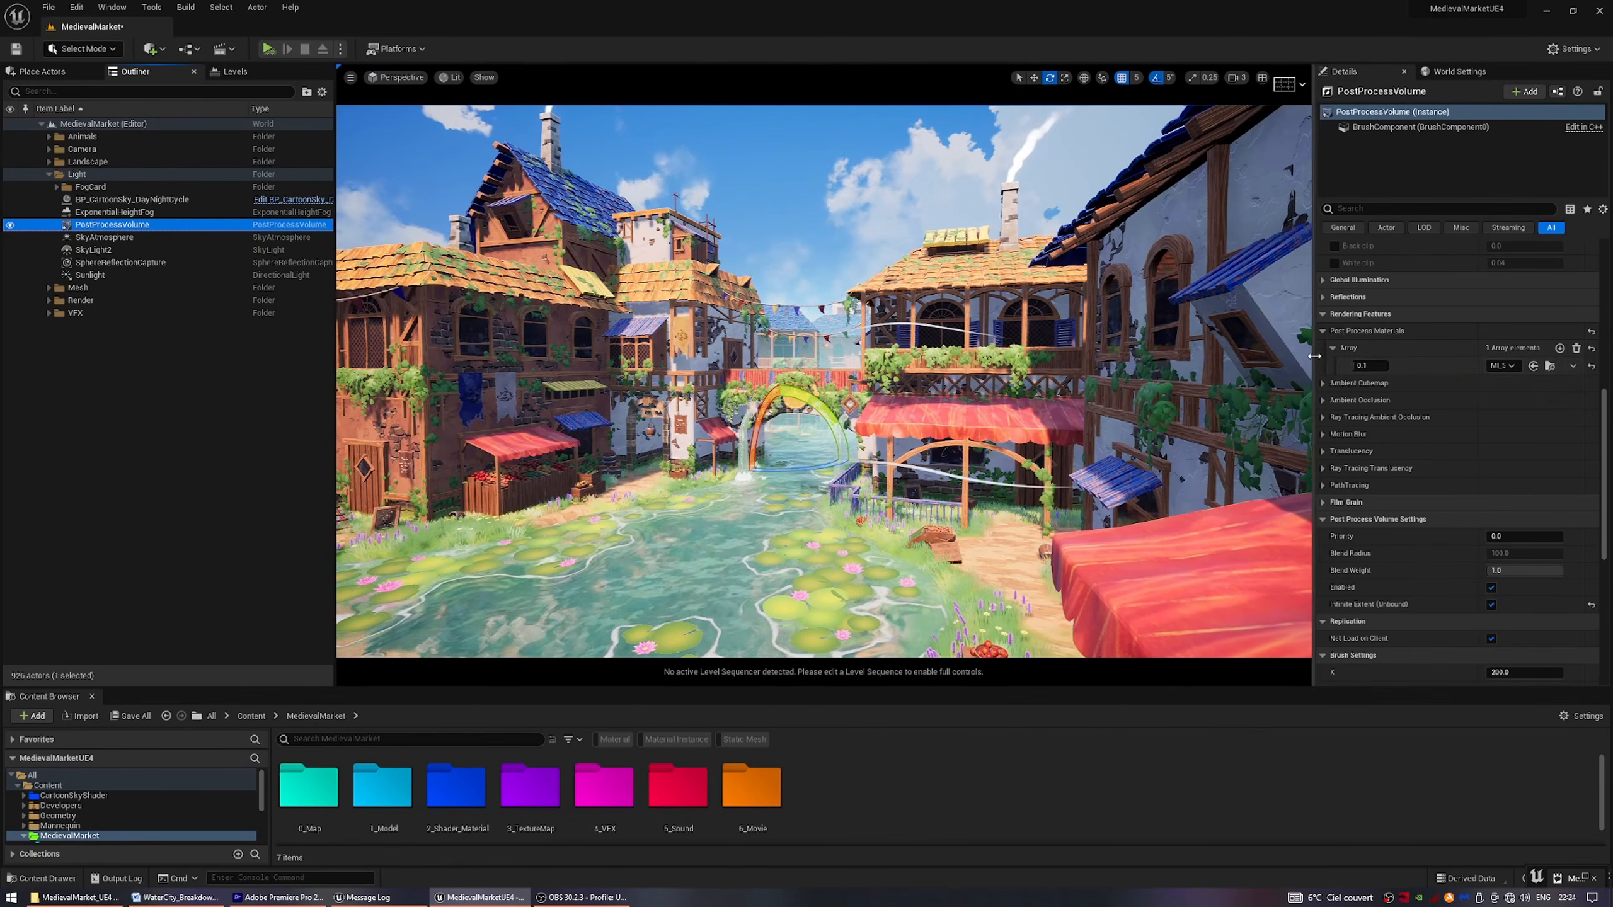
pyautogui.click(1502, 365)
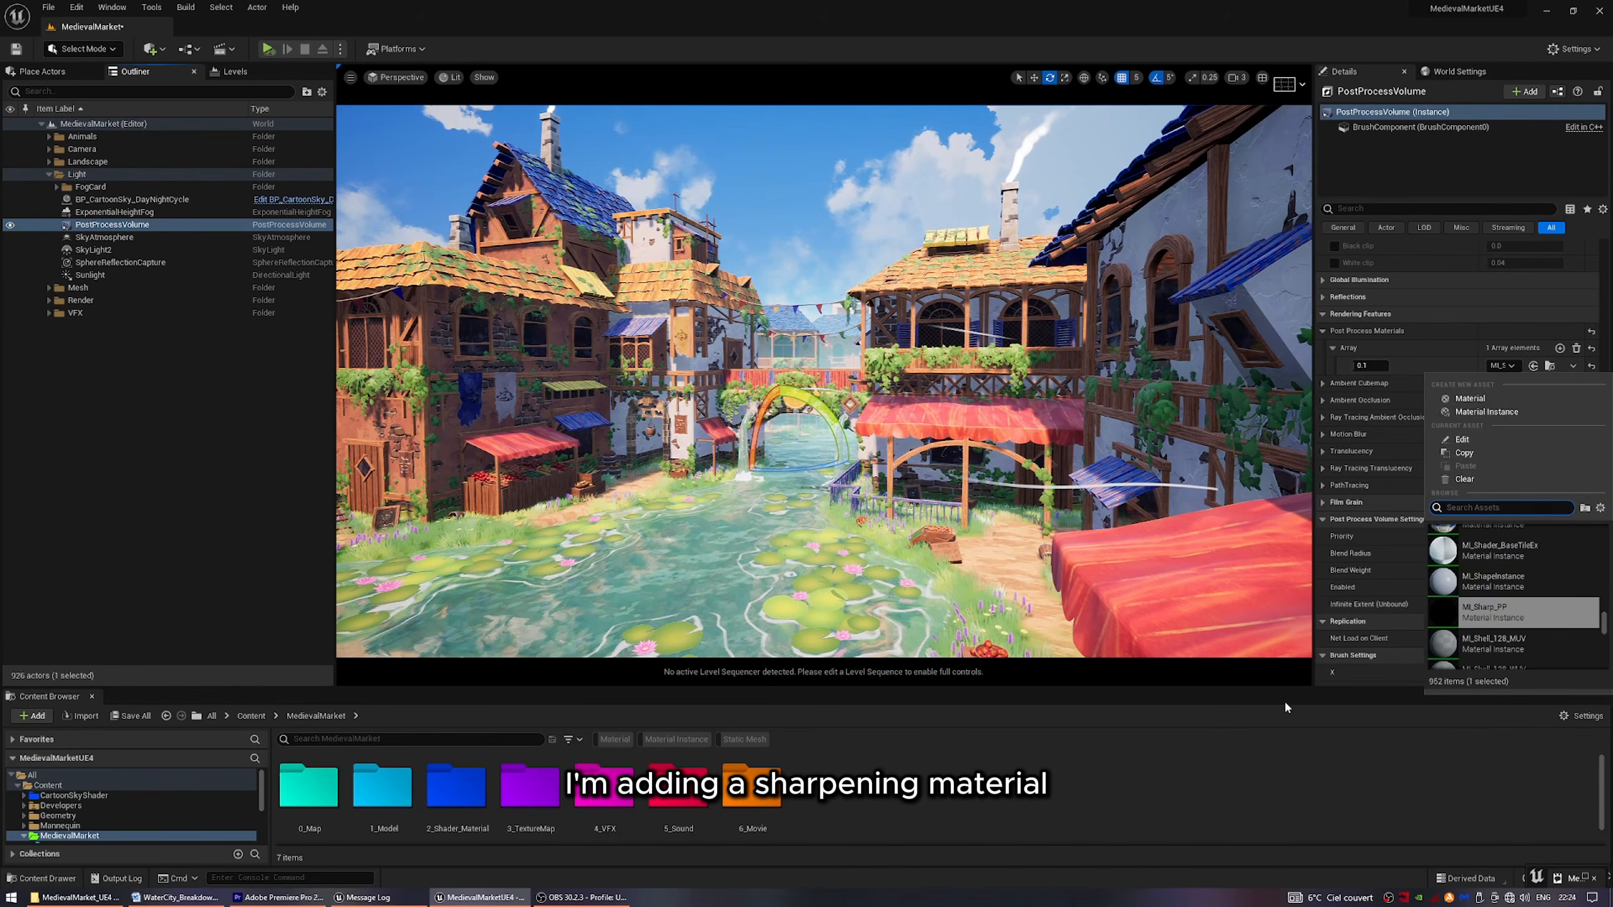
# Examine the M_Sharp_PP node graph from the texture-offset samples through to the Strenght multiply, Desaturation and final Add nodes.
pyautogui.click(1251, 731)
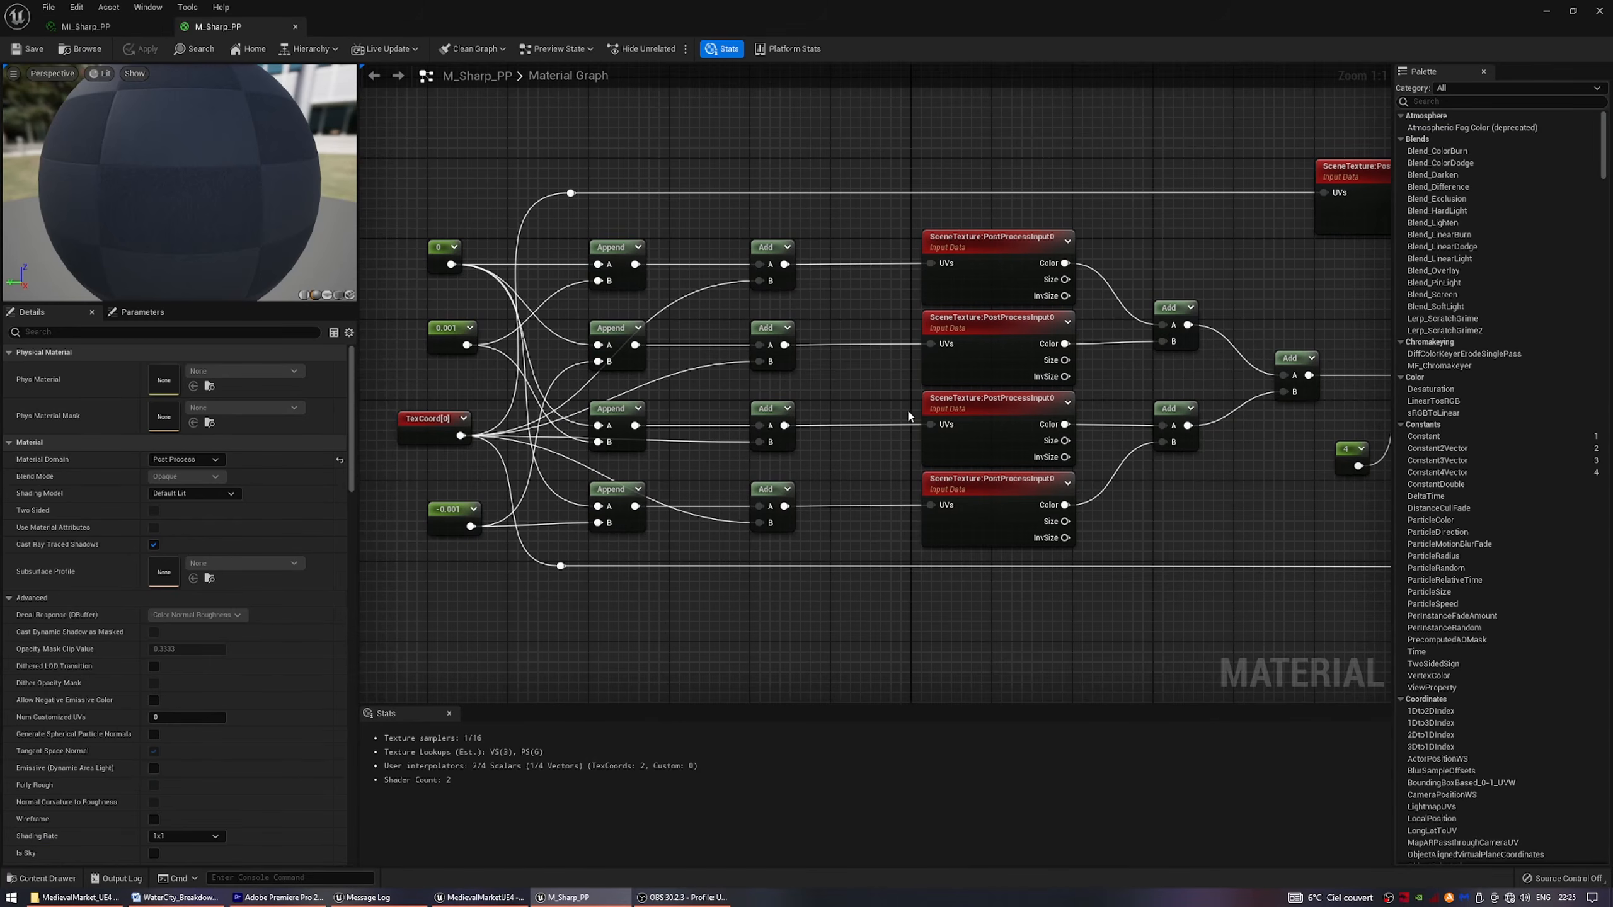
pyautogui.moveTo(908, 416); pyautogui.dragTo(697, 462, button='right')
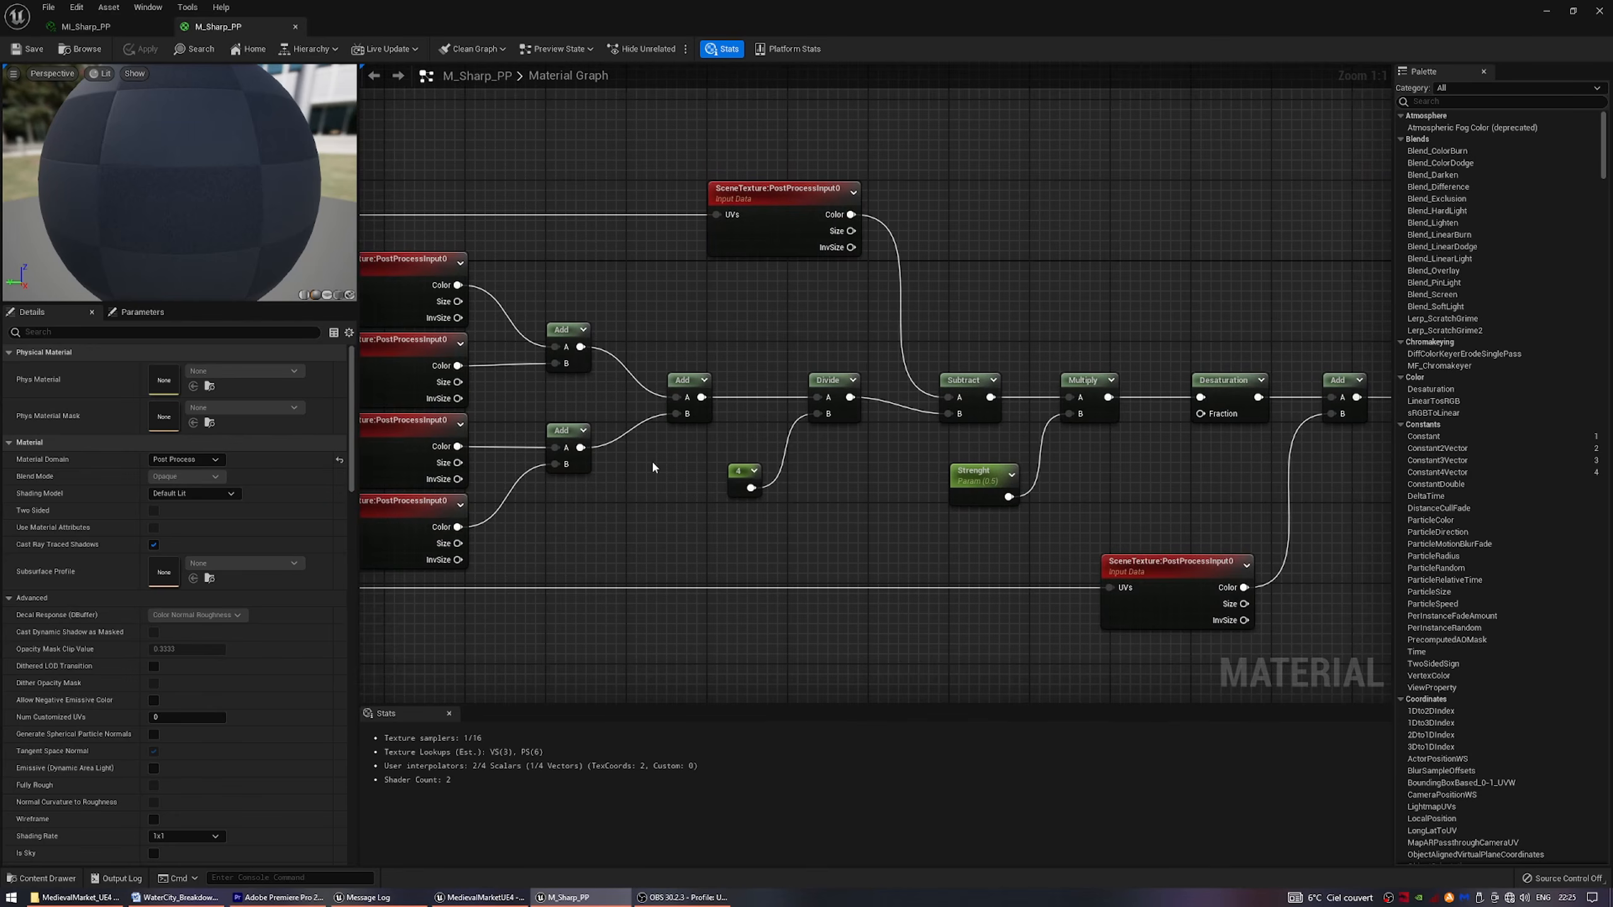
pyautogui.moveTo(845, 515); pyautogui.dragTo(743, 496, button='right')
pyautogui.moveTo(620, 485); pyautogui.dragTo(616, 488, button='right')
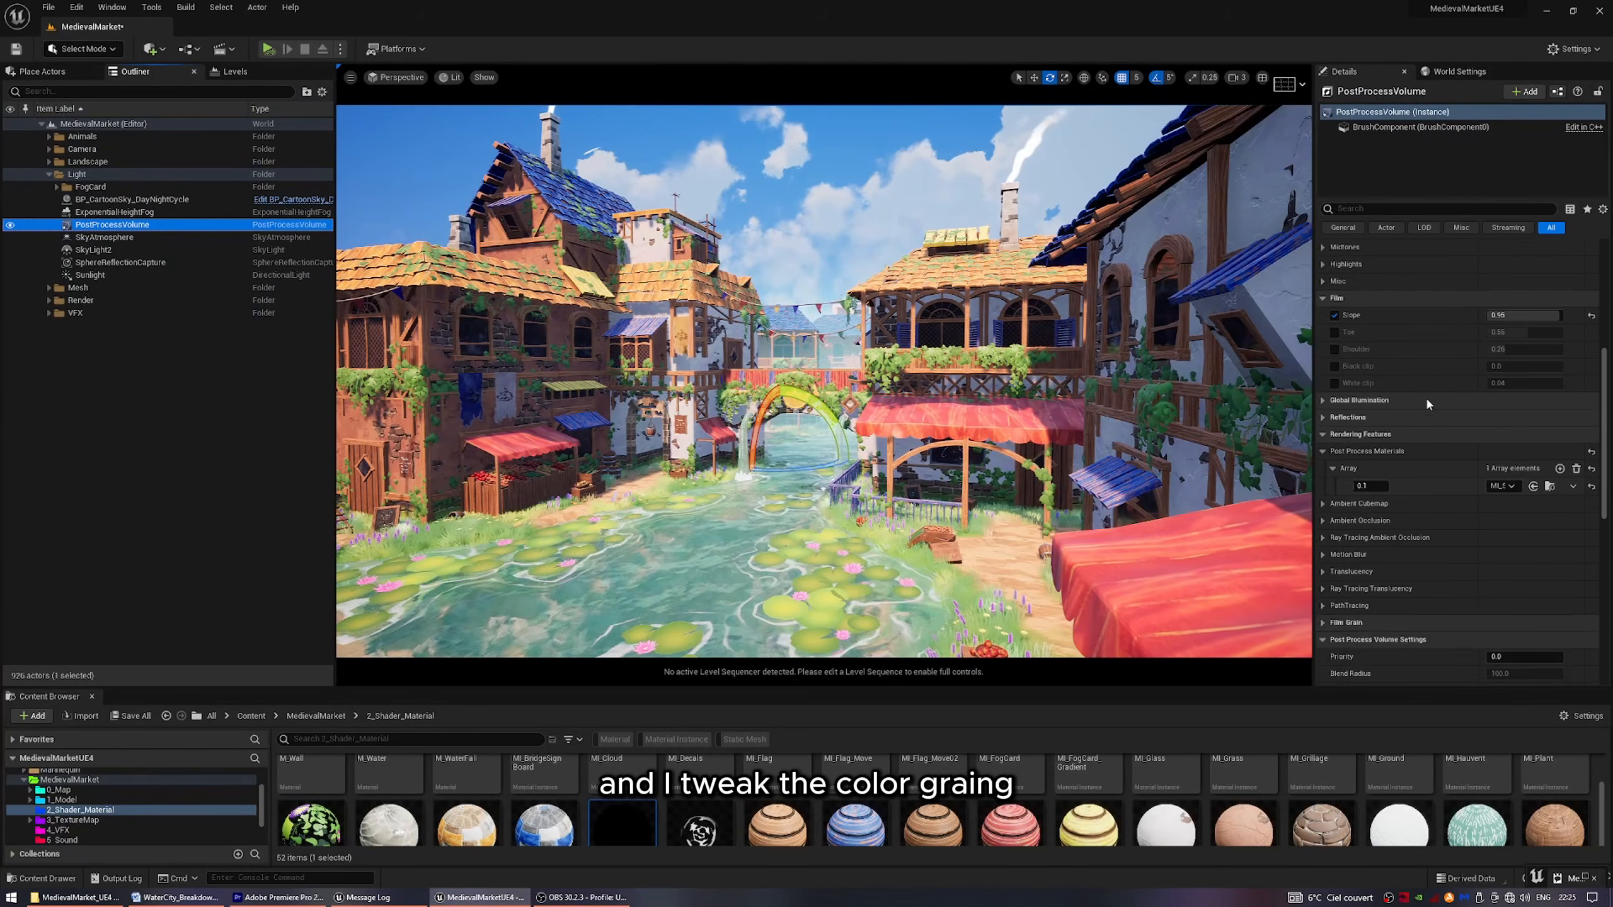
# Try global color grading Gain values of 1 and 0.5 on the PostProcessVolume, and set the Gain back to 0.925.
pyautogui.scroll(5, 1425, 396)
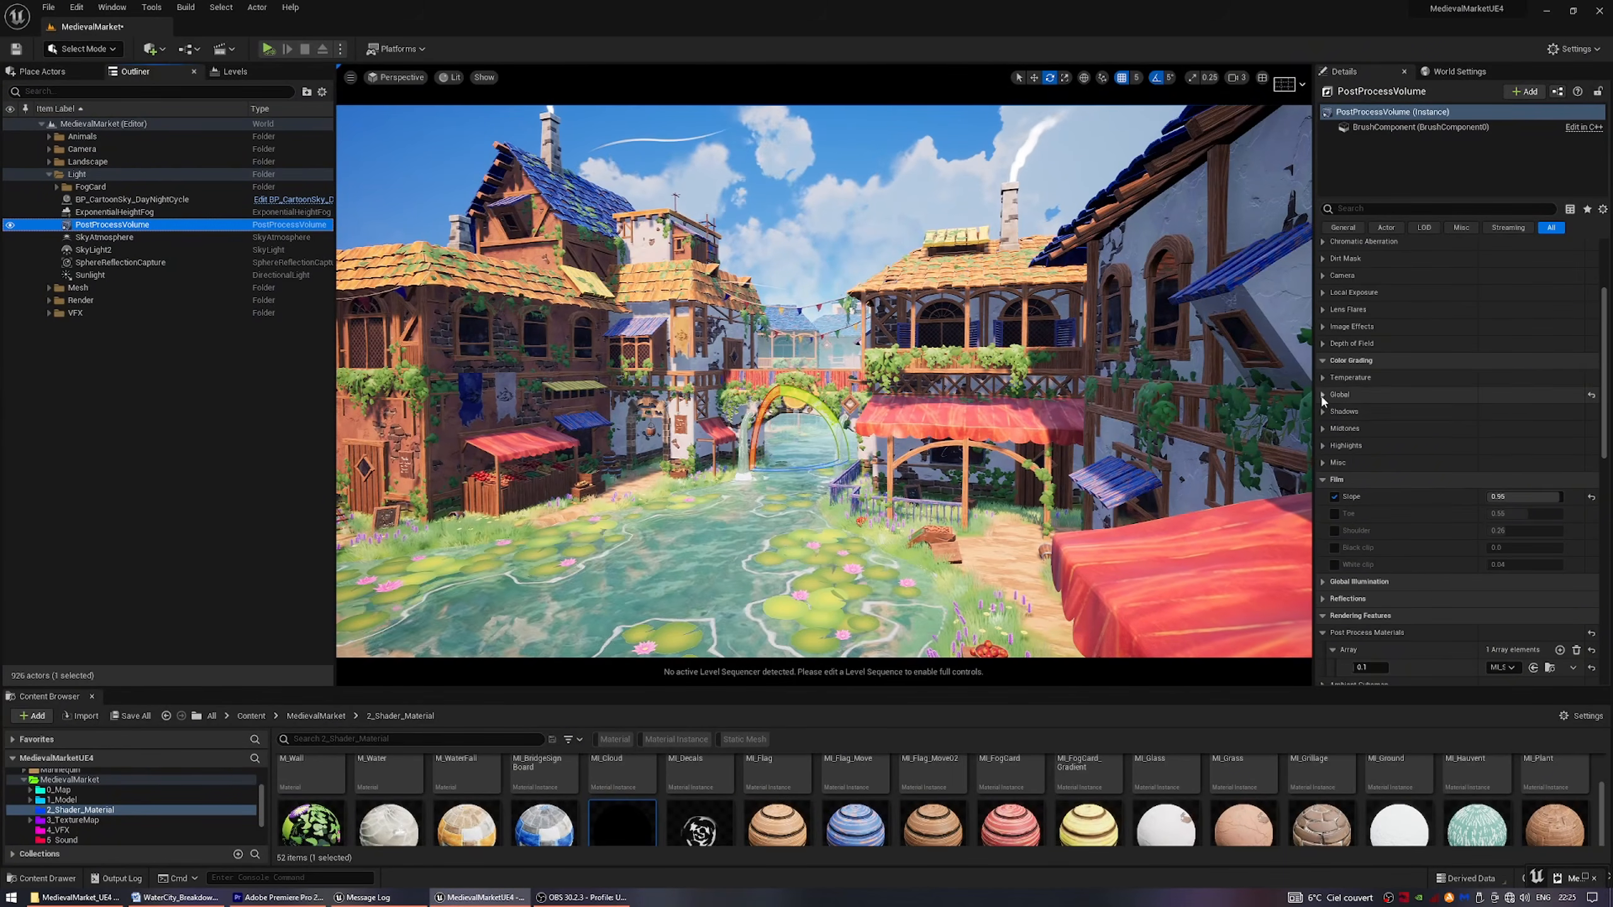
pyautogui.click(1322, 395)
pyautogui.click(1332, 463)
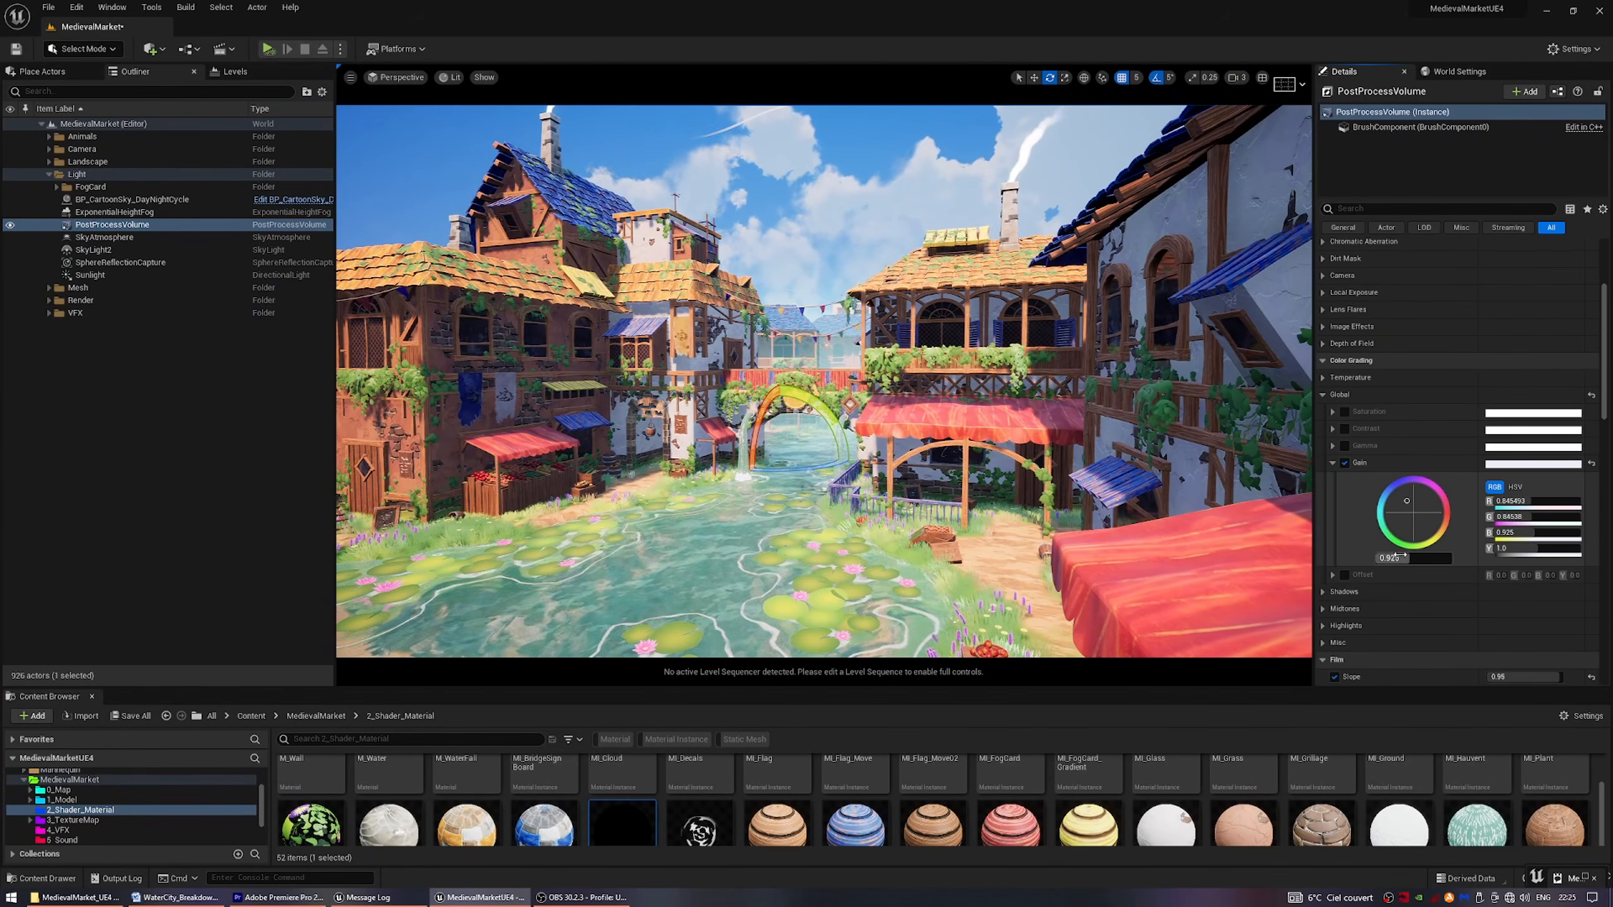
pyautogui.click(1408, 558)
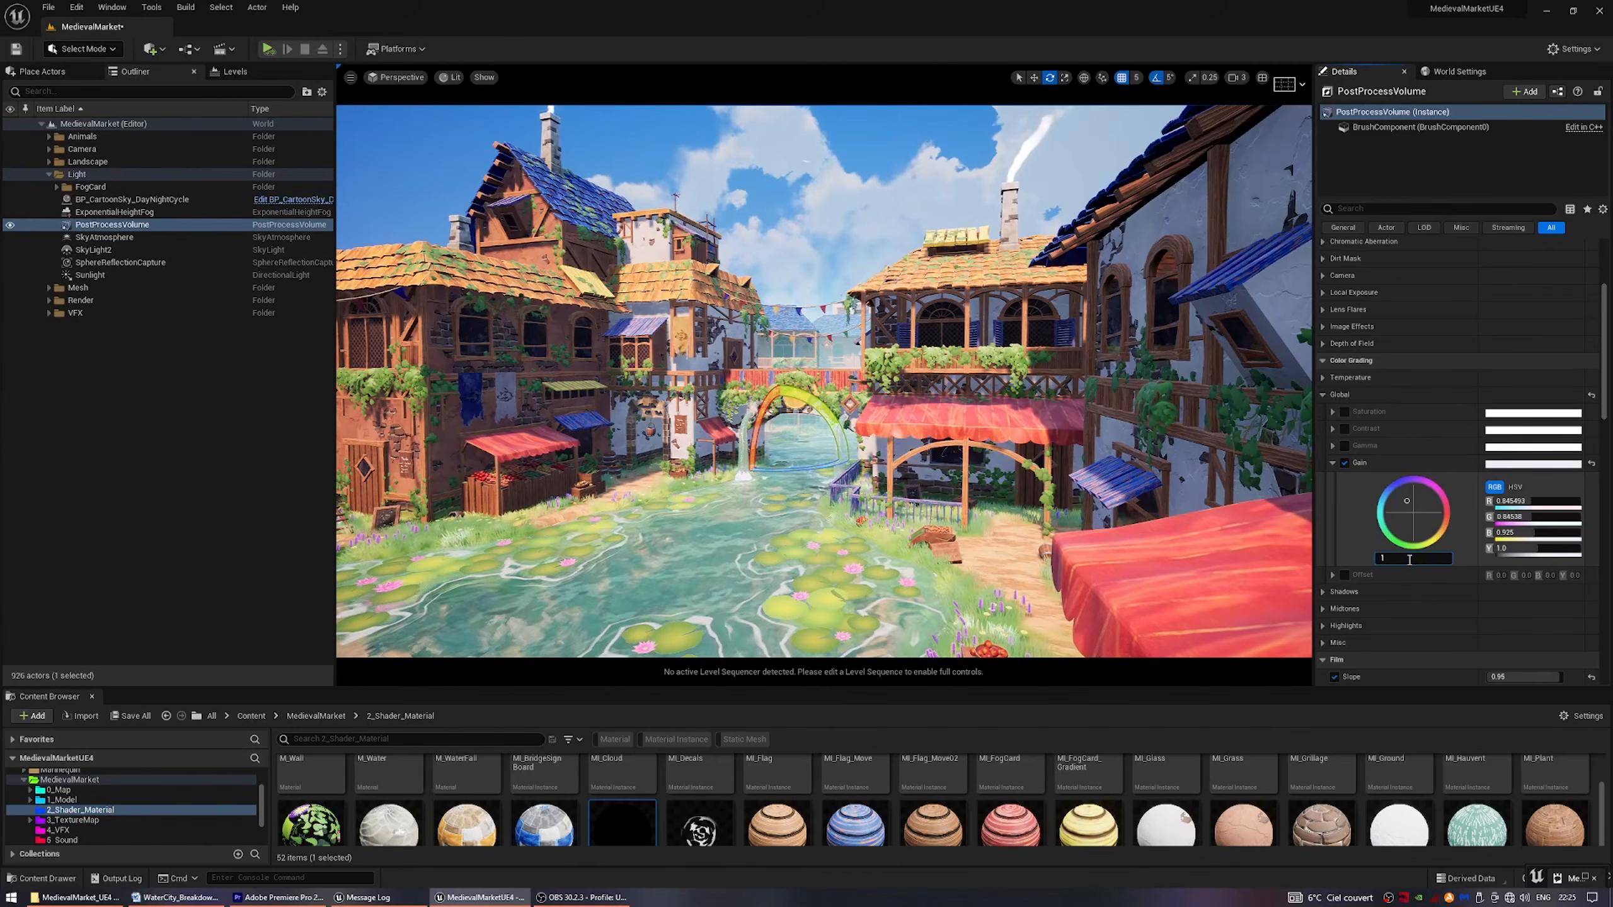
pyautogui.write('1')
pyautogui.press('Return')
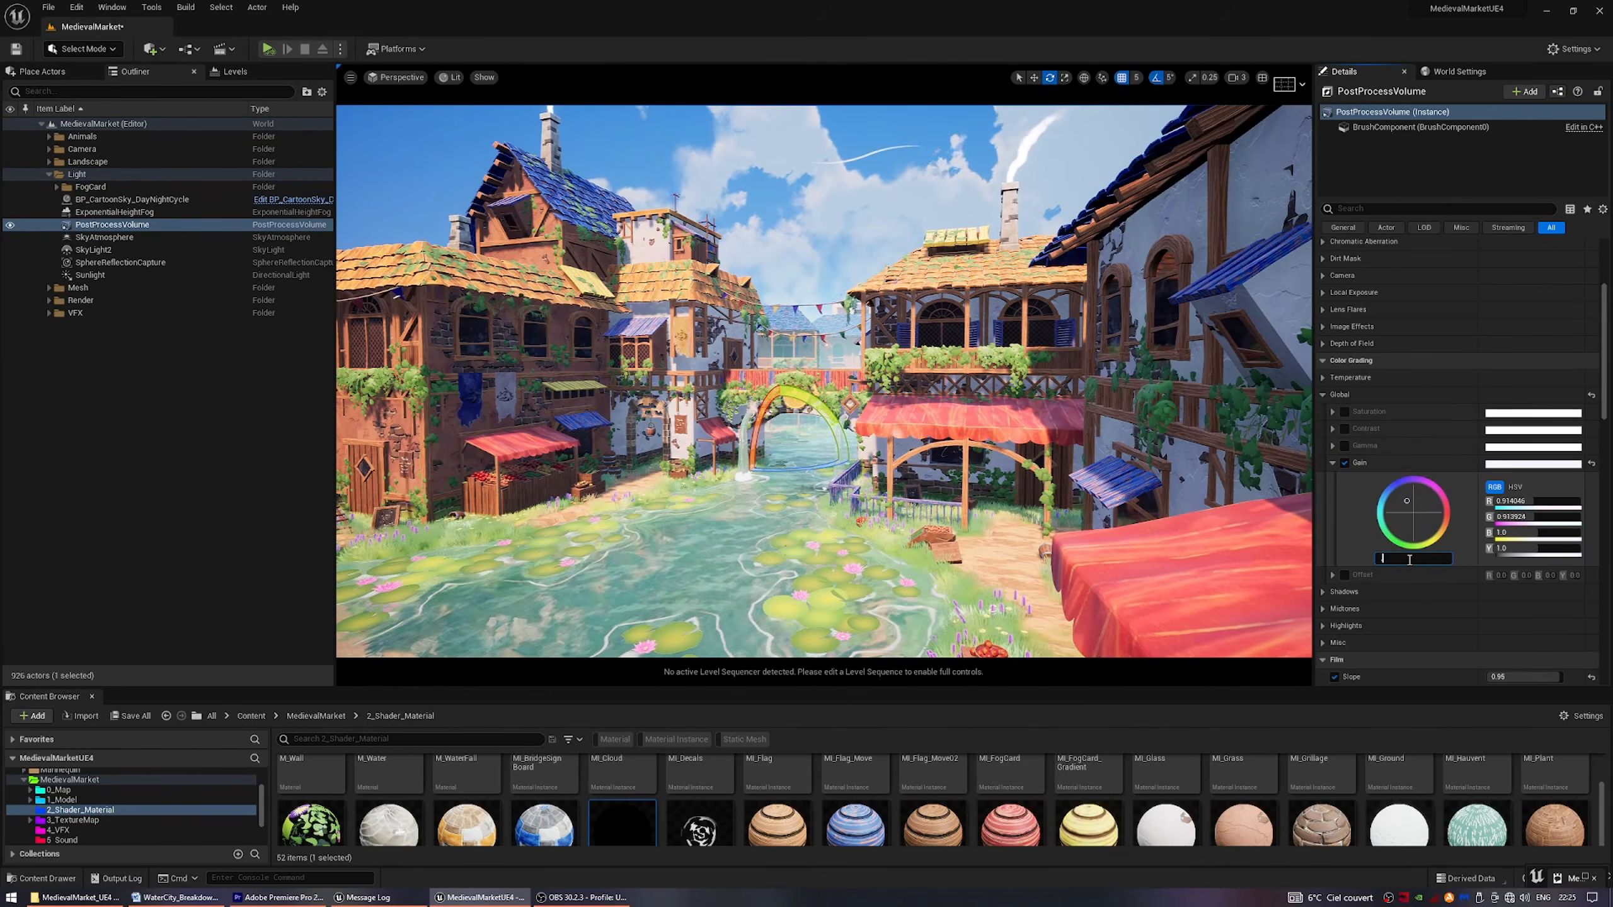
pyautogui.write('0.5')
pyautogui.press('Return')
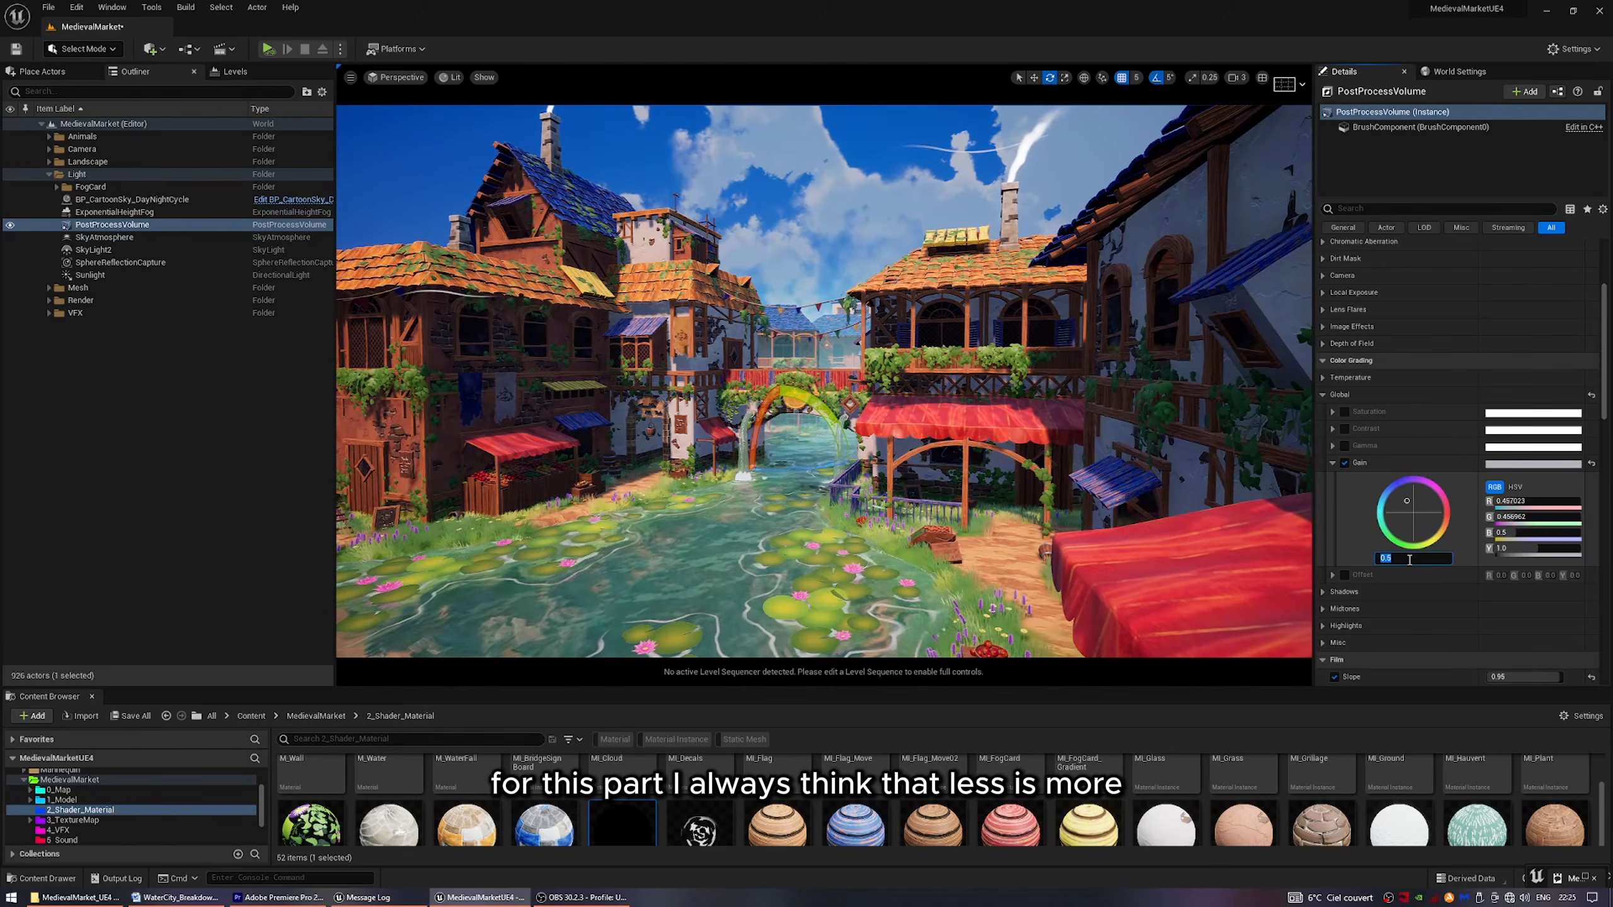
pyautogui.write('0.925')
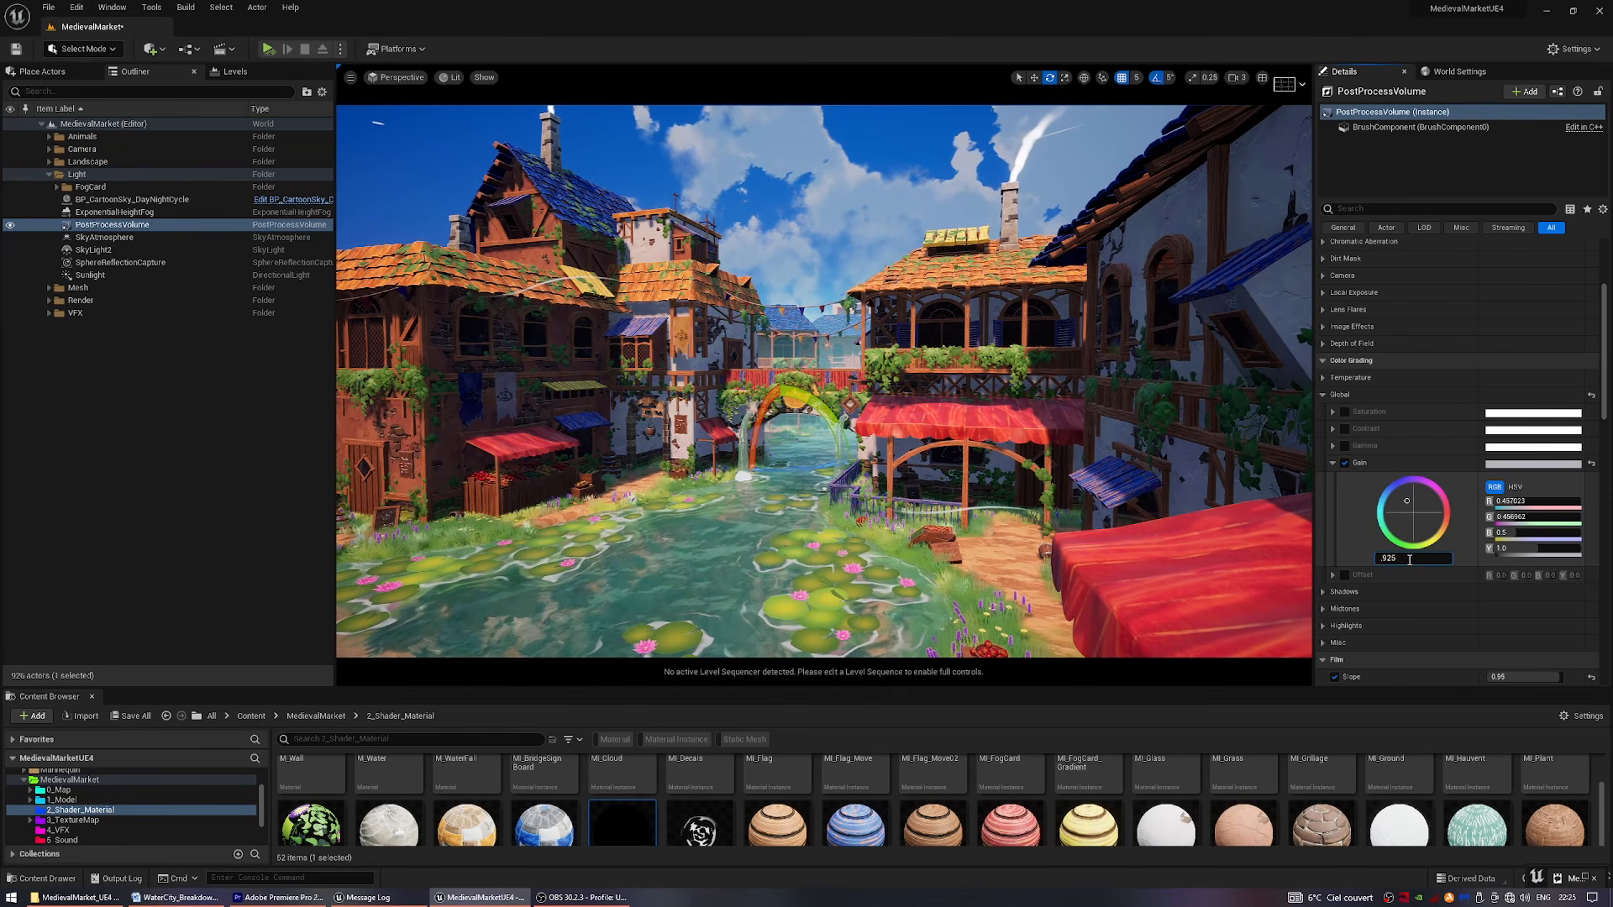
pyautogui.press('Return')
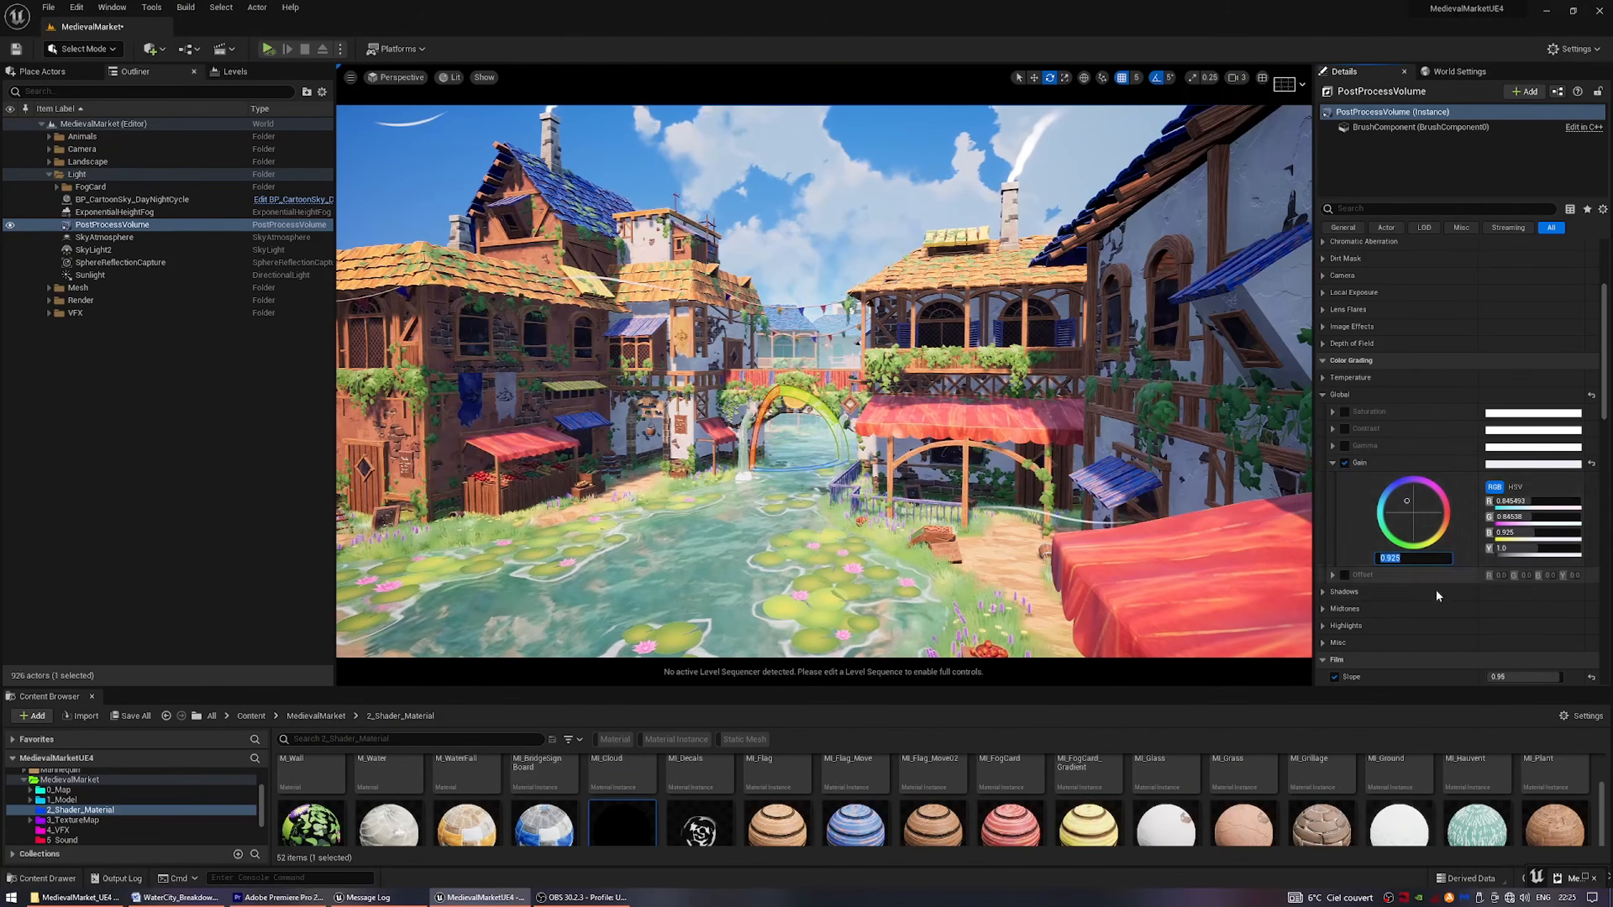
pyautogui.click(1332, 462)
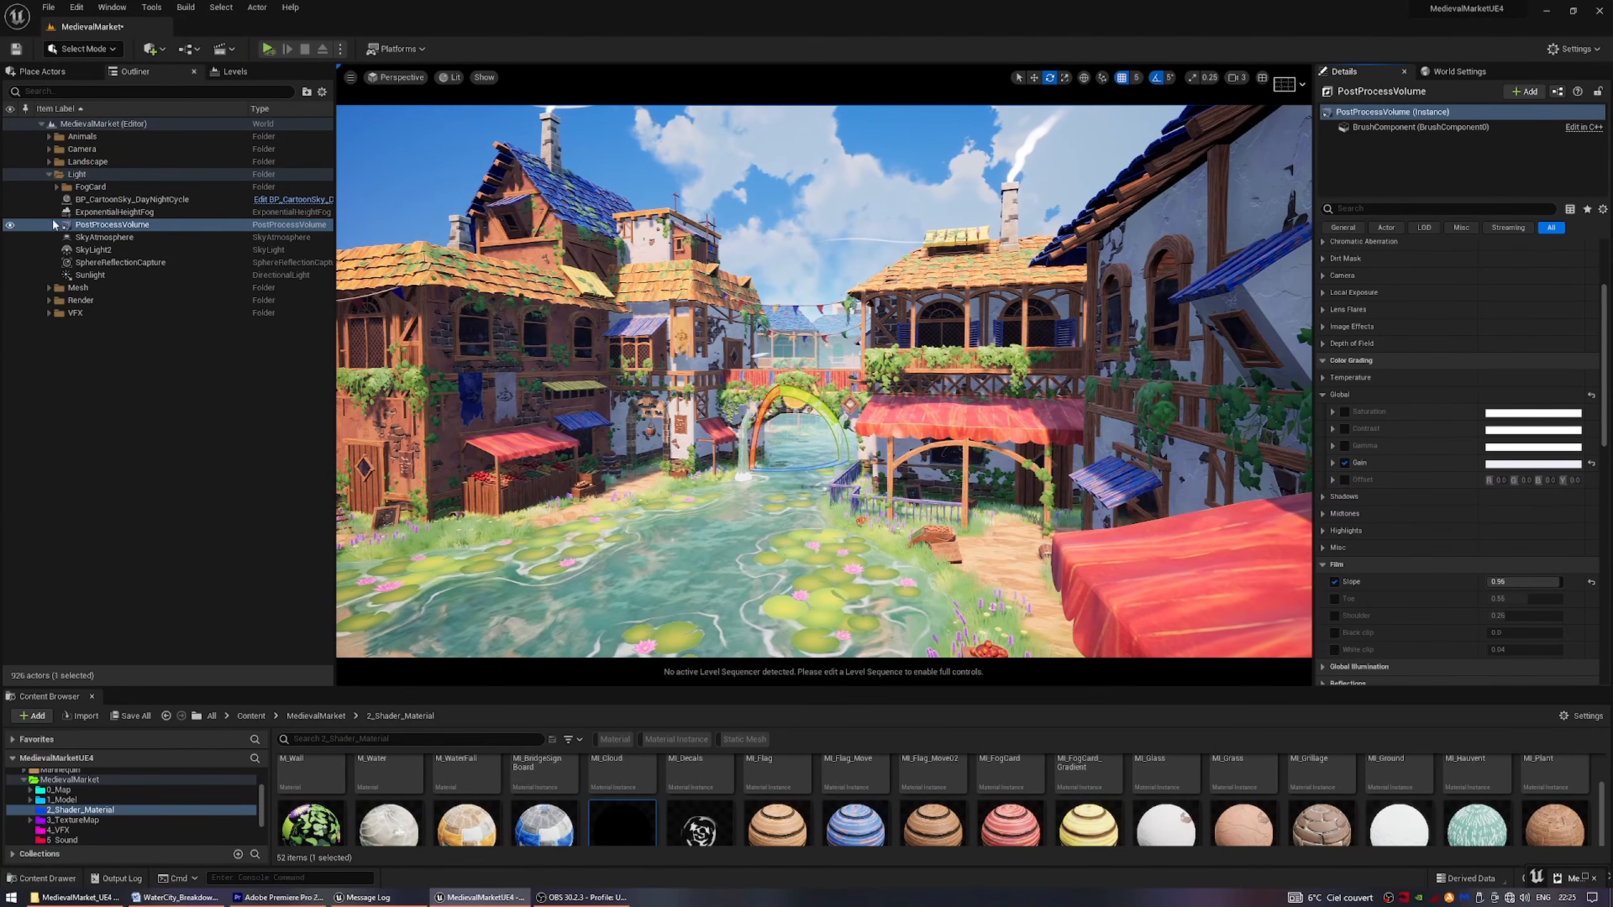
# Select FogCard, FogCard02 and FogCard03 in the FogCard folder and toggle their visibility to compare the scene.
pyautogui.click(56, 187)
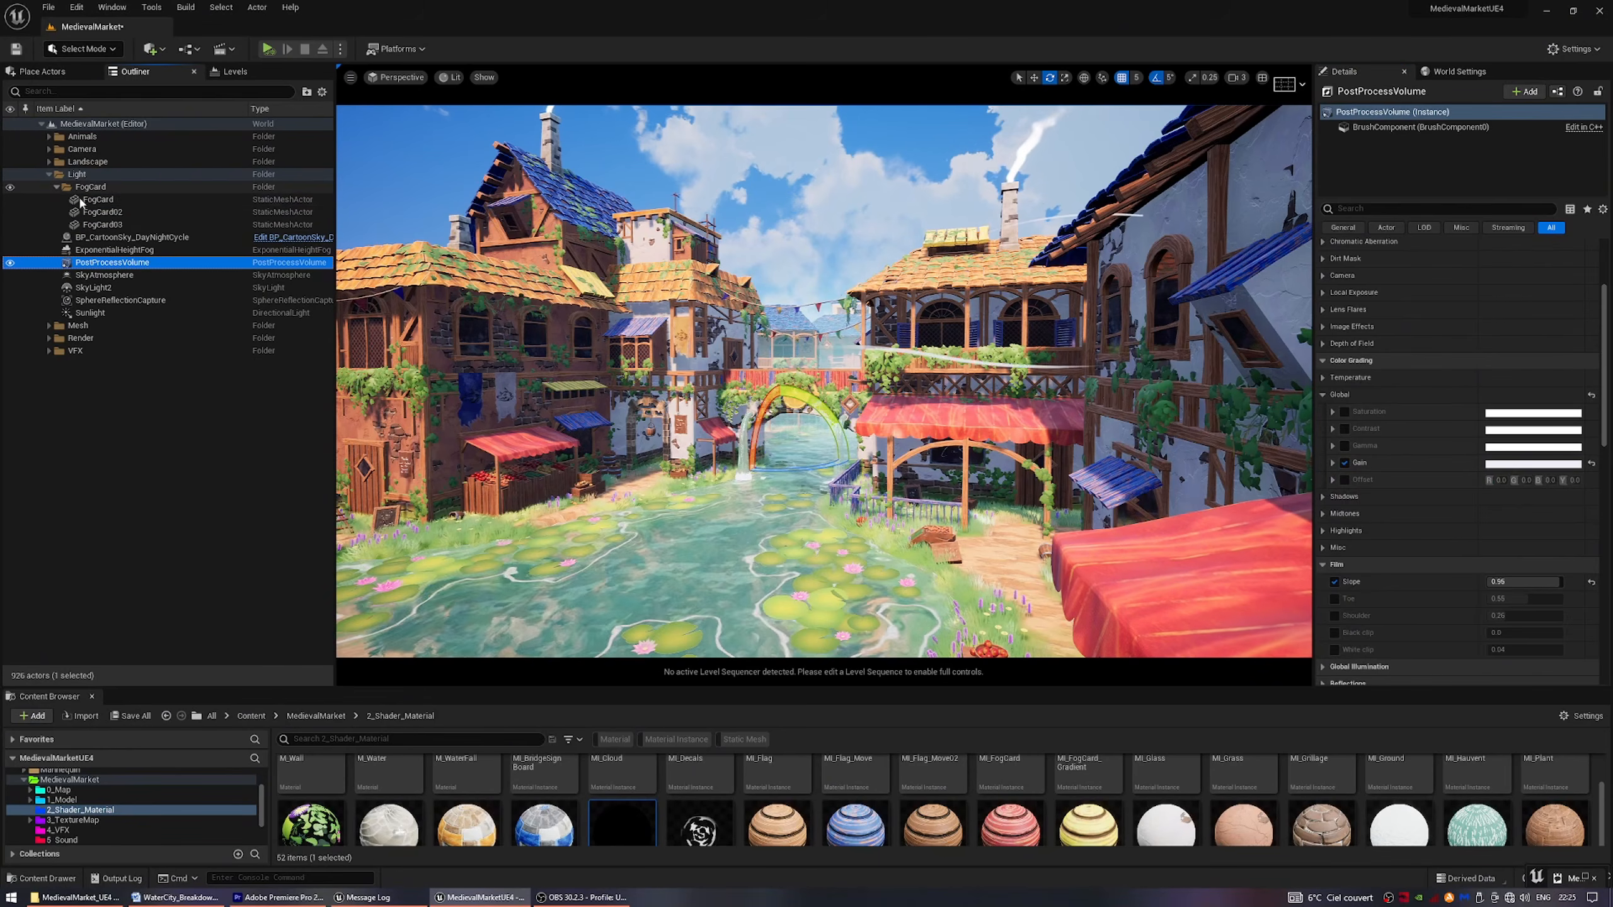
pyautogui.click(97, 200)
pyautogui.keyDown('shift'); pyautogui.click(95, 224); pyautogui.keyUp('shift')
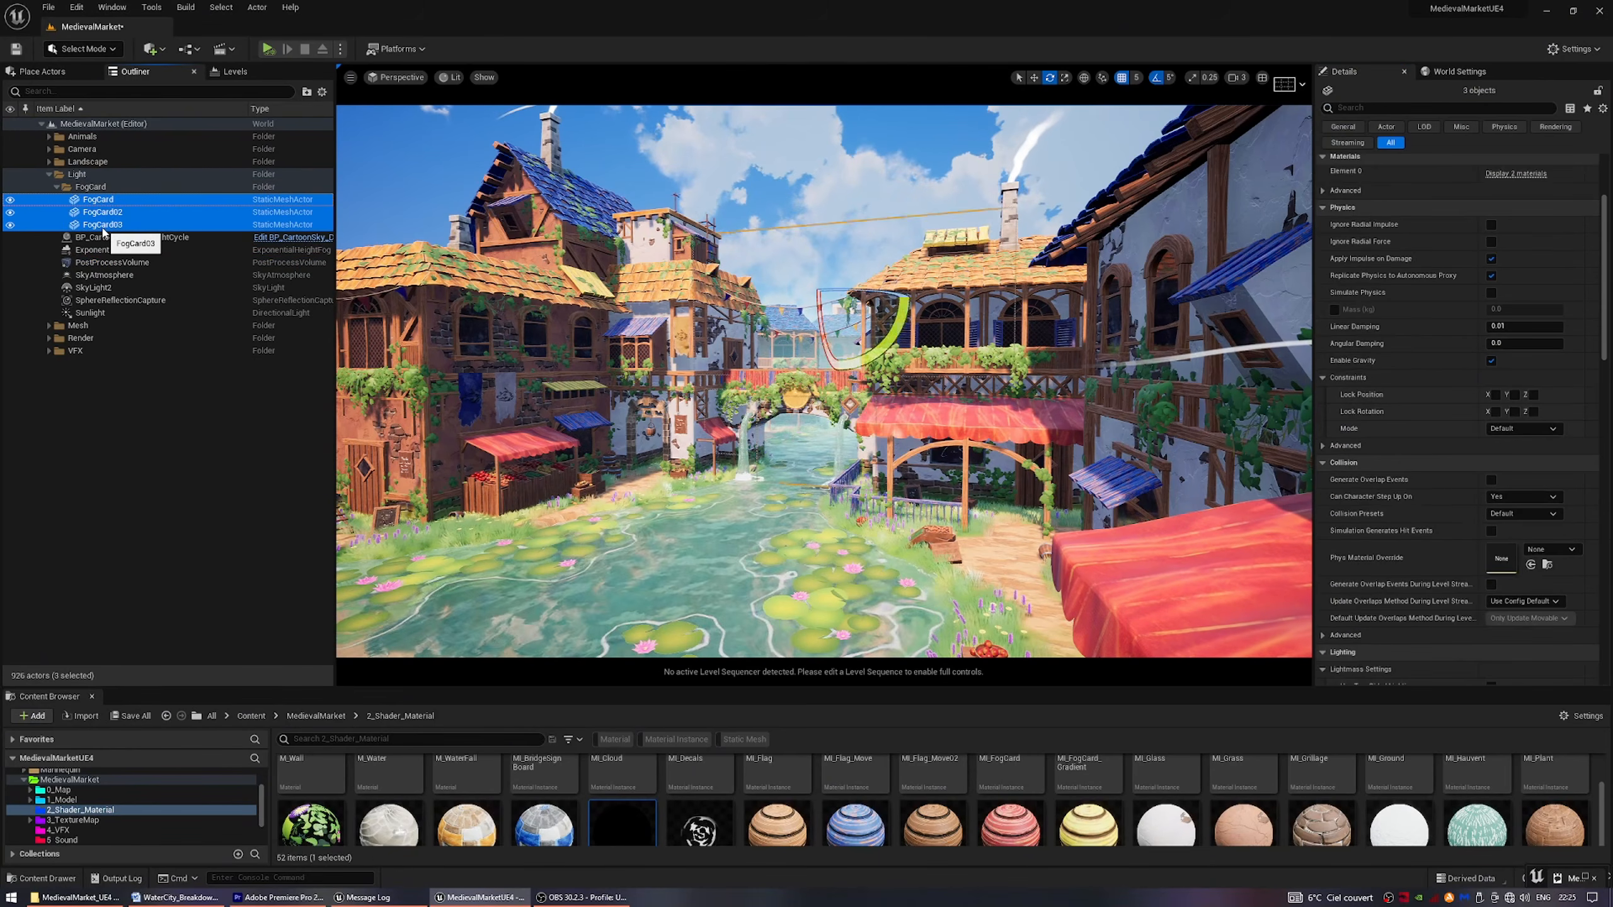
pyautogui.click(11, 201)
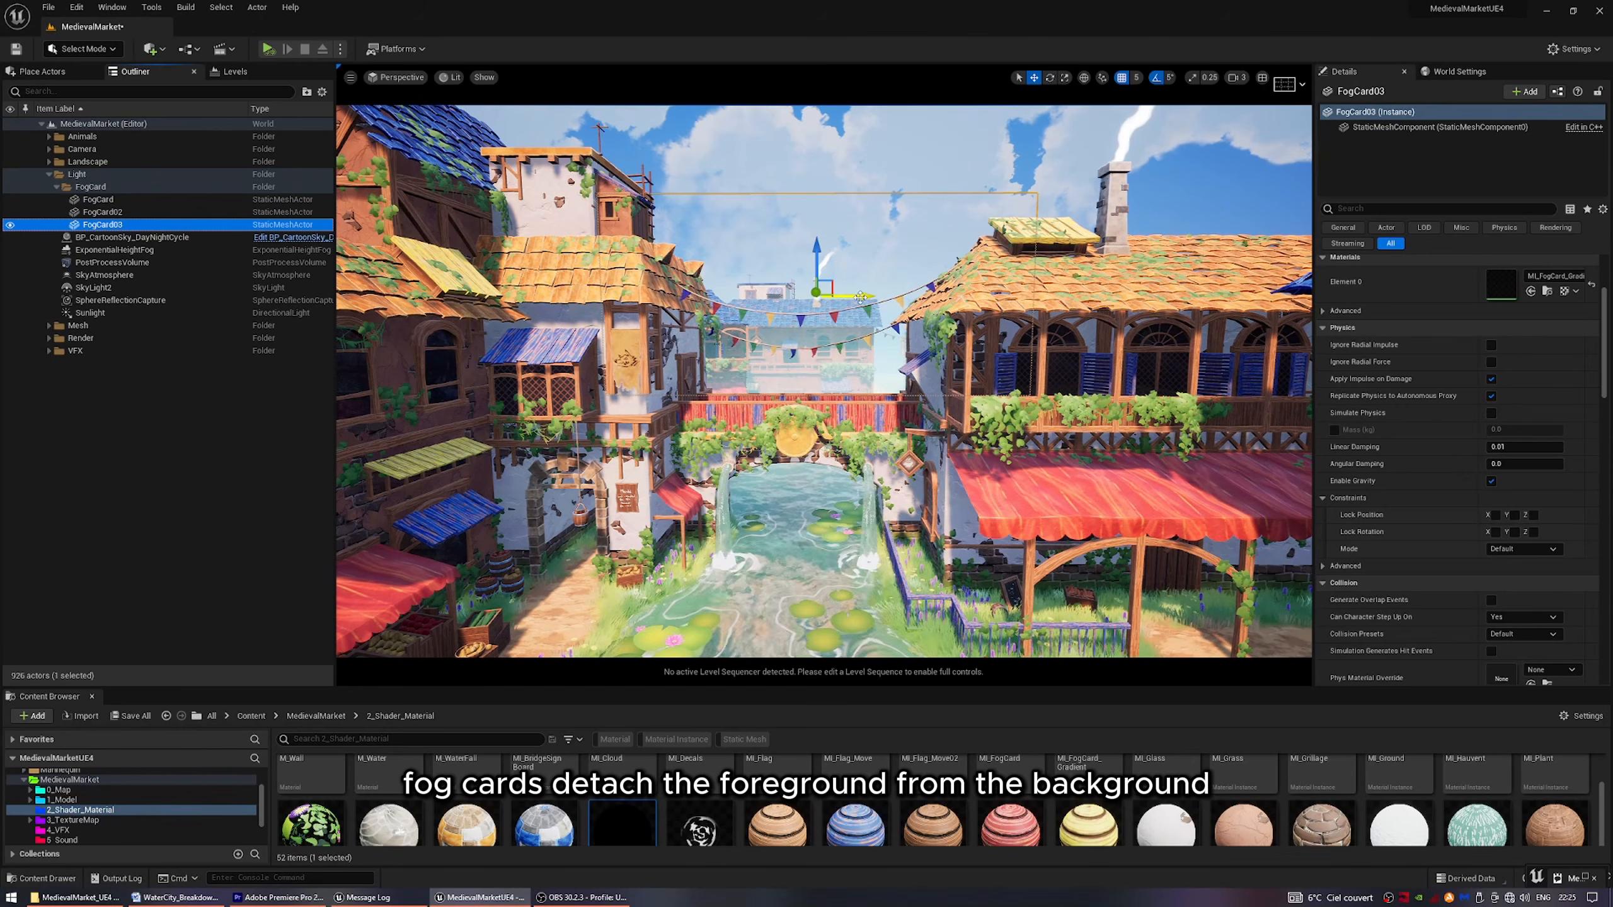
# Move FogCard03 horizontally near the red bridge, and inspect FogCard02's placement in the stone archway passage.
pyautogui.moveTo(860, 297); pyautogui.dragTo(792, 311)
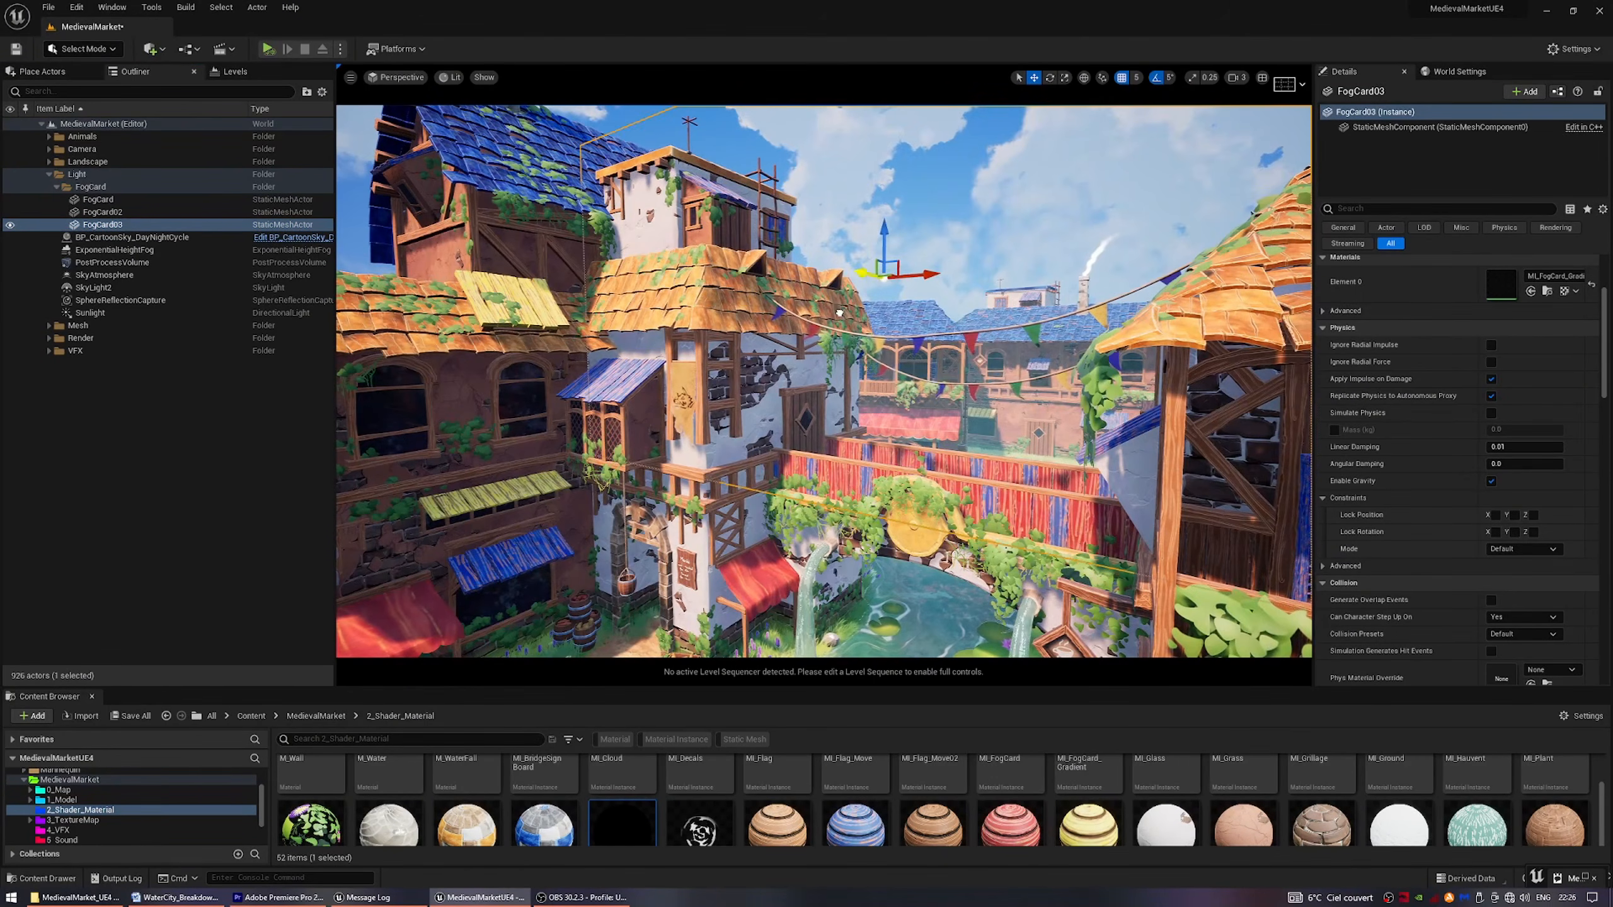
pyautogui.moveTo(919, 302); pyautogui.dragTo(929, 304)
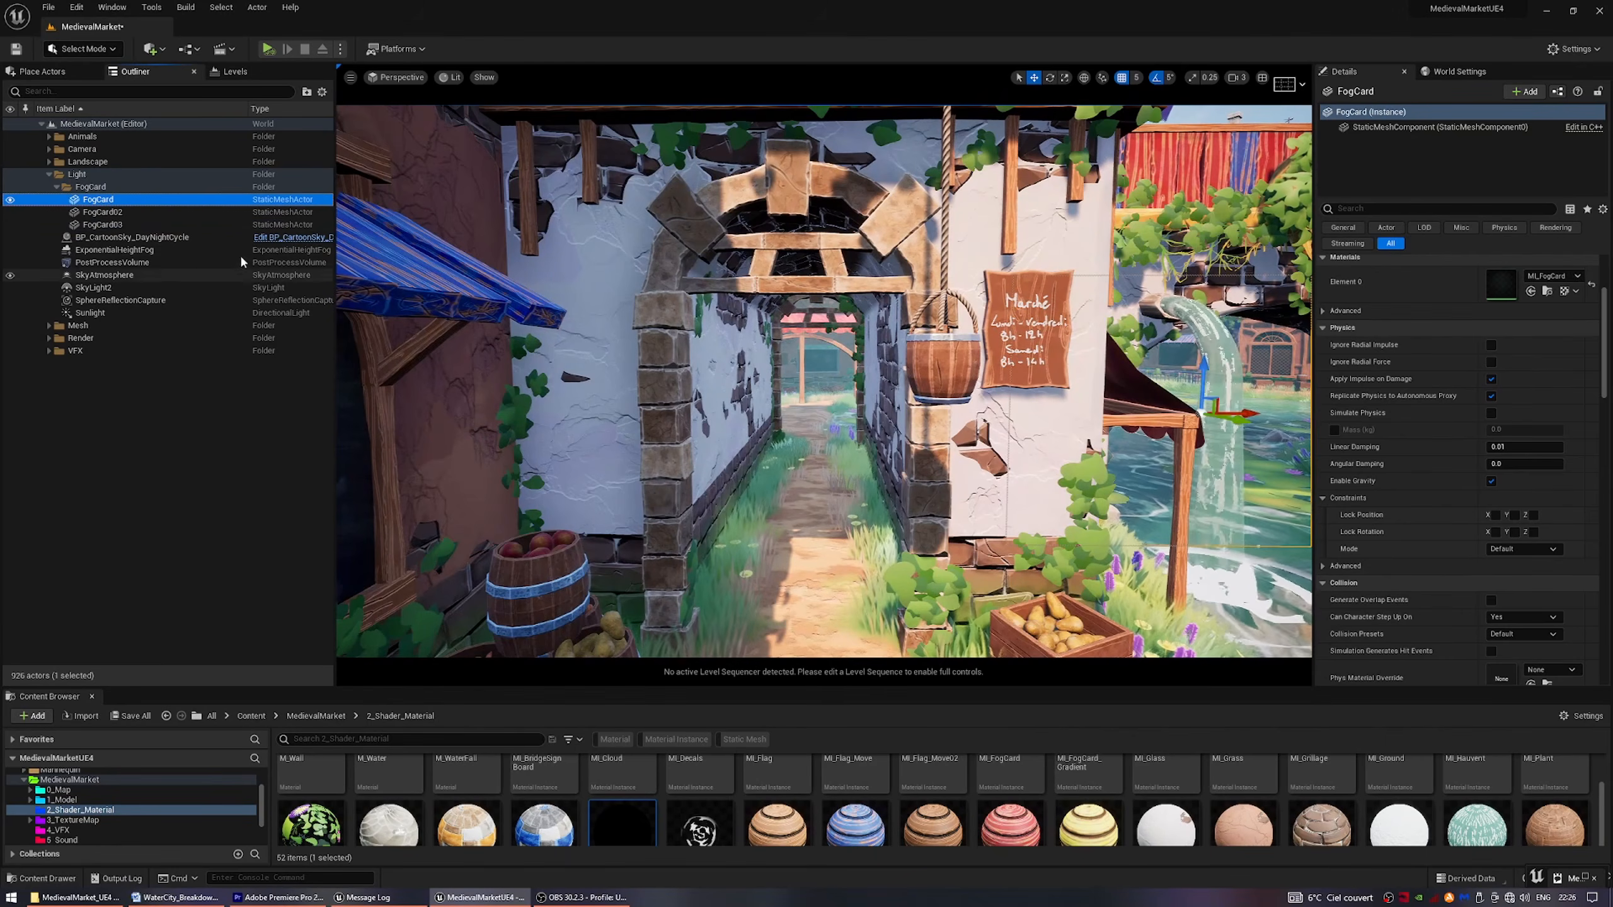
pyautogui.click(171, 213)
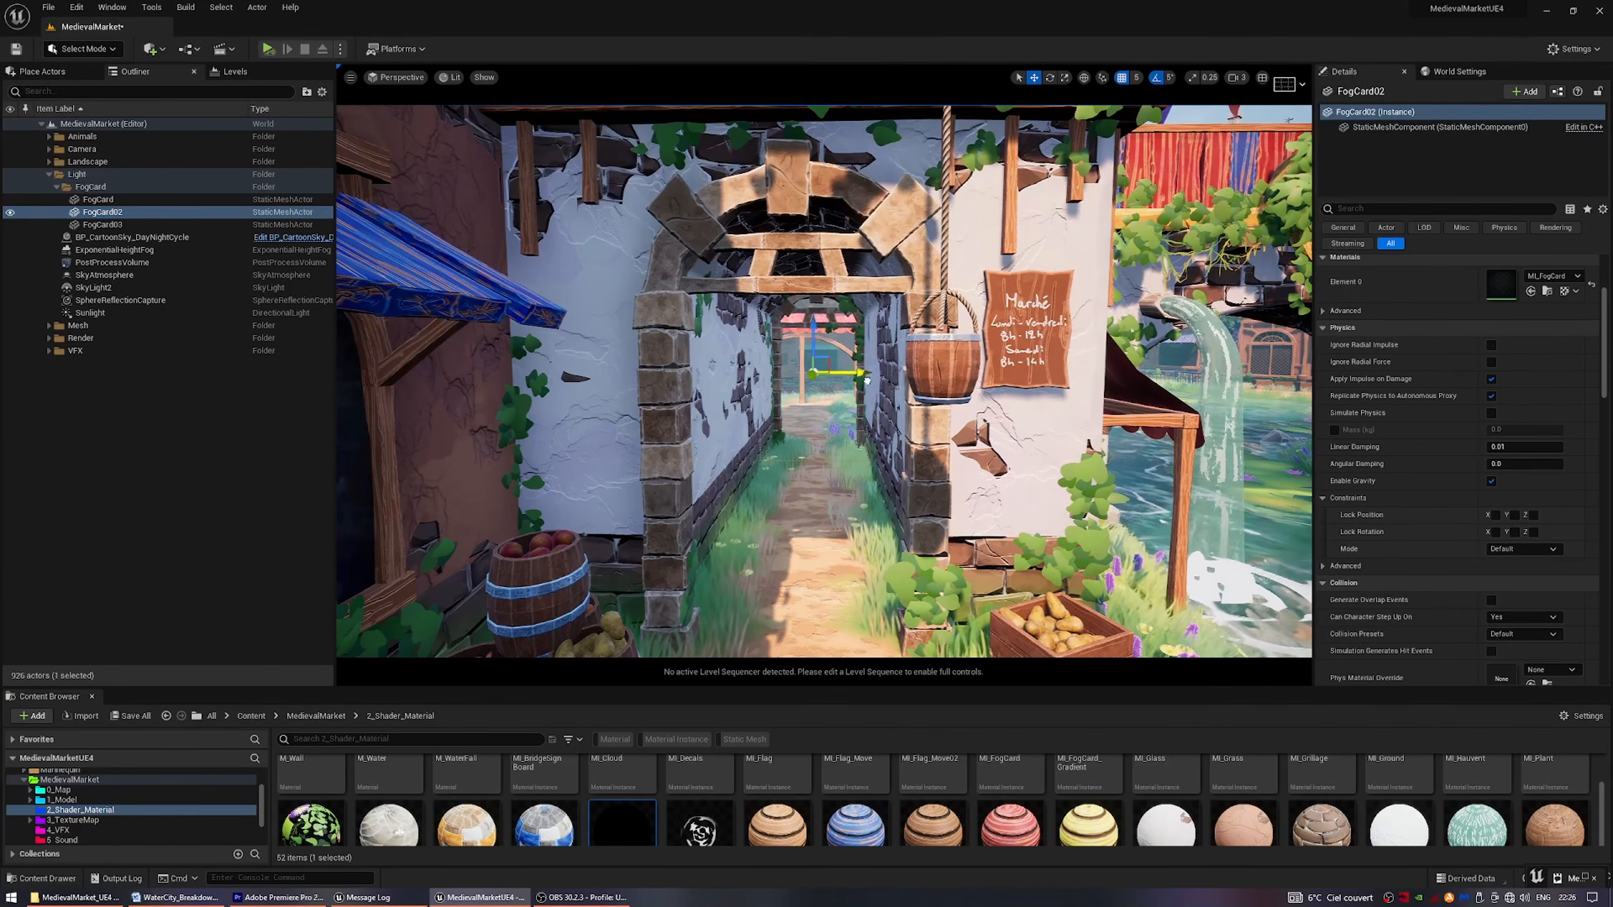
pyautogui.press('Escape')
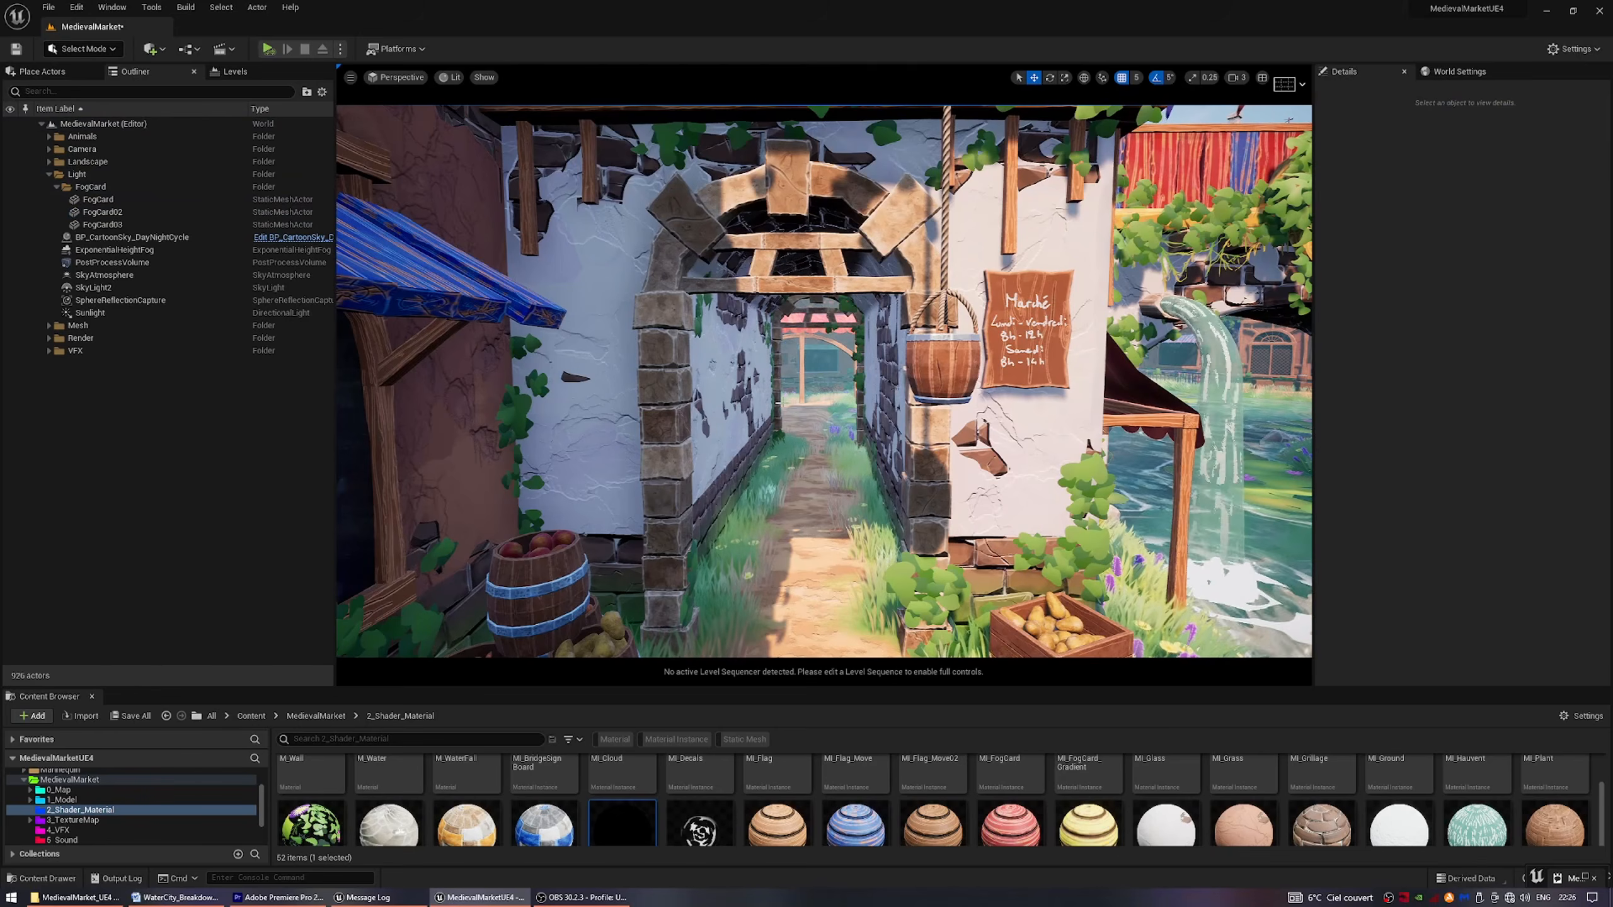